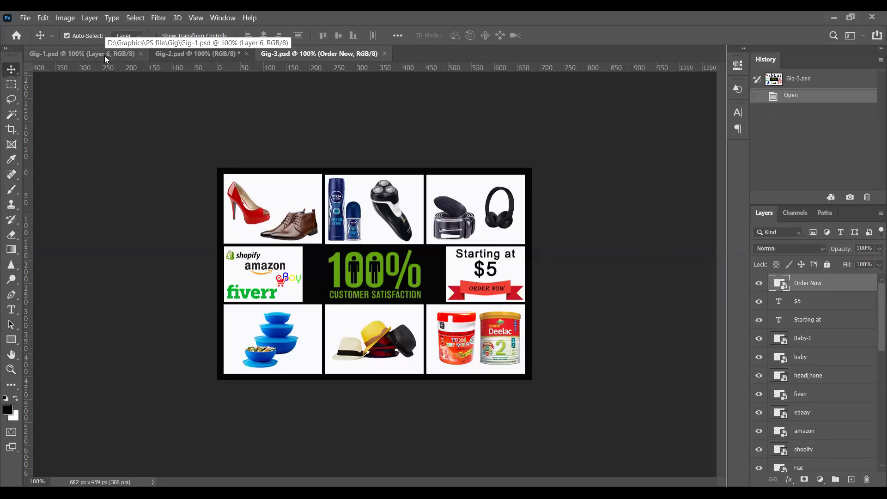
Step: Compare the gig banner designs in the open documents Gig-1.psd, Gig-2.psd and Gig-3.psd
click(105, 54)
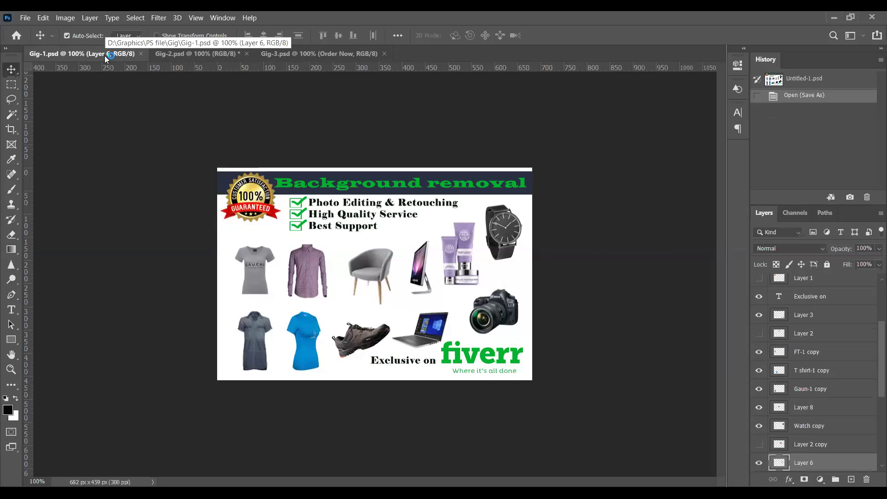
click(173, 56)
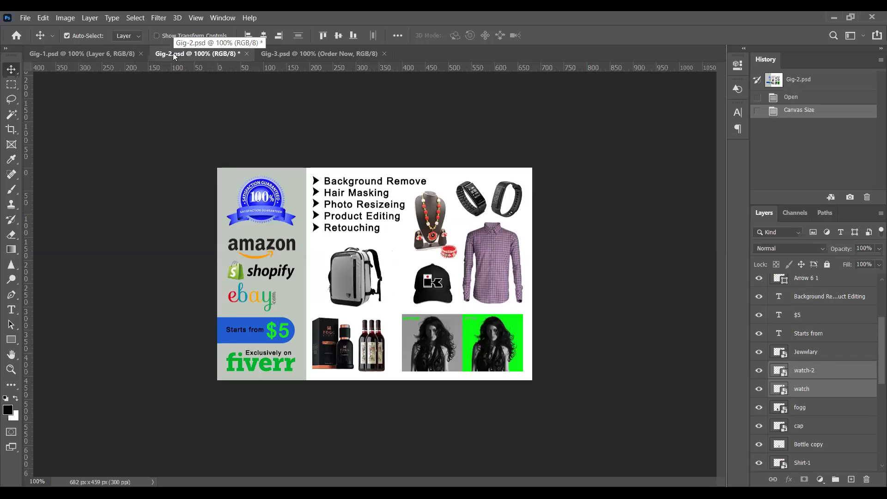
click(279, 54)
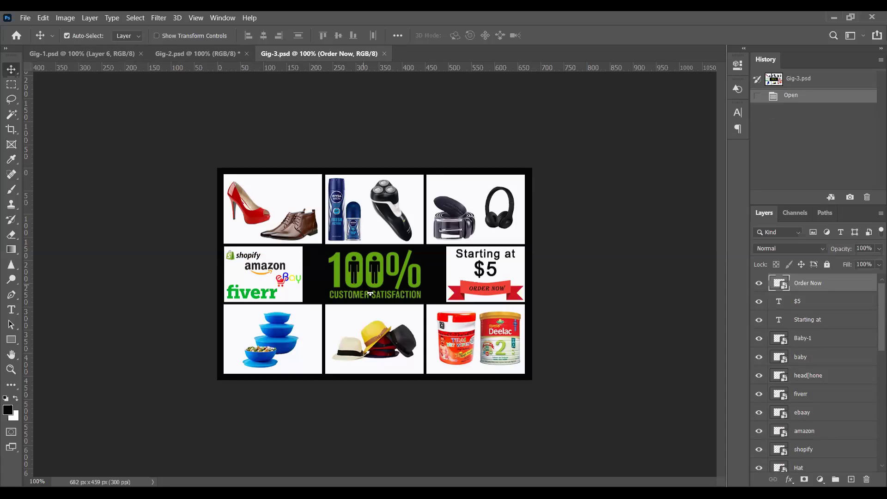
click(218, 56)
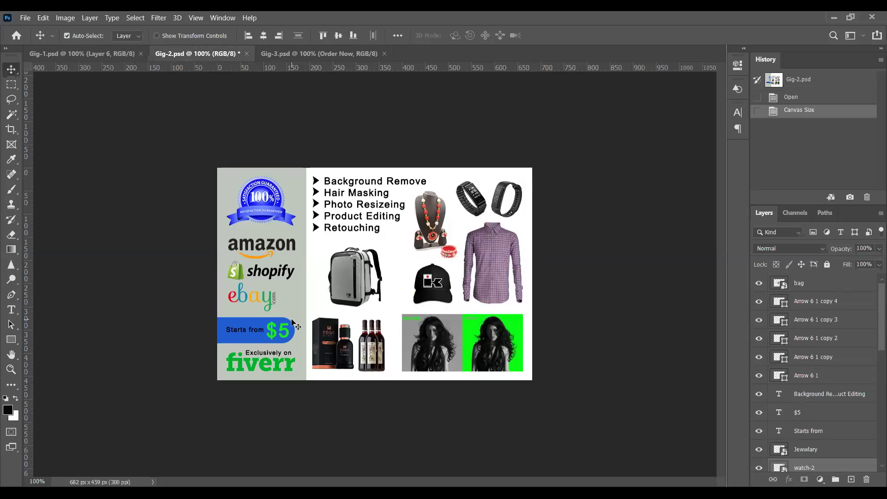
click(92, 55)
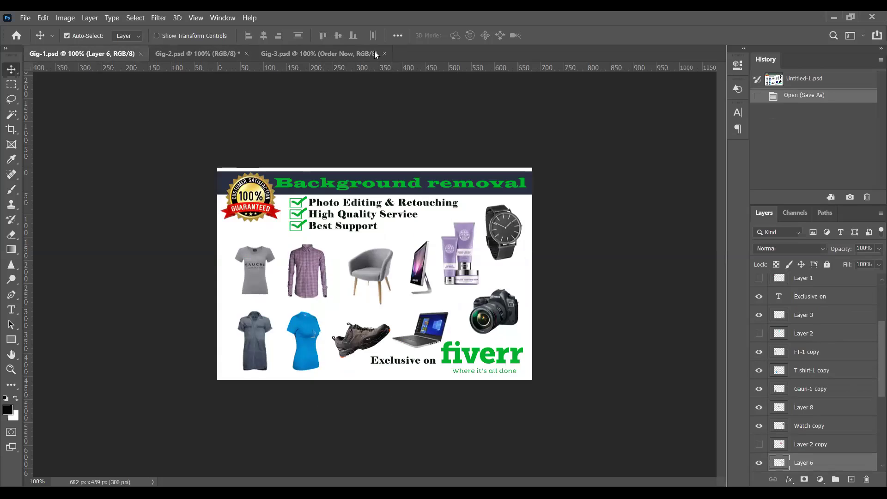
click(327, 53)
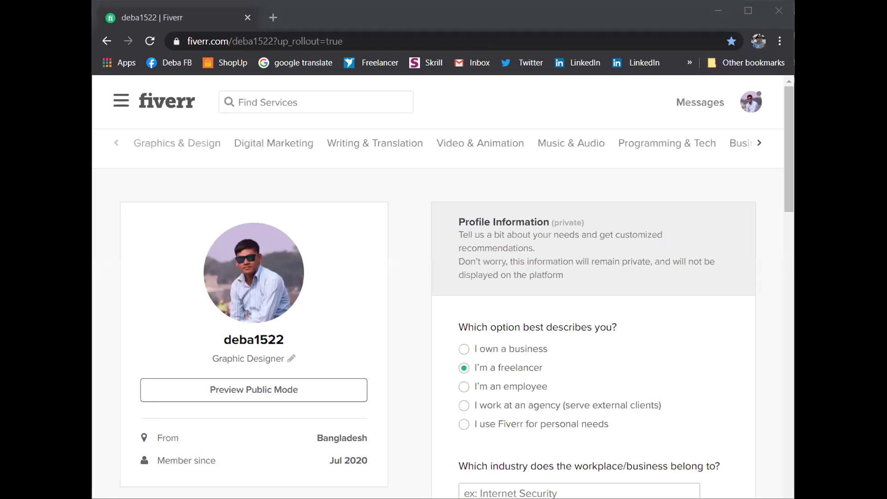
Step: Switch to Chrome with the Fiverr seller profile, maximize the window and go to the profile's Gigs section
click(743, 9)
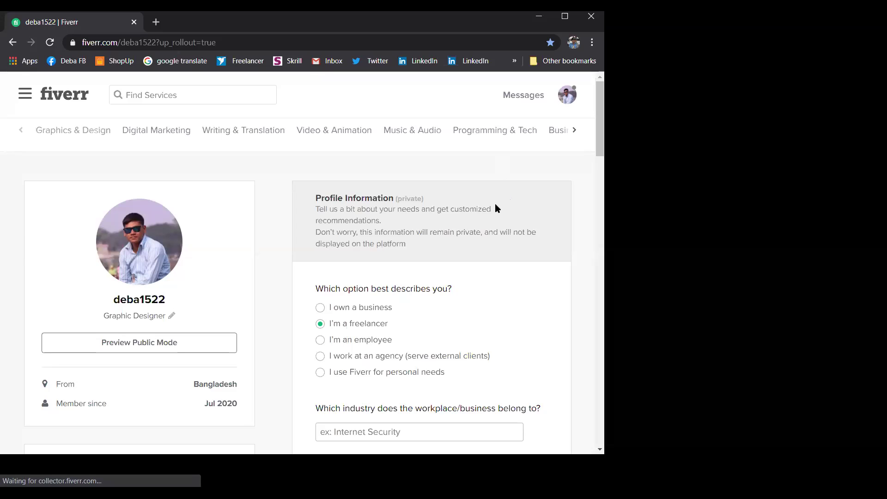
double_click(481, 20)
double_click(481, 19)
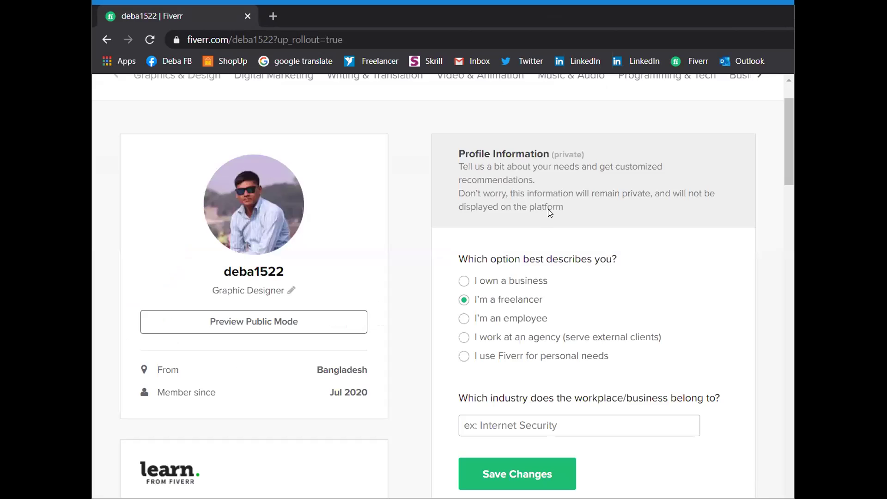
scroll(533, 217, down, 5)
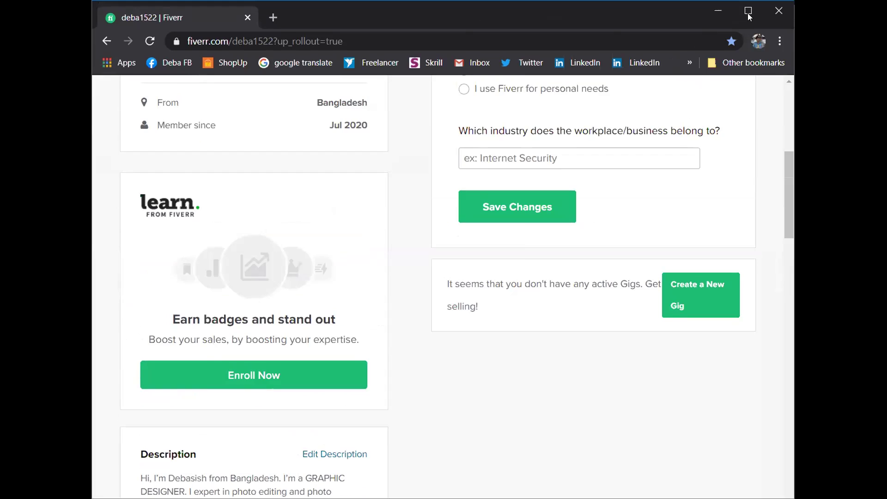
click(749, 10)
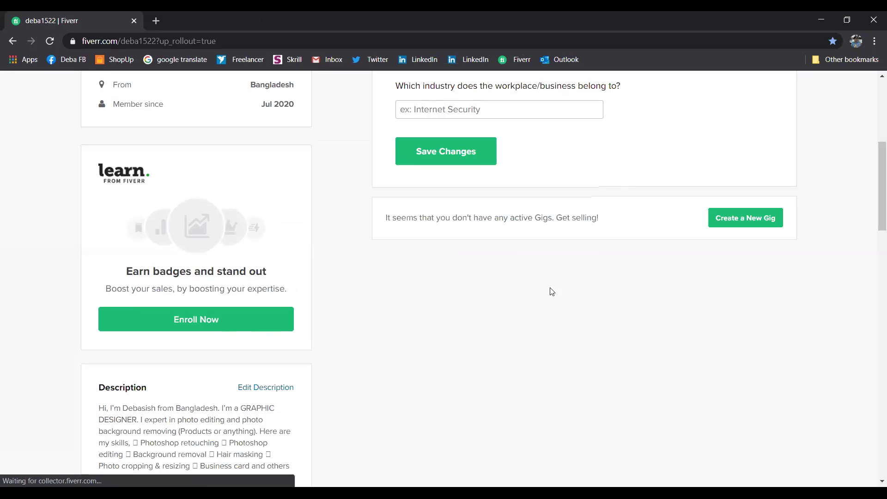
scroll(734, 333, up, 3)
scroll(553, 293, down, 2)
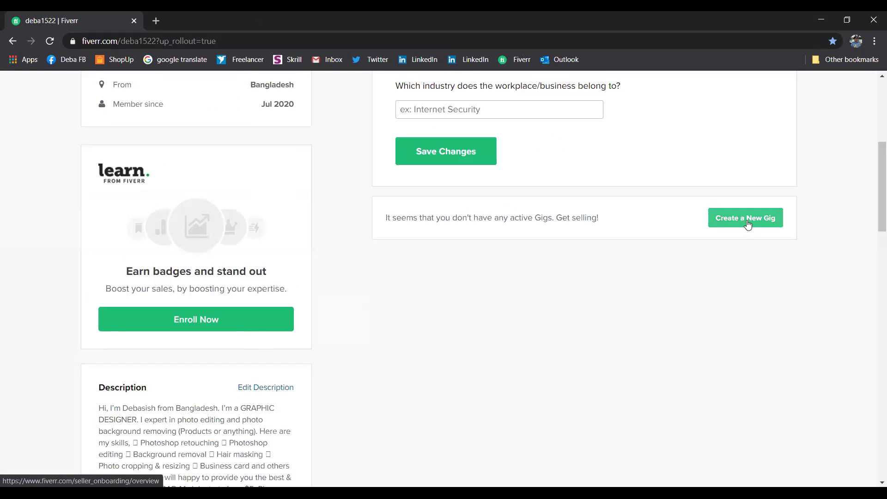
Step: Start creating a new Gig and continue through the seller onboarding introduction pages to Personal Info
click(748, 224)
click(735, 227)
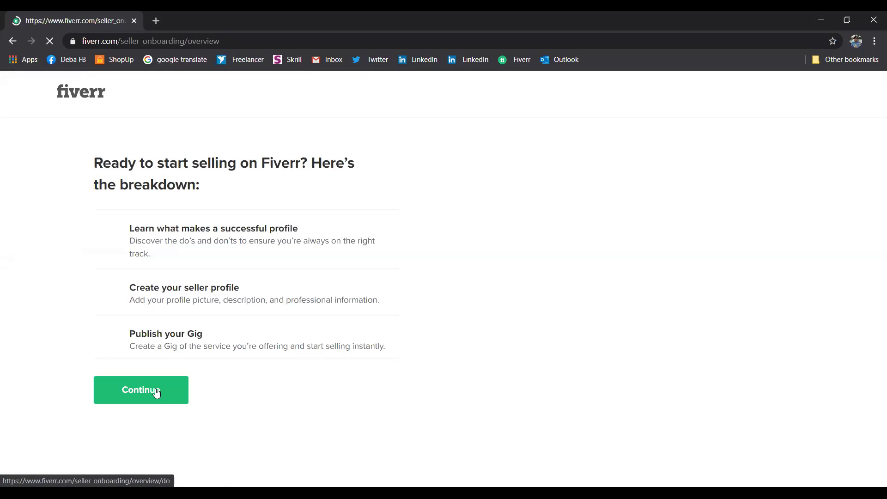
click(157, 391)
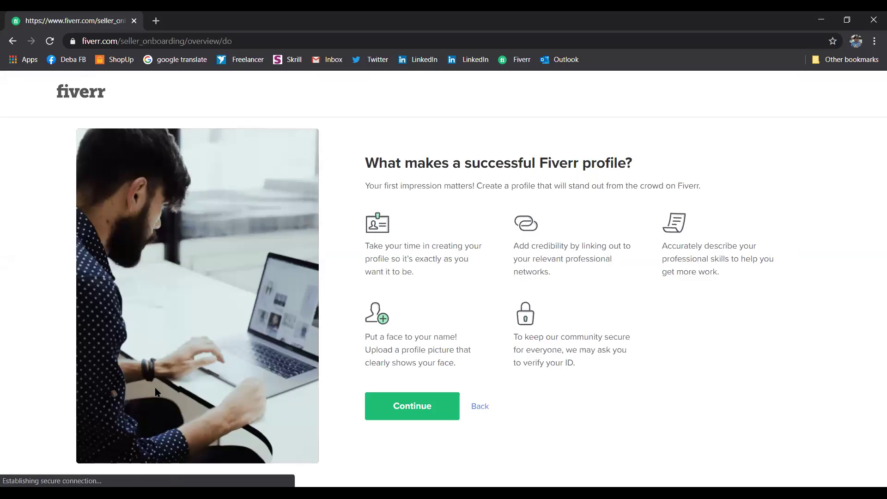
click(409, 409)
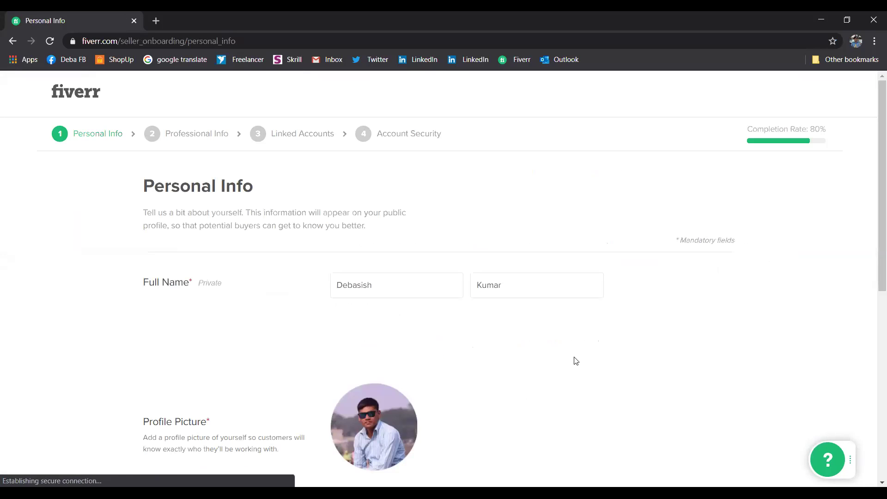
Step: Check the name, profile picture and description in Personal Info, and continue to Professional Info
scroll(574, 360, down, 1)
scroll(539, 335, down, 1)
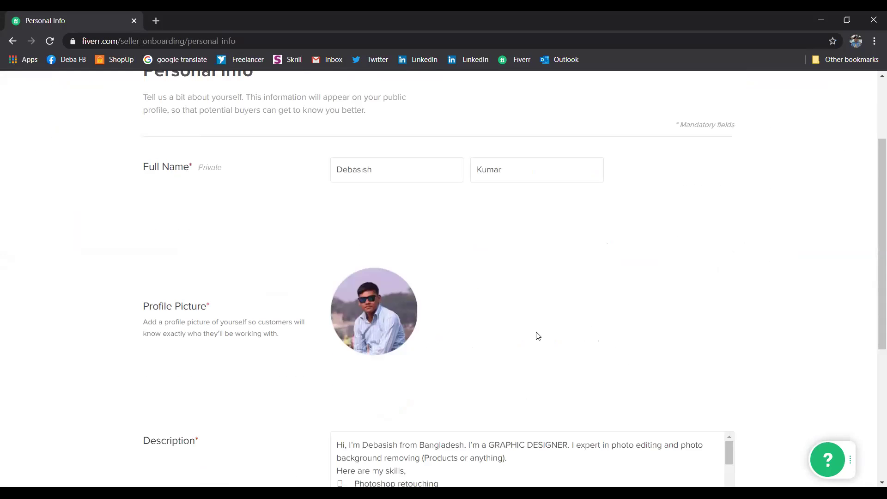
scroll(538, 336, down, 2)
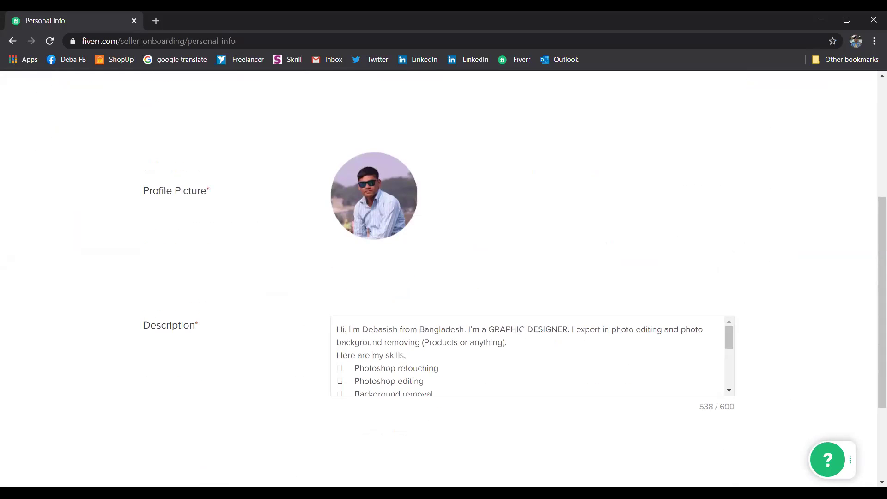
scroll(523, 336, down, 5)
scroll(524, 340, up, 5)
scroll(525, 340, down, 5)
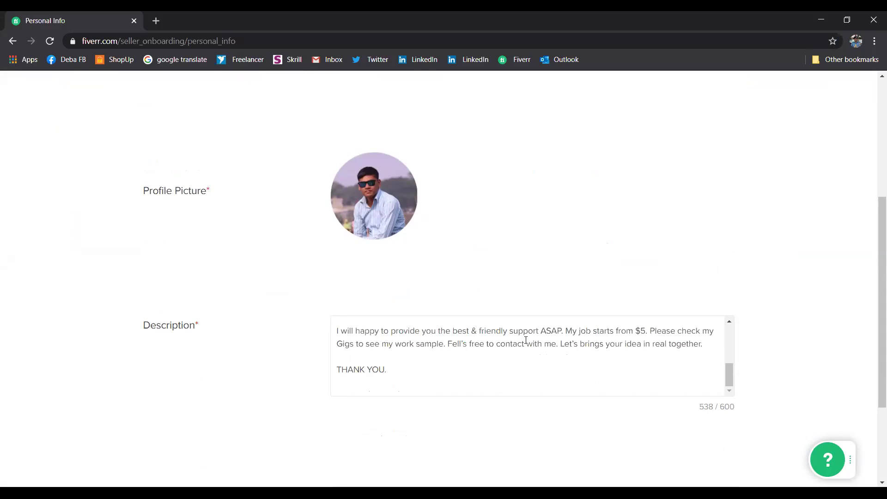
scroll(403, 370, down, 3)
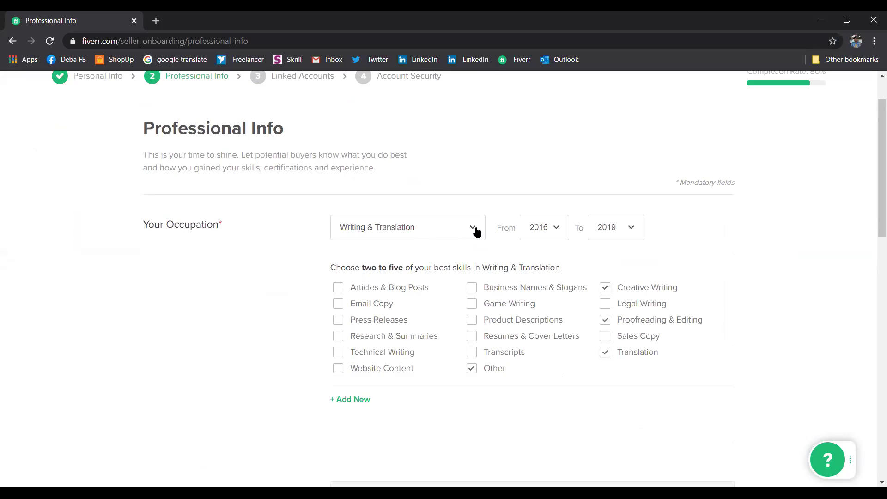
Step: Set the occupation to Graphics & Design with the years from 2018 to 2020
click(475, 232)
click(393, 275)
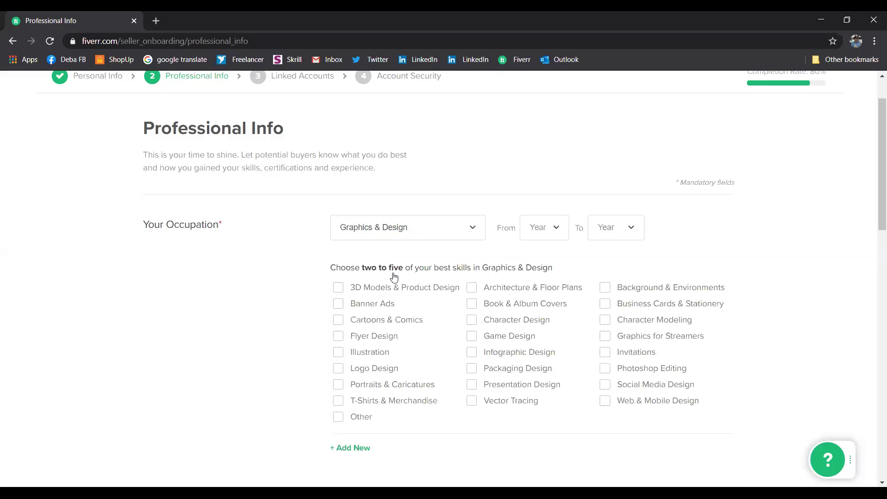
scroll(462, 309, down, 1)
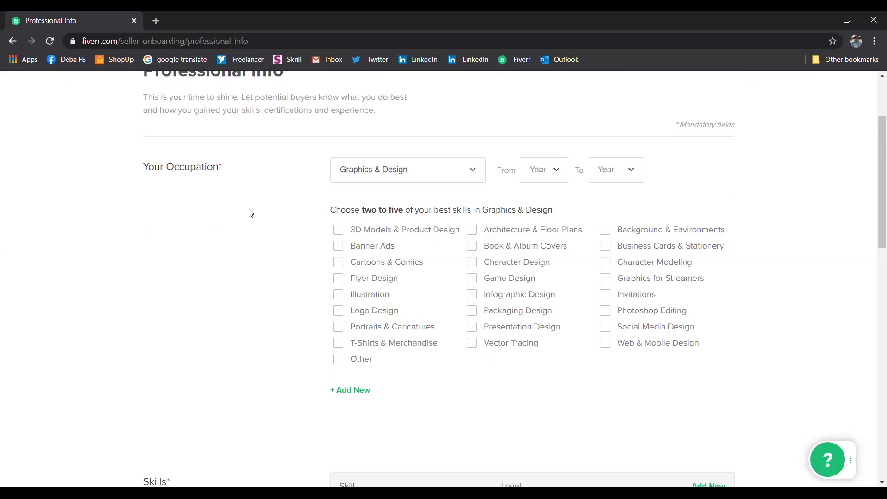
click(555, 174)
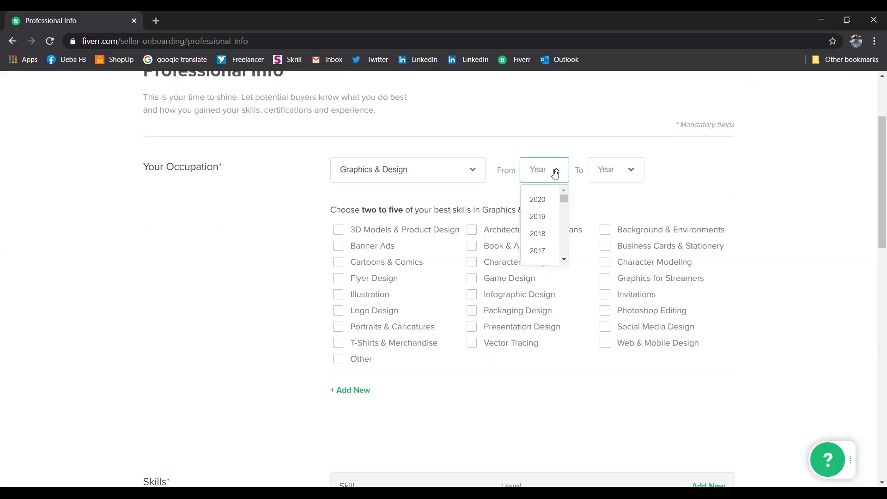
click(544, 237)
click(634, 172)
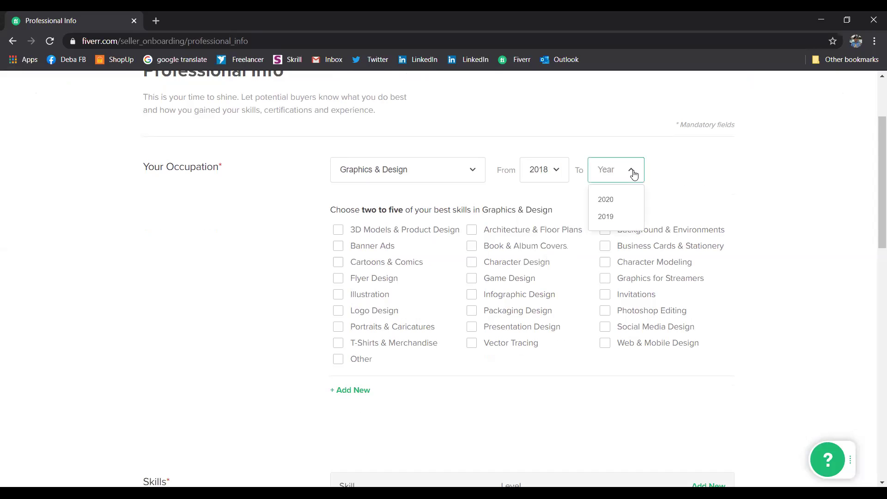
click(617, 202)
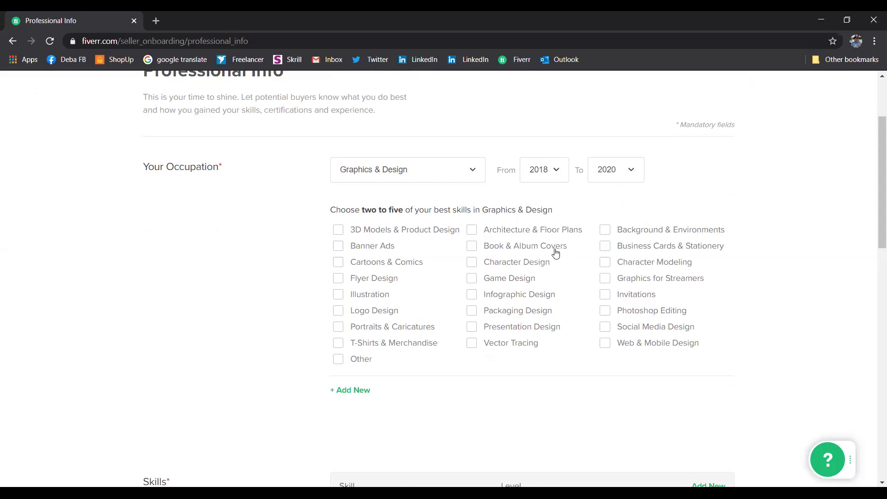
Step: Select Logo Design, Vector Tracing, Photoshop Editing and Flyer Design as the best skills in Graphics & Design
scroll(535, 254, down, 1)
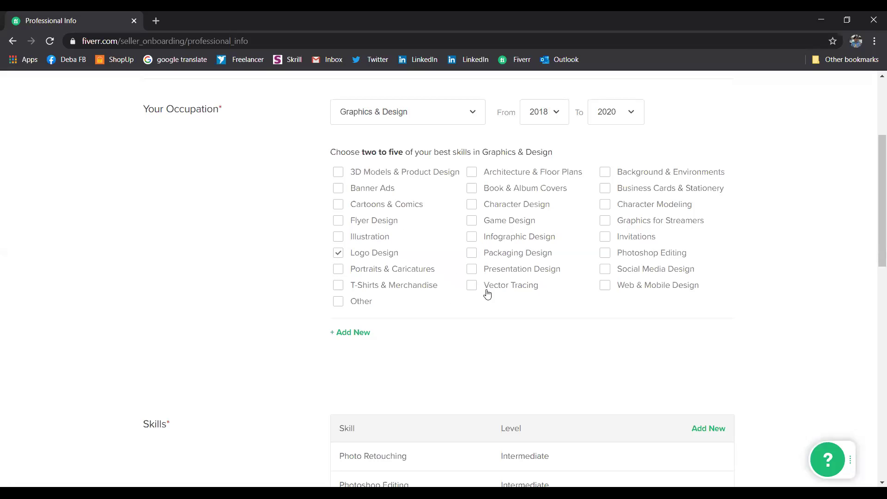
click(472, 287)
click(606, 255)
click(339, 222)
Step: Review the skills, education and certification entries, and continue to Linked Accounts
scroll(373, 307, down, 5)
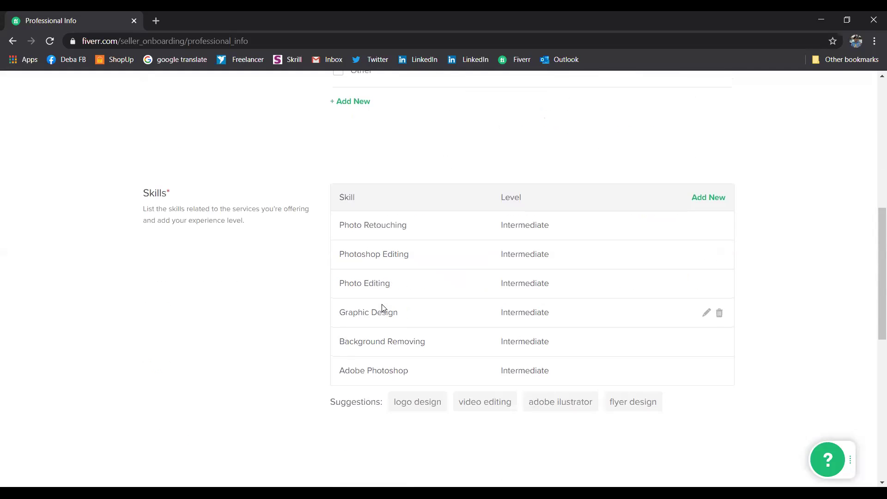
scroll(382, 307, down, 1)
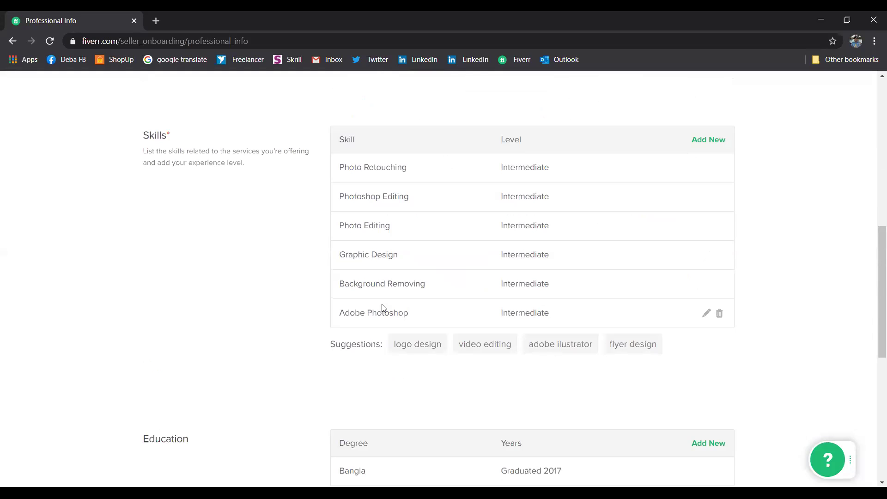
scroll(382, 307, down, 2)
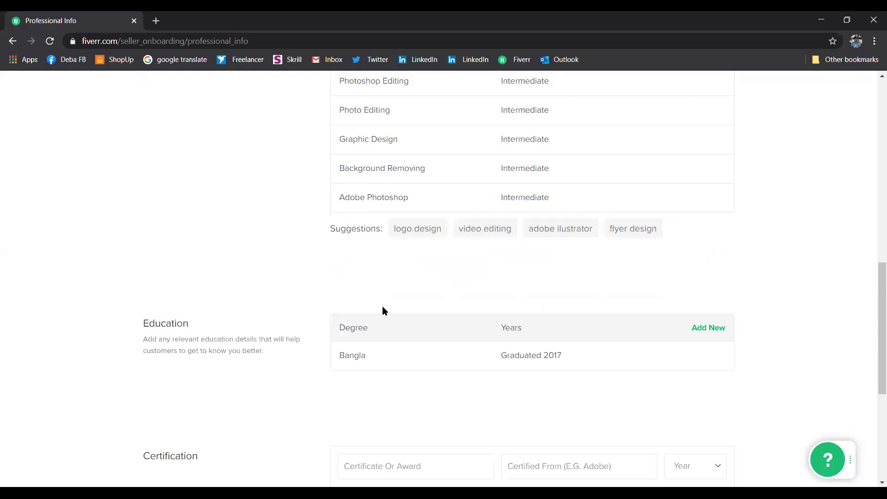
scroll(382, 308, down, 4)
scroll(419, 312, down, 1)
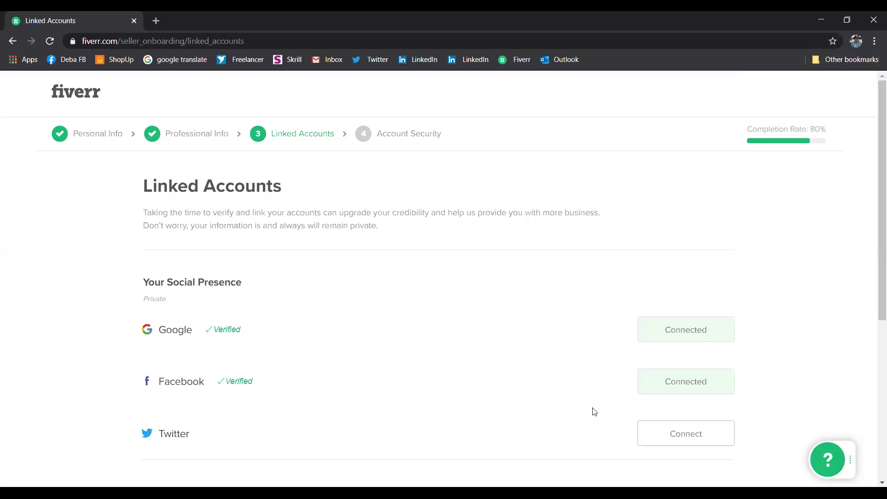
Step: Continue past Linked Accounts without connecting more accounts, and finish Account Security to open the new Gig form
scroll(563, 369, down, 3)
scroll(562, 369, down, 3)
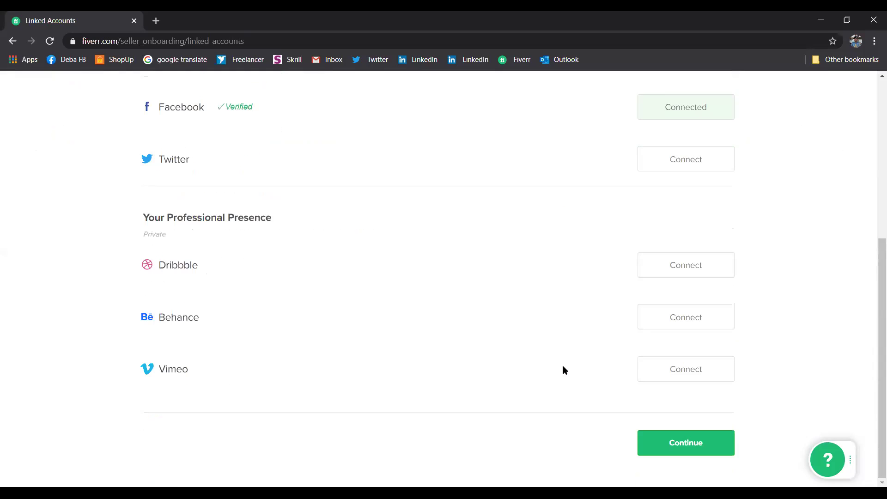
click(657, 430)
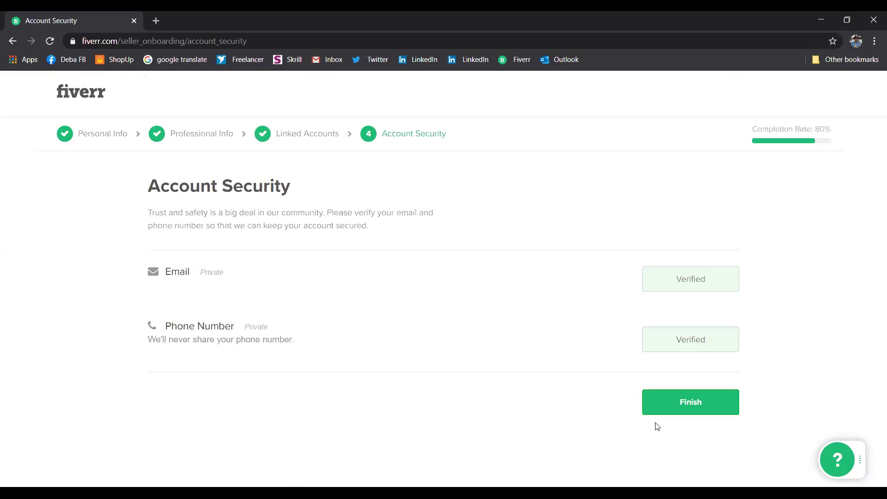
click(684, 398)
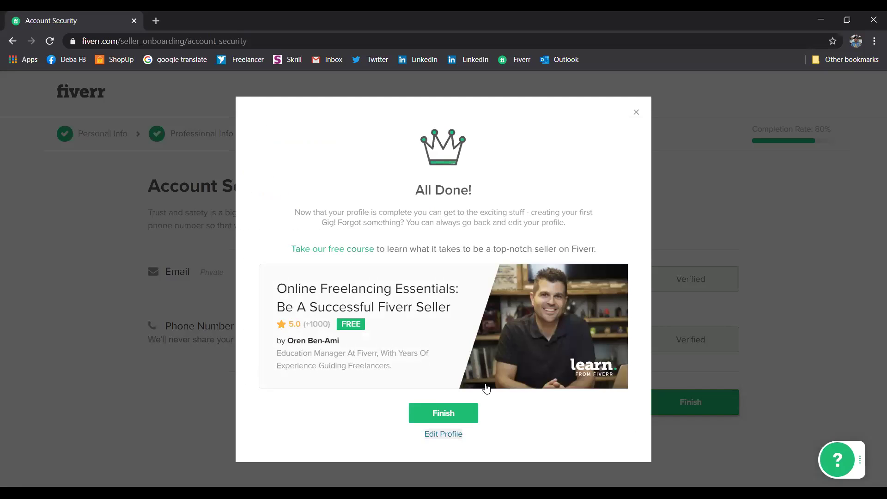
click(435, 415)
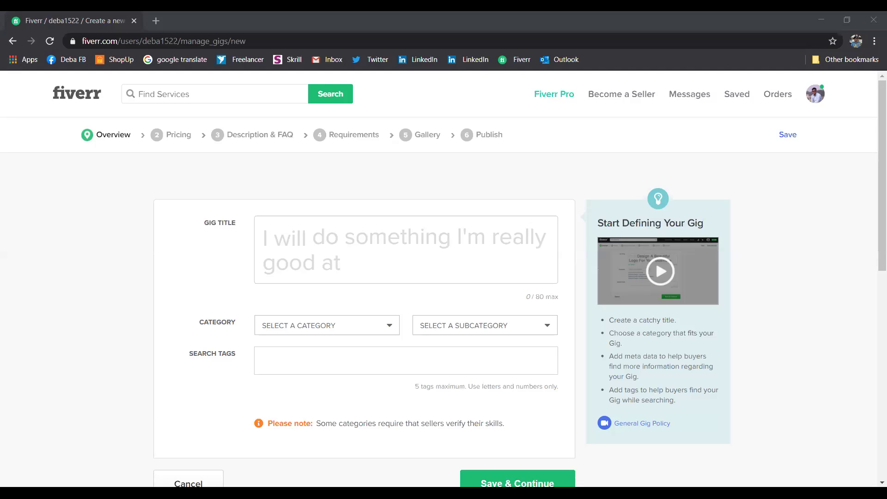
Step: Paste the Gig title ending in "photo retouch or cleanup and background removal" into the new Gig's overview
click(333, 253)
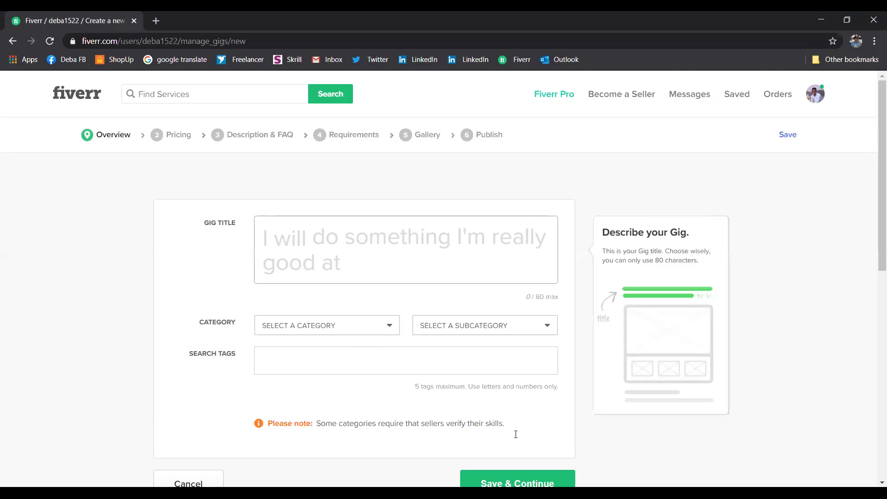
key(ctrl+v)
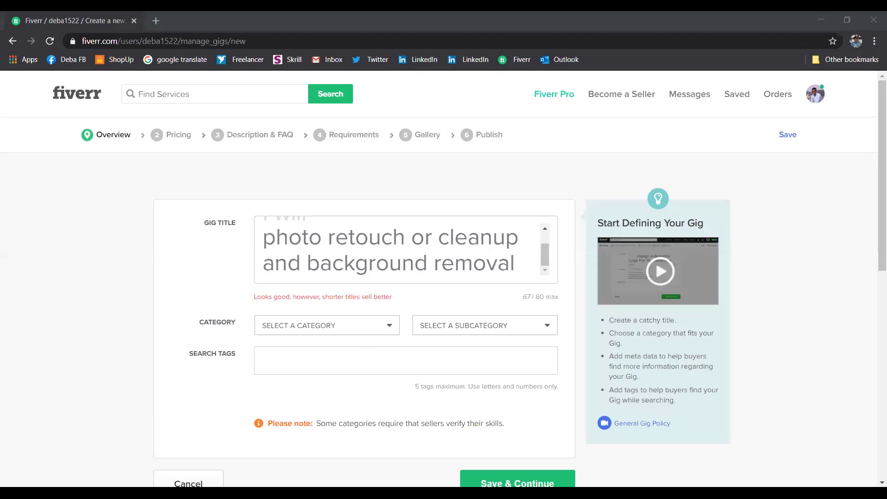
click(382, 257)
scroll(381, 257, up, 1)
scroll(381, 257, down, 3)
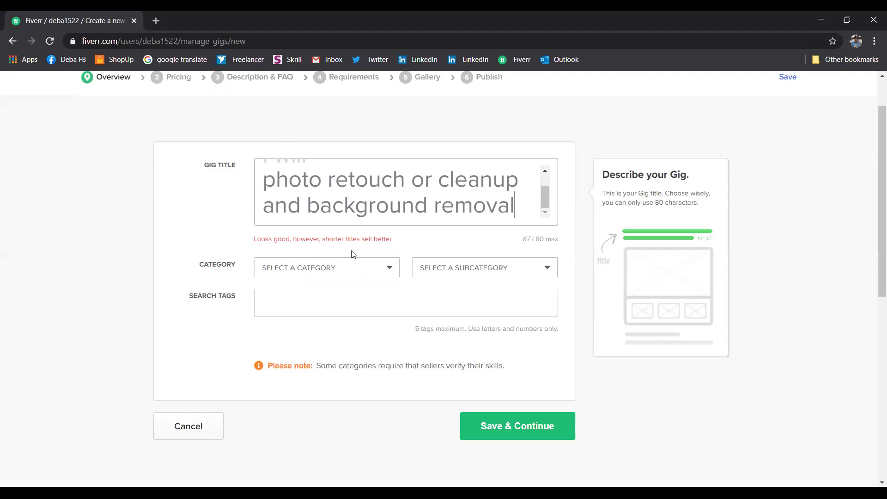
Step: Remove the duplicated "I will" from the start of the Gig title and check the remaining title text
scroll(353, 254, up, 2)
scroll(353, 254, up, 2)
click(356, 236)
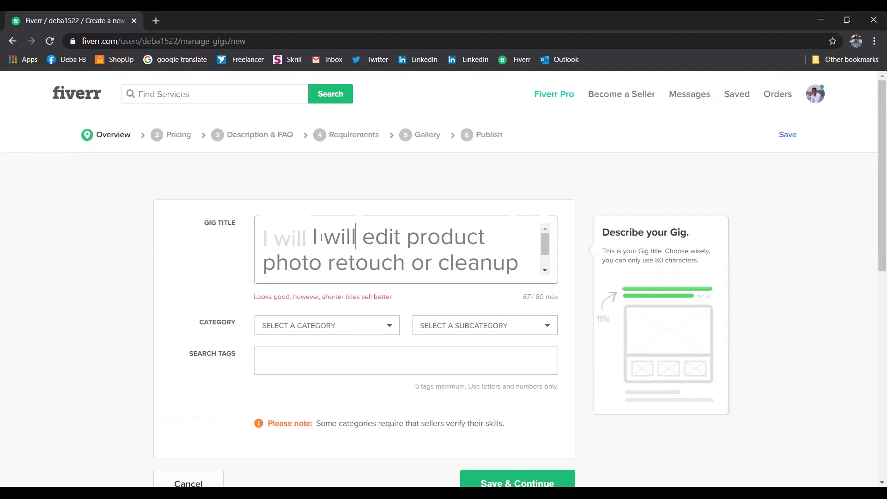
shift+click(317, 237)
key(BackSpace)
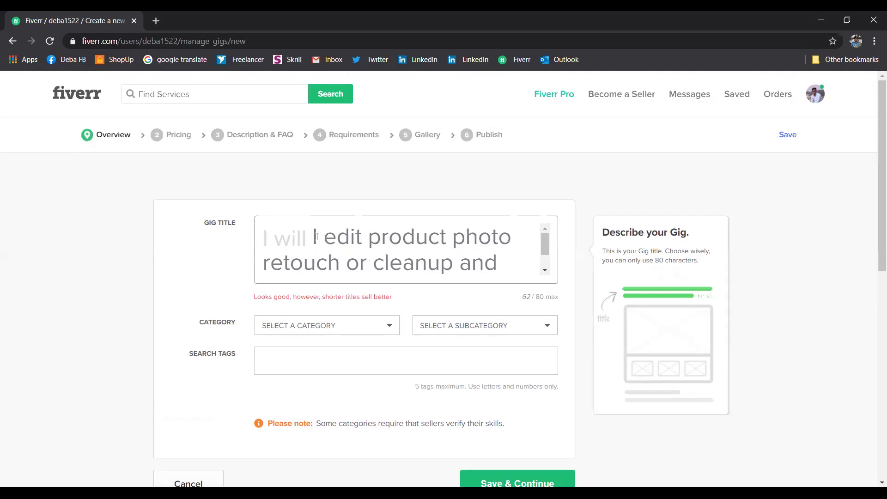
key(BackSpace)
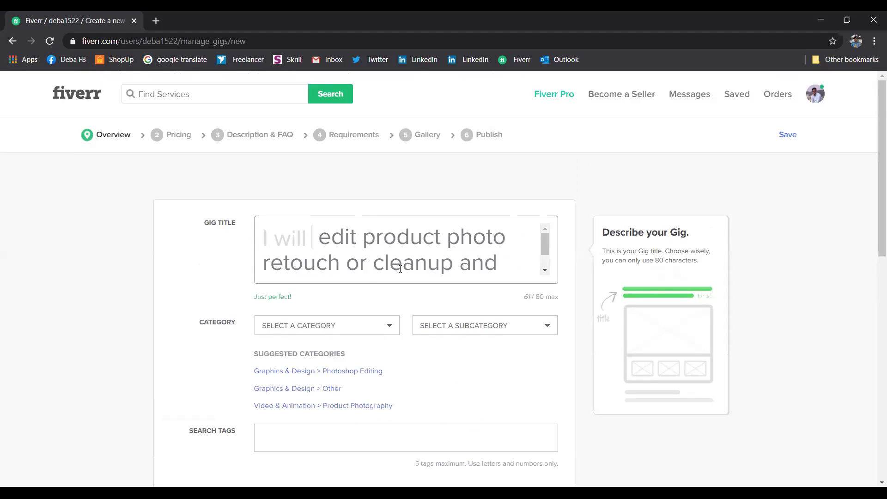
scroll(400, 268, down, 1)
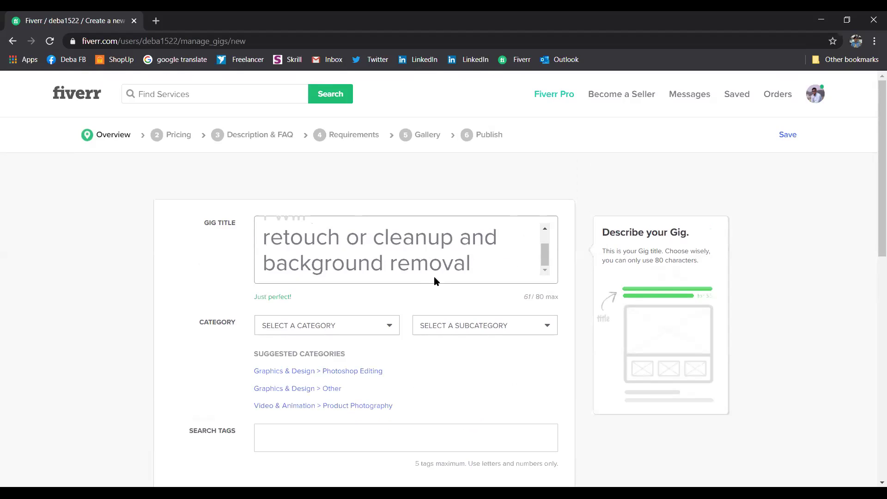
scroll(444, 264, up, 1)
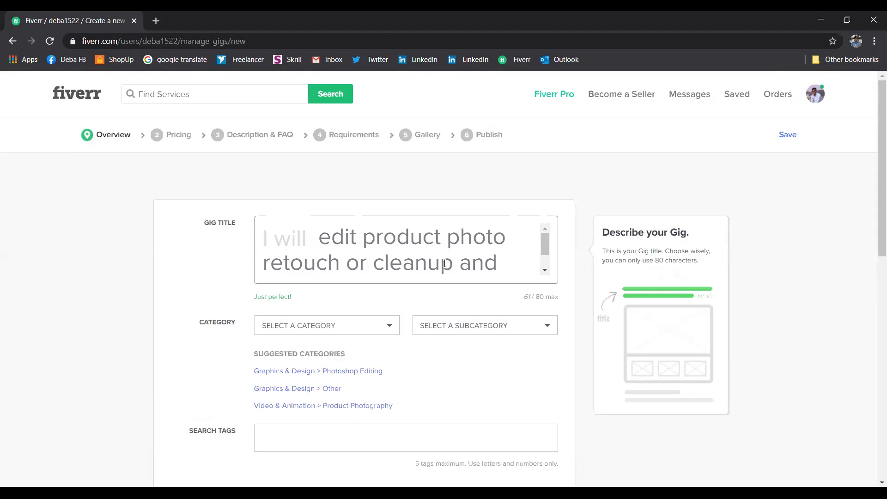
Step: Set the Gig category to Graphics & Design with the suggested Photoshop Editing subcategory
click(389, 326)
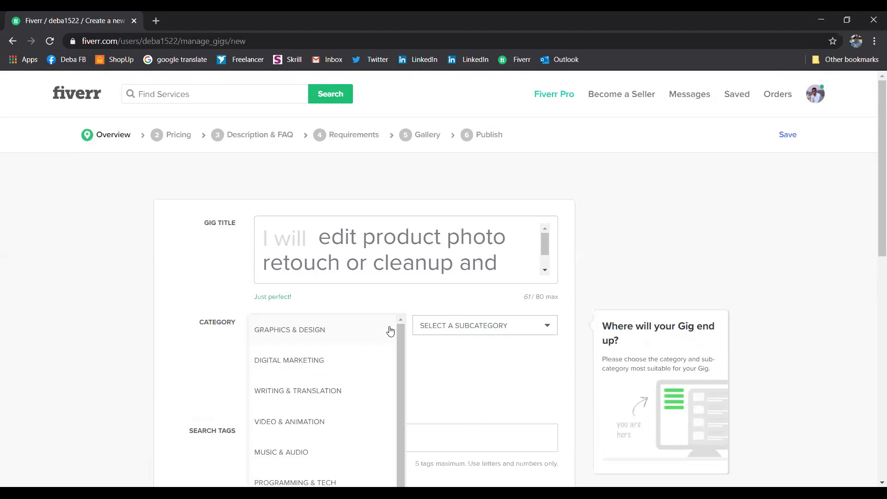
click(323, 329)
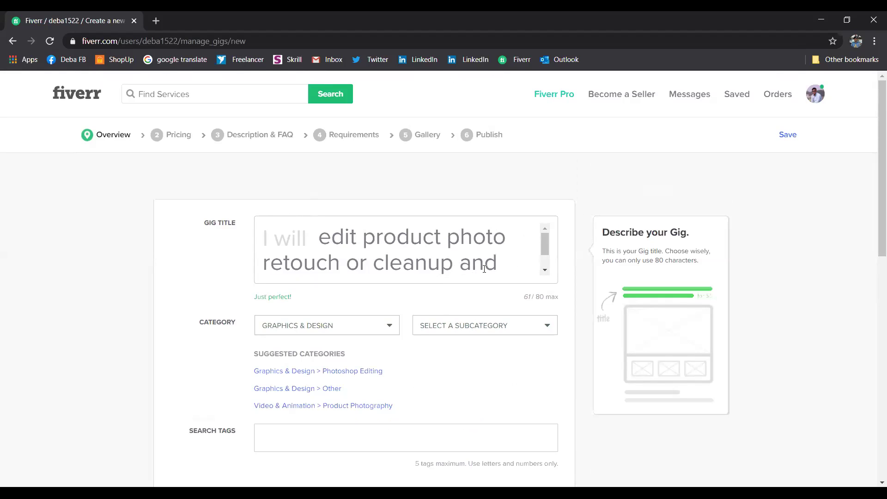
scroll(489, 269, down, 1)
scroll(497, 271, up, 1)
scroll(497, 270, down, 1)
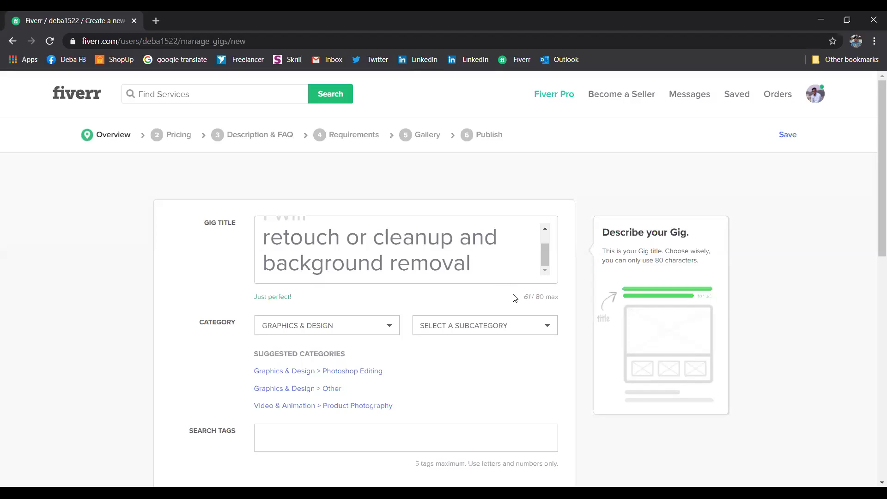
scroll(445, 340, down, 1)
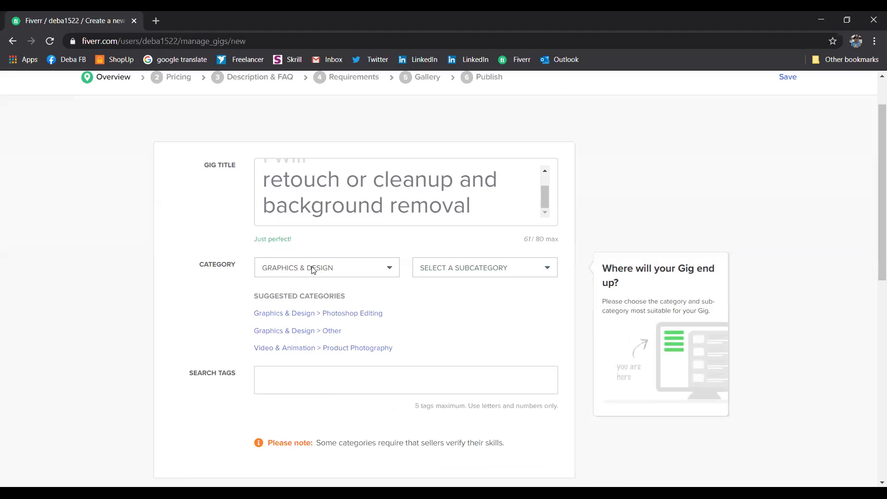
click(547, 274)
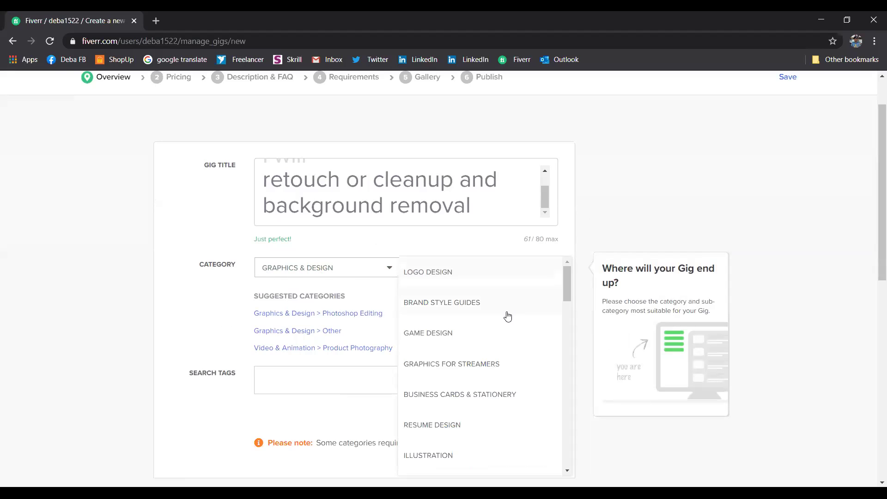
click(194, 314)
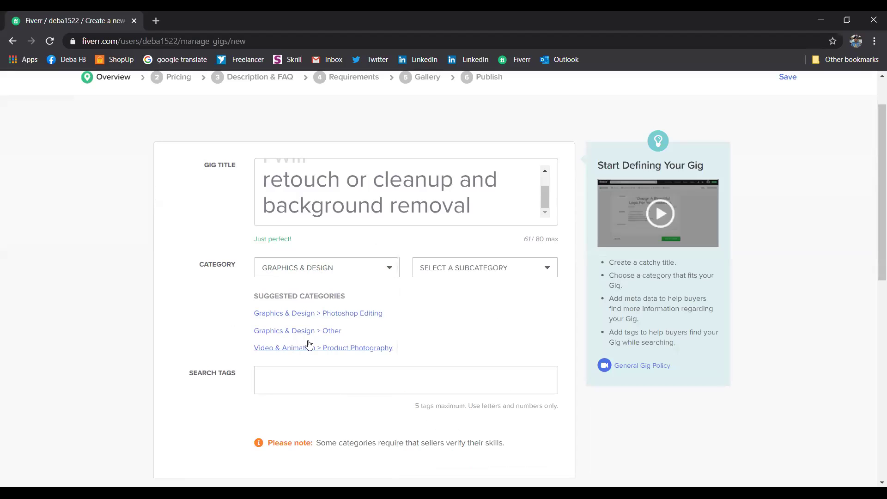
click(348, 314)
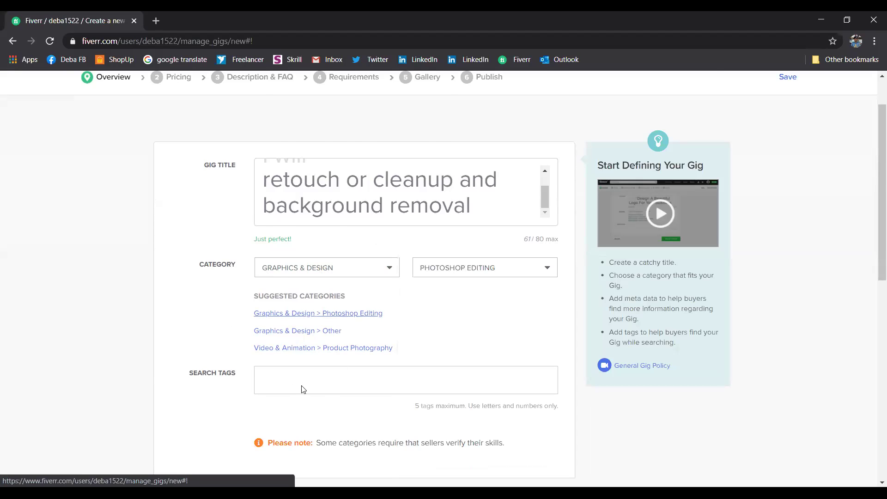
Step: Choose Background Removal as the editing type in the Gig metadata
scroll(300, 388, down, 3)
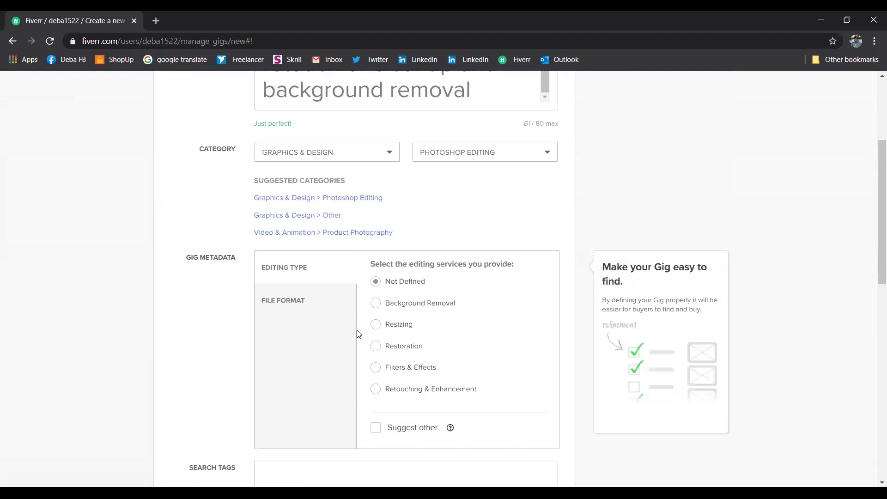
scroll(358, 329, down, 1)
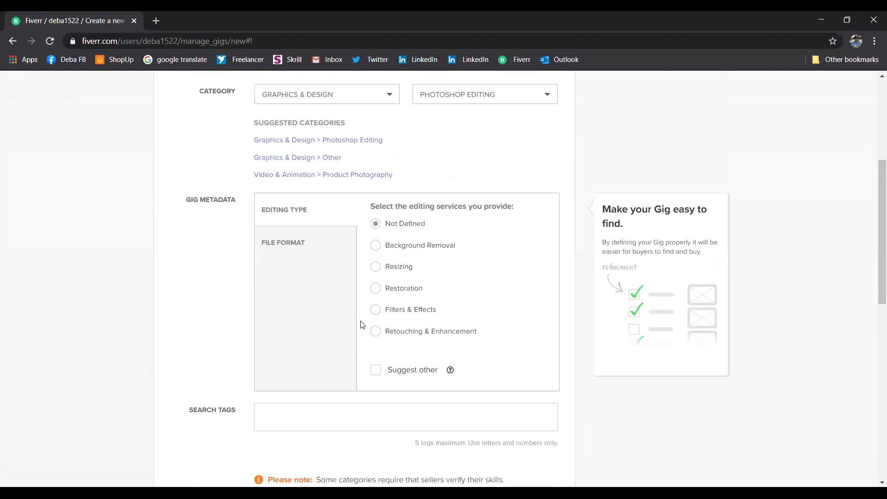
click(378, 245)
Step: Mark JPEG, PDF, PNG, PSD and RAW as the file formats provided in the Gig metadata
click(285, 246)
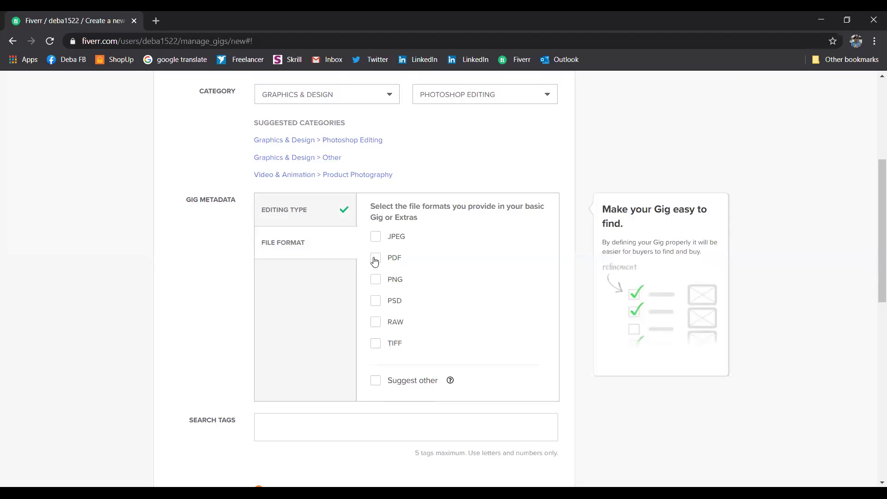
click(374, 240)
click(375, 262)
click(374, 281)
click(374, 305)
click(377, 323)
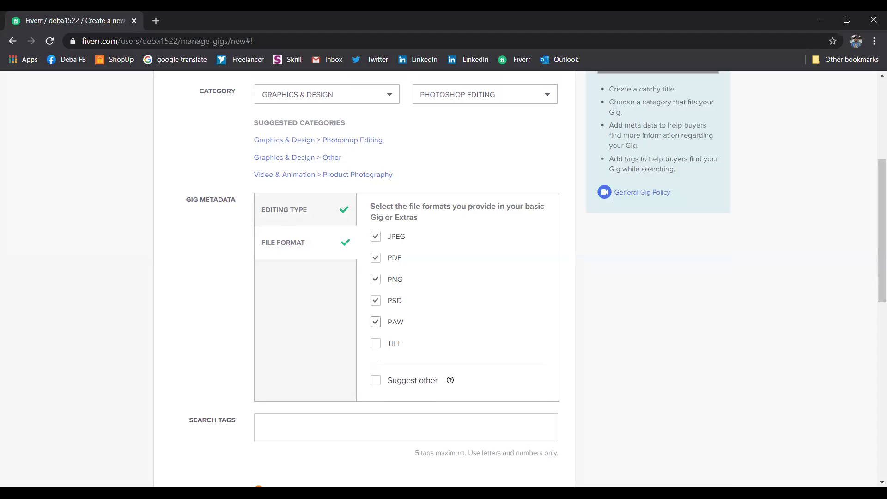
Step: Add "Background Removal" as the first search tag of the Gig
click(331, 429)
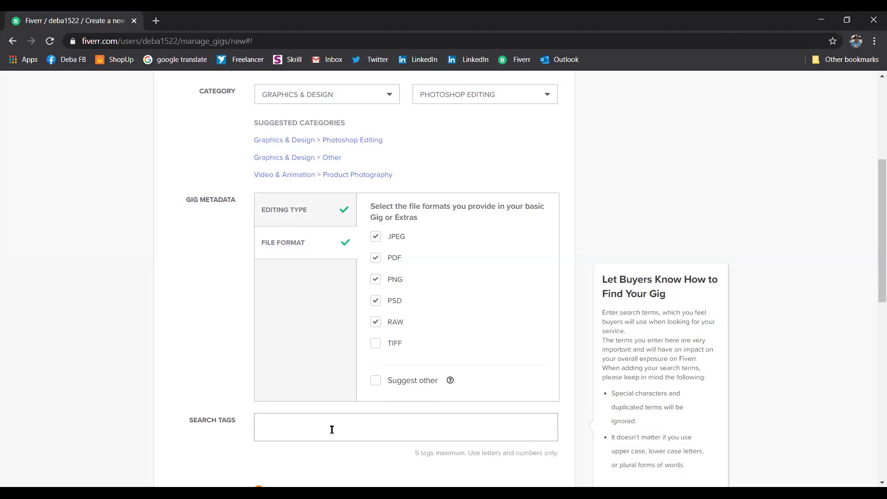
text(Background Removal)
scroll(340, 422, down, 1)
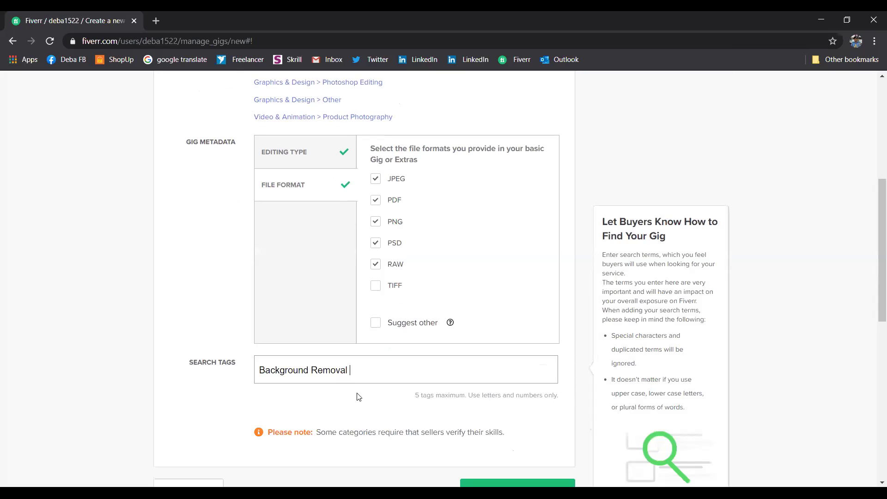
text(Graf)
key(BackSpace)
key(BackSpace)
key(BackSpace)
key(BackSpace)
key(Return)
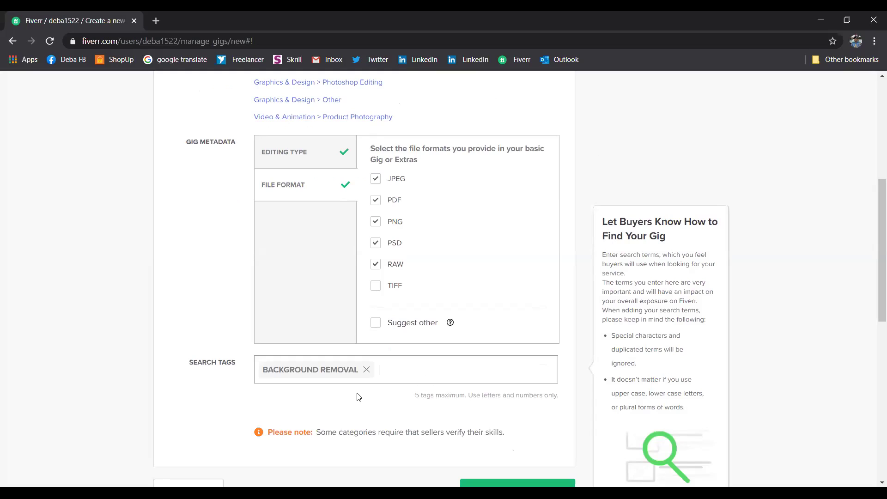
Step: Add the search tags "Graphics Design" and "Photo Editing"
text(Graf)
key(BackSpace)
text(phics Design)
key(Return)
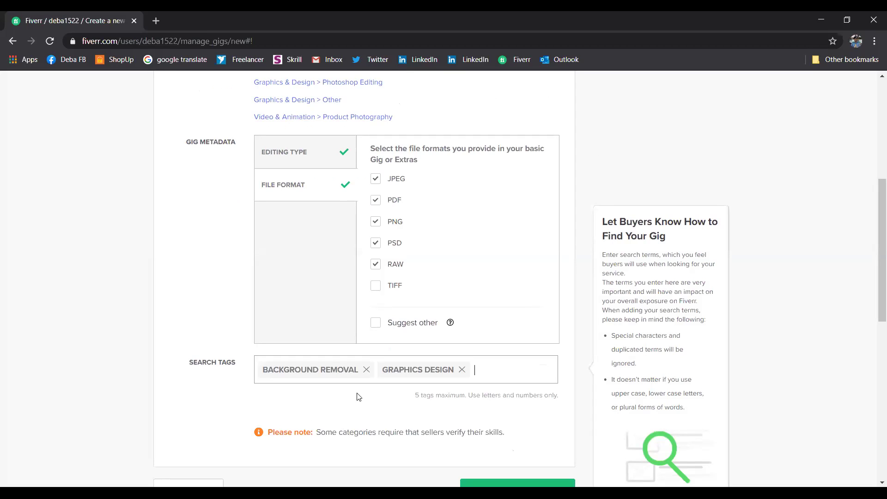
text(Photo Editing)
key(Return)
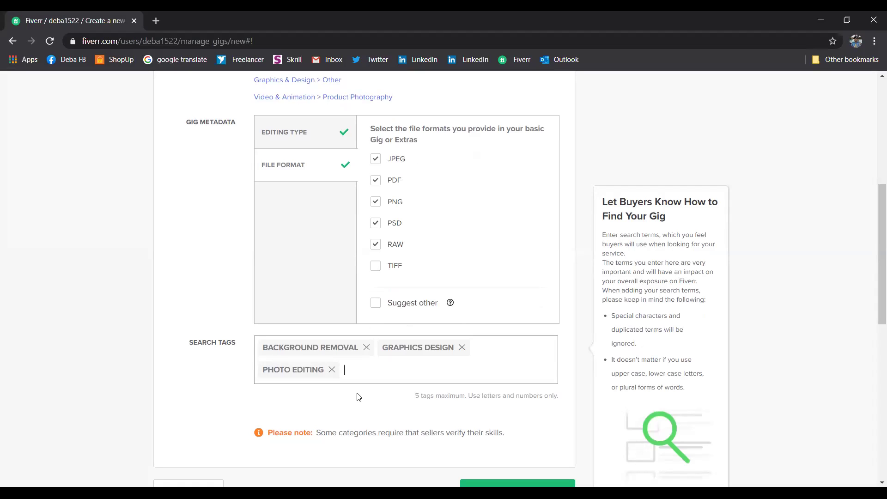
Step: Add "Image Retouching" as the fourth search tag
scroll(359, 397, up, 5)
scroll(359, 396, down, 4)
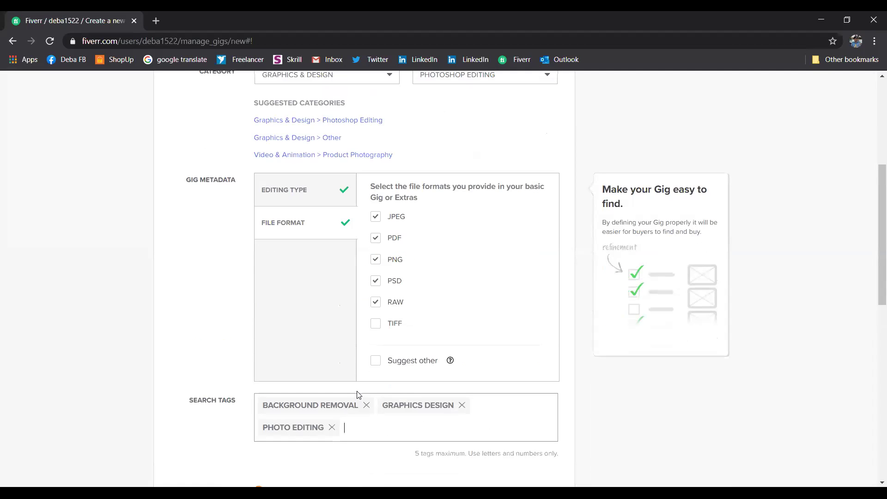
click(357, 395)
text(Inage re)
key(BackSpace)
key(BackSpace)
key(BackSpace)
key(BackSpace)
key(BackSpace)
key(BackSpace)
key(BackSpace)
key(BackSpace)
text(Image Retouching)
key(Return)
Step: Add "Image Resizing" as the fifth search tag, correcting its spelling before committing it
text(Im)
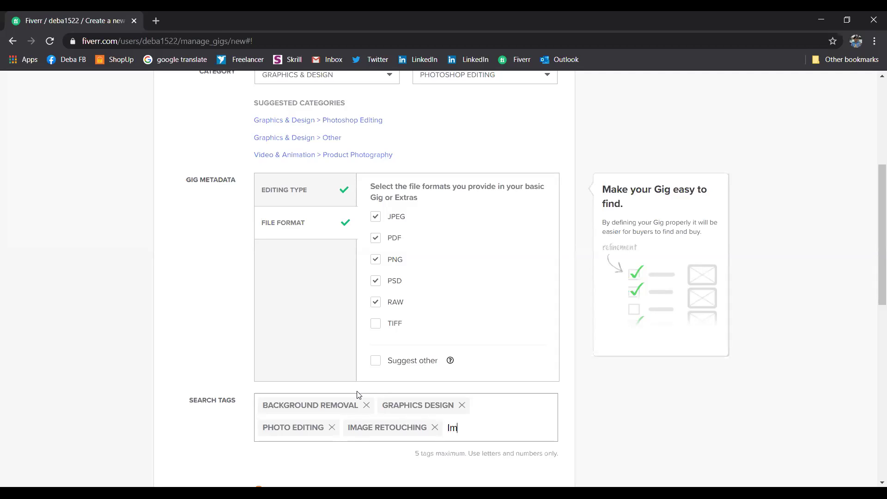
text(age Resizeing)
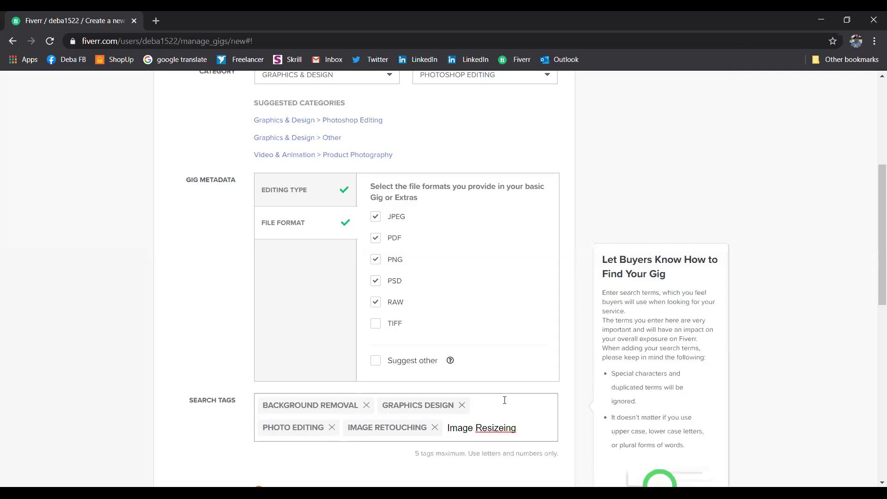
scroll(503, 400, down, 3)
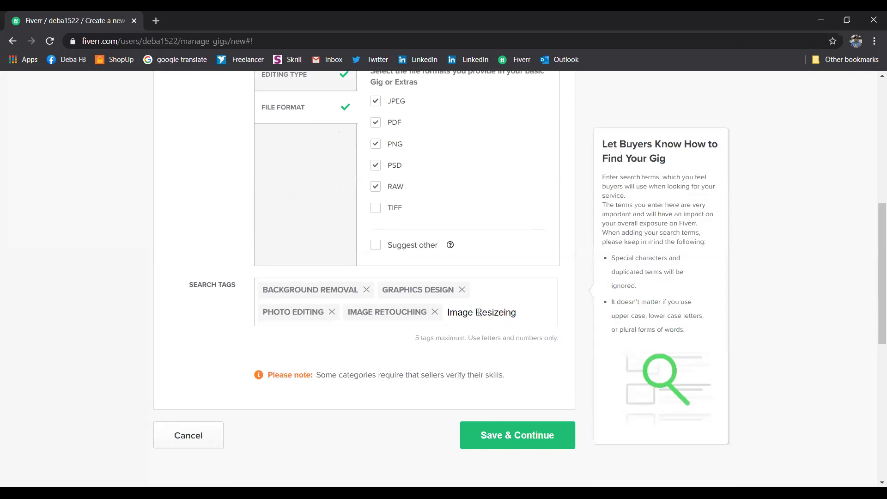
key(BackSpace)
key(BackSpace)
key(BackSpace)
key(BackSpace)
key(BackSpace)
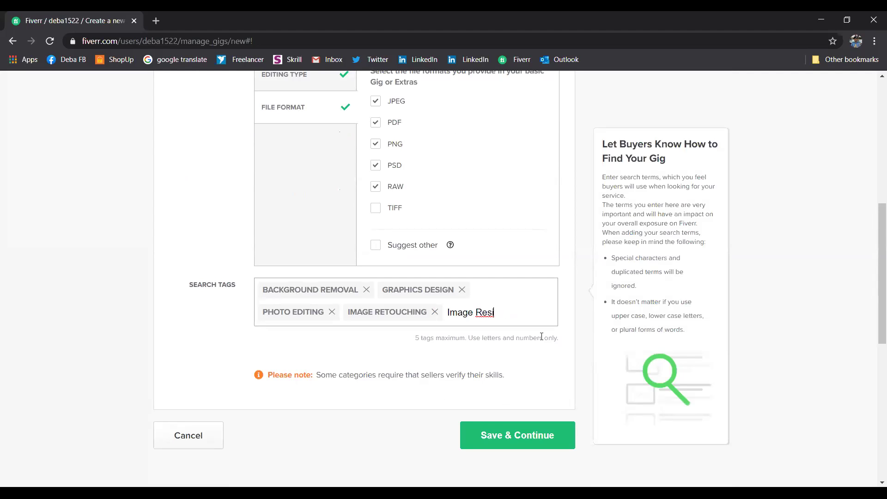
text(zeing)
key(BackSpace)
click(508, 315)
key(BackSpace)
click(491, 312)
key(BackSpace)
key(BackSpace)
click(566, 366)
Step: Save the Gig overview and continue to the package table in Scope & Pricing
scroll(566, 367, down, 1)
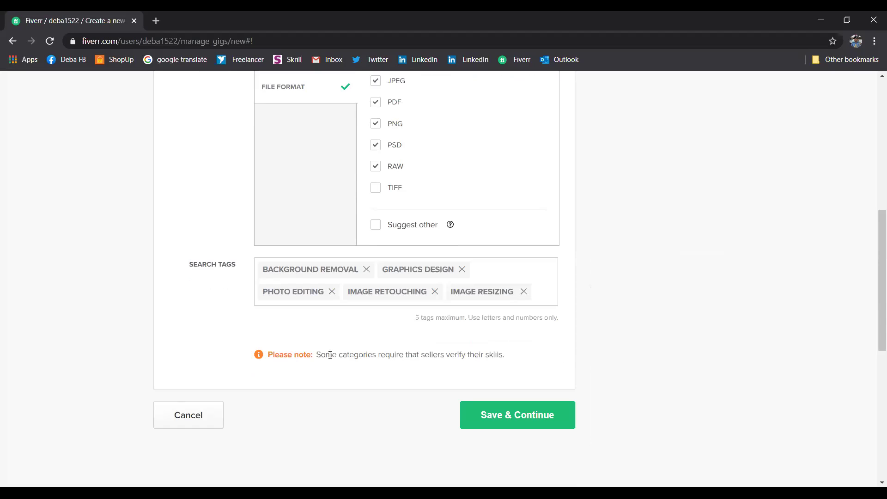
scroll(369, 349, down, 3)
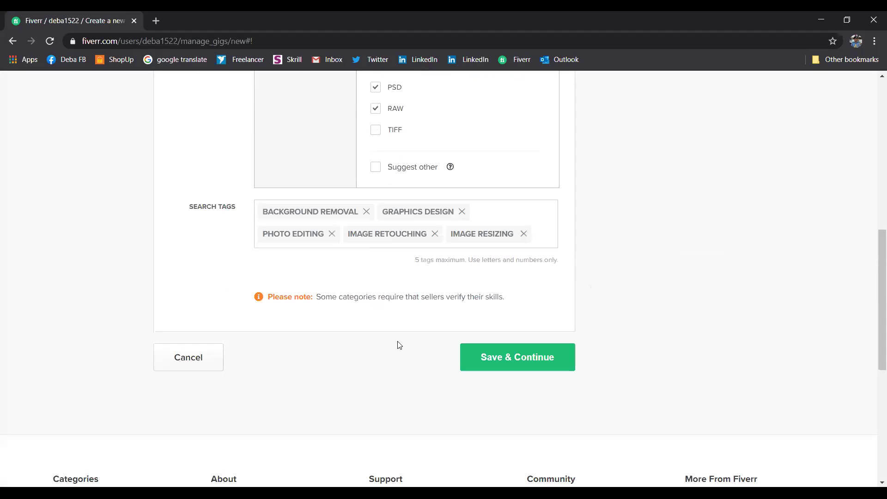
click(511, 366)
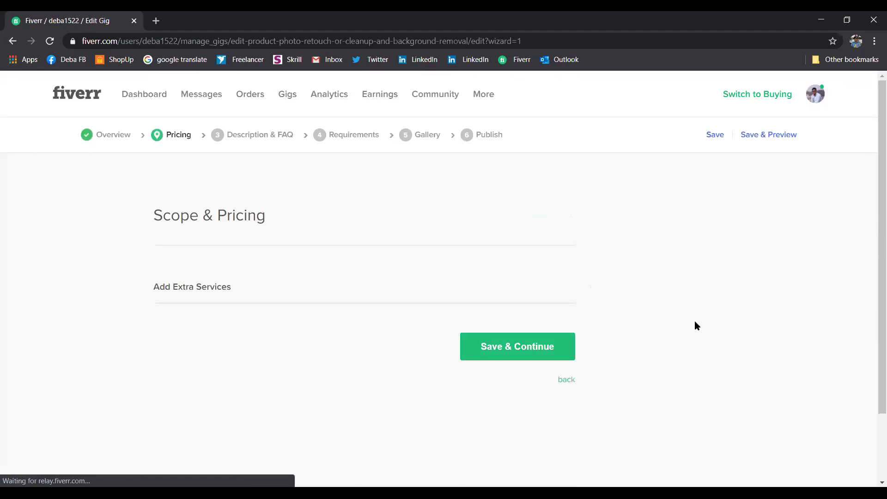
scroll(589, 342, down, 1)
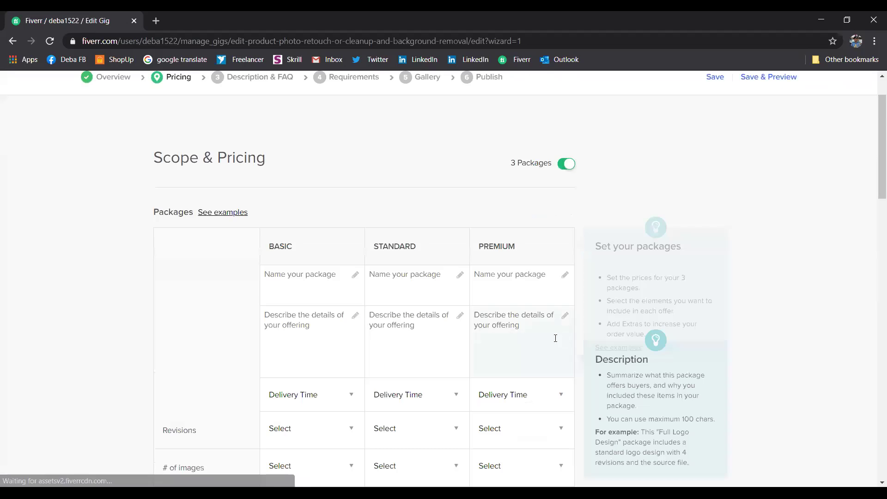
scroll(544, 344, down, 1)
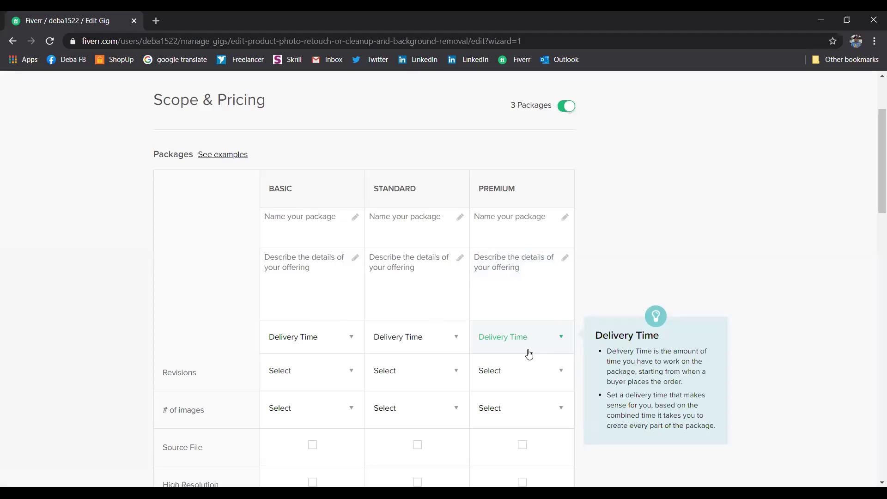
click(297, 217)
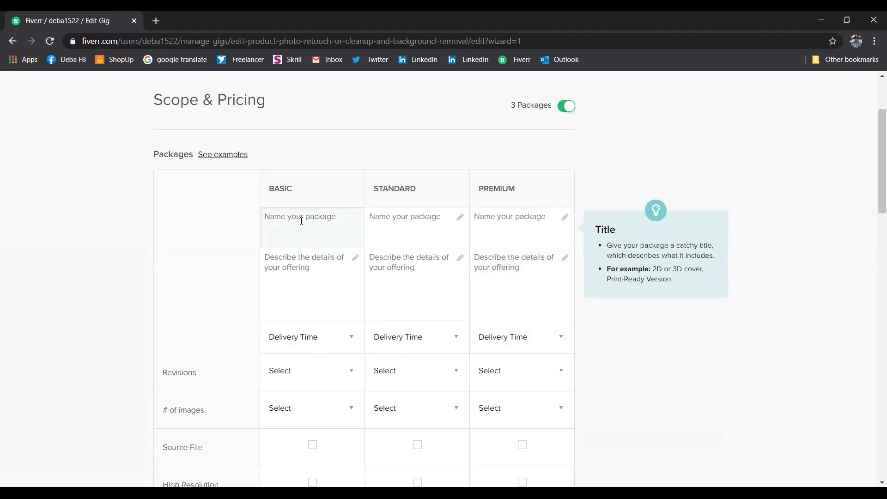
click(301, 204)
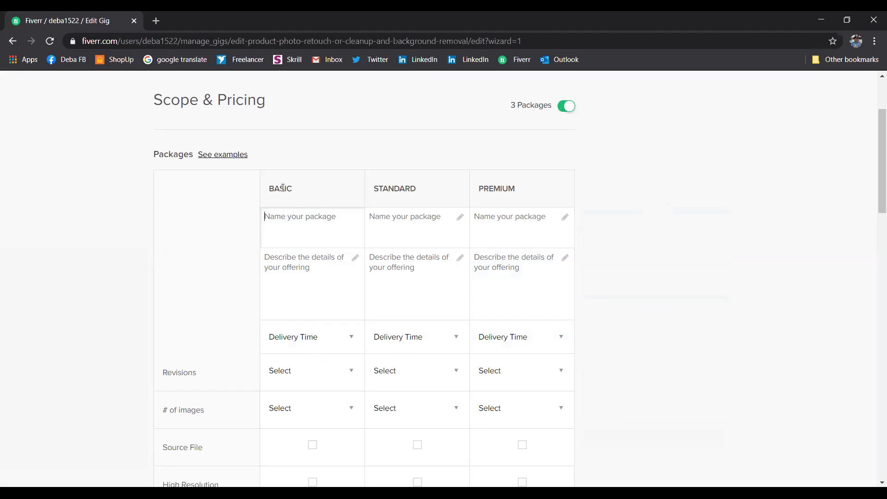
click(290, 226)
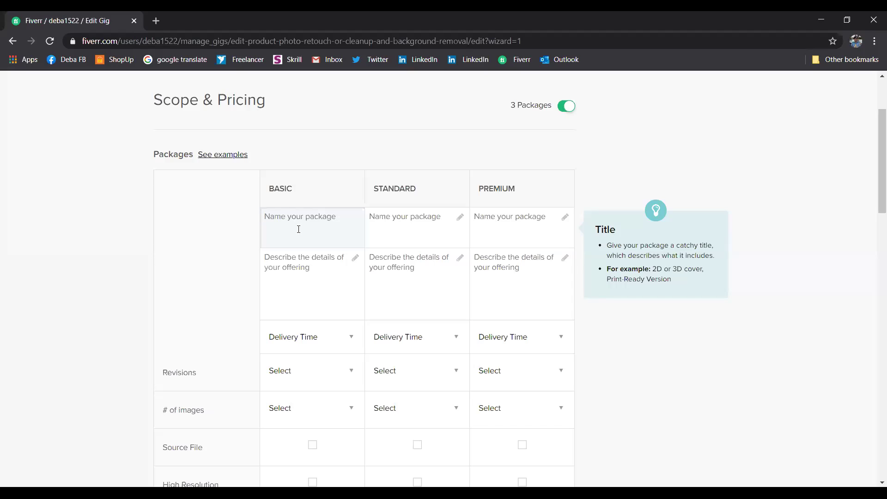
text(155 easy photo or 10 complex photo a)
key(BackSpace)
text(a)
key(BackSpace)
key(BackSpace)
key(BackSpace)
key(BackSpace)
key(BackSpace)
key(BackSpace)
key(BackSpace)
key(BackSpace)
key(BackSpace)
key(BackSpace)
key(BackSpace)
key(BackSpace)
key(BackSpace)
key(BackSpace)
key(BackSpace)
key(BackSpace)
key(BackSpace)
key(BackSpace)
key(BackSpace)
key(BackSpace)
key(BackSpace)
click(289, 261)
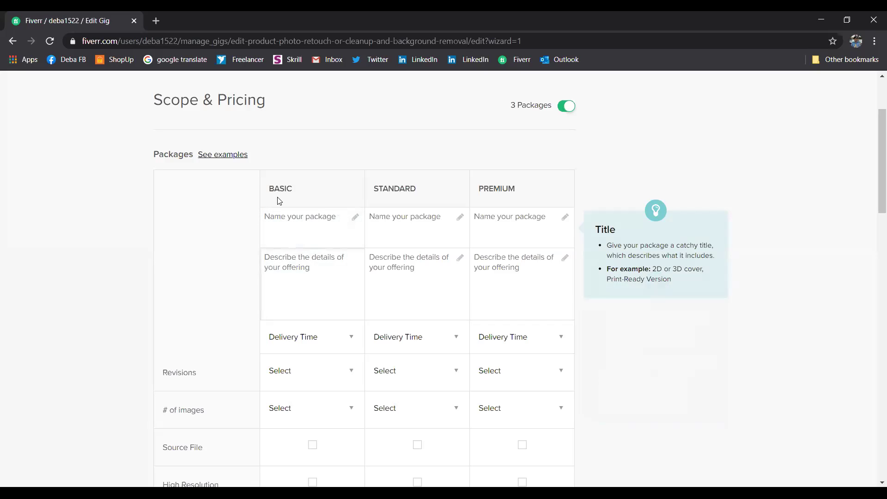
Step: Name the three packages "Basic", "Standard" and "Premium" in their respective columns
click(281, 218)
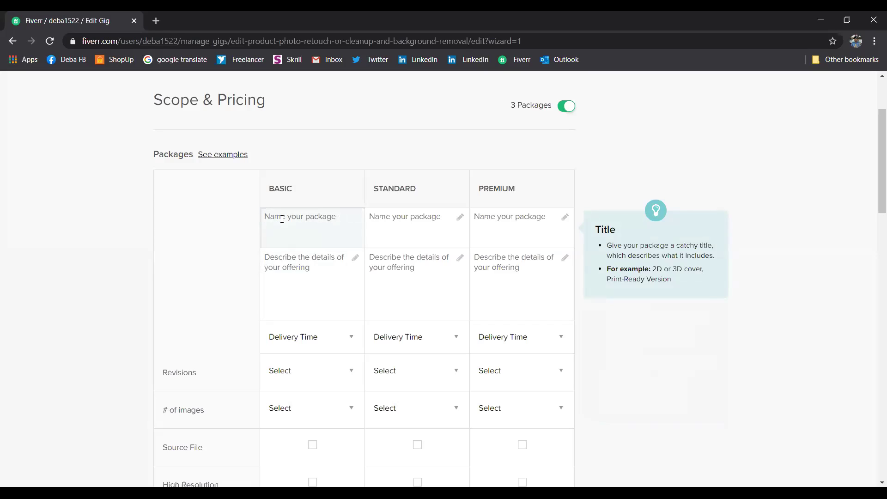
text(Basic)
click(406, 221)
text(Stan)
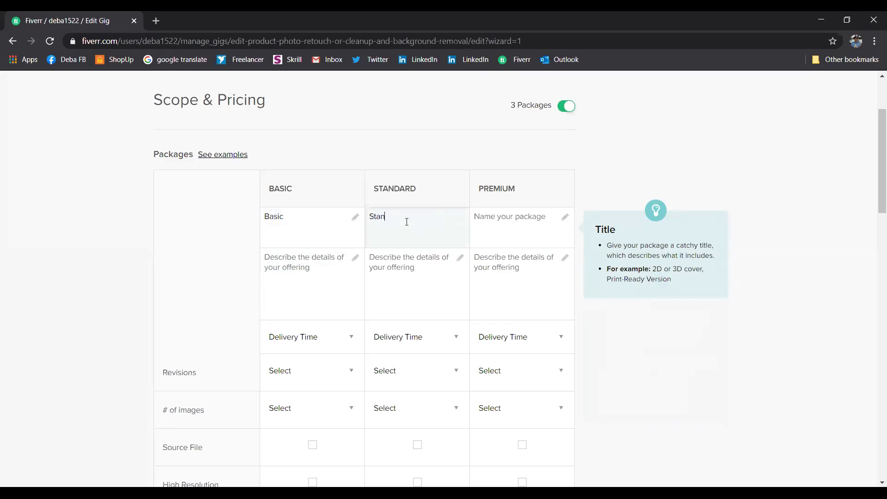
text(dard)
click(524, 218)
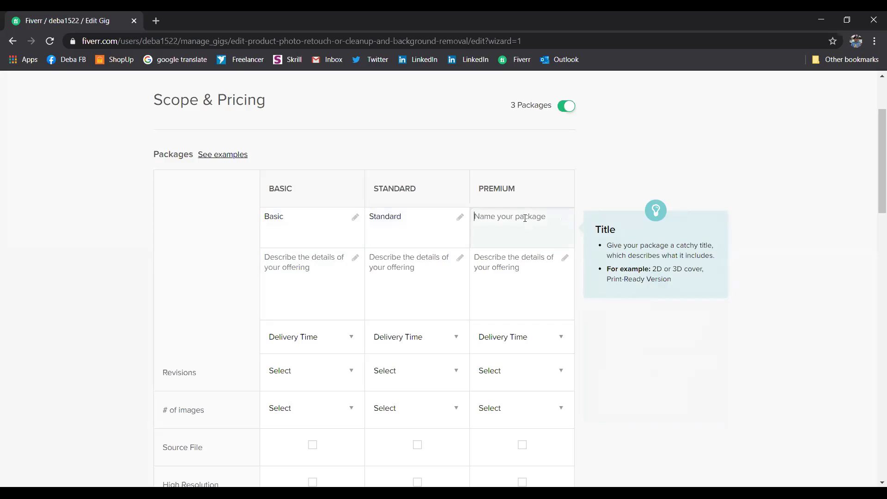
text(Premium)
Step: Describe the Basic package as "15 easy or 10 complex photo at $5"
click(285, 269)
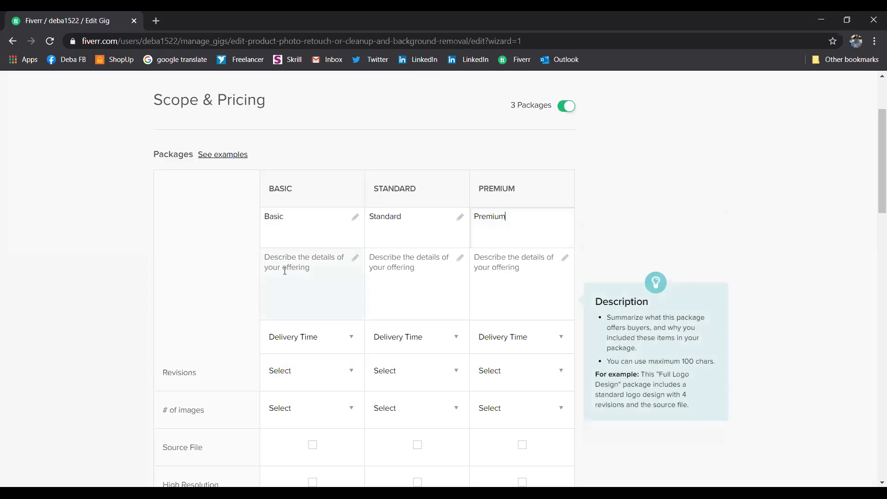
text(10)
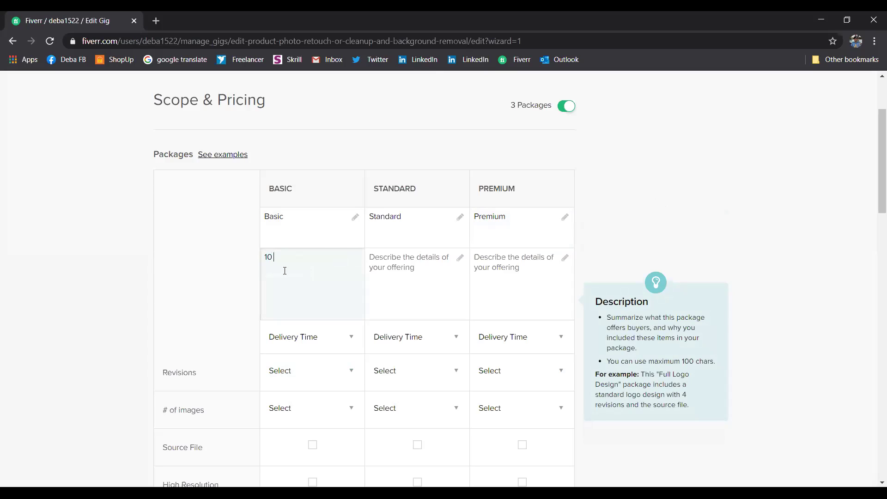
text( Photo)
text(easy)
key(Delete)
text(p)
key(BackSpace)
key(BackSpace)
key(BackSpace)
key(BackSpace)
key(BackSpace)
text(or)
key(BackSpace)
text(5)
click(307, 256)
text(10complex photo)
click(307, 257)
text(photo at $5)
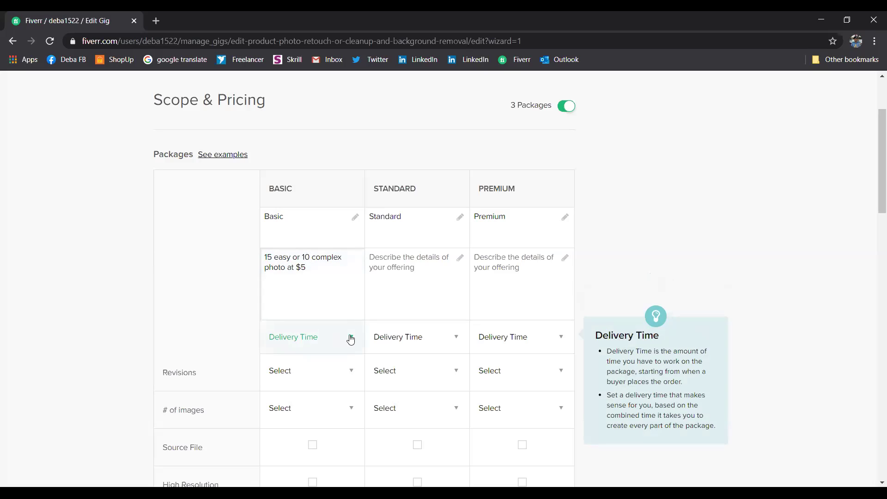
Step: Set the Basic package to 1 Day Delivery with Unlimited revisions
scroll(350, 338, down, 1)
click(350, 279)
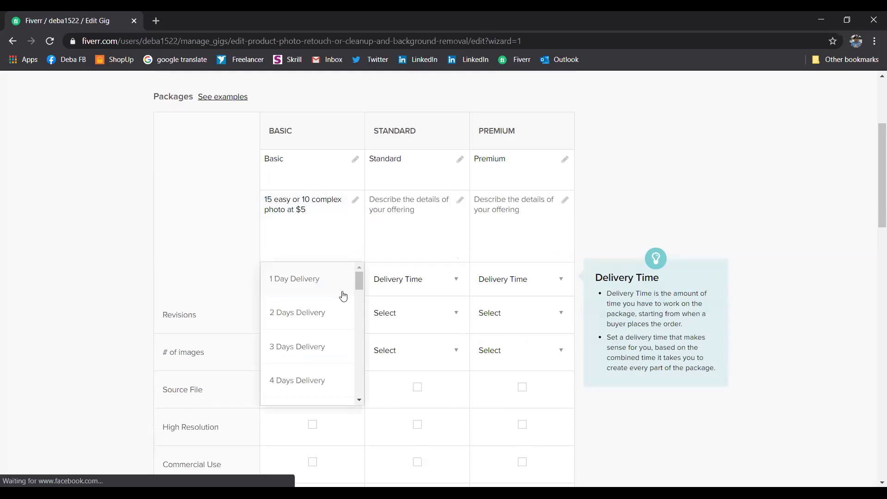
click(314, 280)
click(350, 317)
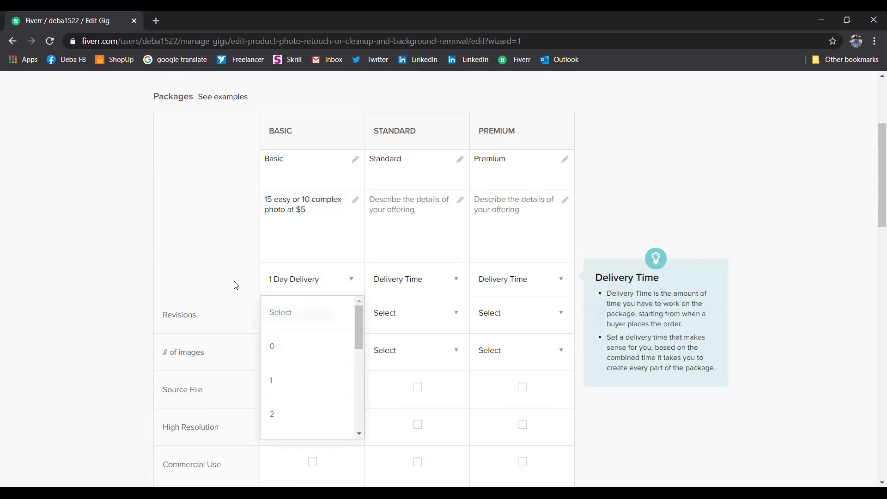
click(277, 309)
click(348, 313)
scroll(331, 383, down, 2)
scroll(331, 382, down, 3)
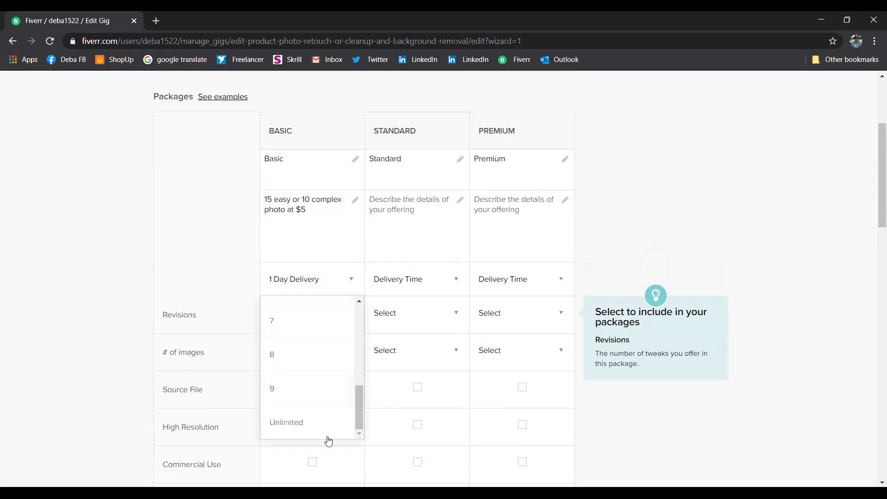
click(328, 426)
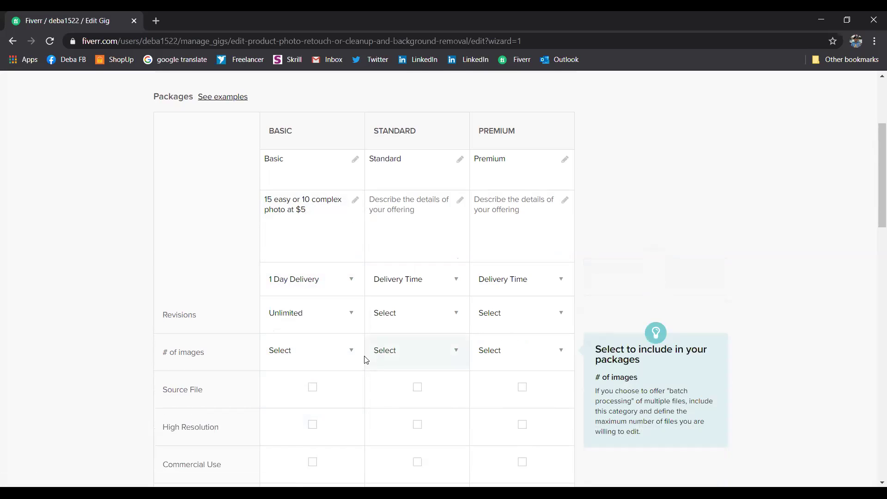
click(347, 355)
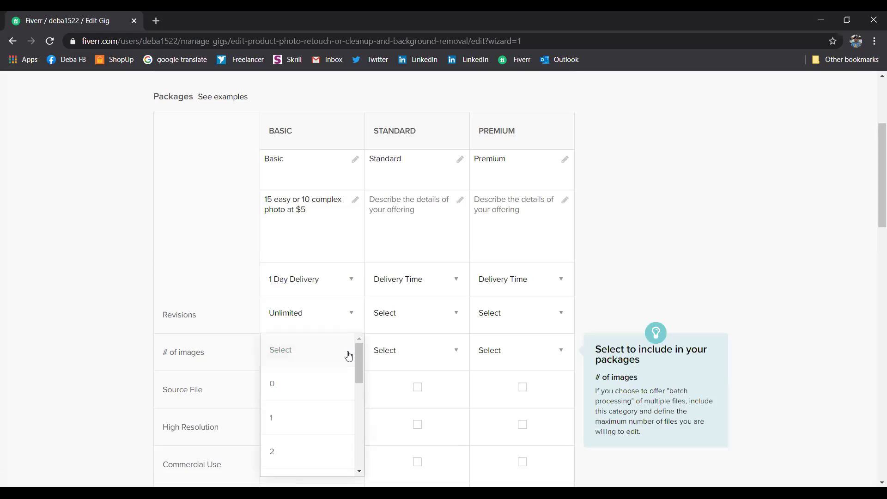
scroll(349, 358, down, 1)
scroll(349, 359, up, 1)
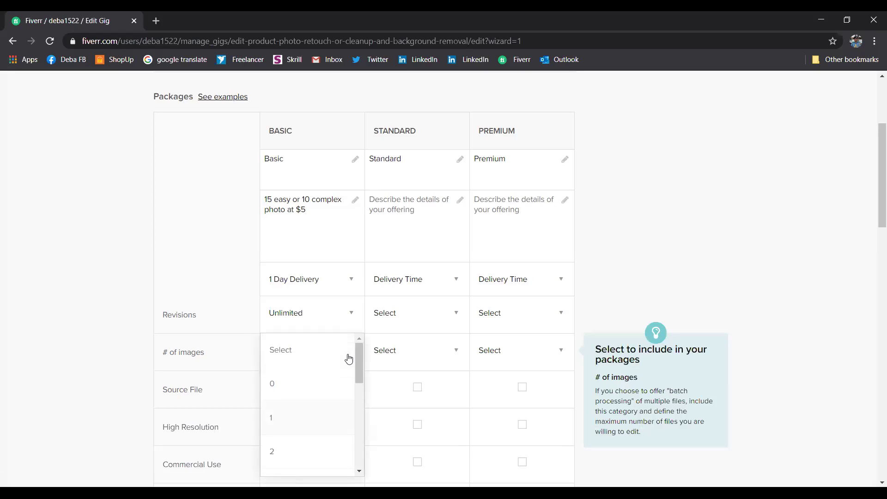
click(277, 351)
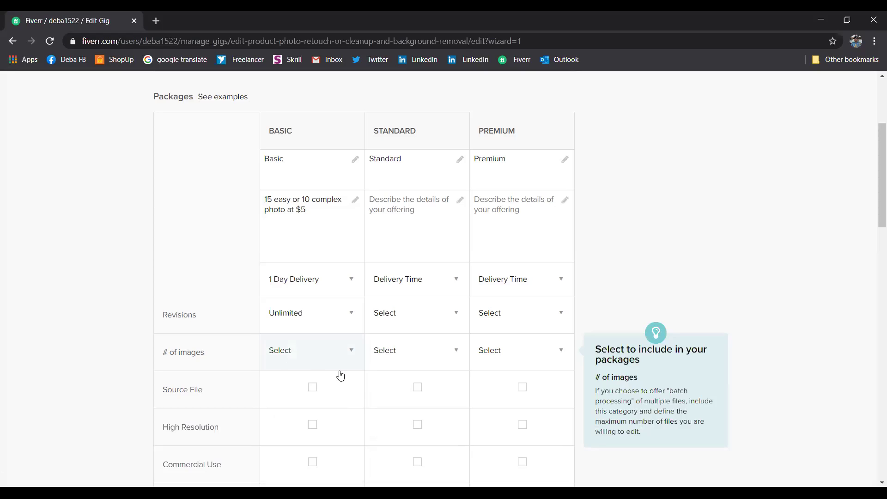
Step: Set the Standard package to 1 Day Delivery with Unlimited revisions
click(452, 280)
click(452, 281)
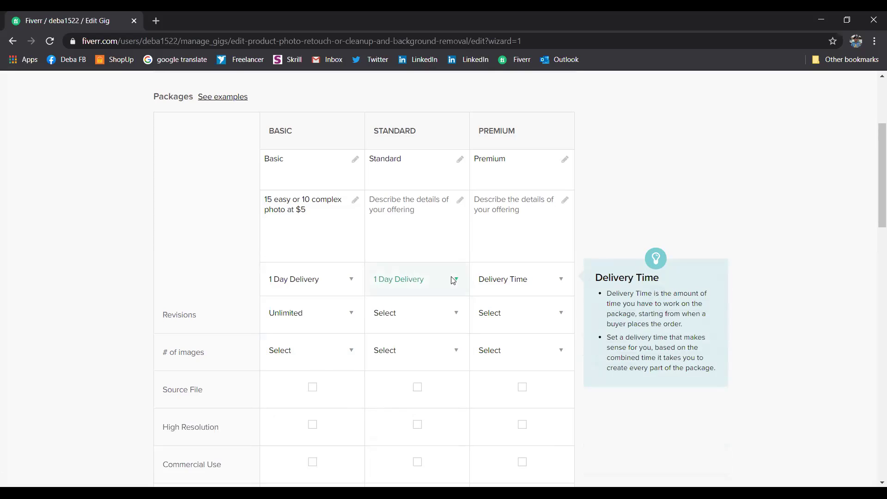
click(455, 316)
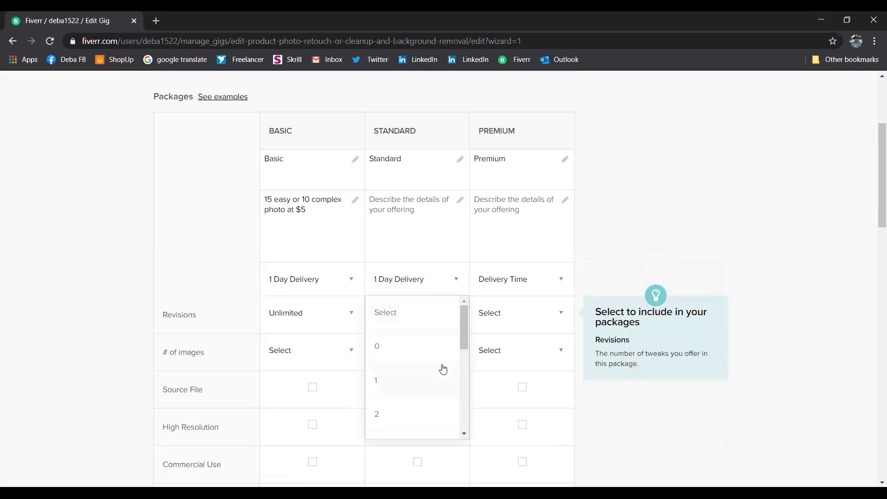
scroll(442, 396, down, 5)
click(441, 425)
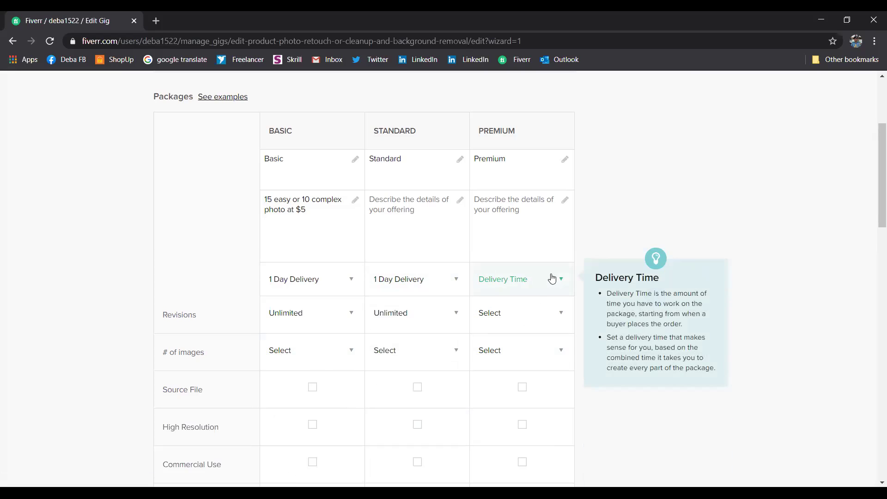
Step: Set the Premium package to 3 Days Delivery with Unlimited revisions
click(554, 280)
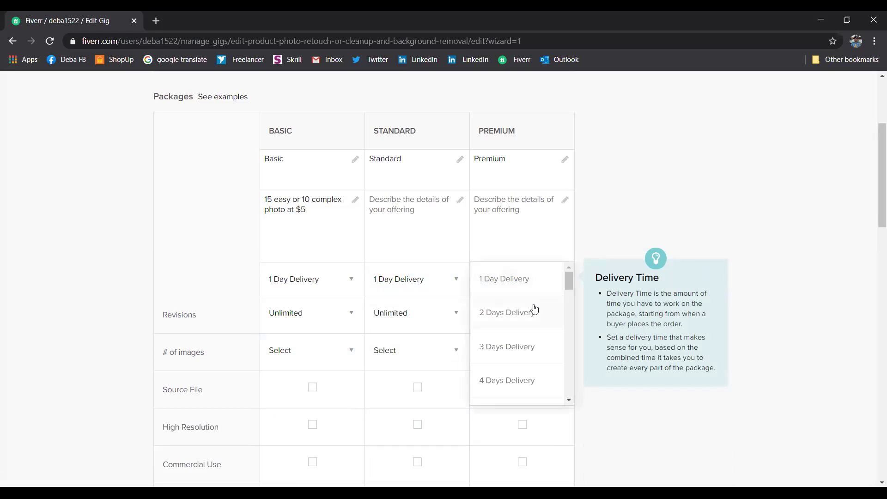
click(533, 308)
click(561, 279)
click(545, 342)
click(558, 313)
scroll(552, 333, down, 5)
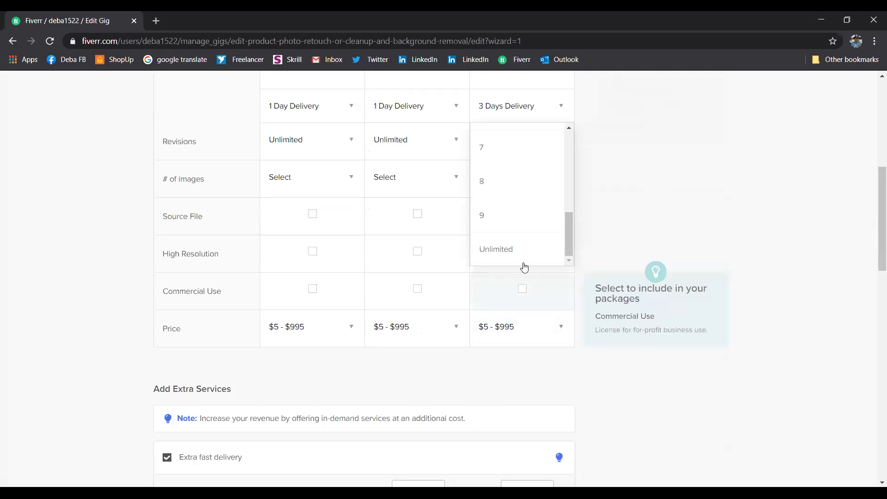
click(516, 252)
Step: Change the Standard package's delivery time to 2 Days Delivery
scroll(581, 259, up, 3)
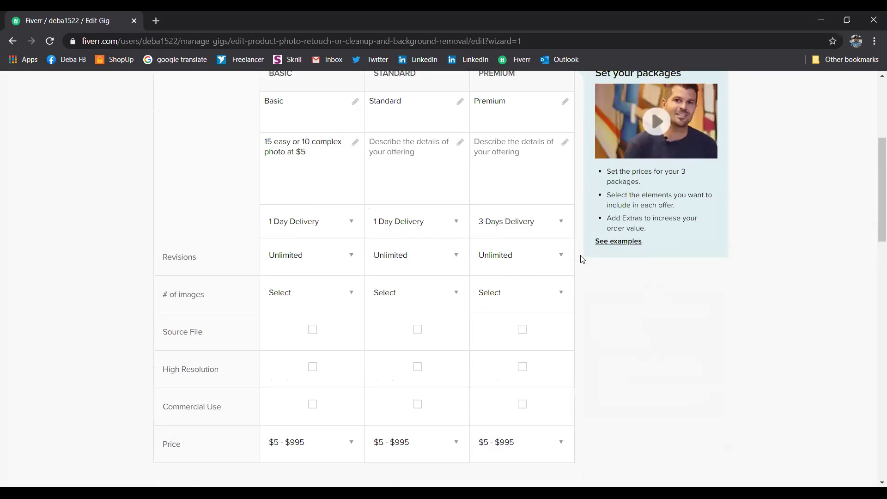
click(451, 228)
click(438, 255)
click(451, 224)
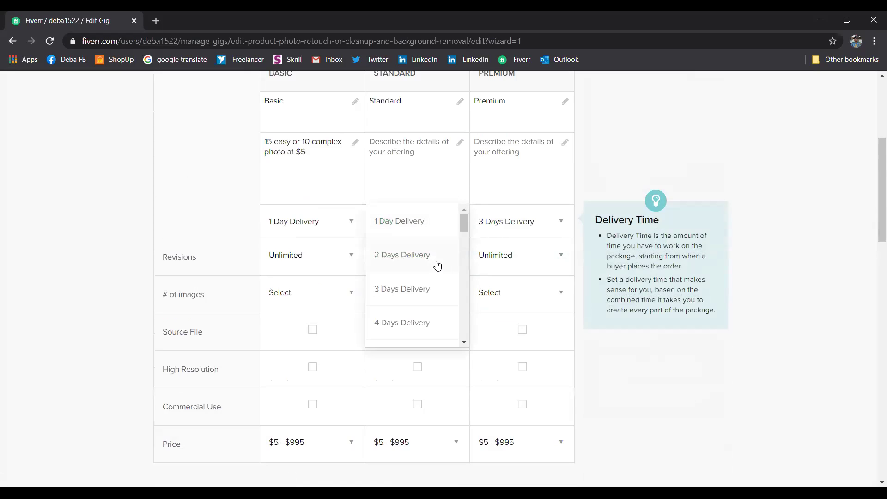
click(437, 263)
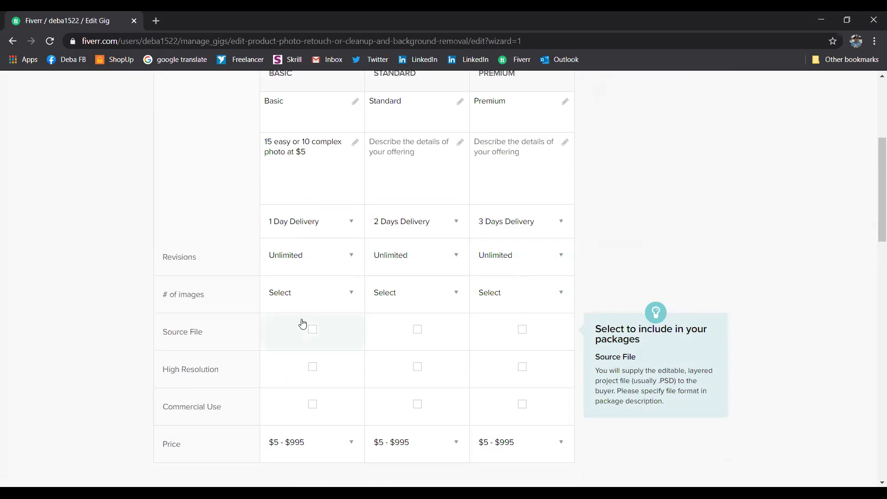
Step: Include Source File and High Resolution in the Basic, Standard and Premium packages
click(312, 330)
click(406, 334)
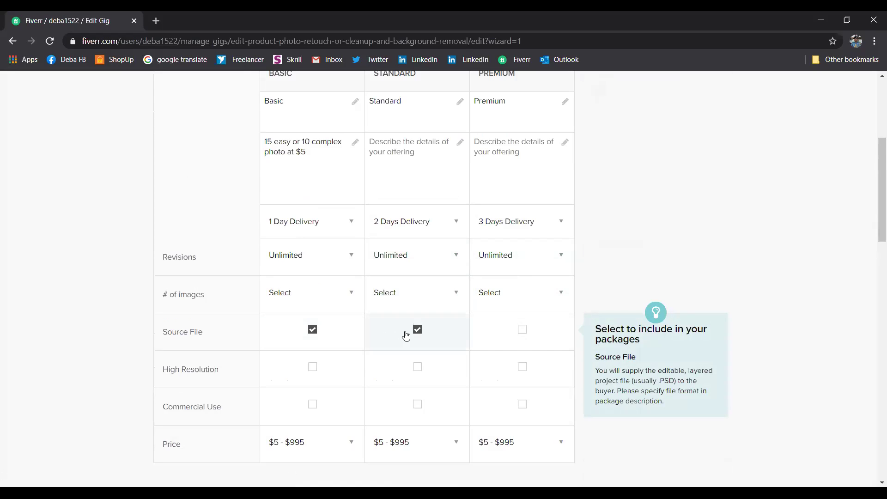
click(506, 334)
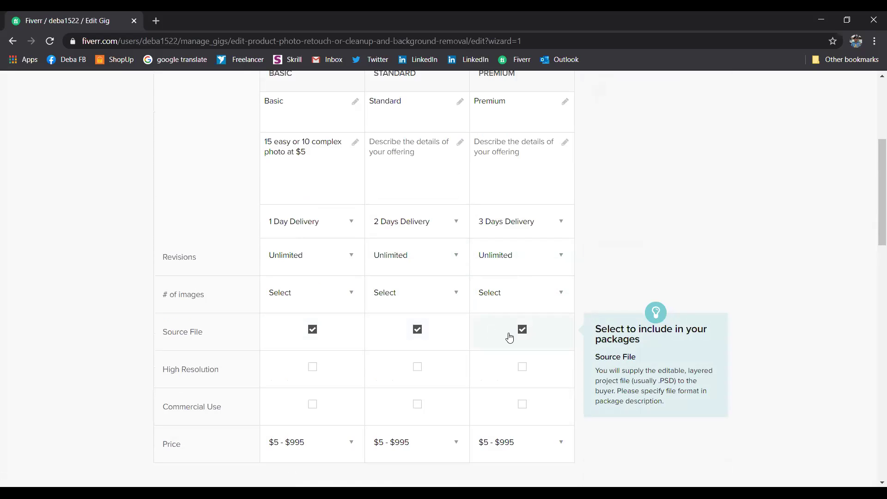
click(321, 378)
click(395, 369)
click(495, 379)
scroll(303, 360, up, 5)
scroll(316, 361, down, 1)
click(387, 325)
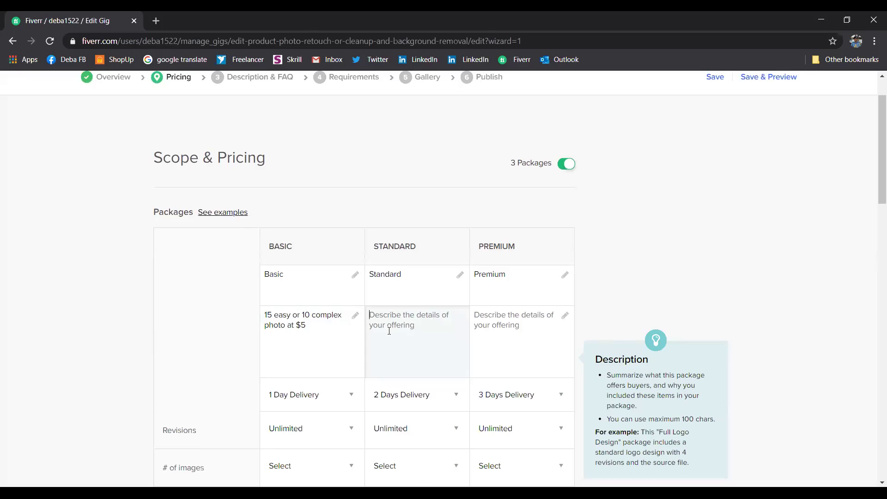
Step: Include Commercial Use in the Basic, Standard and Premium packages
scroll(390, 337, down, 5)
click(312, 347)
click(417, 348)
click(522, 347)
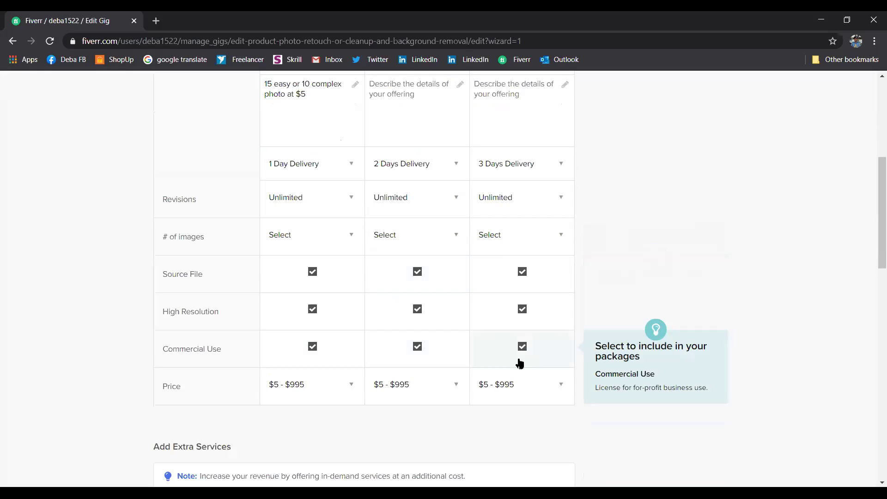
Step: Append ". I'll provide you source file, High resolution photo" to the Basic package description
scroll(459, 344, up, 4)
scroll(459, 344, down, 4)
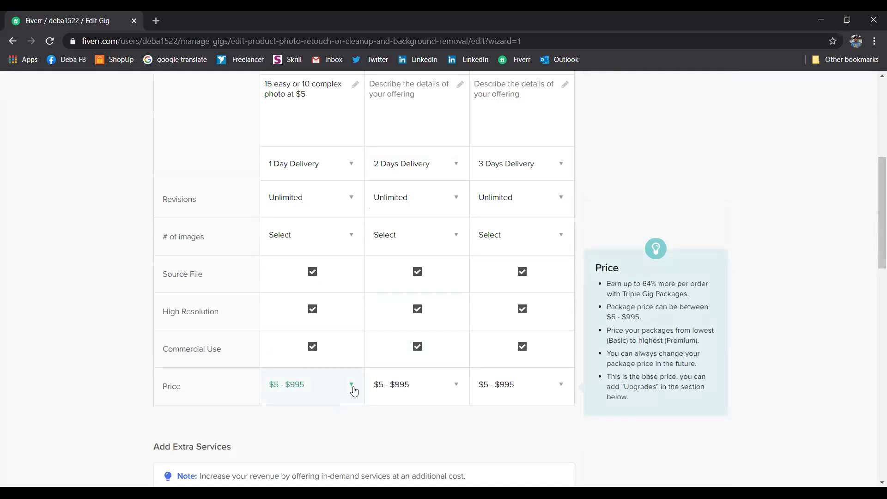
scroll(353, 390, up, 6)
scroll(354, 391, down, 3)
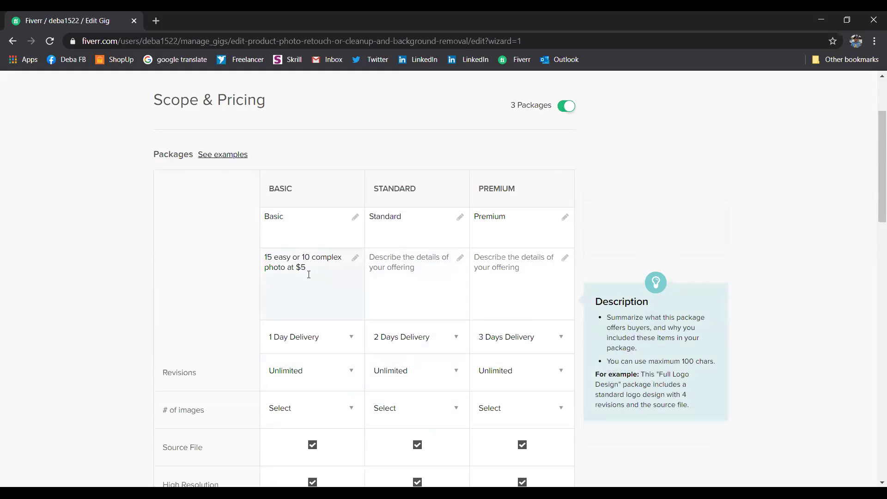
scroll(319, 323, down, 4)
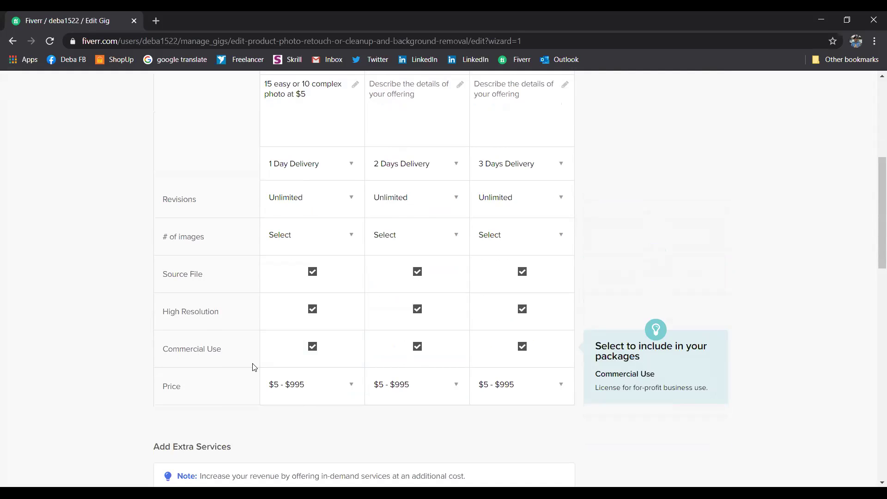
scroll(254, 367, up, 6)
click(314, 386)
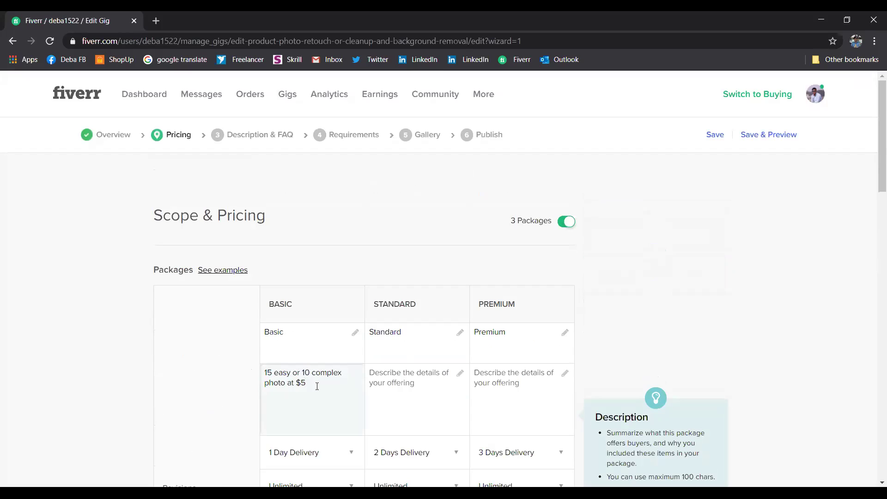
text(. I'll provide you)
scroll(318, 387, down, 3)
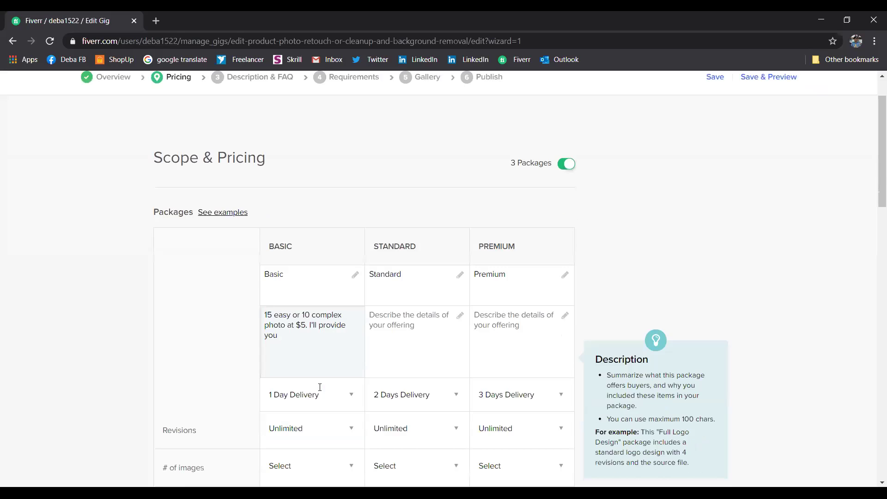
text(so)
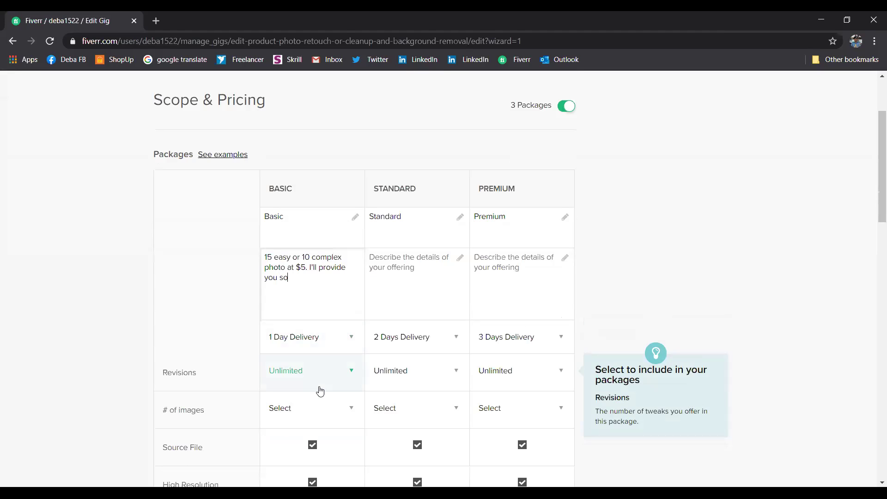
text(ur)
text(ce file)
text(.)
text( High)
text( re)
text(solut)
text(ion)
text(photo)
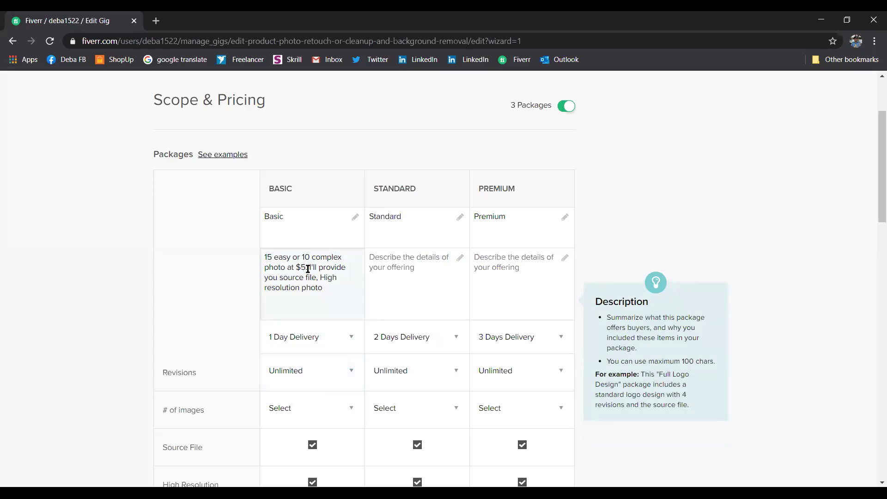
Step: Delete the sentence about the source file and high resolution photo from the Basic package description
drag(307, 268, 323, 288)
key(BackSpace)
Step: Describe the Standard package as "25 easy or 20 complex photos"
click(367, 268)
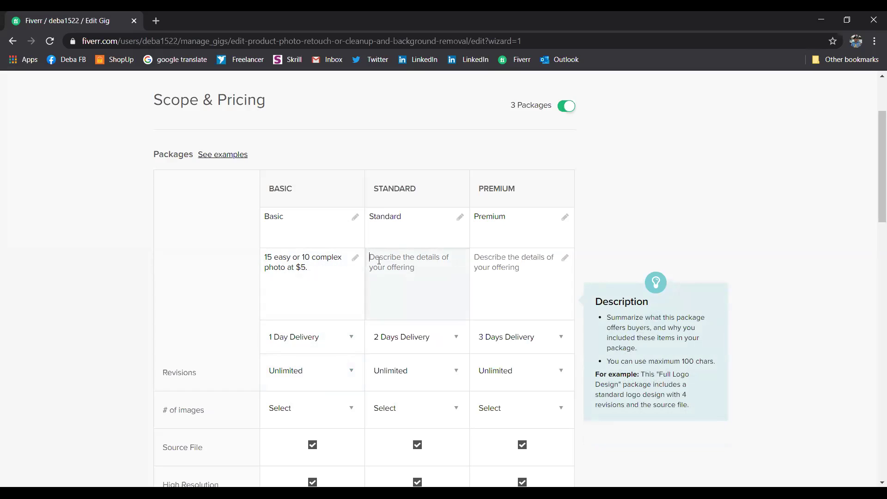
text(25 e)
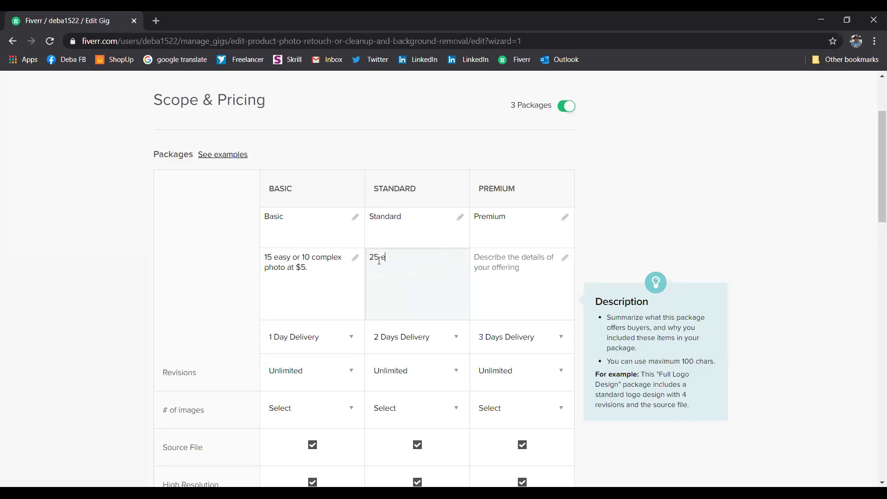
text(asy)
text( or )
text(20)
text( comp)
text(le)
text(x photo)
text(s)
Step: Correct the Basic package description to "15 easy or 10 complex photos", removing the price mention
click(284, 269)
text(s)
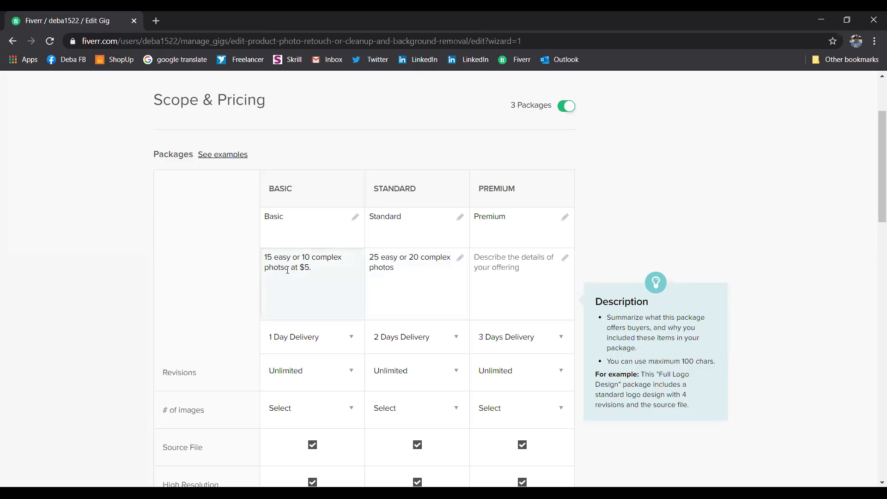
key(BackSpace)
click(287, 268)
text(s)
drag(313, 268, 288, 268)
key(BackSpace)
Step: Describe the Premium package as "50 easy or 40 complex photos"
click(493, 260)
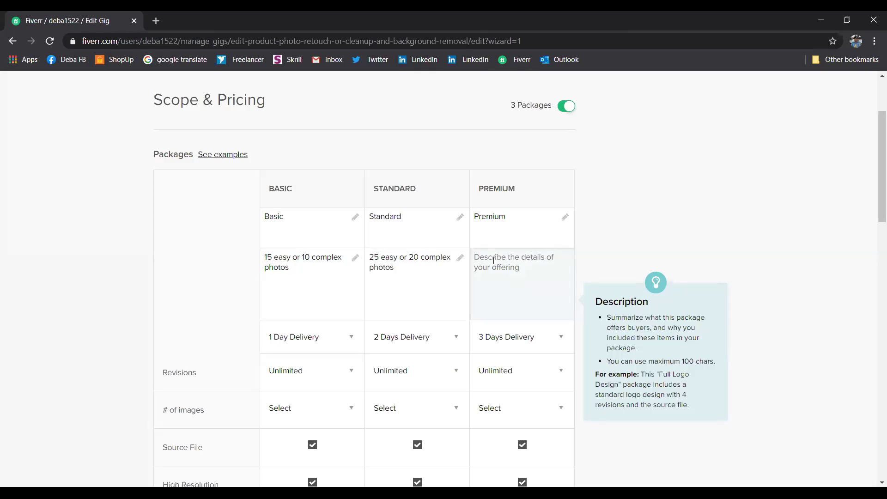
text(15)
key(BackSpace)
key(BackSpace)
text(50 easy)
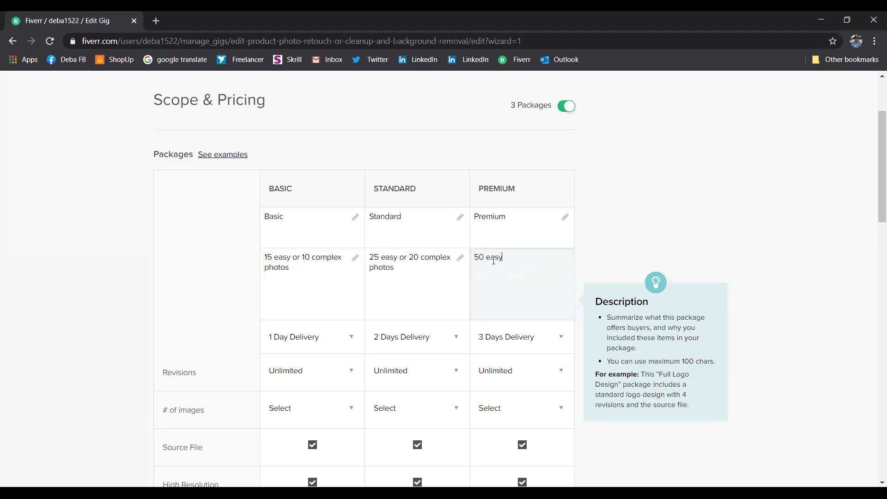
text( or)
text(40 complex photos)
Step: Set the package prices to $5 for Basic, $10 for Standard and $25 for Premium
scroll(499, 286, down, 2)
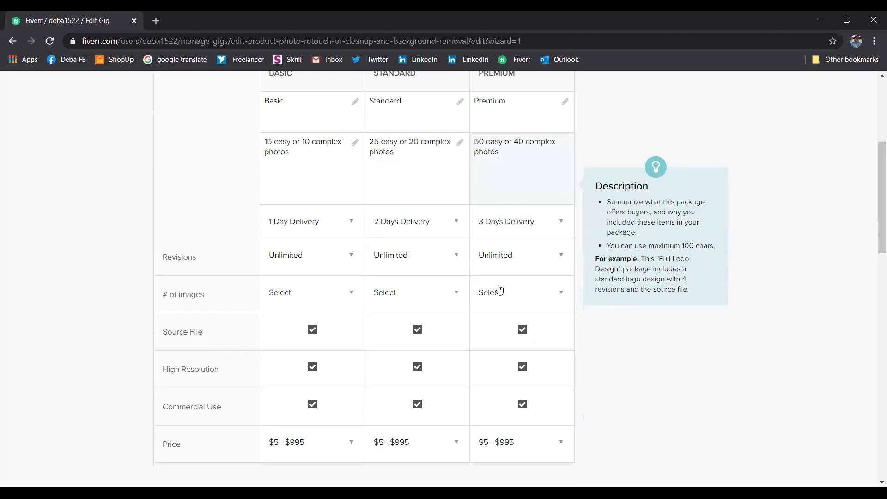
scroll(499, 289, up, 1)
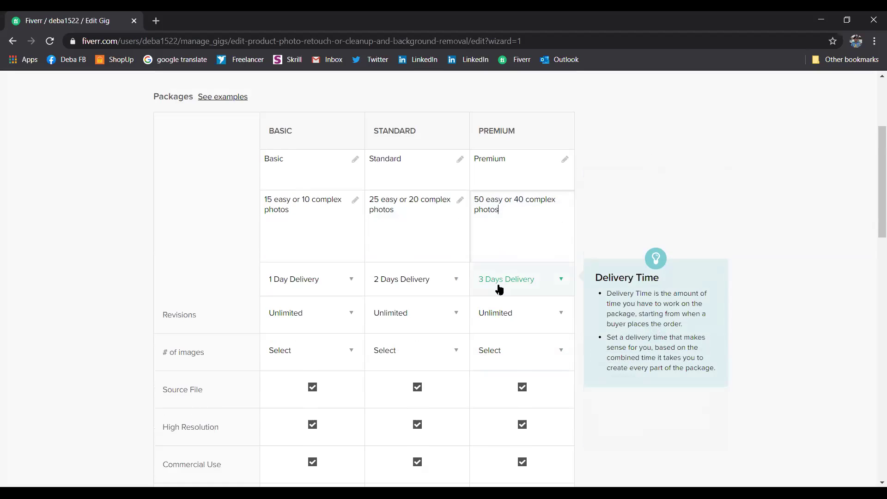
scroll(498, 288, down, 6)
click(349, 209)
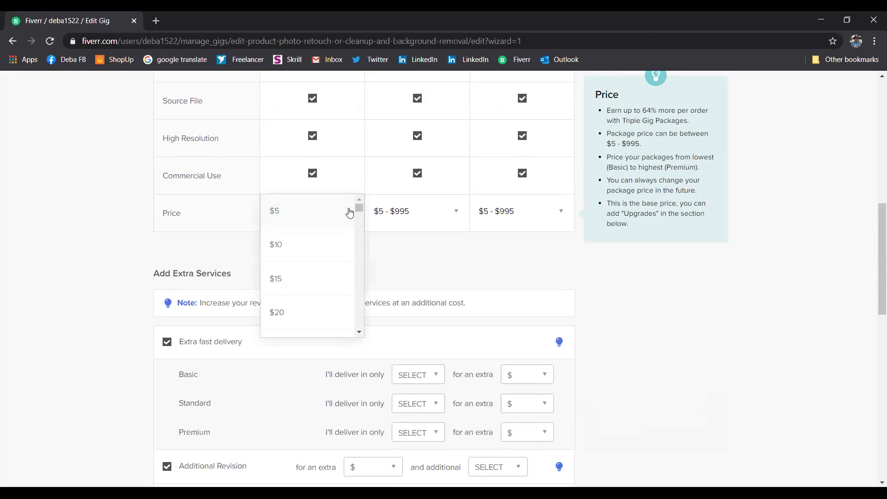
click(341, 218)
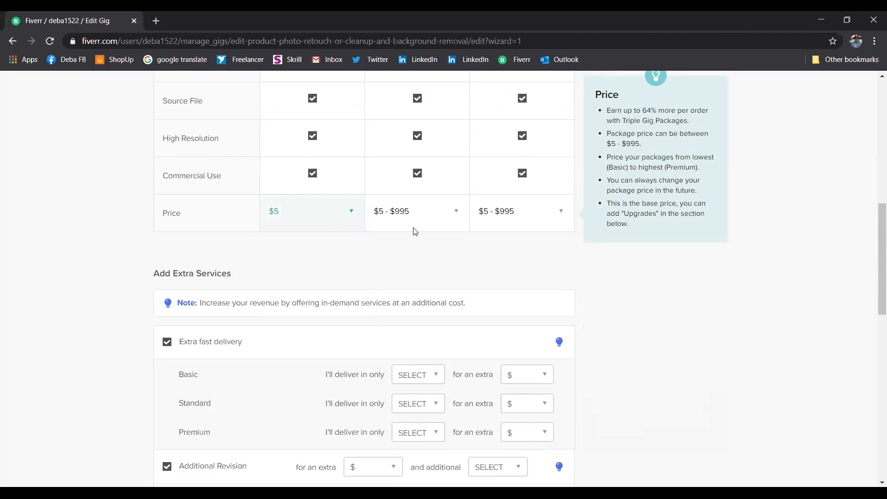
click(453, 214)
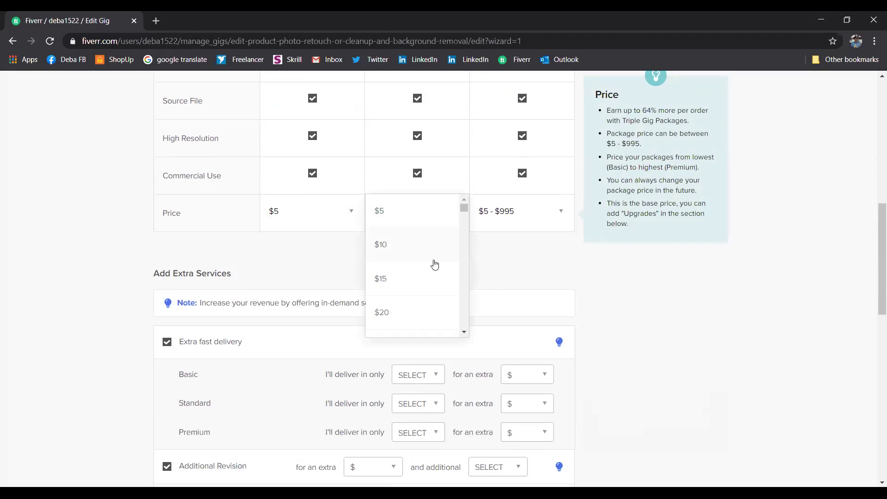
click(433, 254)
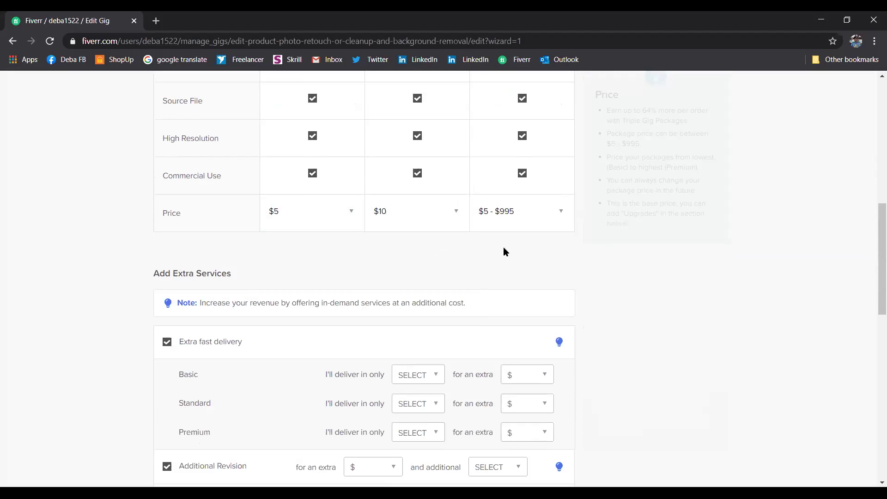
click(553, 216)
scroll(534, 311, down, 2)
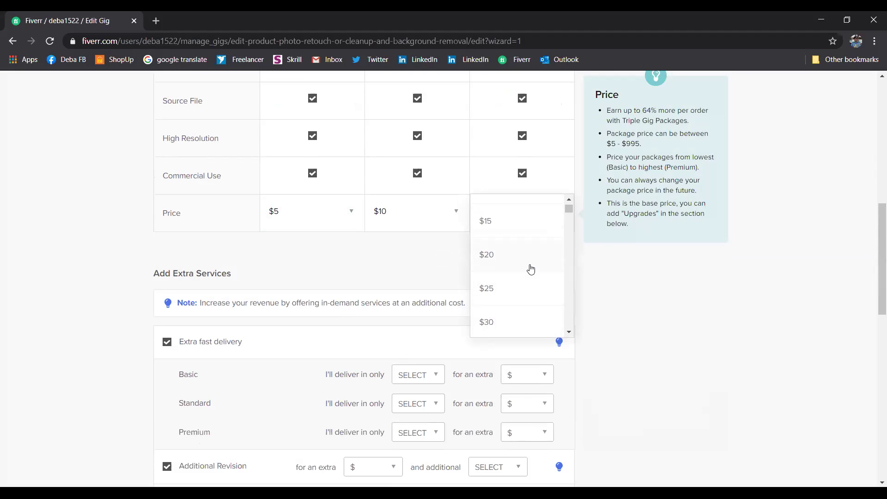
click(528, 290)
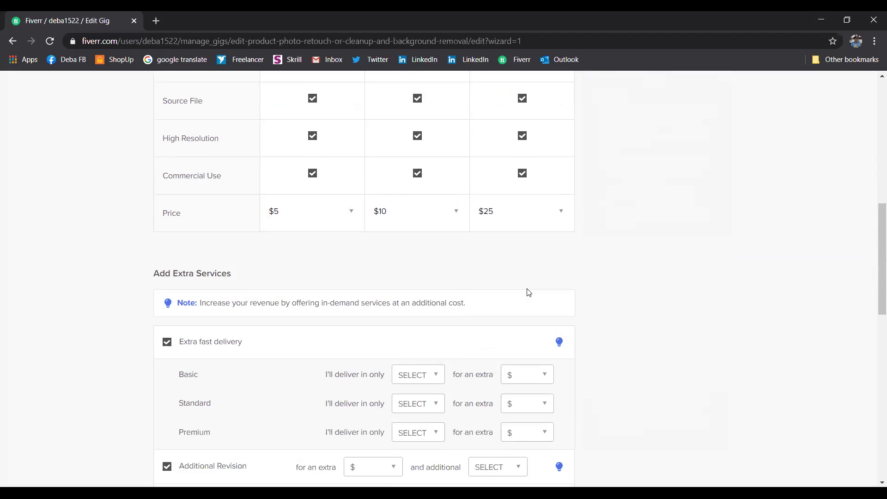
Step: Offer extra fast delivery for the Standard package in 1 day for an extra $5
scroll(528, 292, up, 5)
scroll(525, 290, down, 5)
scroll(525, 290, up, 7)
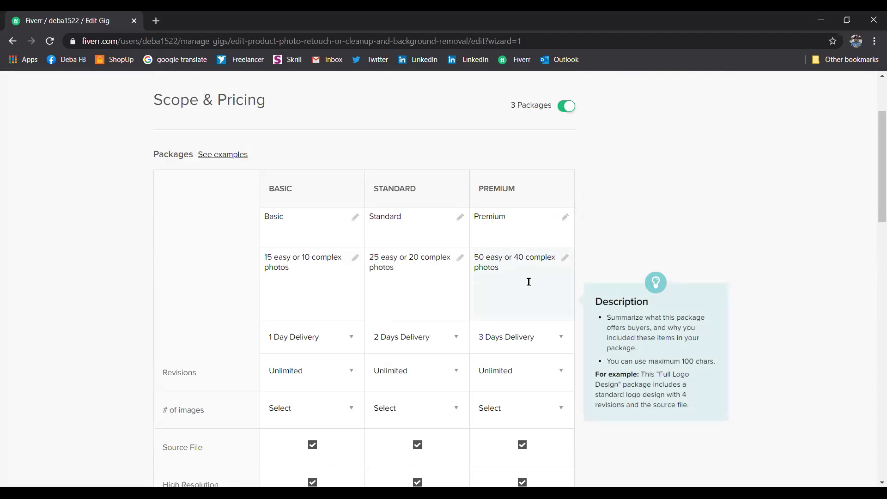
scroll(528, 284, down, 1)
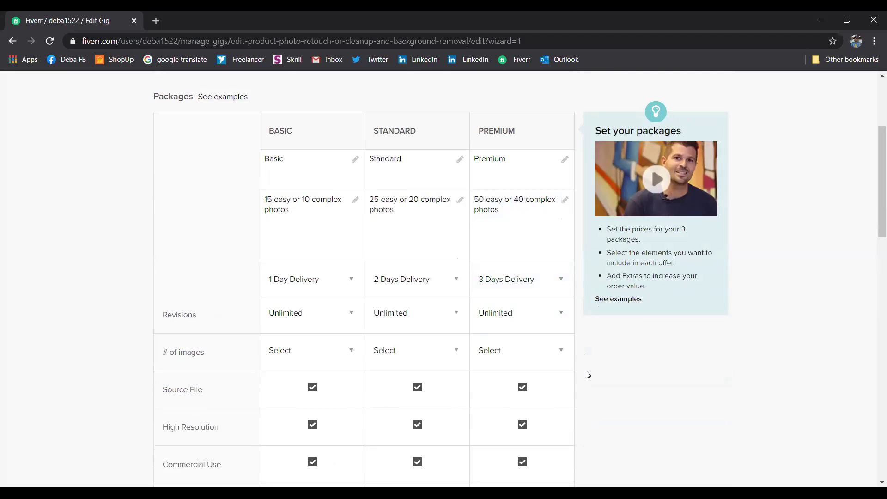
scroll(588, 374, down, 6)
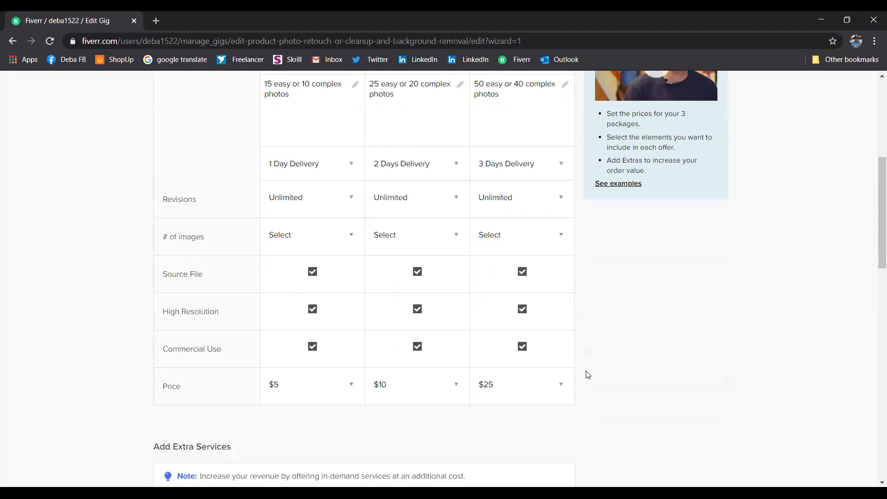
scroll(588, 374, down, 1)
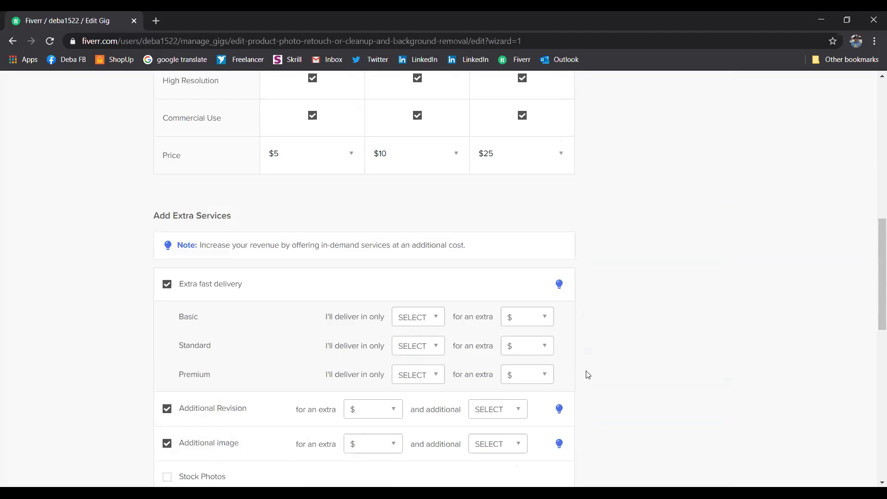
scroll(588, 375, down, 1)
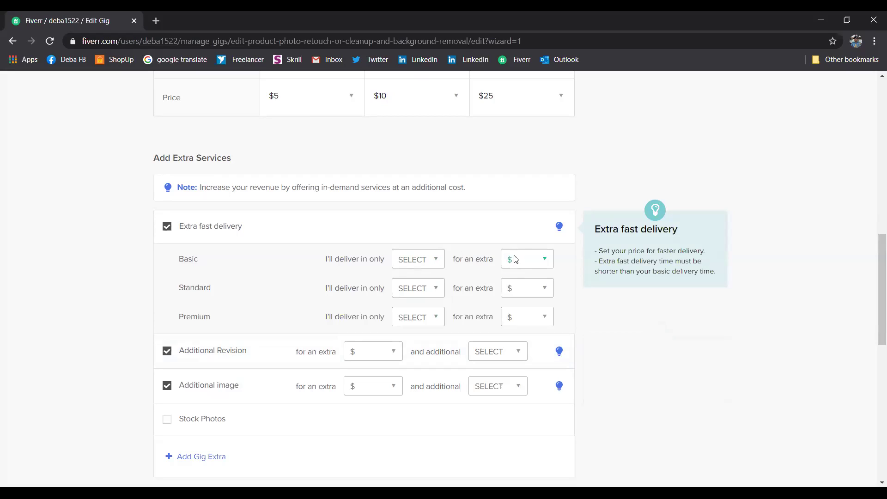
click(434, 290)
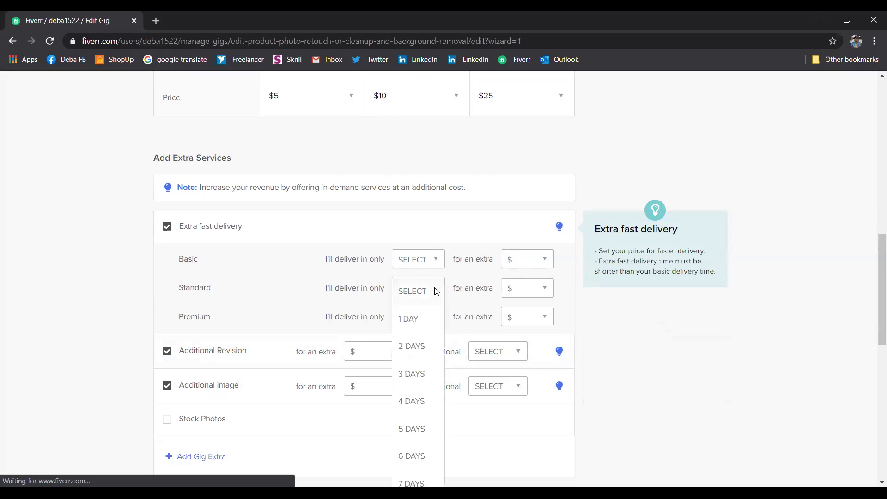
click(420, 318)
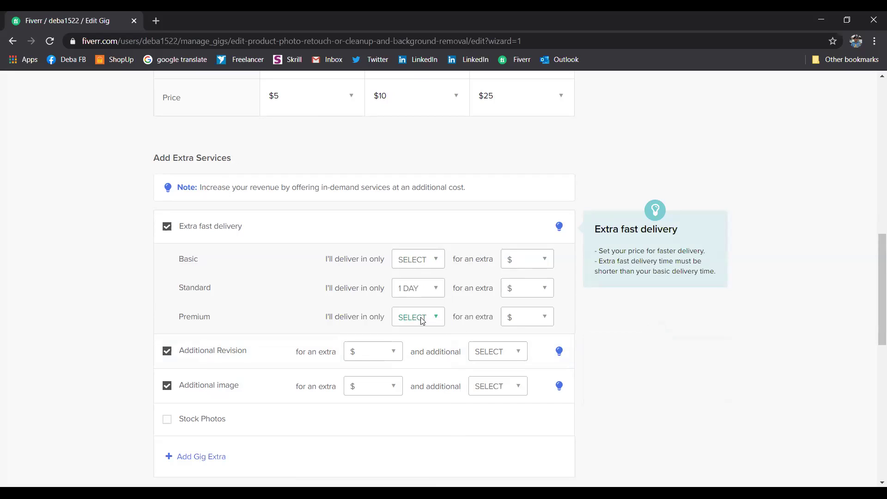
click(544, 288)
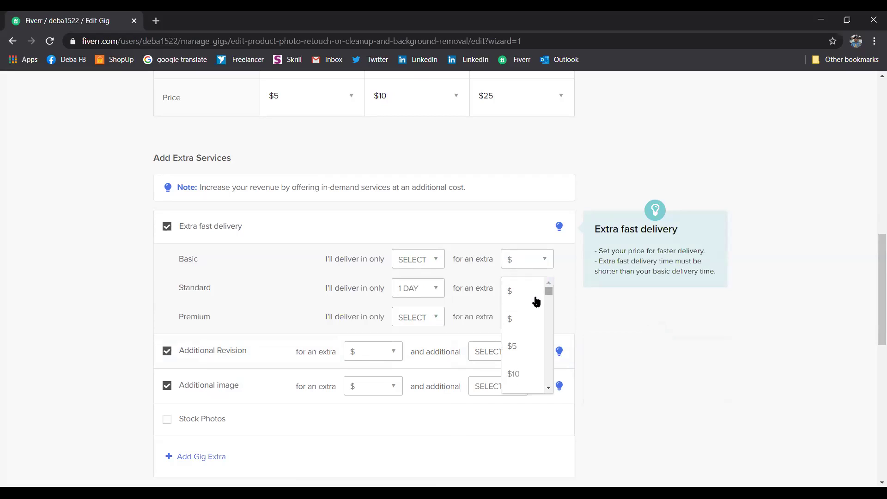
click(520, 351)
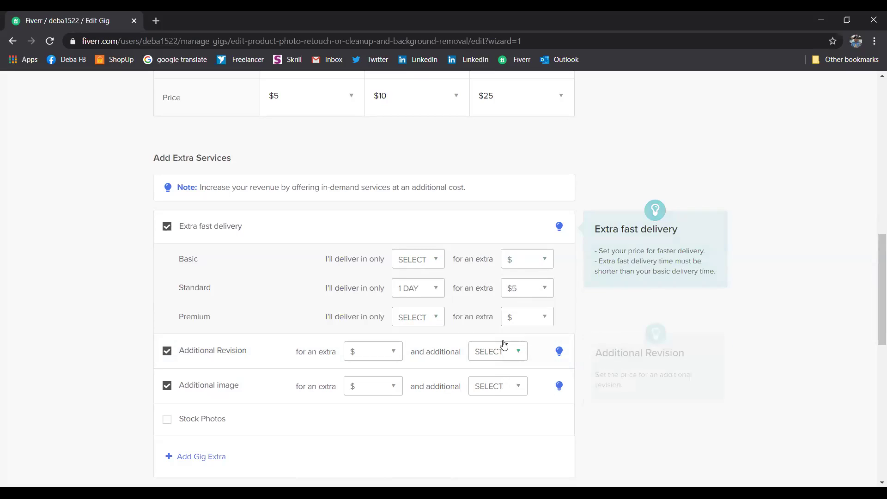
Step: Offer extra fast delivery for the Premium package in 1 day for an extra $20
click(431, 322)
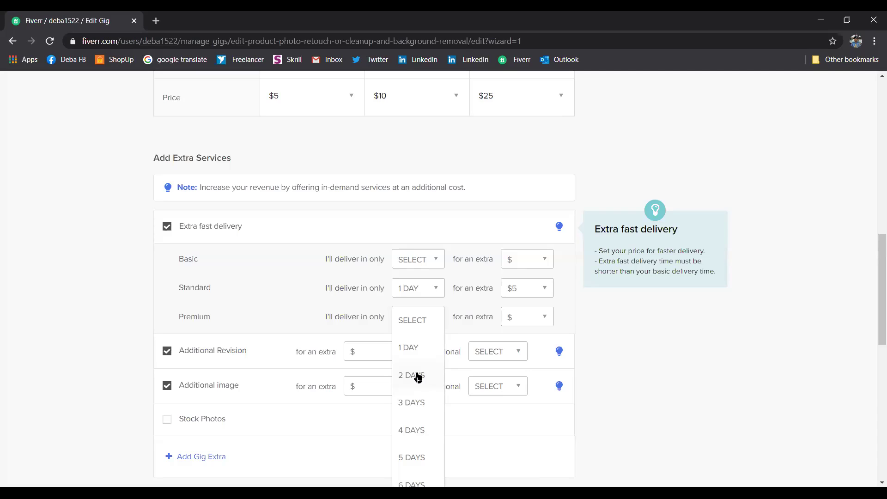
click(413, 348)
click(546, 319)
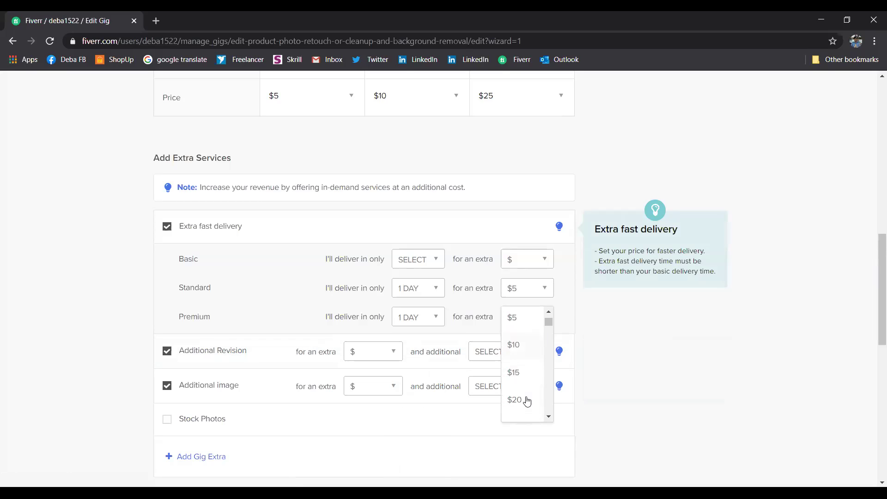
click(527, 401)
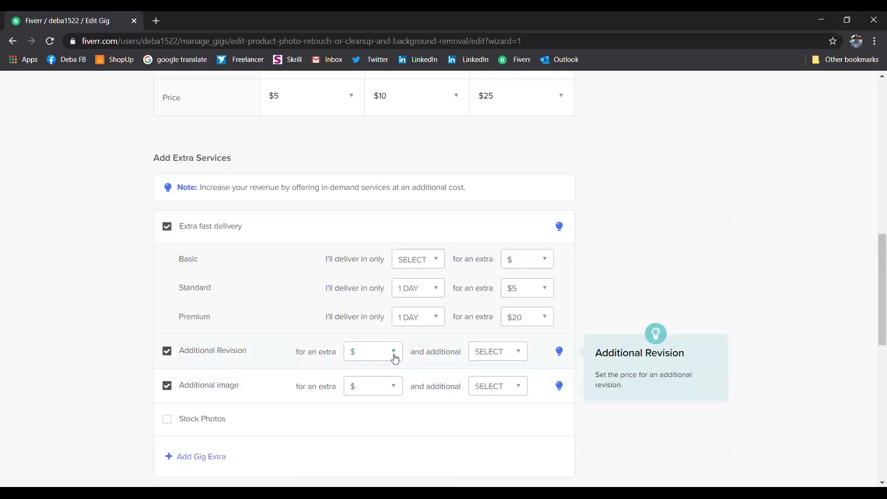
Step: Exclude the Additional Revision extra and offer the Additional image extra for $10 with 2 additional days
scroll(394, 357, down, 1)
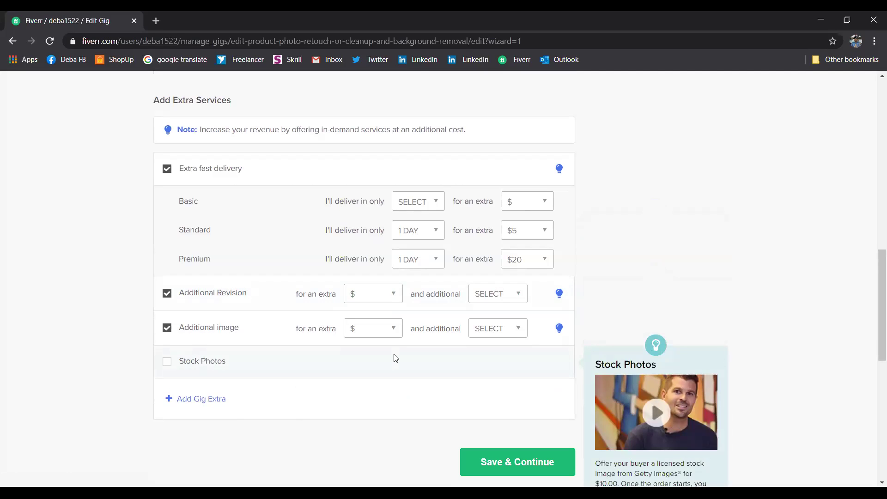
click(166, 295)
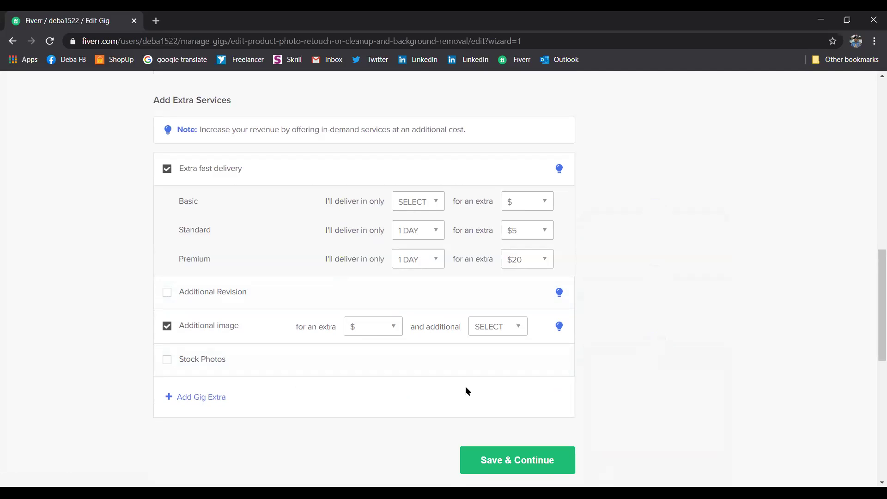
click(395, 329)
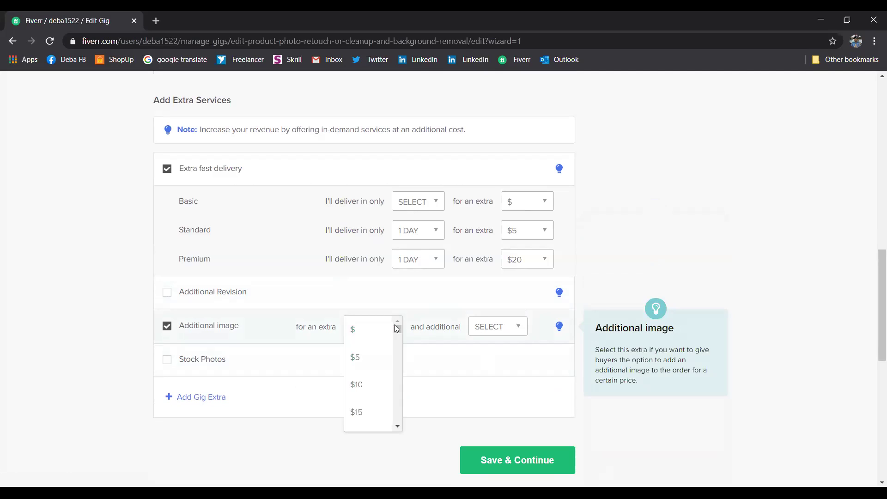
click(374, 390)
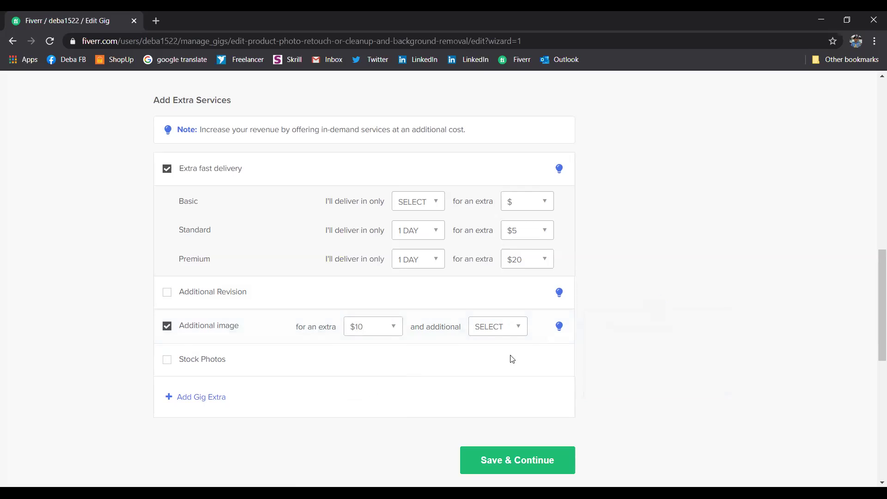
click(523, 328)
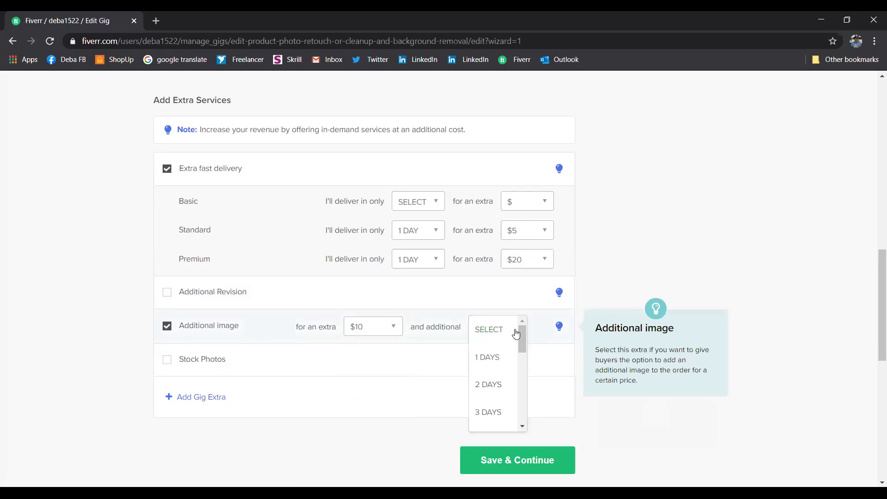
click(506, 387)
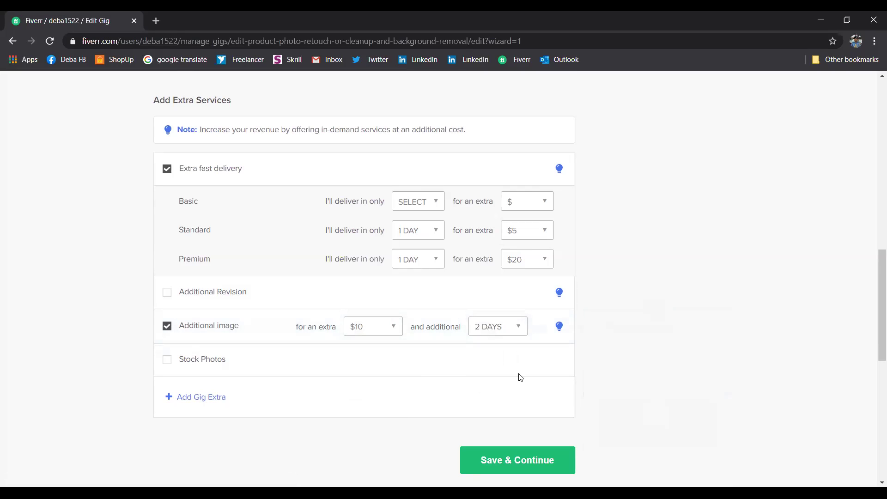
Step: Save the gig's scope and pricing and continue to the Description & FAQ stage
scroll(519, 376, down, 1)
scroll(518, 376, down, 1)
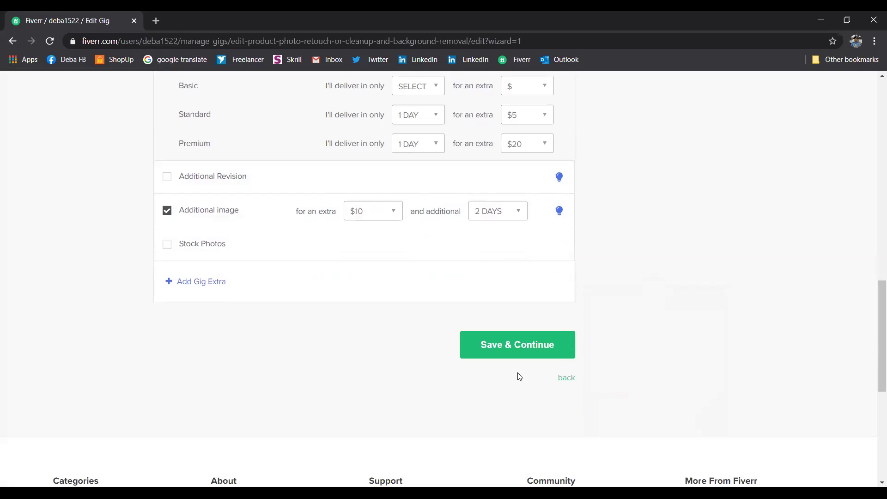
click(490, 352)
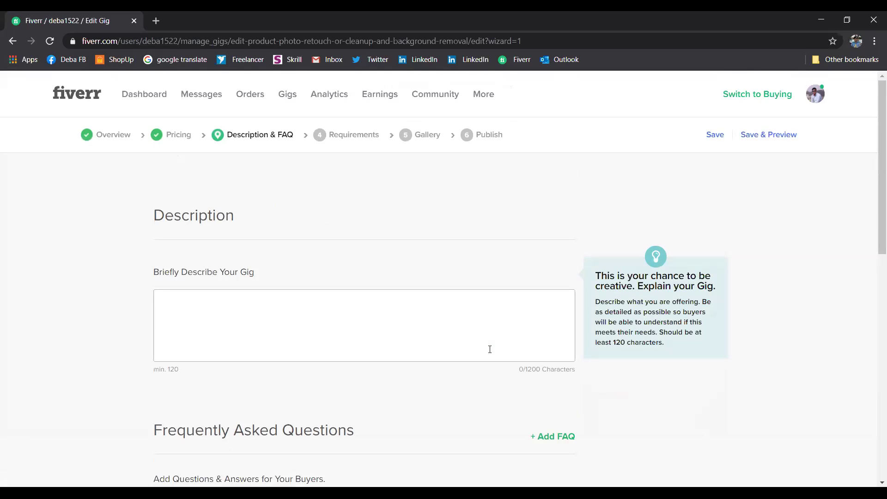
Step: Paste the prepared product photo editing text beginning with "Hello!" as the gig description and look through it
scroll(208, 322, down, 1)
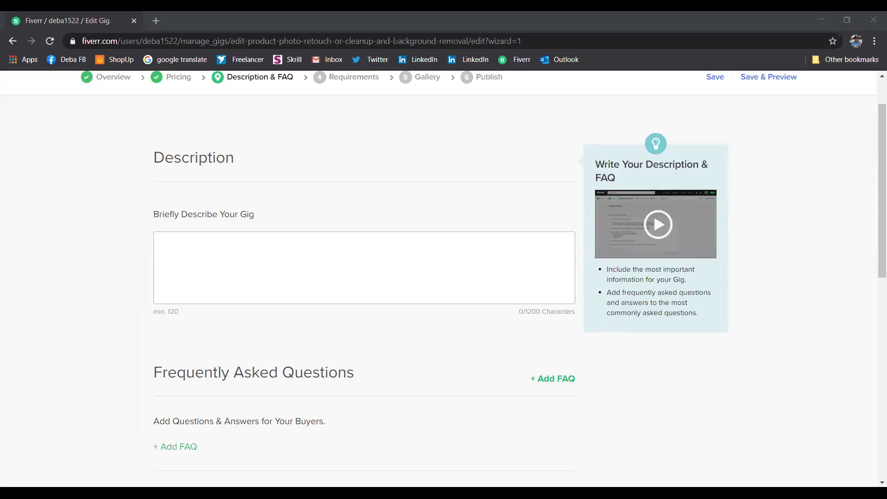
click(192, 254)
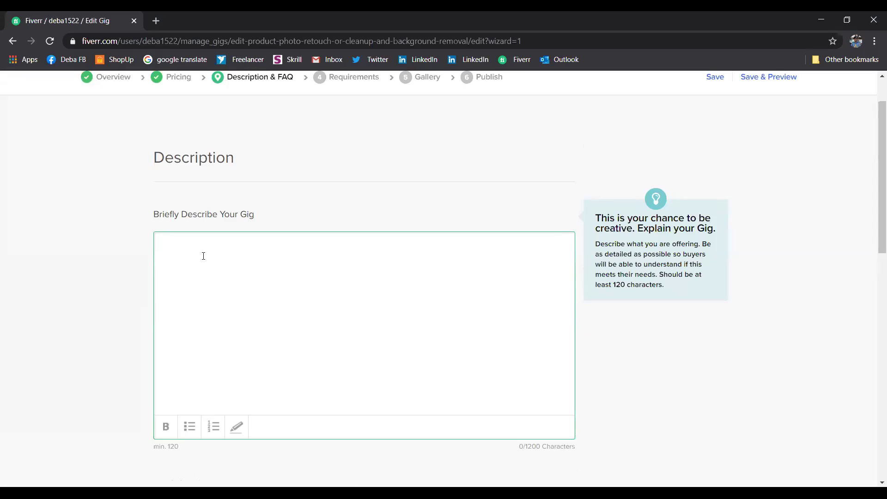
key(ctrl+v)
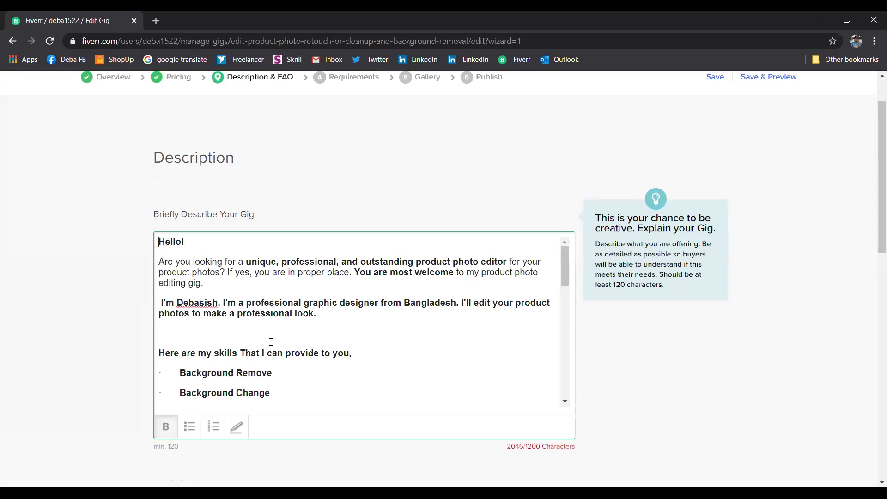
scroll(279, 344, down, 1)
scroll(240, 328, up, 1)
scroll(482, 336, down, 1)
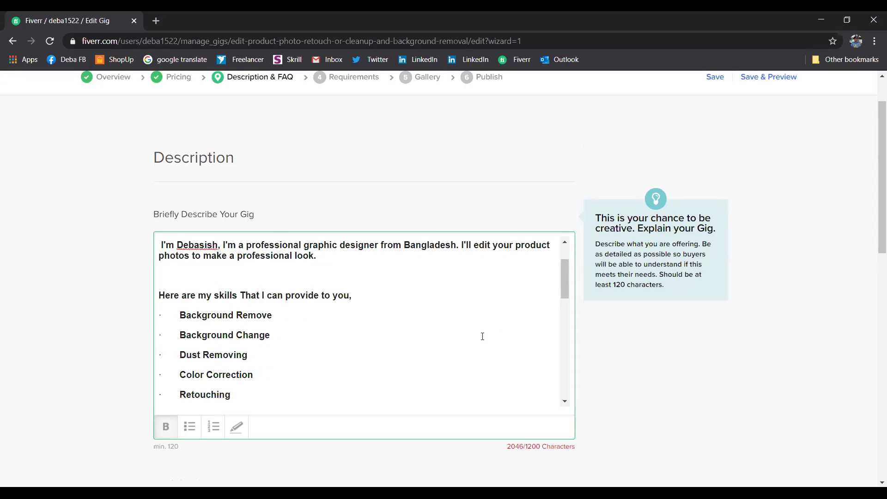
Step: Replace the word "proper" with "right" in the opening paragraph of the gig description
scroll(482, 336, down, 1)
scroll(483, 337, up, 2)
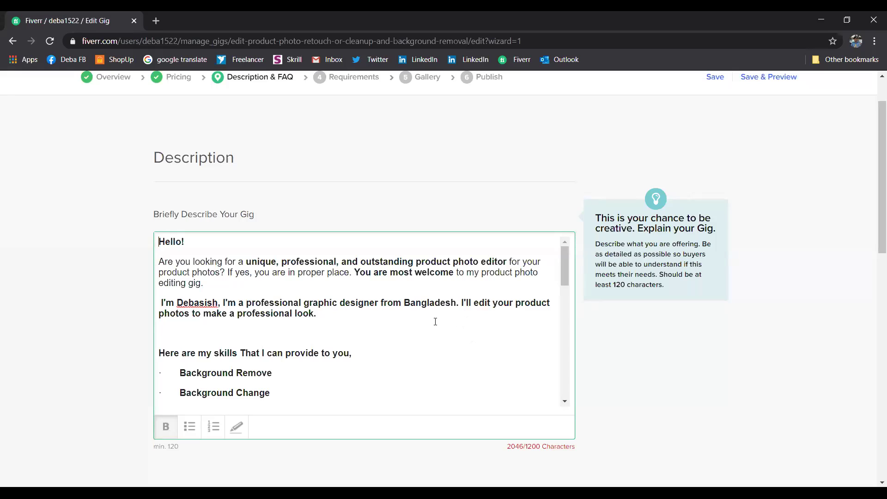
drag(325, 272, 298, 275)
text(right)
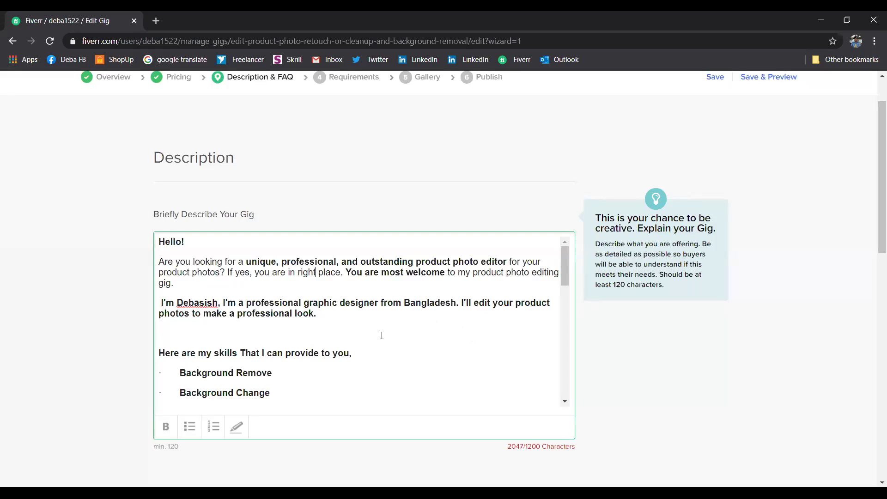
Step: Remove the pasted dots before "Background Remove" and "Background Change" and format both skills as bulleted list items
scroll(382, 335, down, 1)
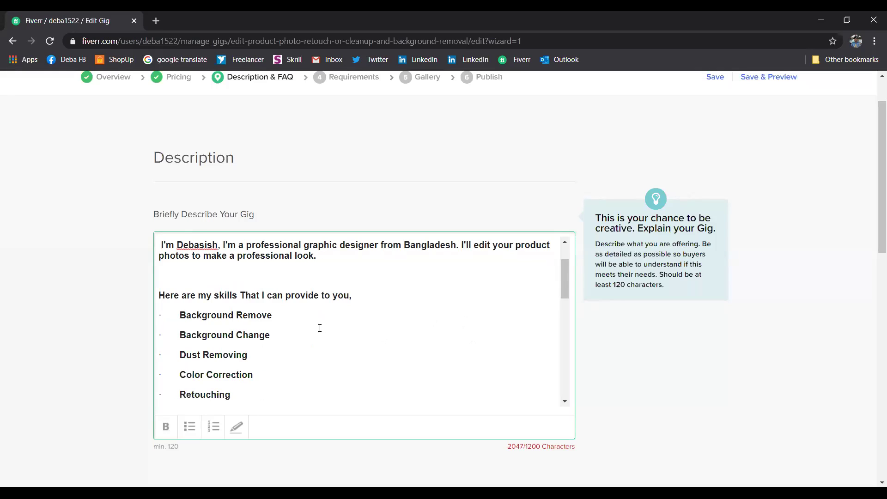
scroll(248, 311, down, 1)
click(175, 257)
drag(165, 257, 144, 262)
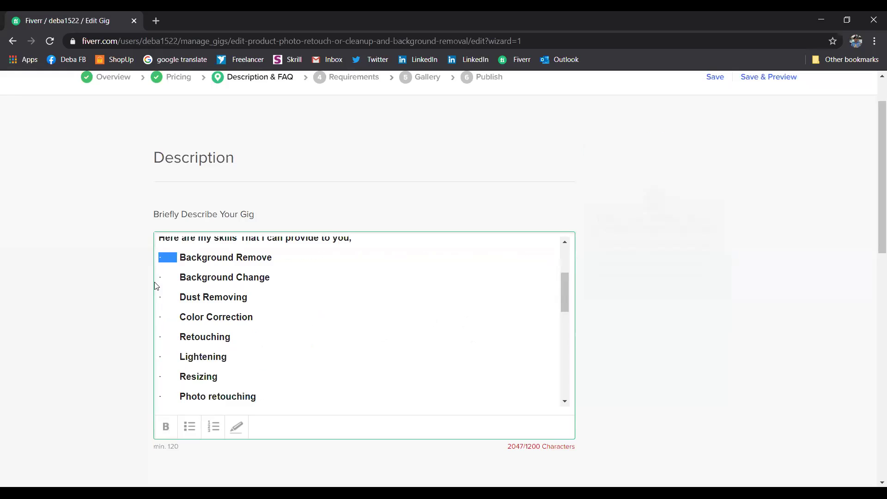
key(BackSpace)
drag(180, 278, 150, 280)
key(BackSpace)
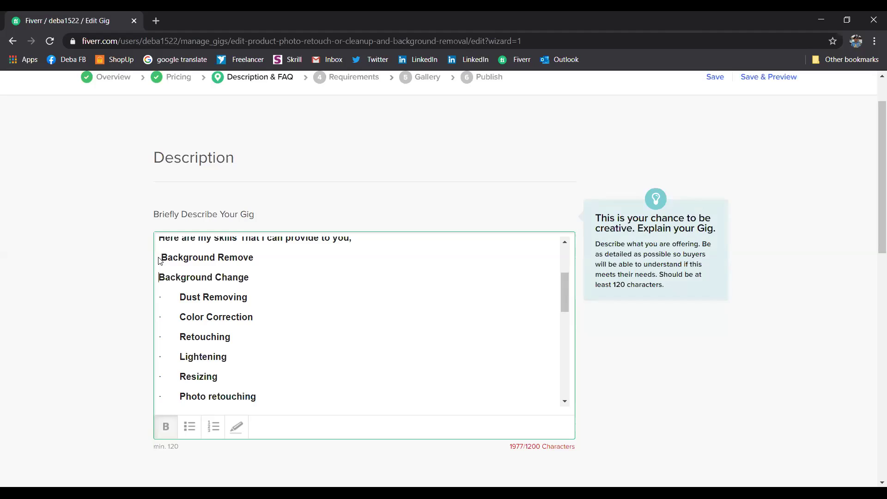
click(189, 427)
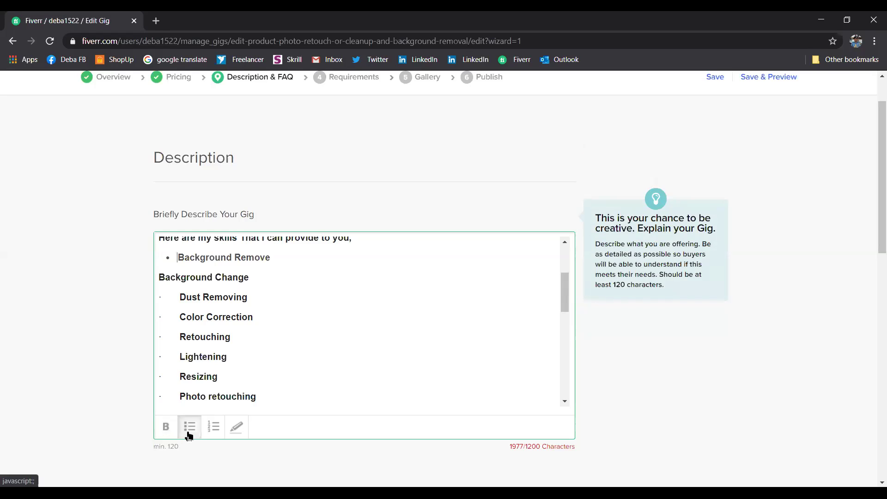
click(160, 278)
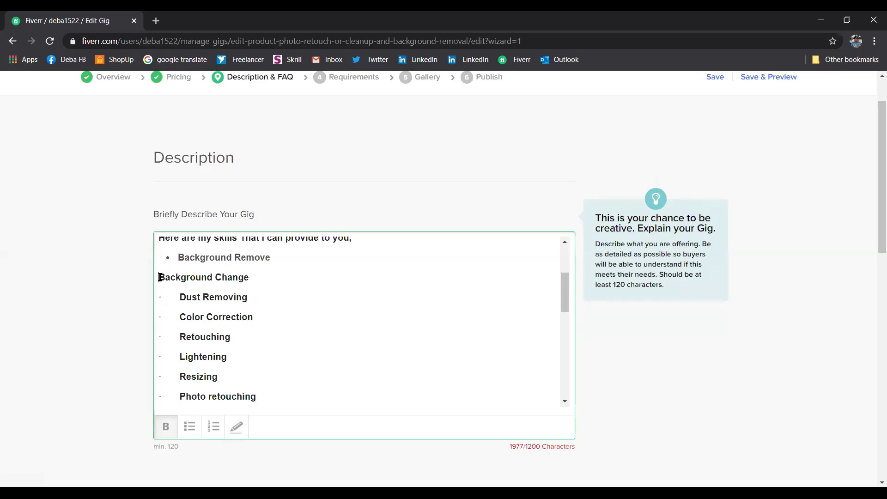
click(190, 426)
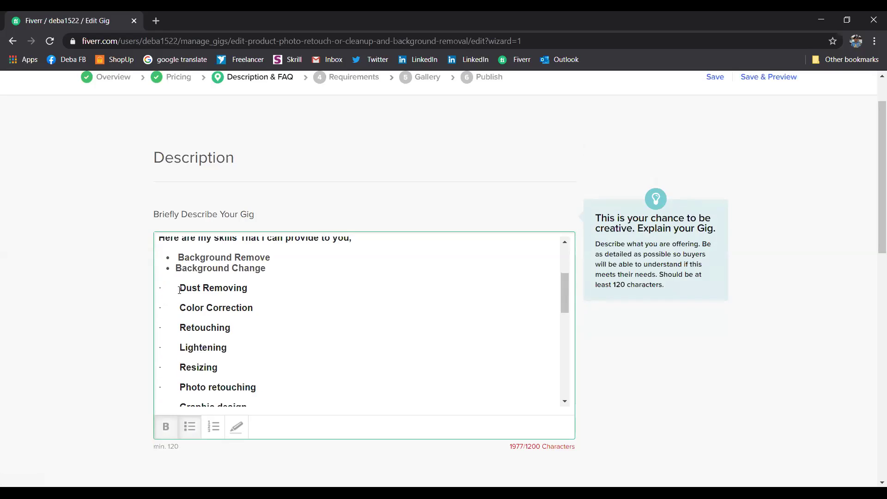
Step: Turn "Dust Removing" into a bulleted list item without its pasted dot and clear the extra leading spaces in the list
drag(180, 290, 158, 289)
key(BackSpace)
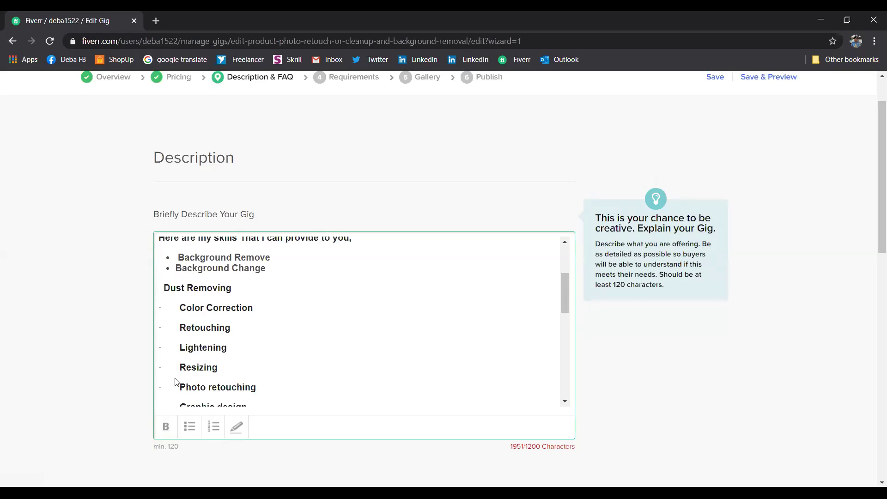
click(188, 426)
click(180, 292)
click(180, 280)
key(BackSpace)
key(BackSpace)
click(177, 258)
key(BackSpace)
Step: Convert "Color Correction" and "Retouching" to bulleted list items, stripping their pasted dots and leading spaces
click(177, 297)
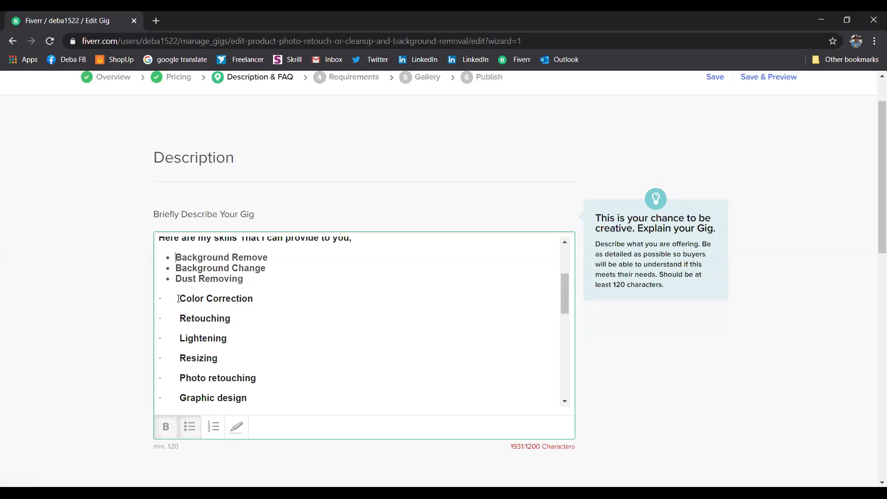
drag(177, 298, 154, 300)
key(BackSpace)
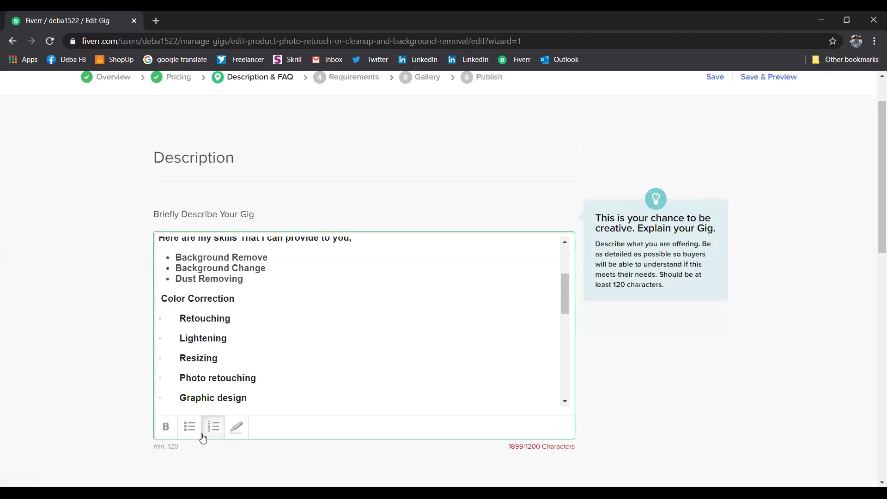
click(189, 425)
key(BackSpace)
click(173, 342)
drag(178, 311, 147, 309)
key(BackSpace)
click(185, 434)
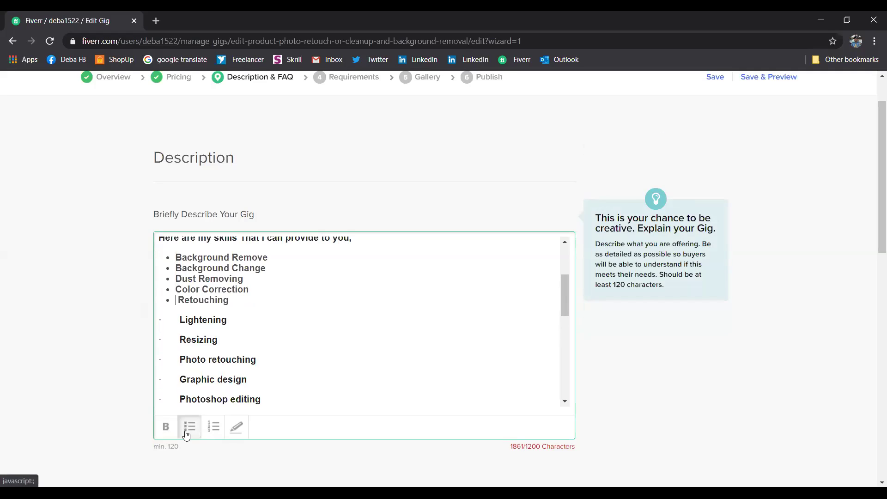
key(BackSpace)
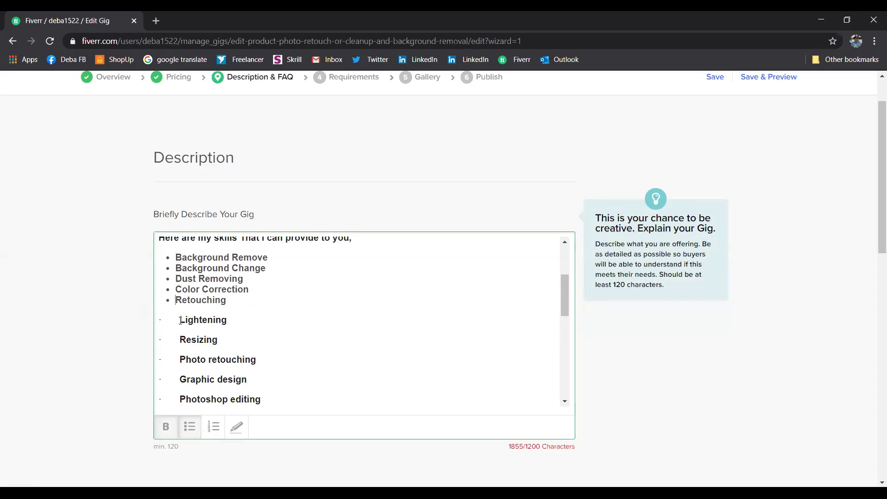
Step: Strip the pasted dots from "Lightening" and "Resizing" and add both skills to the bulleted list
drag(181, 323, 152, 323)
key(BackSpace)
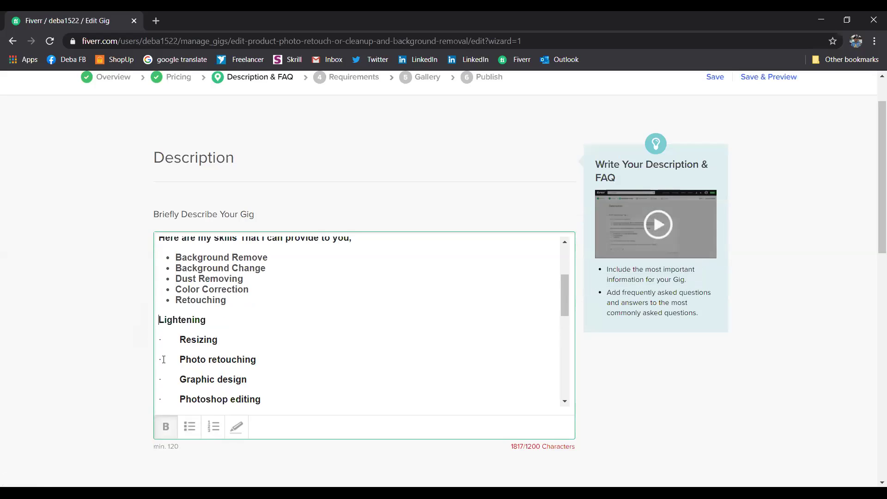
click(189, 426)
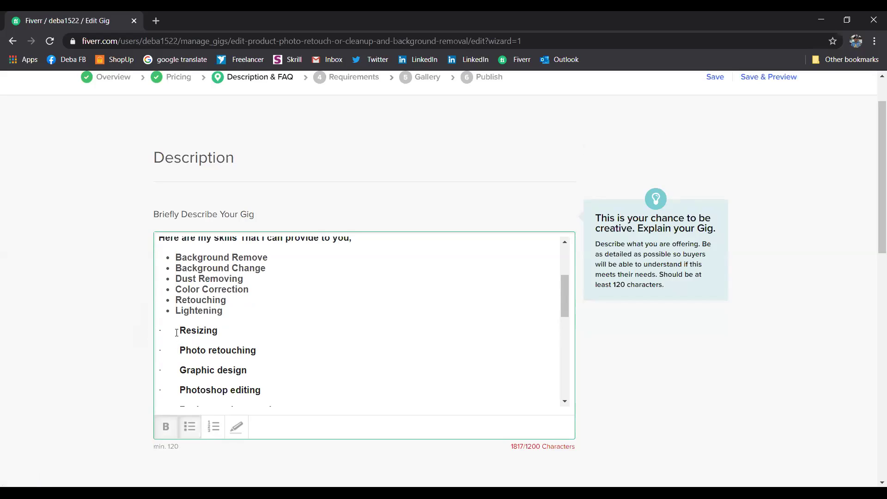
click(156, 330)
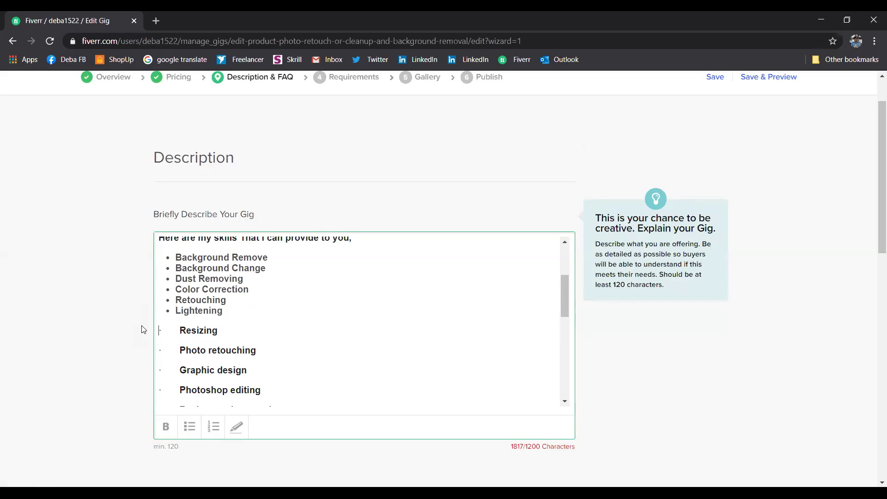
triple_click(177, 332)
click(177, 331)
drag(177, 332, 158, 332)
key(BackSpace)
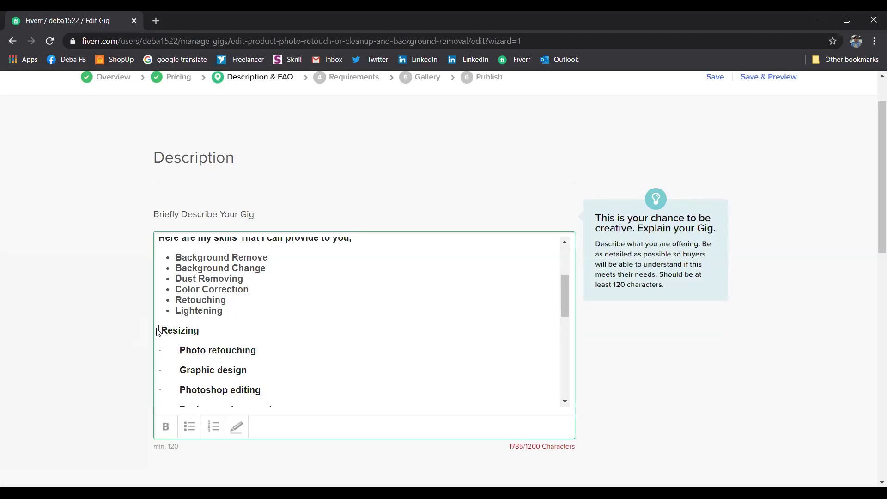
click(188, 426)
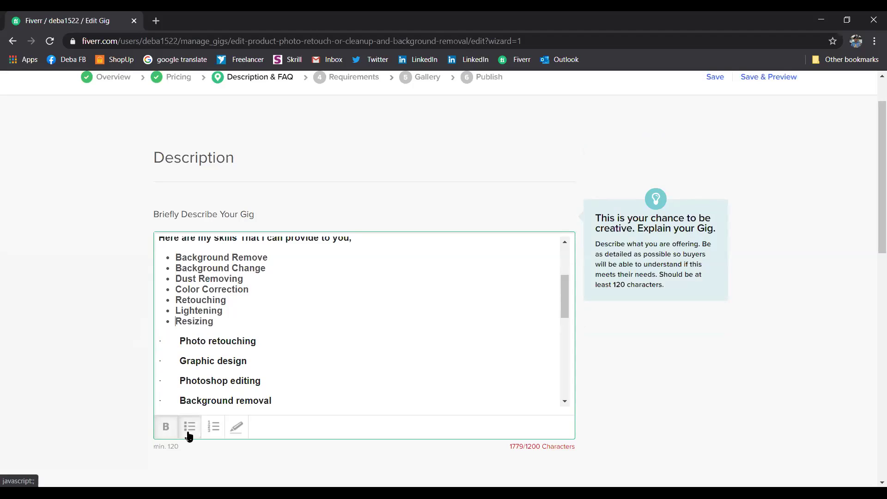
Step: Strip the pasted dots from "Photo retouching" and "Graphic design" and format both as bulleted list items
click(178, 341)
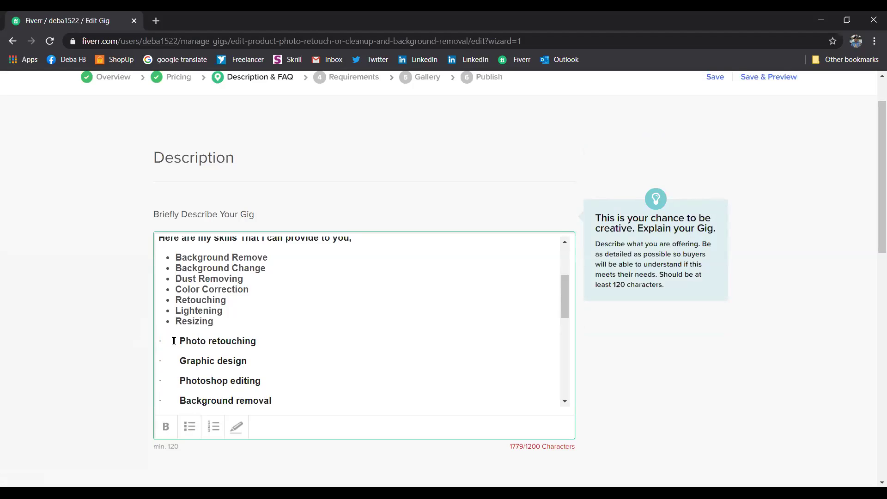
drag(178, 341, 140, 341)
key(BackSpace)
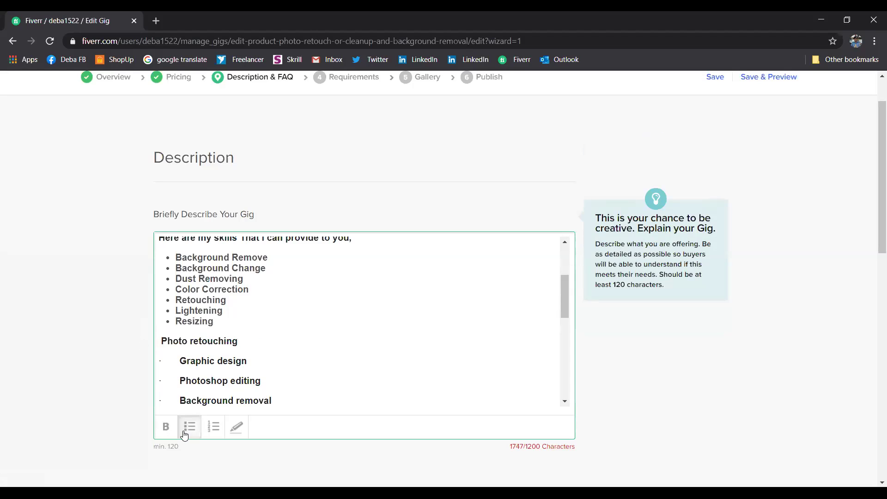
click(187, 426)
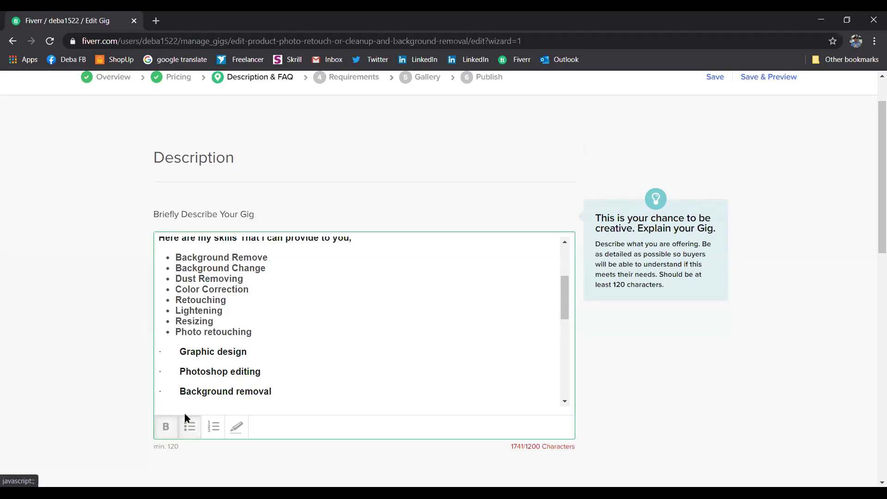
drag(179, 351, 140, 355)
key(BackSpace)
click(187, 427)
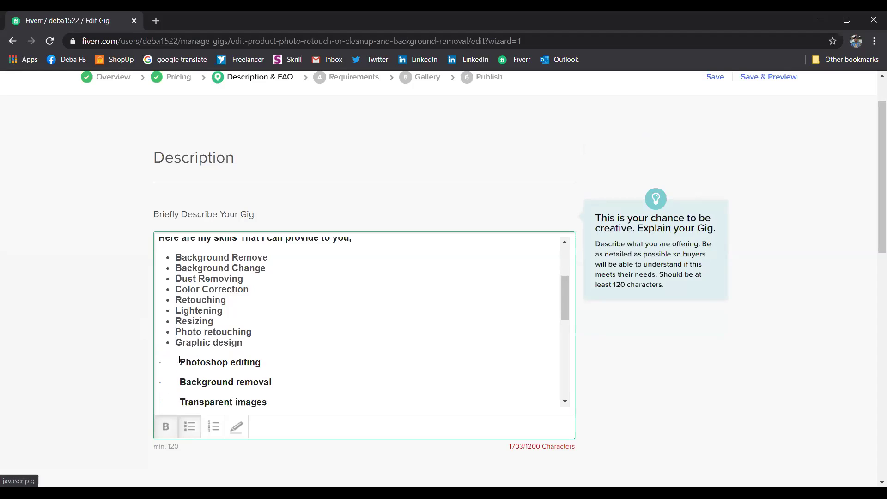
Step: Convert "Photoshop editing" and "Background removal" to bulleted list items without their pasted dots
drag(179, 362, 139, 361)
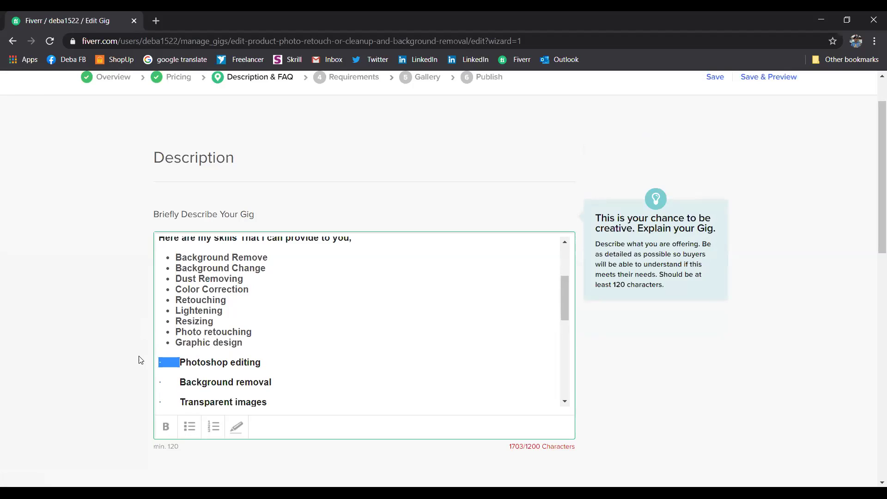
key(BackSpace)
click(181, 424)
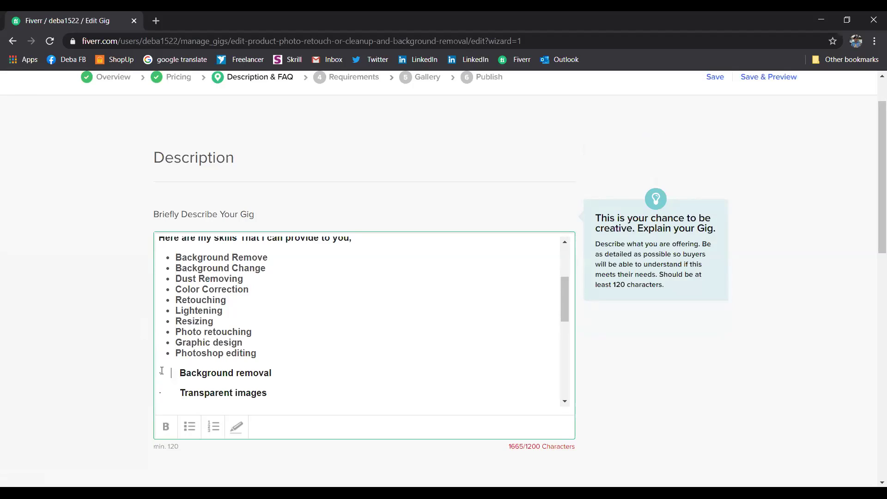
click(176, 373)
drag(178, 373, 154, 374)
key(BackSpace)
click(183, 430)
Step: Remove the pasted dots before "Transparent images" and "Sharpen image" and add both to the bulleted list
click(179, 385)
drag(179, 385, 155, 386)
key(BackSpace)
click(184, 425)
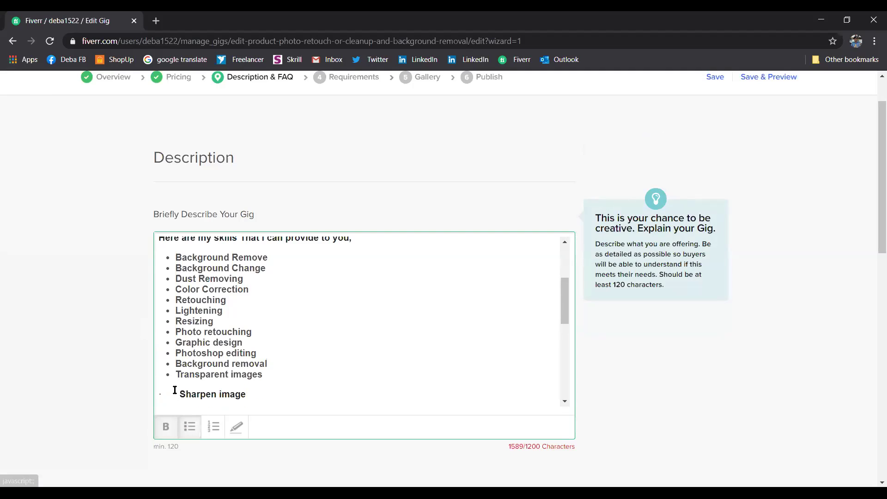
click(178, 394)
drag(177, 394, 146, 395)
key(BackSpace)
click(190, 425)
Step: Replace the pasted dot before "Shadow etc" with bulleted list formatting
scroll(189, 420, down, 4)
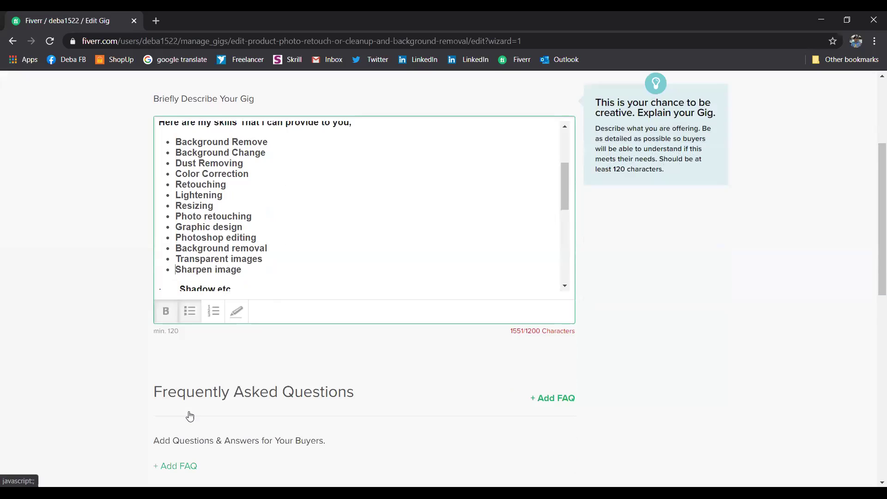
scroll(266, 206, down, 1)
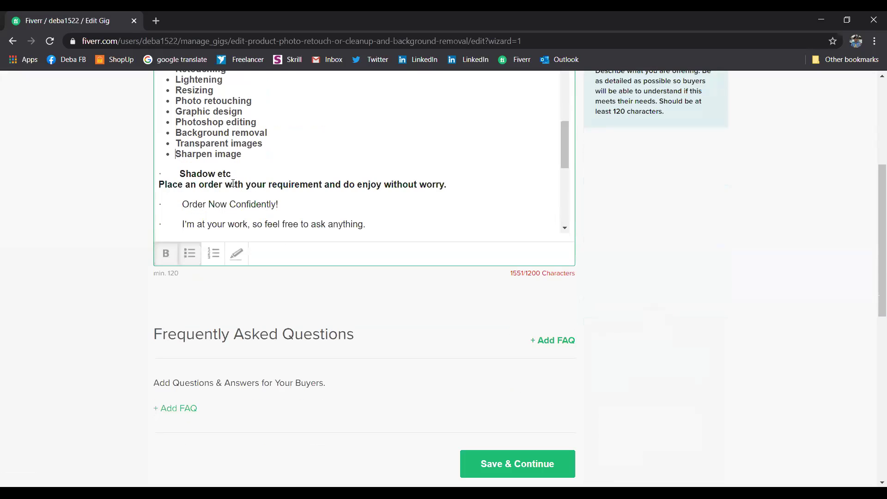
drag(181, 173, 157, 173)
key(BackSpace)
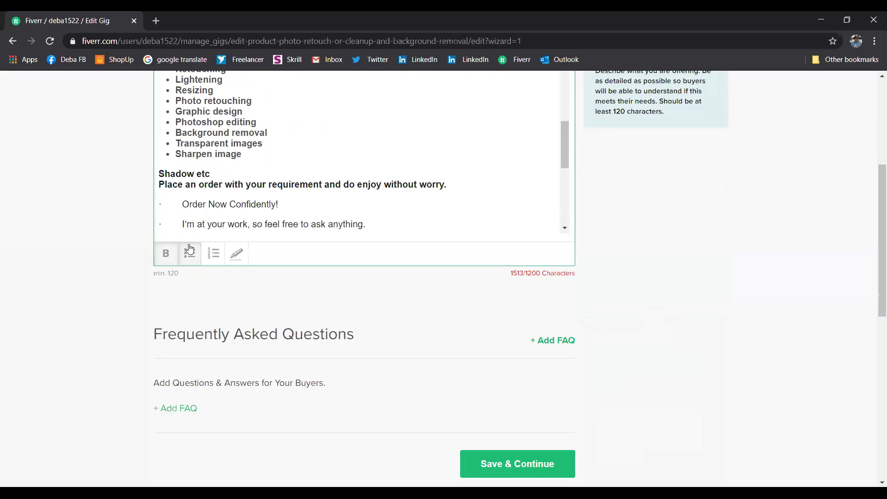
click(190, 252)
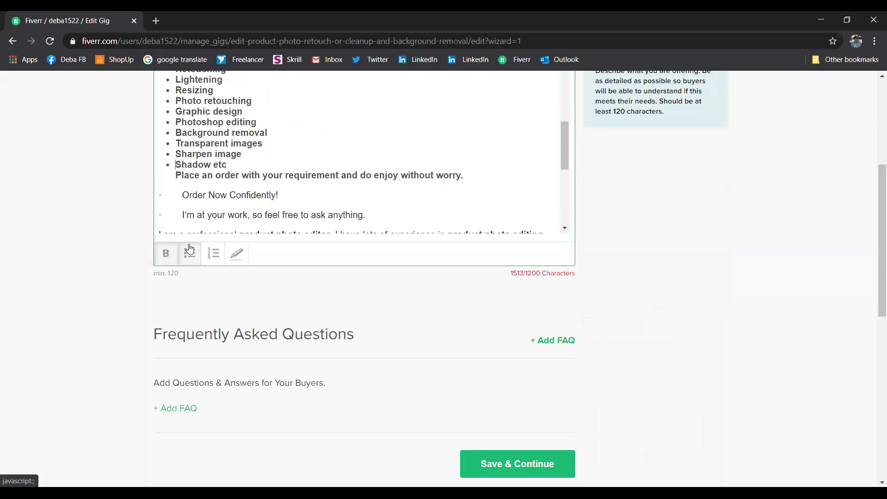
Step: Make "Order Now Confidently!" and "I'm at your work, so feel free to ask anything." bulleted list items without their pasted dots
double_click(182, 195)
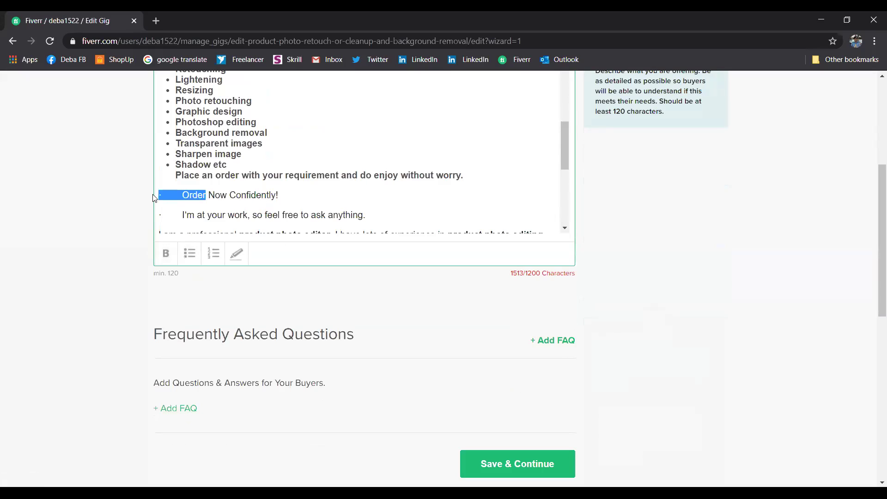
click(182, 195)
double_click(181, 195)
click(180, 195)
drag(180, 194, 164, 195)
key(BackSpace)
click(190, 253)
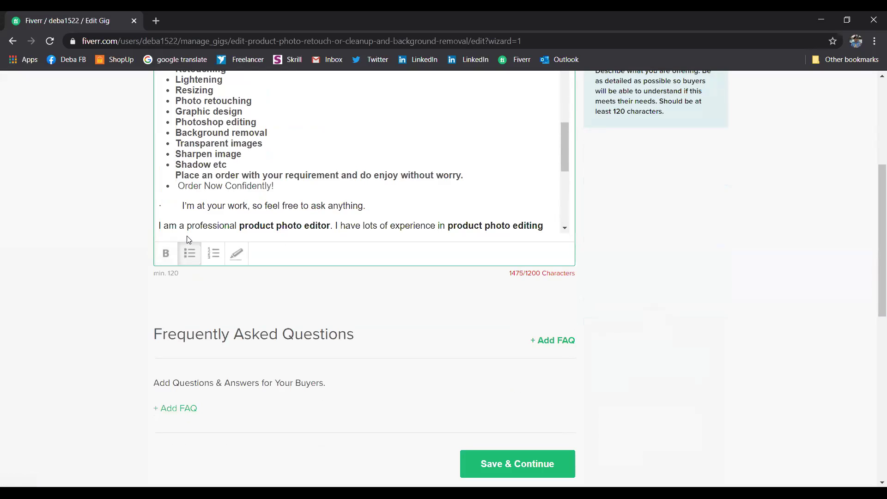
drag(178, 206, 160, 205)
key(BackSpace)
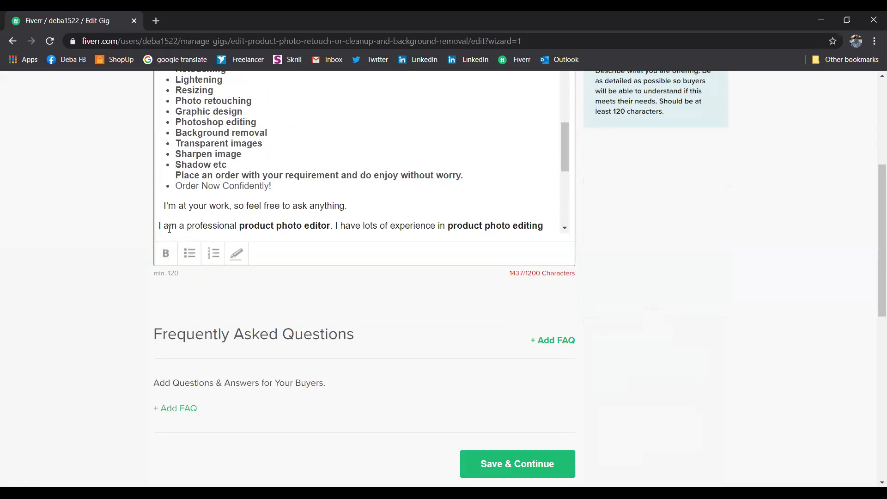
click(191, 257)
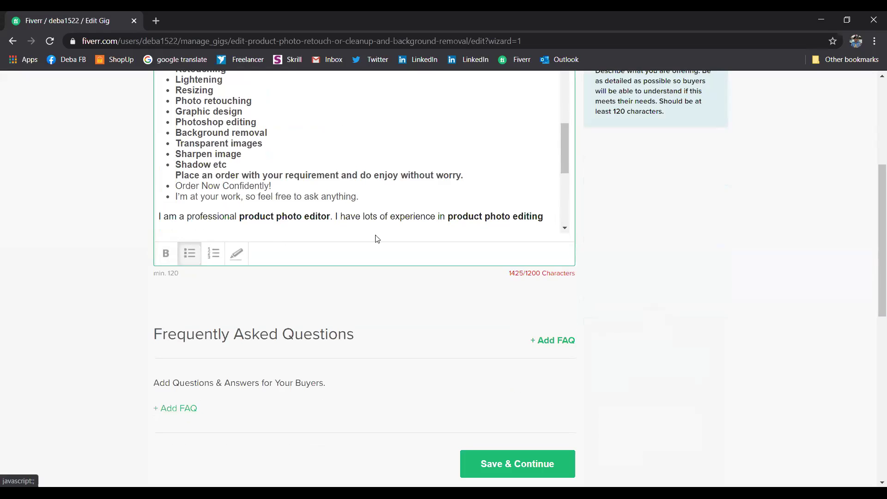
scroll(734, 298, up, 1)
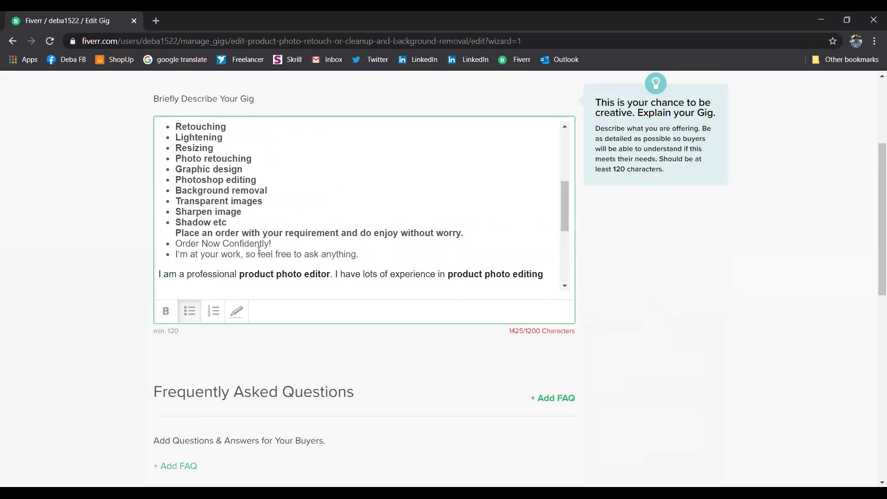
scroll(259, 250, down, 1)
scroll(259, 250, up, 3)
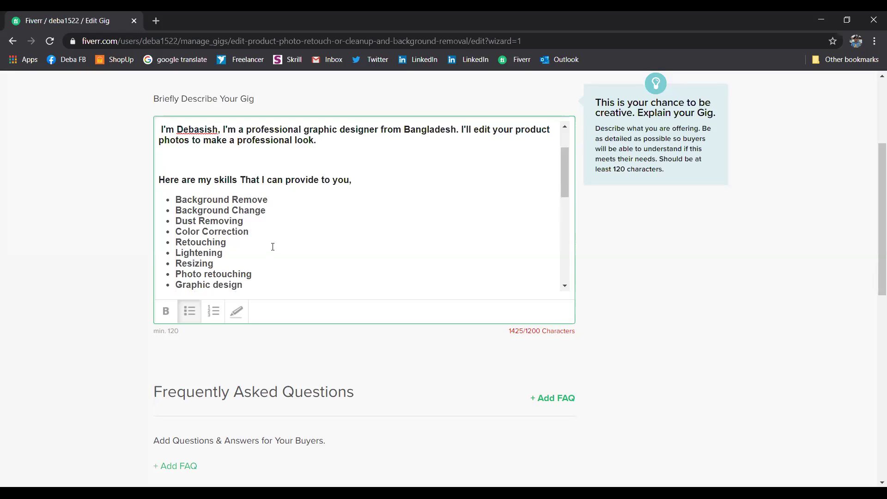
Step: Delete the "Background removal" item and its empty bullet from the skills list in the gig description
scroll(288, 257, down, 1)
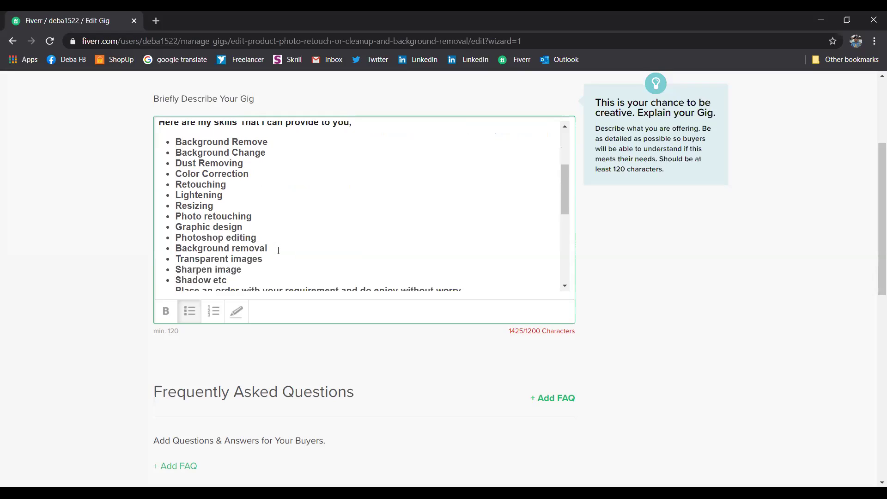
drag(269, 248, 171, 250)
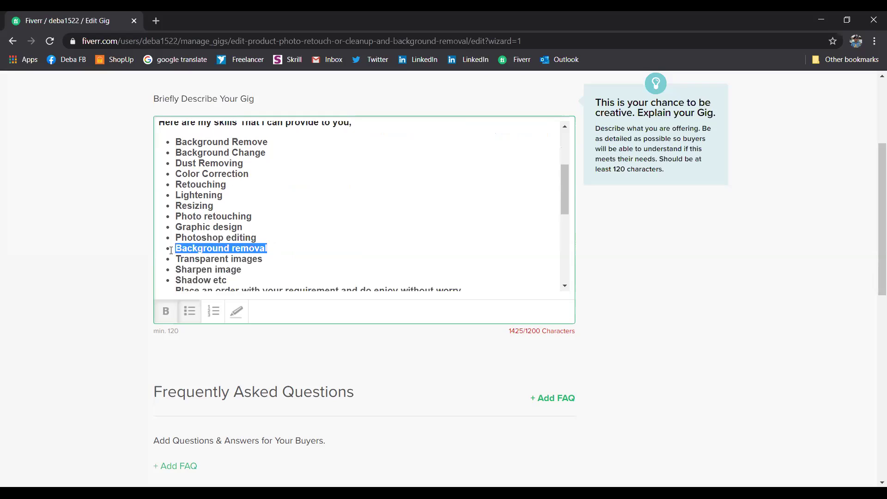
key(BackSpace)
key(BackSpace)
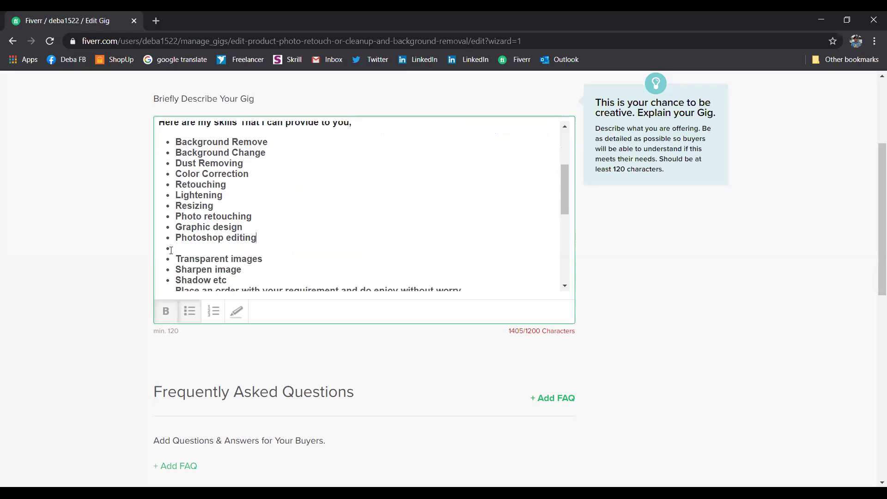
click(163, 249)
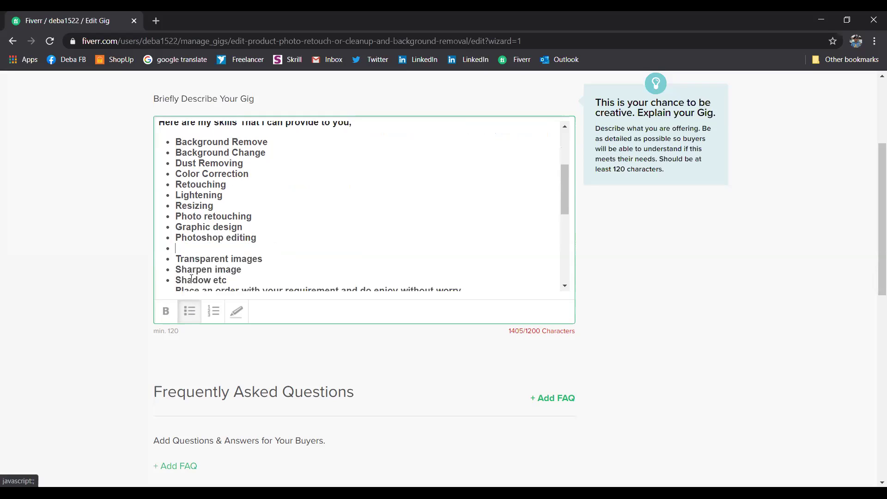
key(BackSpace)
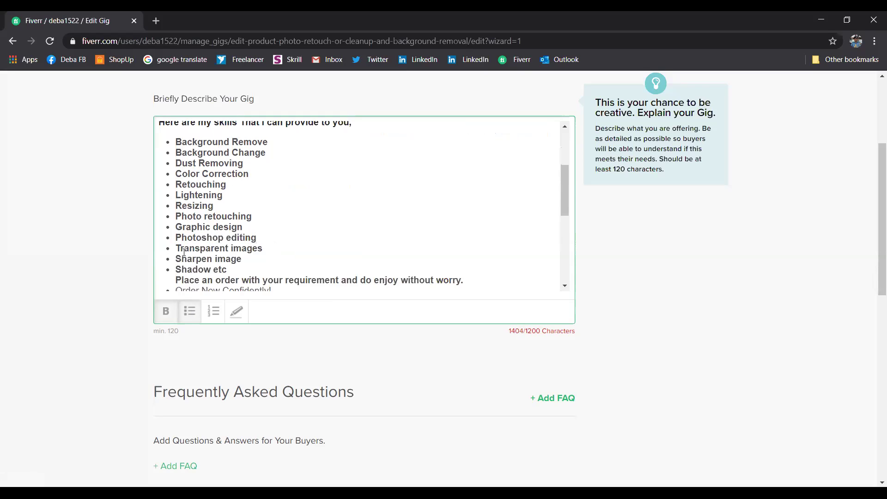
Step: Try to separate "Place an order with your requirement" from "Shadow etc" using line breaks, and undo the recent description edits
scroll(282, 254, down, 1)
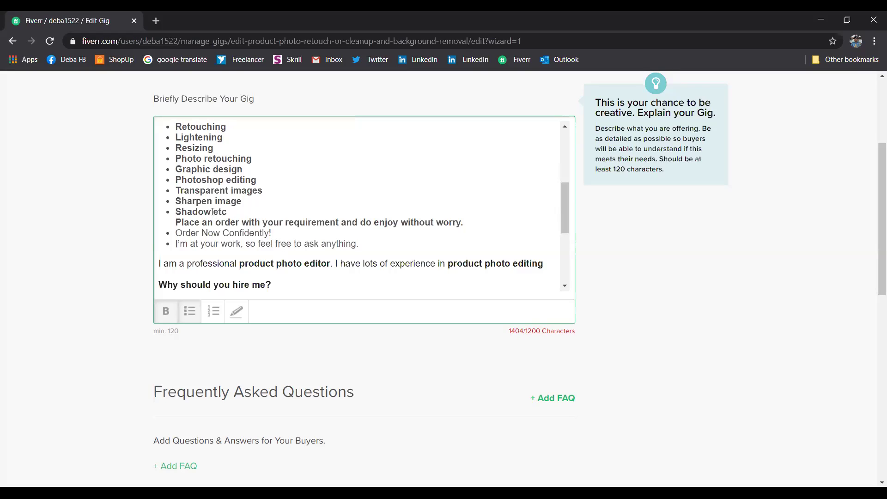
click(234, 213)
key(Return)
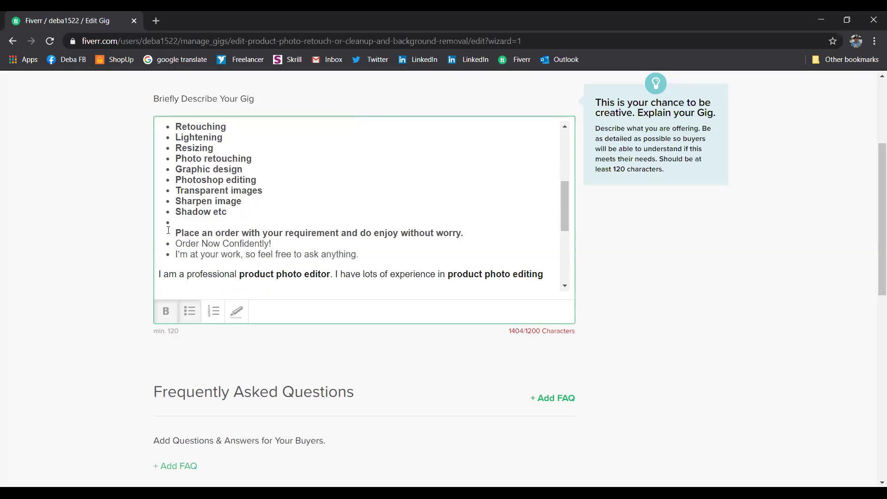
key(BackSpace)
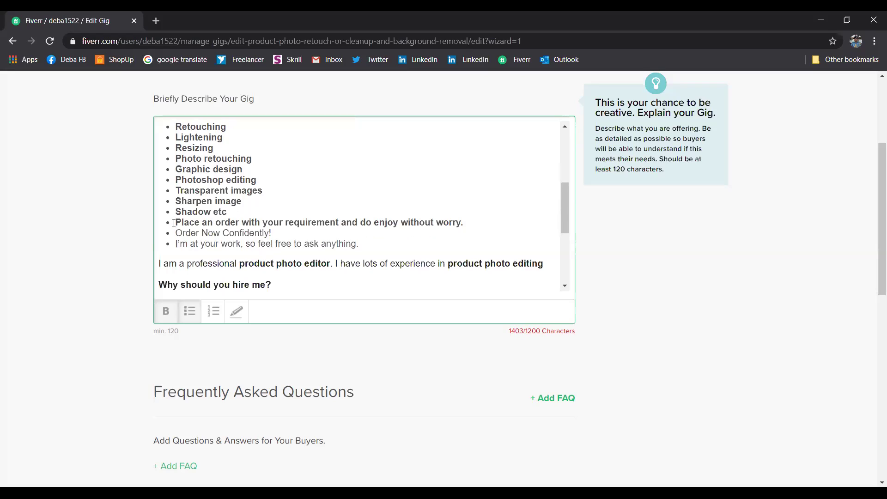
key(Return)
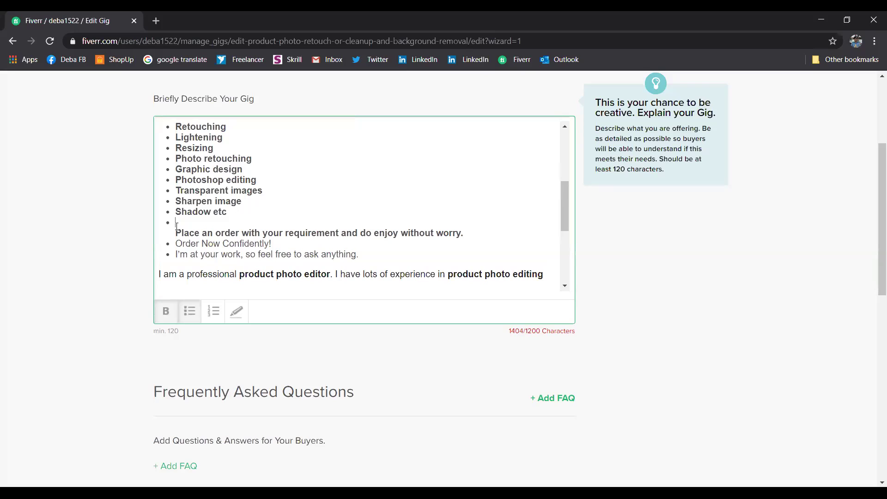
click(175, 232)
key(Return)
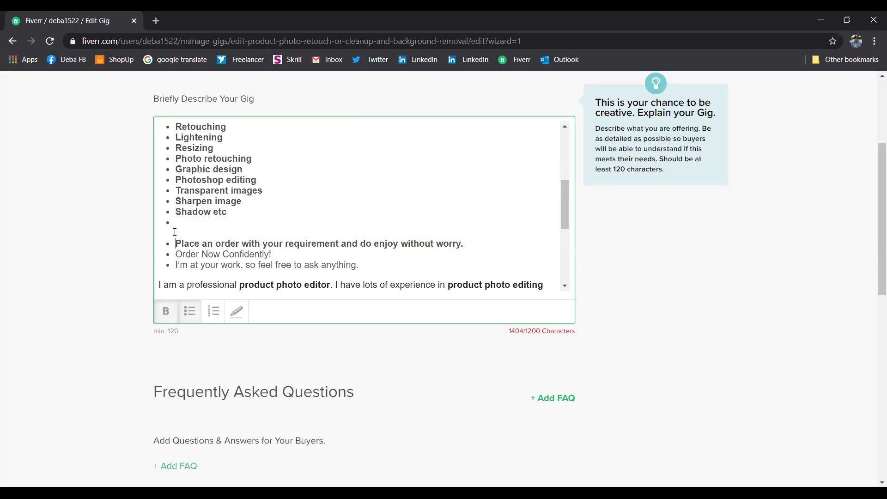
key(BackSpace)
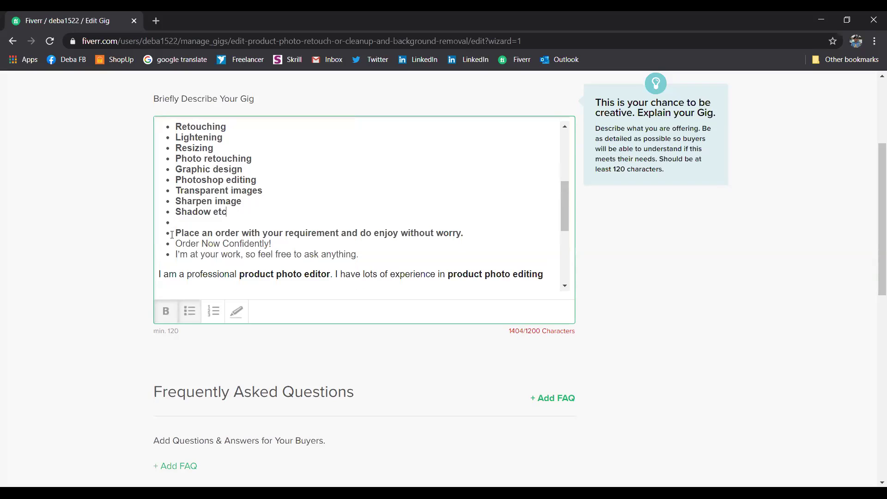
click(172, 235)
key(Return)
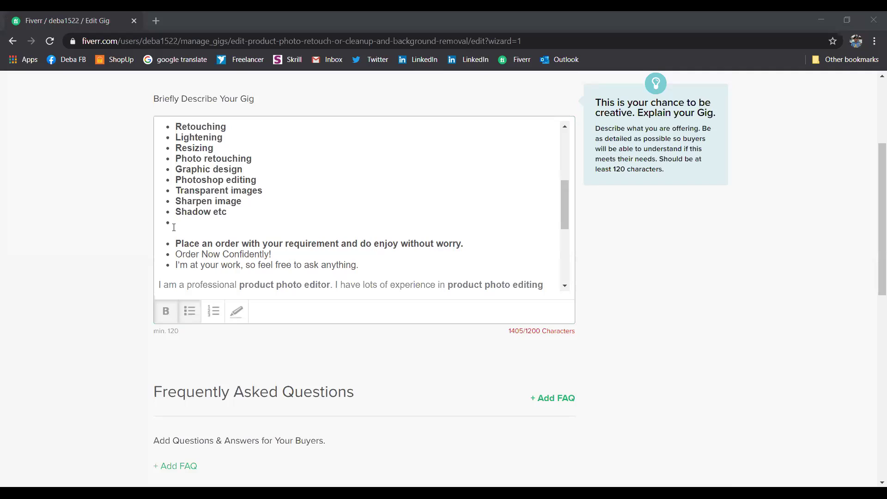
click(267, 228)
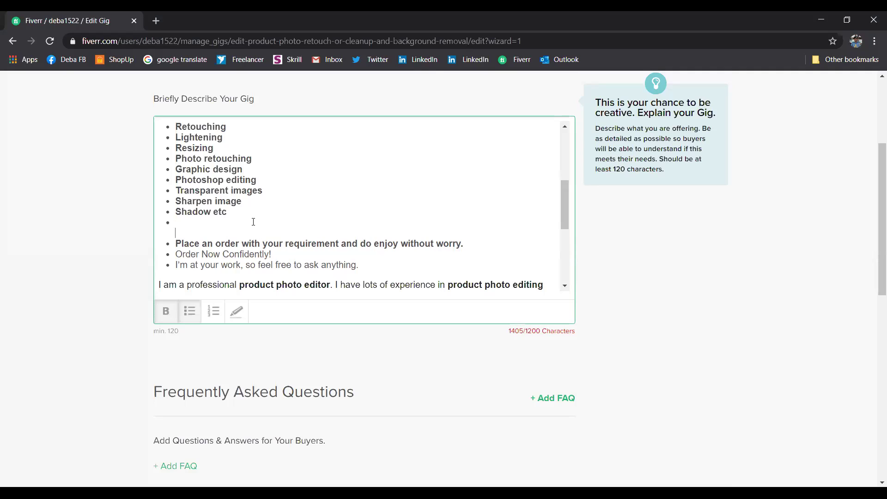
key(ctrl+z)
key(ctrl+z)
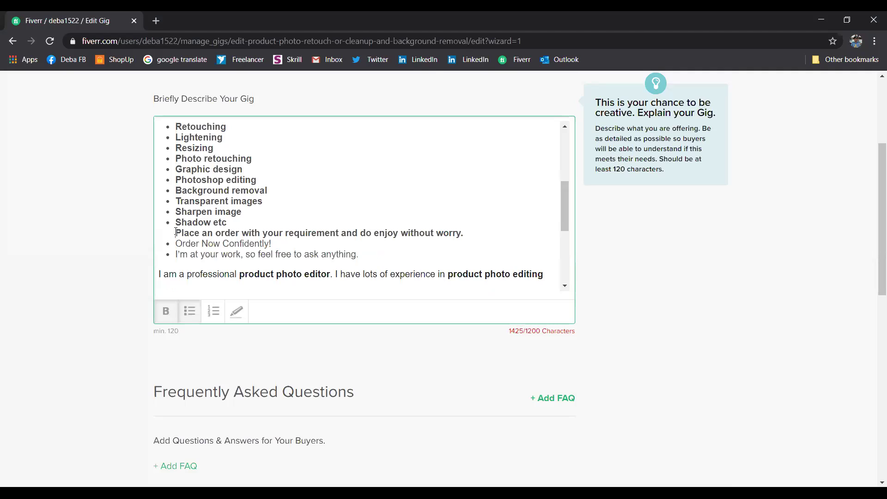
Step: Split "Place an order with your requirement and do enjoy without worry." into an unbulleted paragraph, keeping "Shadow etc" as a bulleted item
key(Return)
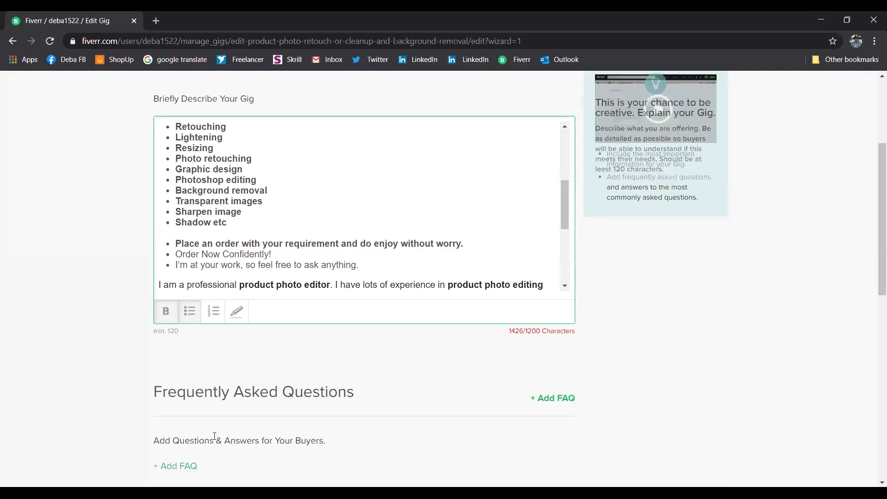
click(189, 311)
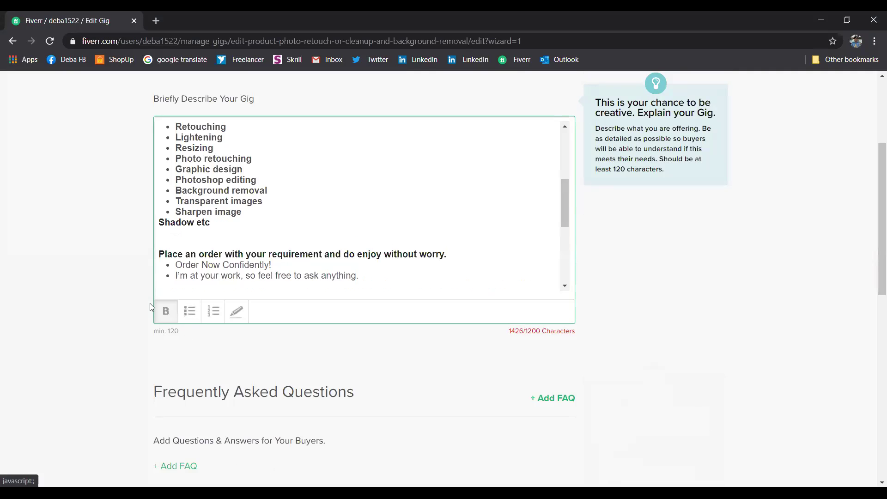
click(158, 257)
key(Return)
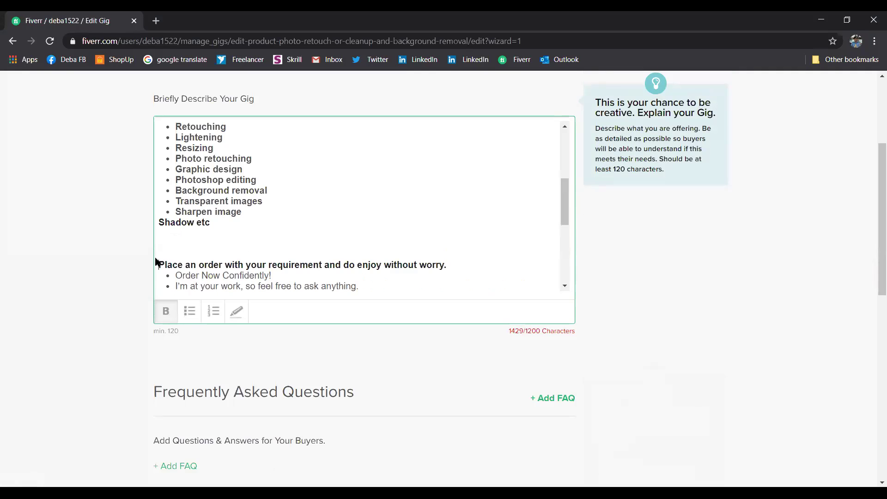
click(159, 223)
click(190, 312)
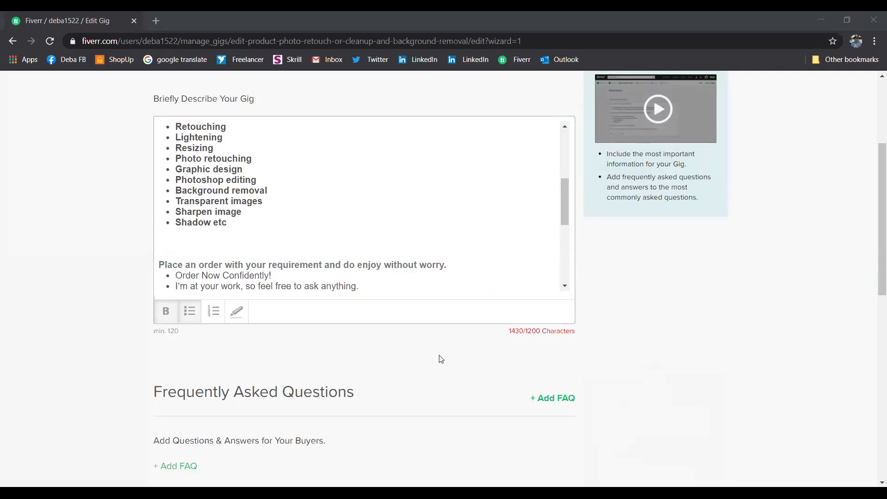
Step: Remove the extra blank lines above "Place an order with your requirement and do enjoy without worry."
mouse_move(519, 331)
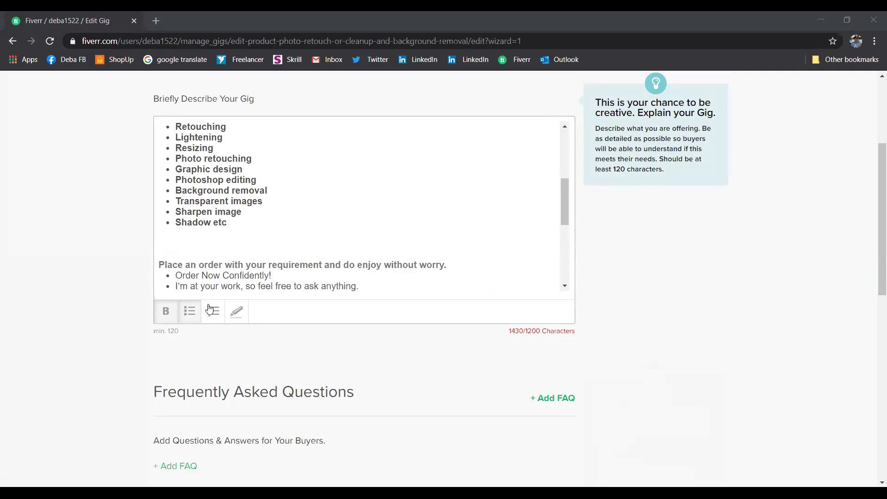
click(160, 266)
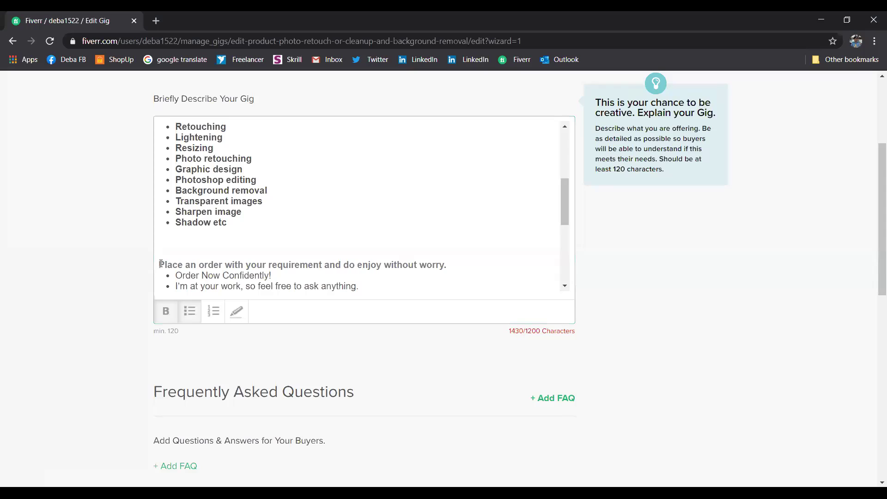
key(BackSpace)
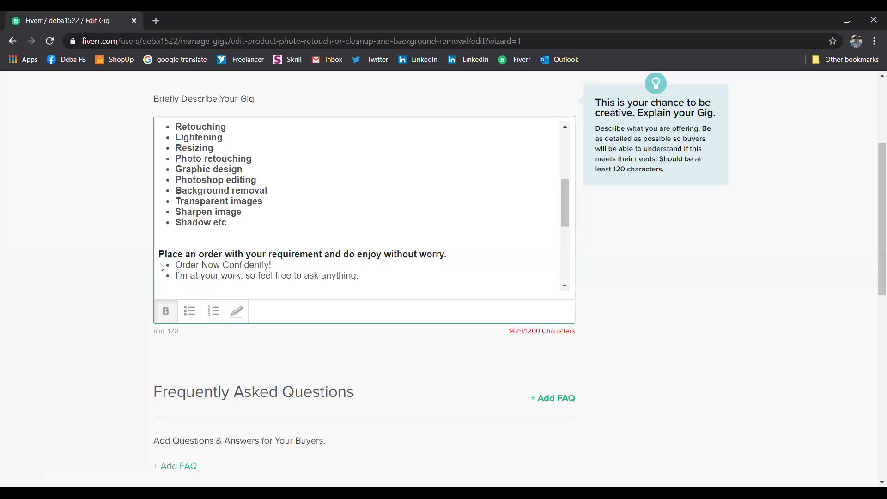
key(BackSpace)
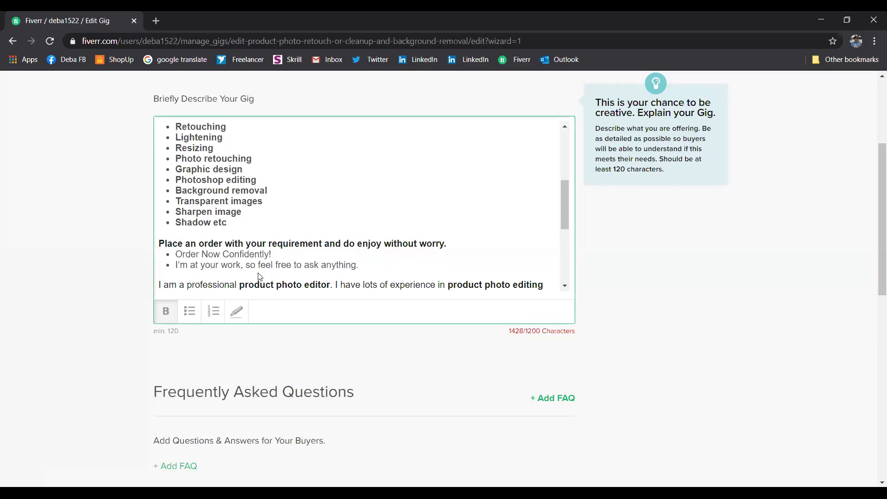
Step: Delete the bullets "Order Now Confidently!" and "I'm at your work, so feel free to ask anything." from the description
drag(359, 265, 167, 254)
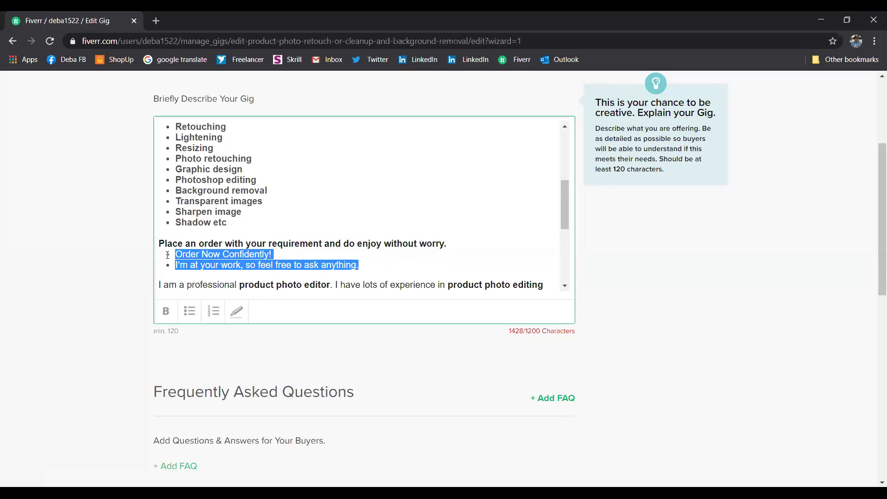
key(BackSpace)
key(BackSpace)
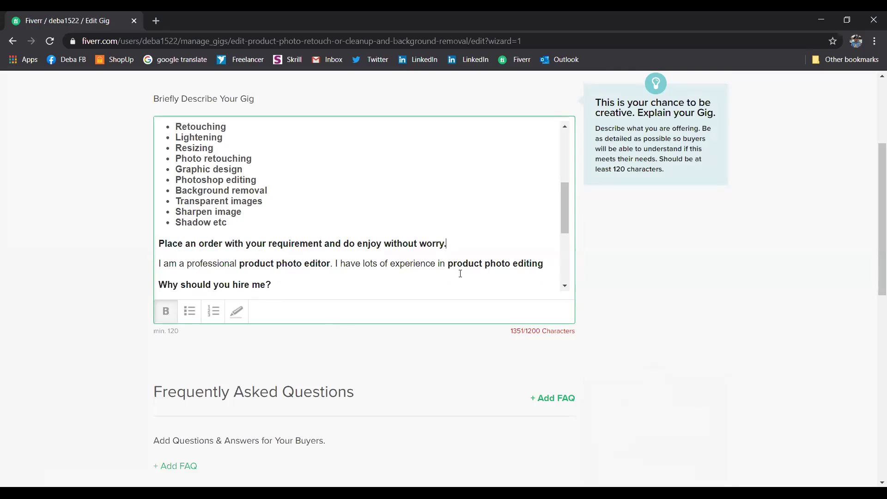
Step: Delete the paragraph "I am a professional product photo editor. I have lots of experience in product photo editing" and its leftover empty line
drag(543, 265, 158, 269)
key(BackSpace)
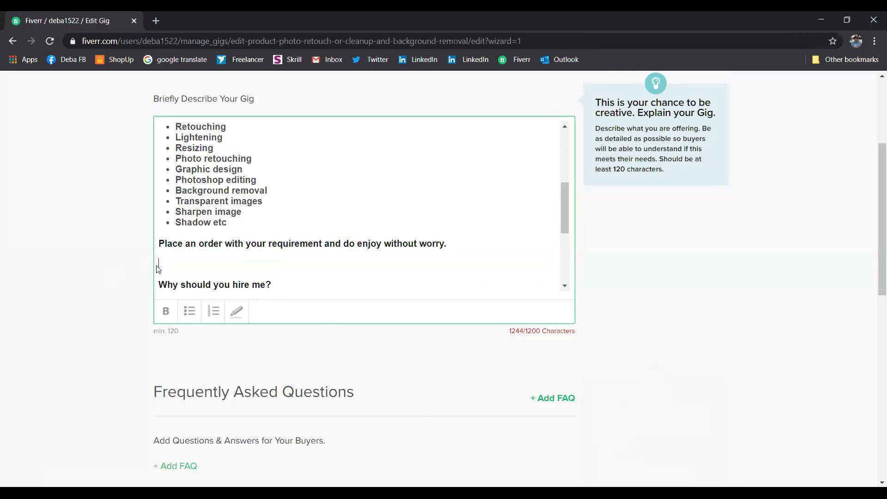
key(BackSpace)
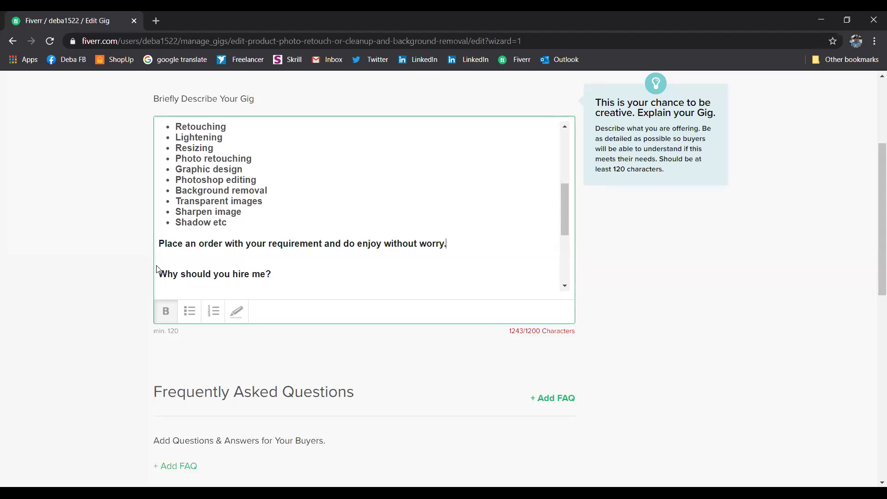
Step: Close the gap between the "Why should you hire me?" heading and the first numbered reason, keeping them on separate lines
scroll(320, 283, down, 1)
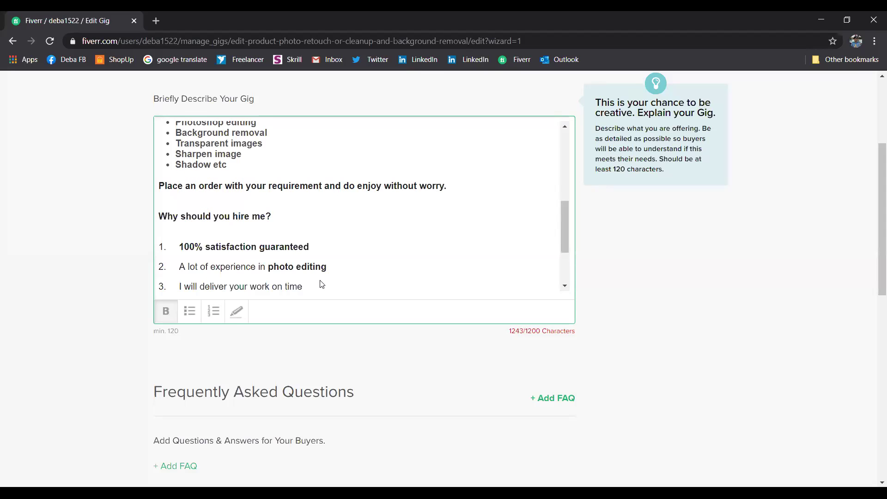
scroll(322, 284, down, 1)
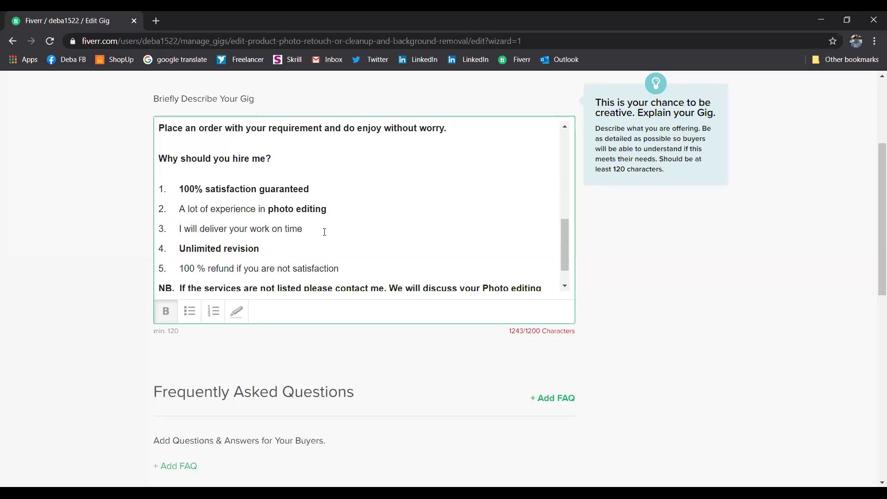
click(161, 189)
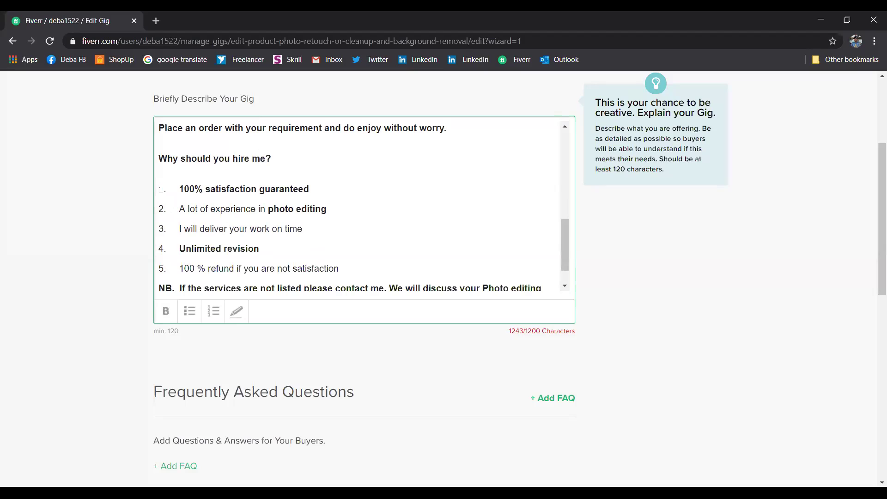
key(BackSpace)
key(BackSpace)
key(Return)
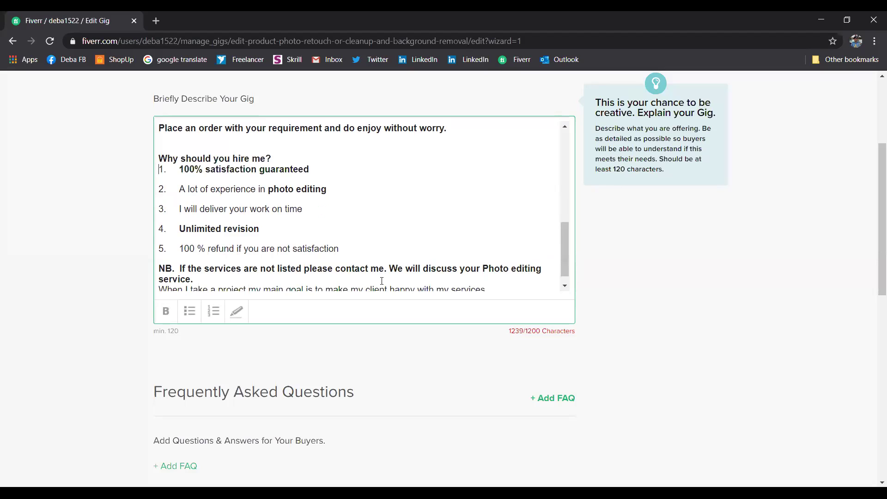
Step: Delete the sentence "When I take a project my main goal is to make my client happy with my services." near the description's end
scroll(381, 281, down, 1)
scroll(513, 255, down, 1)
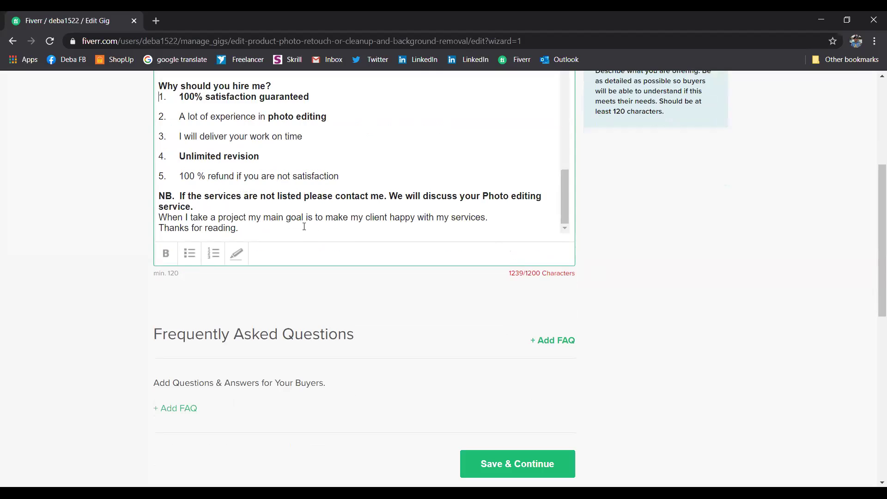
drag(488, 217, 158, 217)
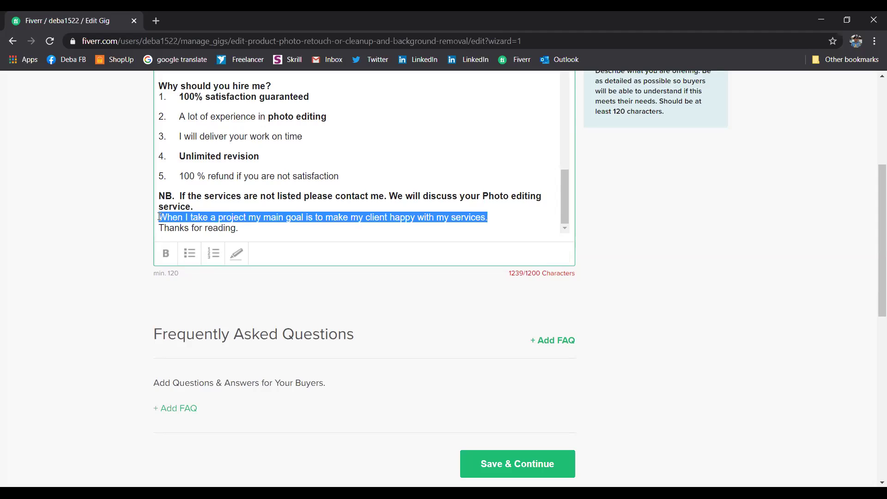
key(BackSpace)
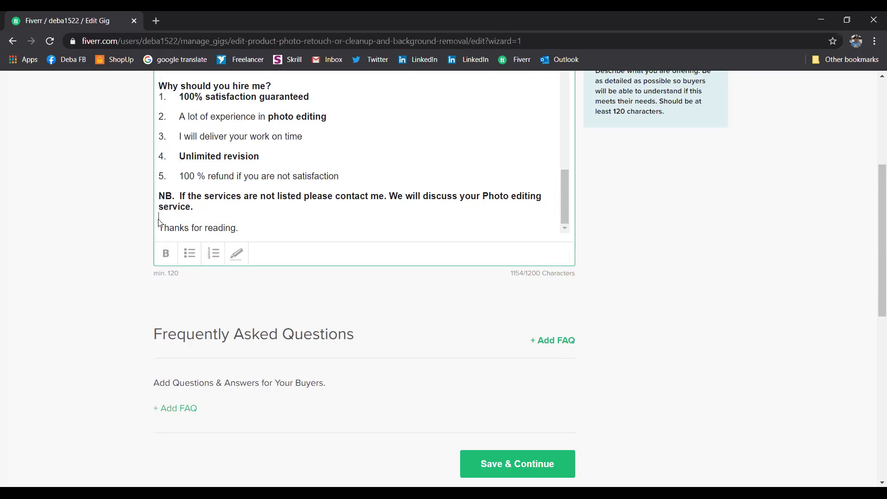
click(271, 287)
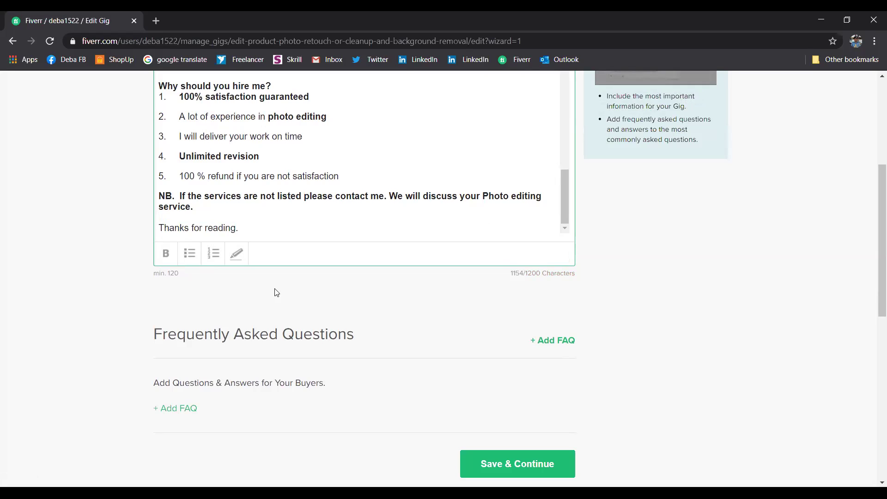
mouse_move(318, 267)
mouse_move(313, 284)
mouse_move(481, 341)
scroll(577, 323, down, 1)
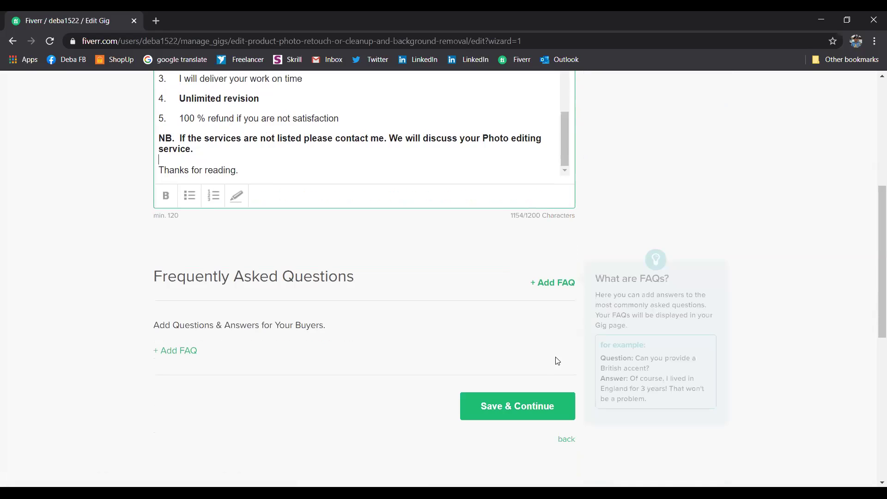
Step: Save the description section and write "Give me all the details of your project." as the first buyer requirement
click(535, 410)
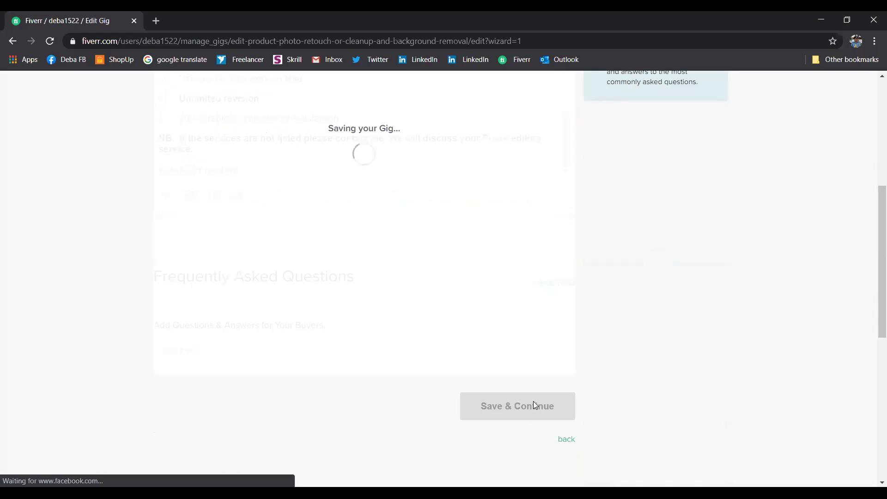
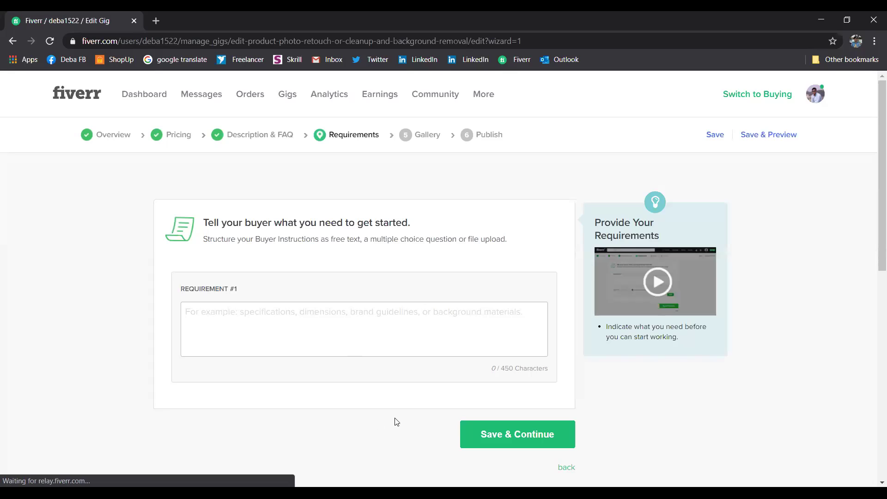
scroll(237, 295, down, 1)
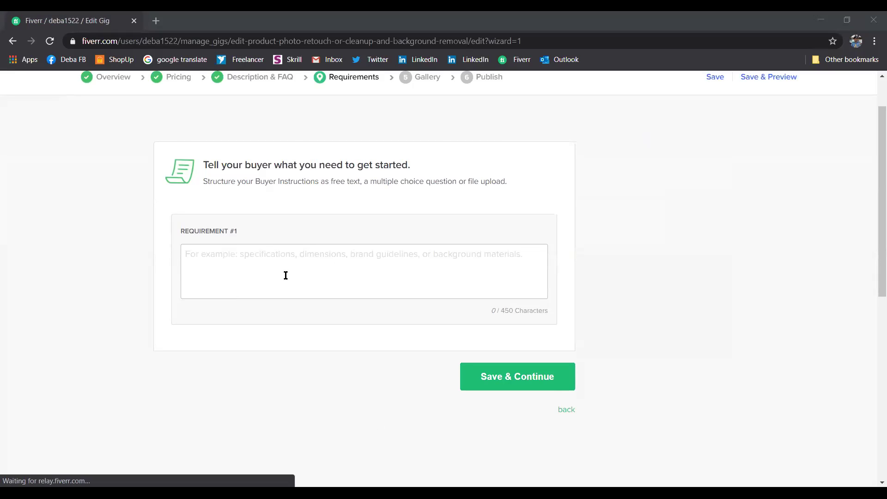
click(214, 253)
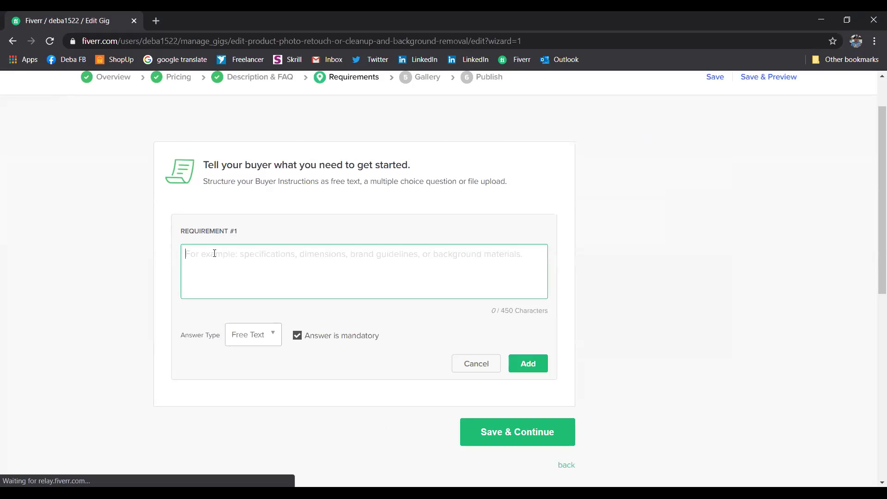
text(Give)
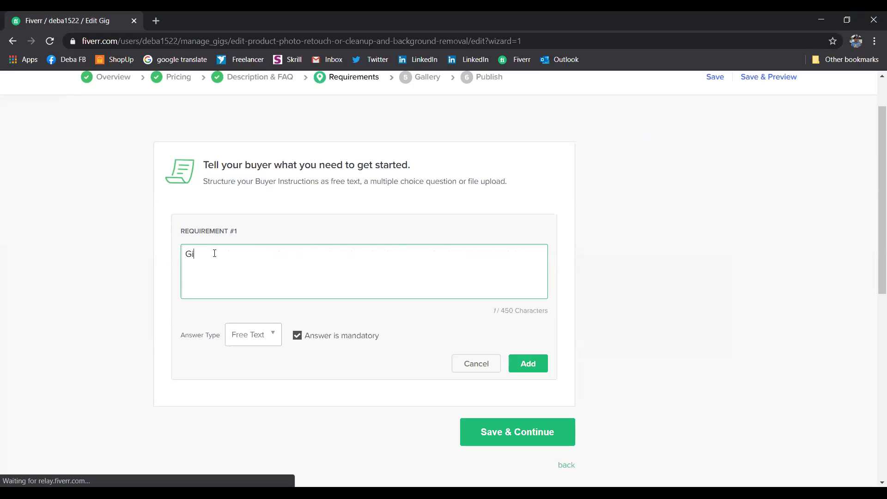
text( me all the dwetails)
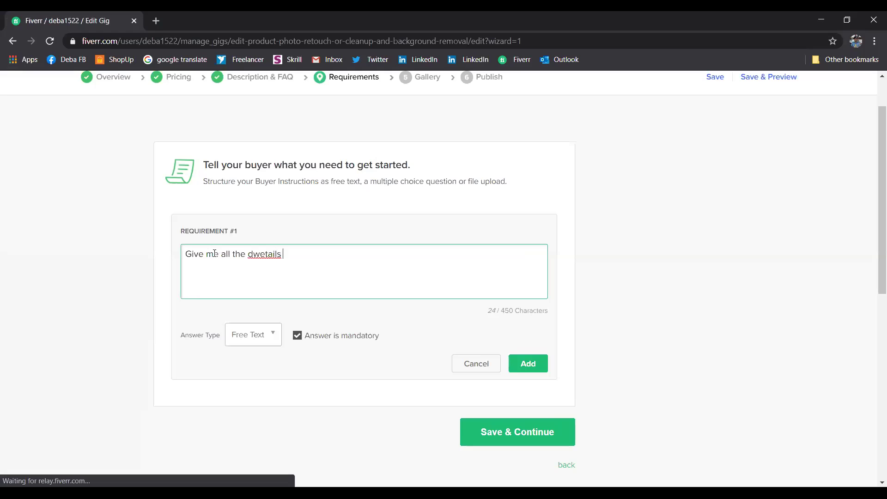
key(BackSpace)
key(BackSpace)
key(BackSpace)
key(BackSpace)
key(BackSpace)
key(BackSpace)
key(BackSpace)
key(BackSpace)
text(e)
text(tails)
text(of your projr)
key(BackSpace)
text(ect.)
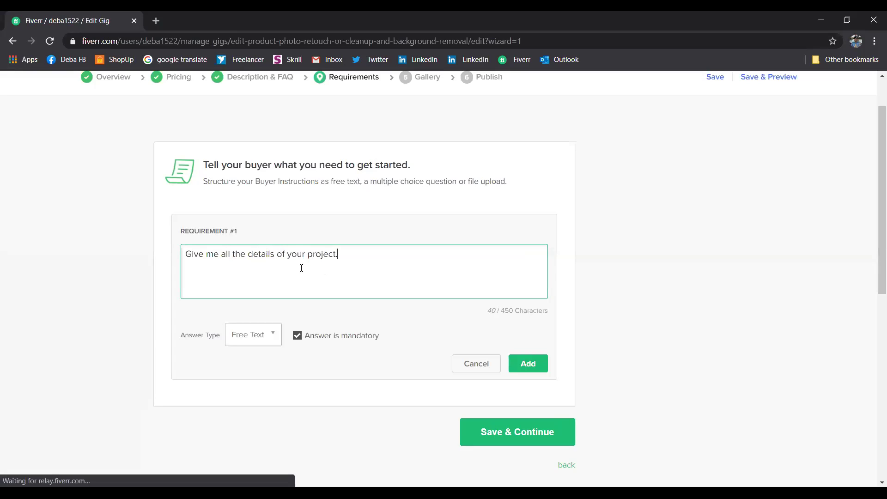
Step: Insert "& file" after "details" in the requirement, add it as mandatory free text, and save the Requirements section
click(274, 255)
text(& file)
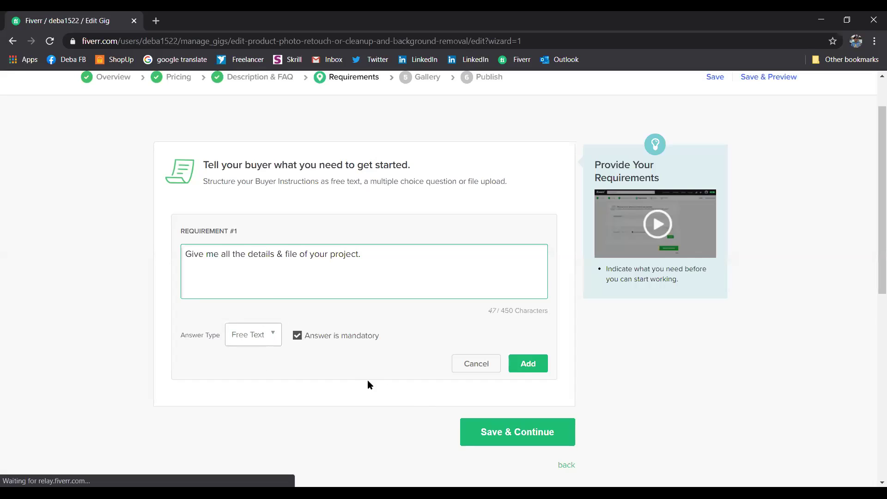
scroll(367, 382, down, 1)
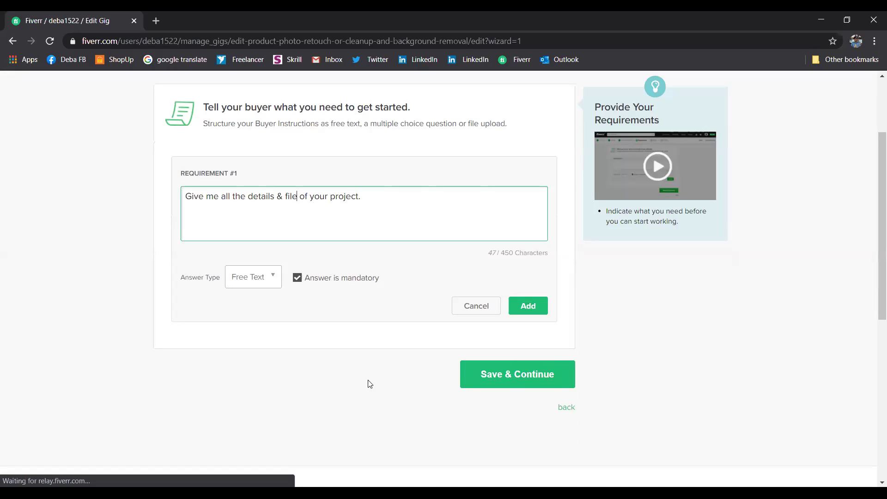
click(527, 305)
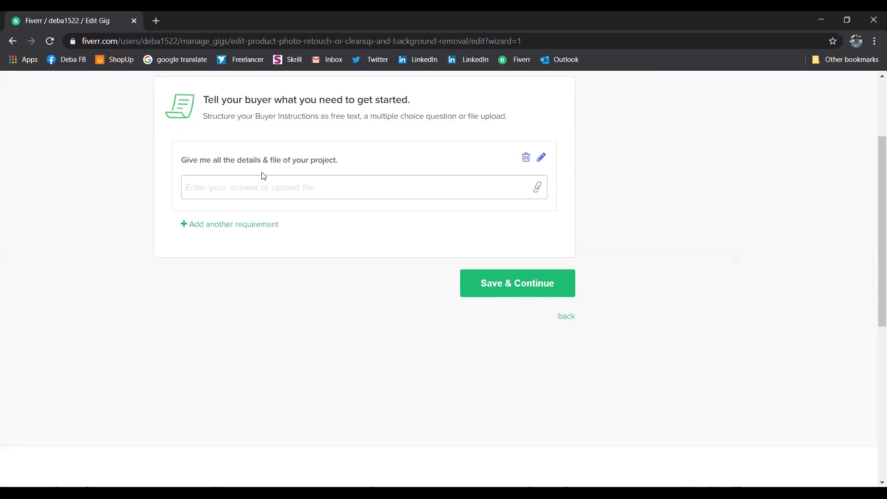
click(515, 293)
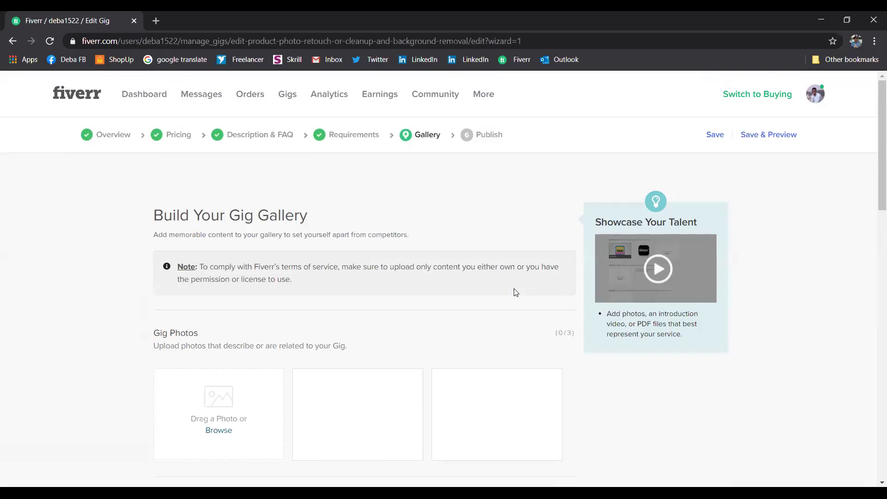
Step: Upload Gig-3 from the Graphics > JPEG file > Gig folder on drive D: as the first Gig photo
scroll(516, 292, down, 3)
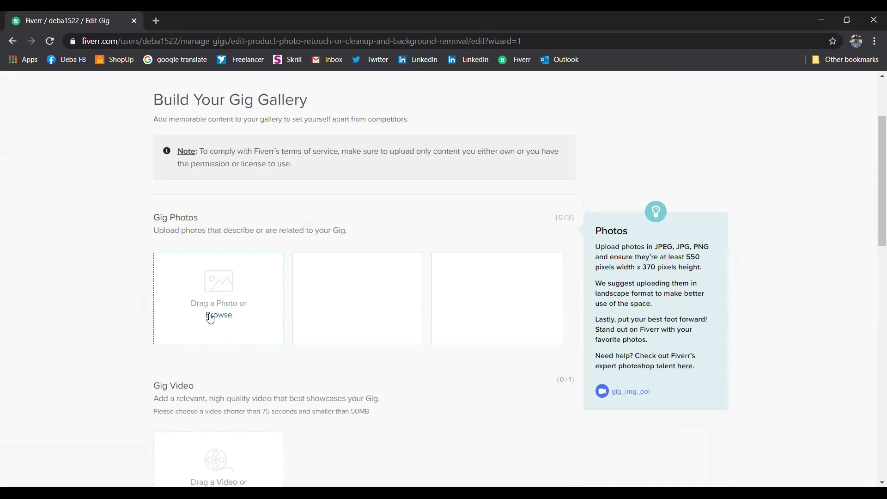
click(211, 317)
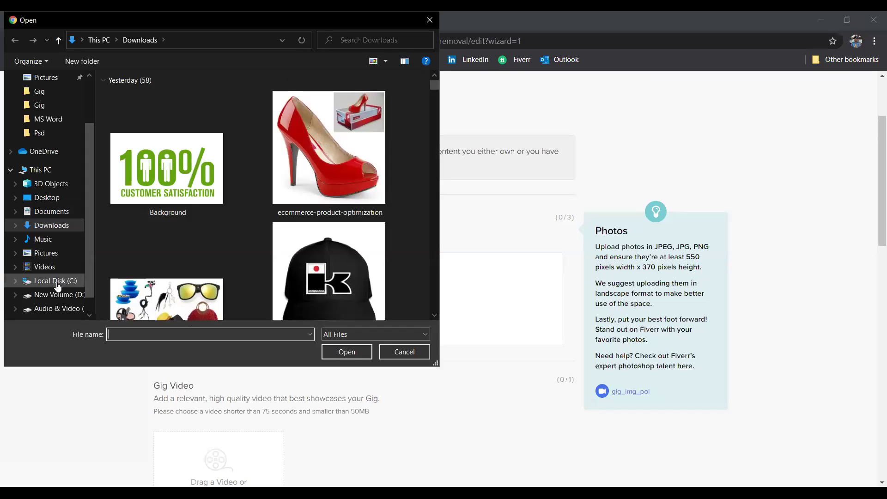
click(54, 294)
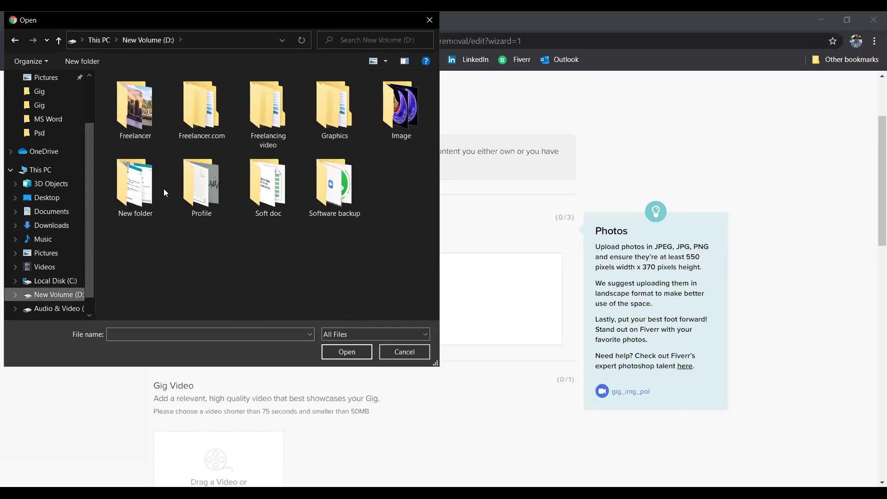
double_click(331, 134)
double_click(127, 125)
double_click(328, 185)
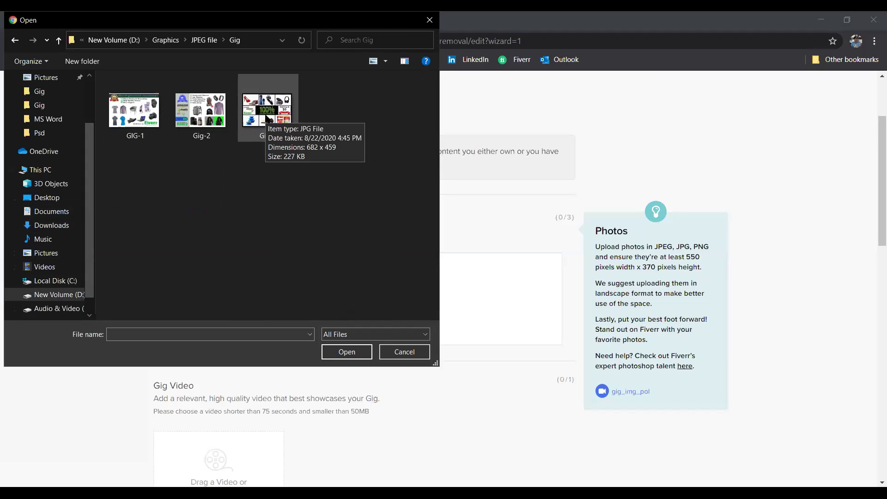
click(267, 120)
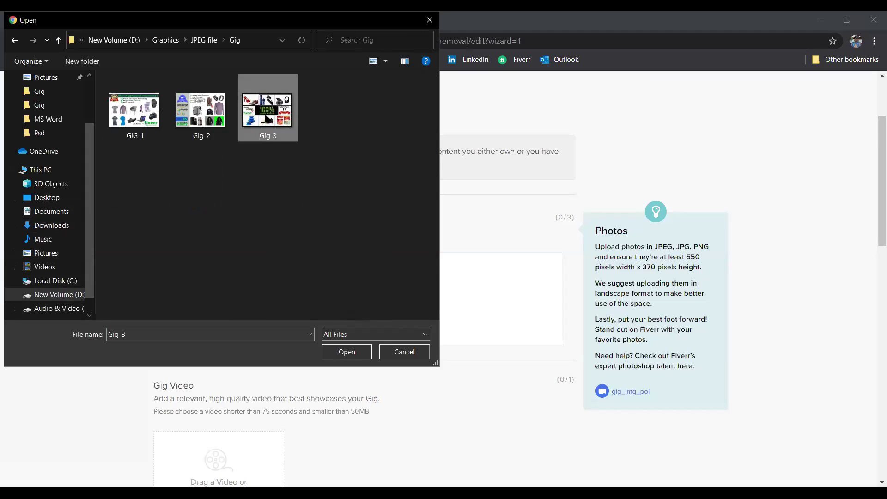
double_click(267, 119)
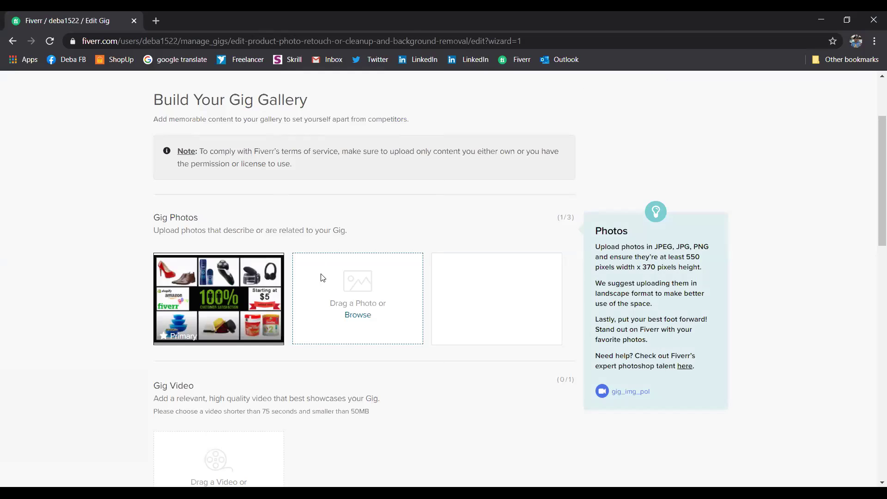
Step: Upload GIG-1 as the second Gig photo and Gig-2 as the third
click(356, 317)
click(136, 123)
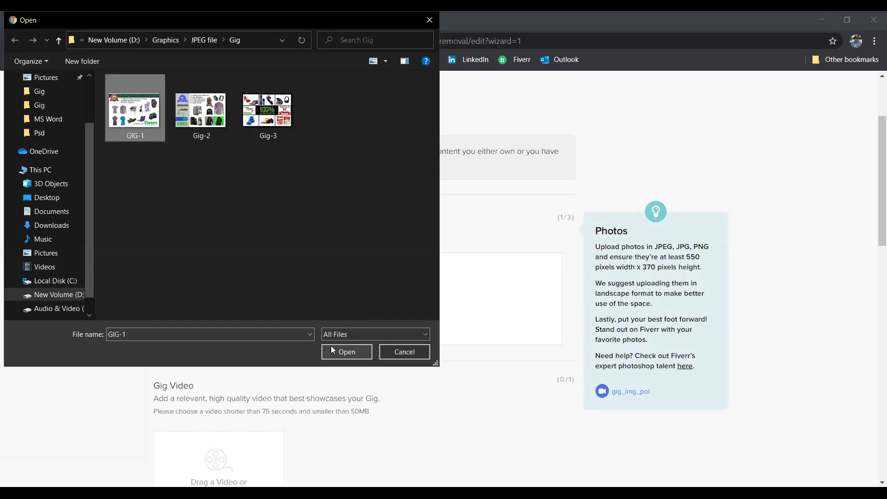
click(347, 352)
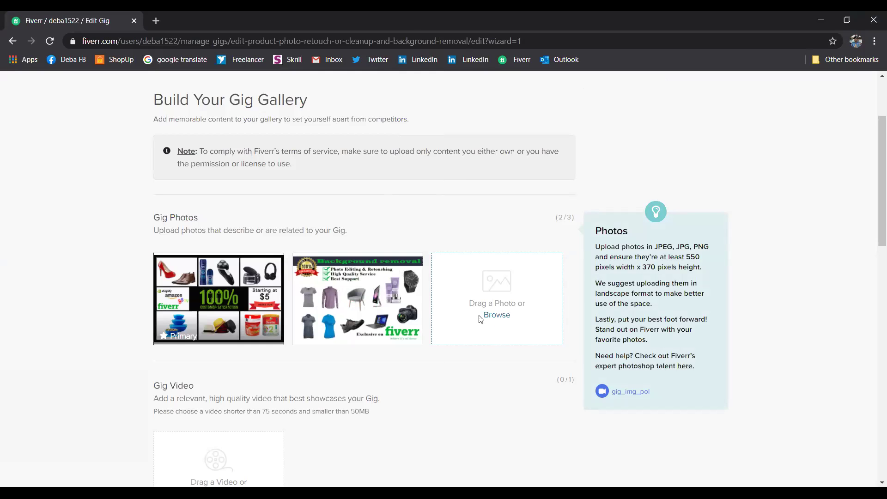
click(482, 318)
click(188, 100)
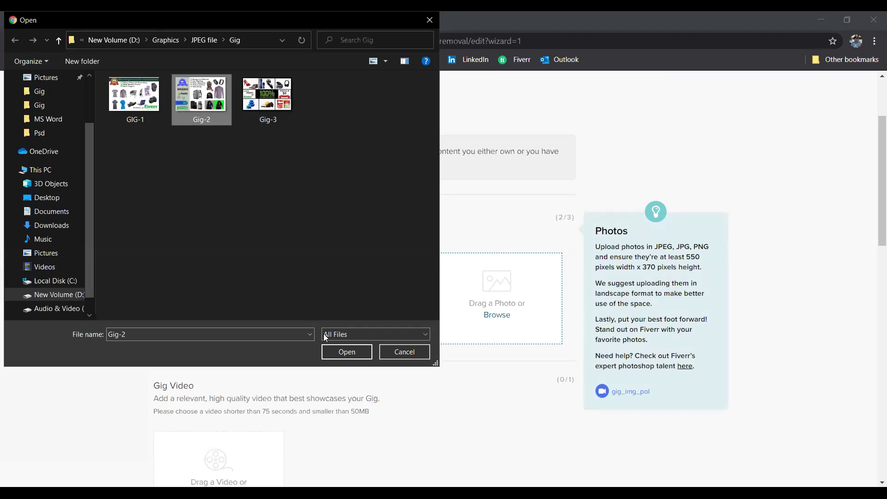
click(336, 352)
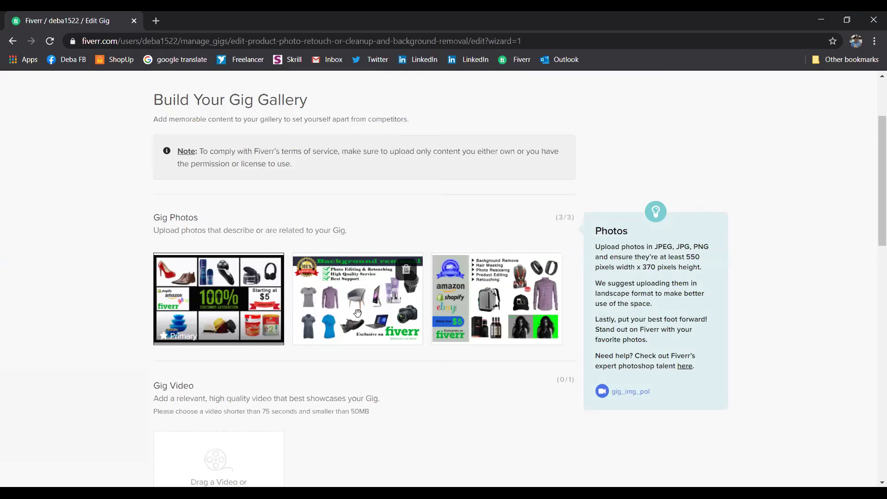
Step: Save the gallery without adding a video or PDF, and publish the Gig
scroll(388, 370, down, 1)
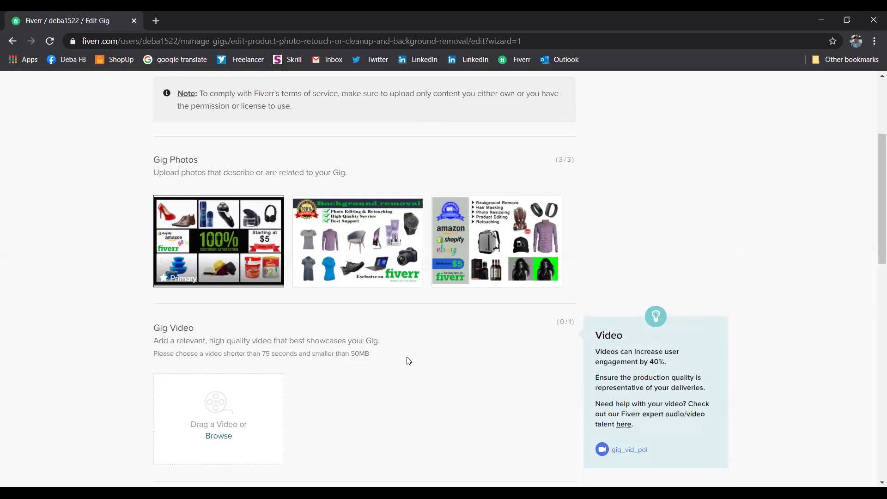
scroll(409, 361, down, 2)
scroll(408, 361, down, 4)
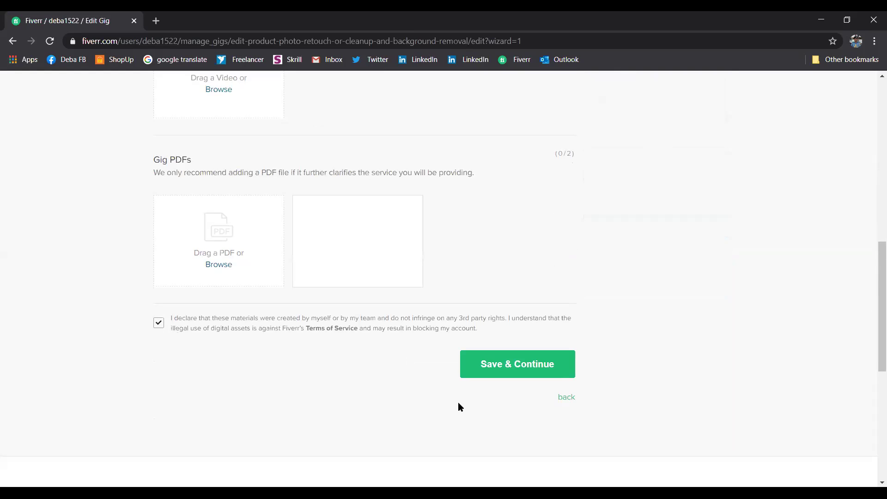
click(490, 368)
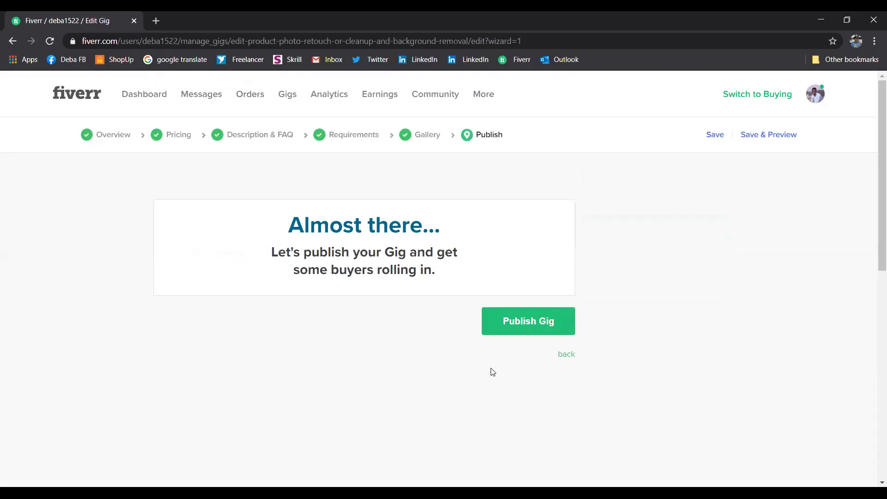
click(522, 329)
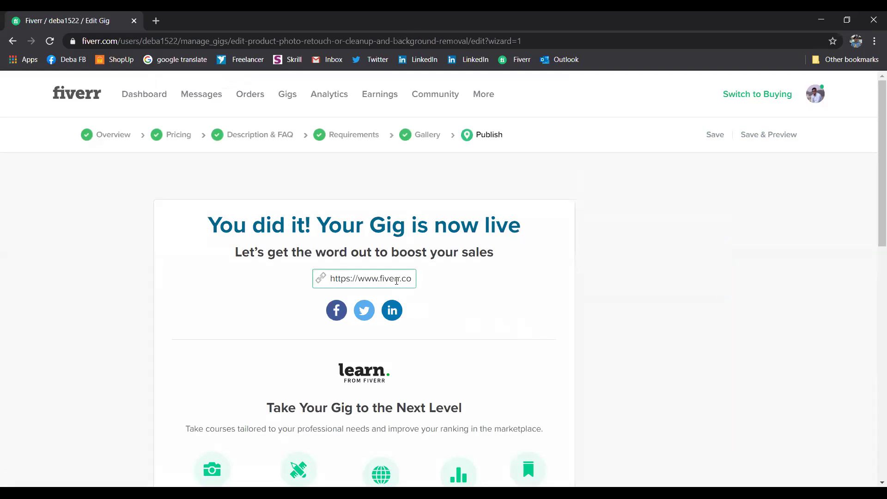
Step: Copy the published Gig's share link and open that link in a new browser tab
drag(329, 278, 448, 280)
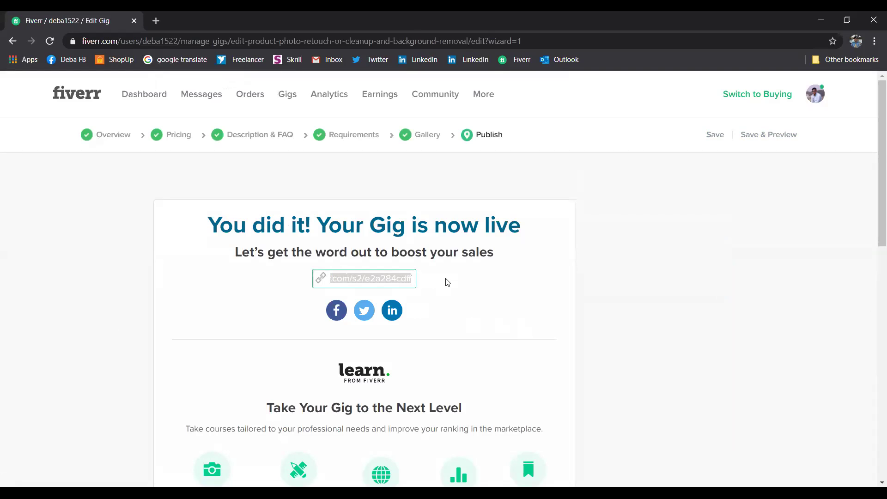
right_click(390, 280)
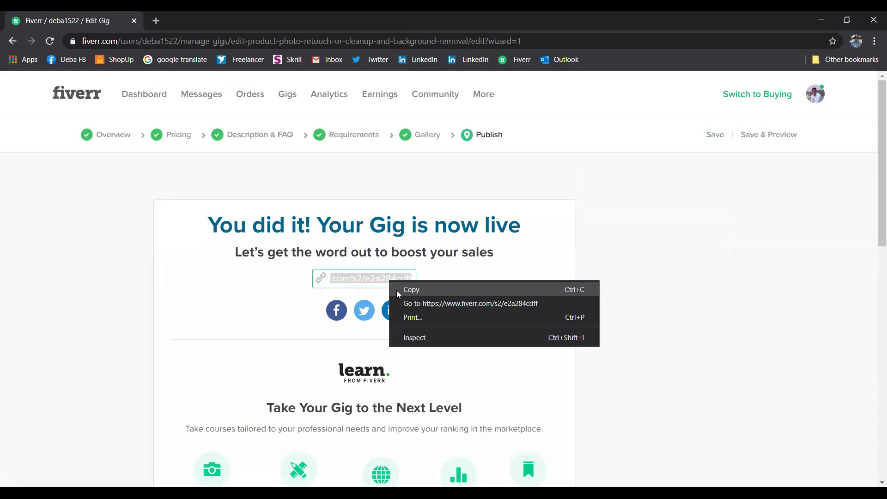
click(397, 291)
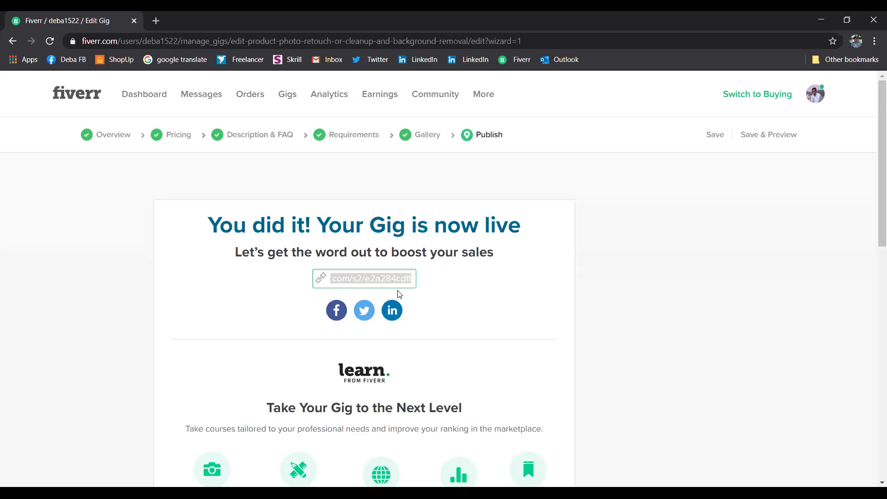
scroll(399, 294, down, 1)
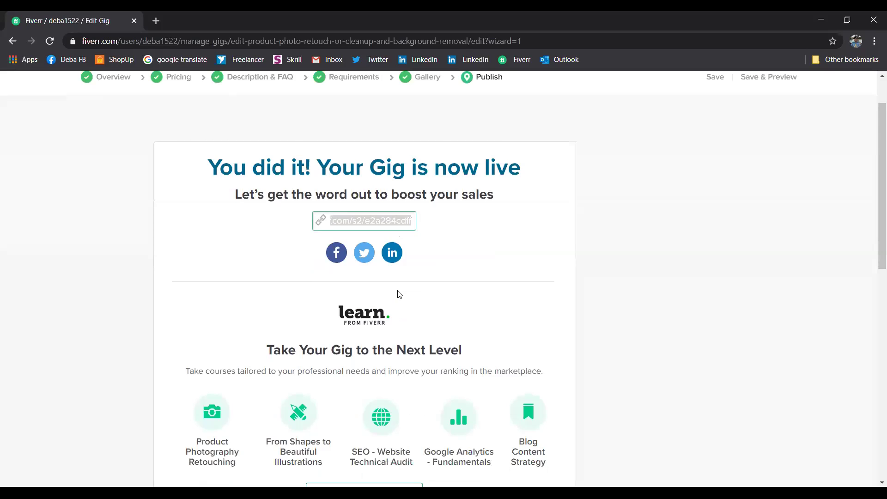
right_click(396, 222)
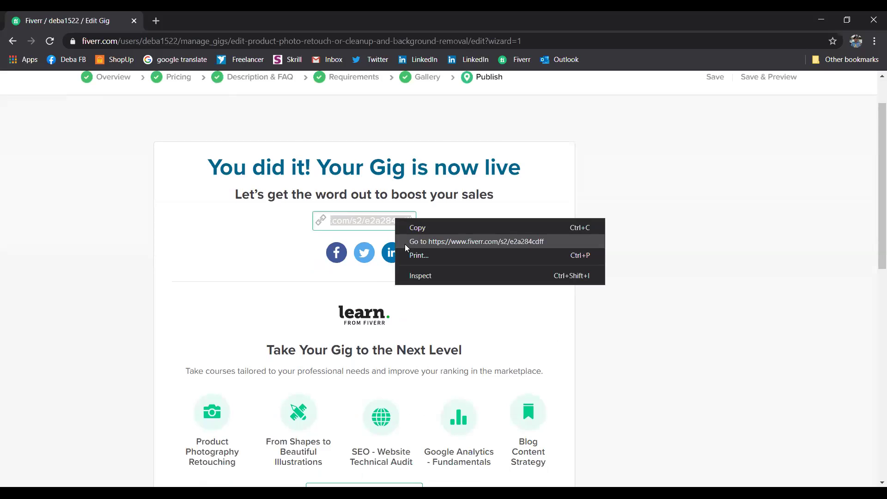
click(405, 244)
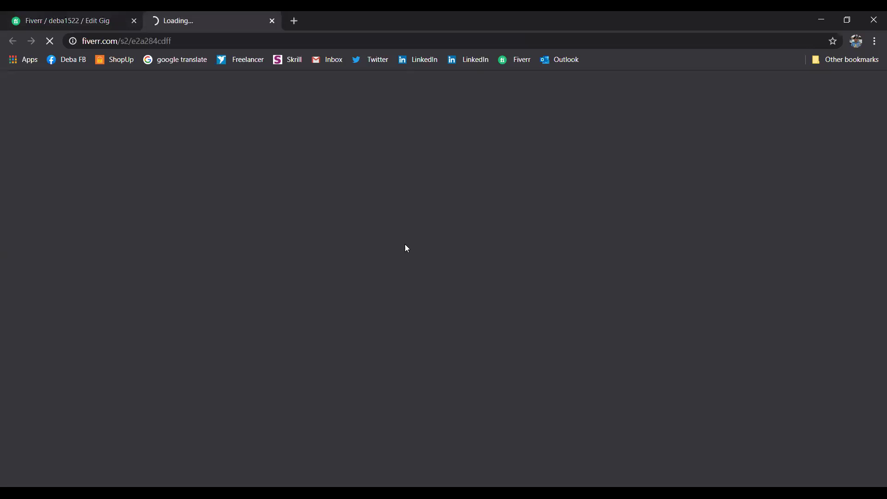
Step: Return to the Edit Gig page and finish the publishing wizard to reach the Gigs list
click(102, 25)
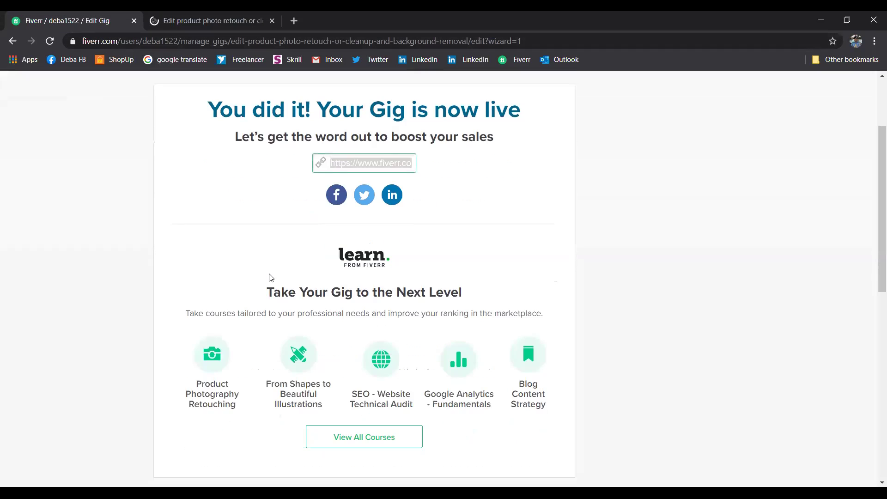
scroll(271, 277, down, 4)
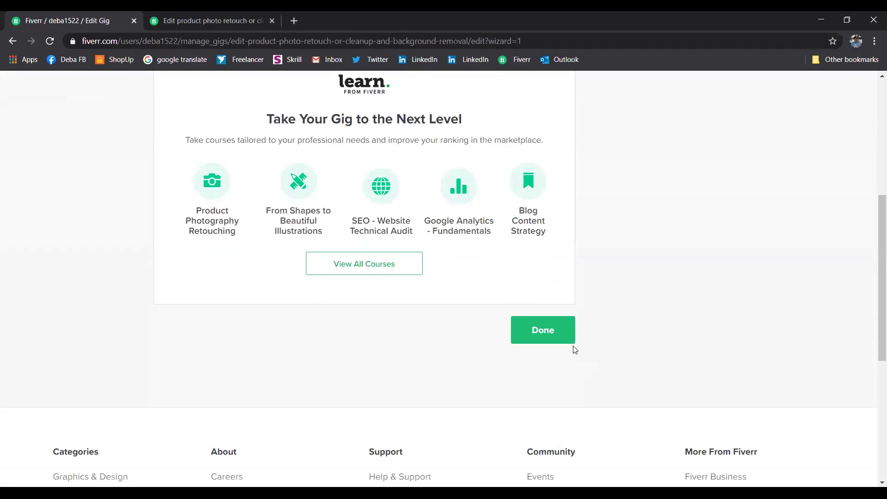
click(544, 329)
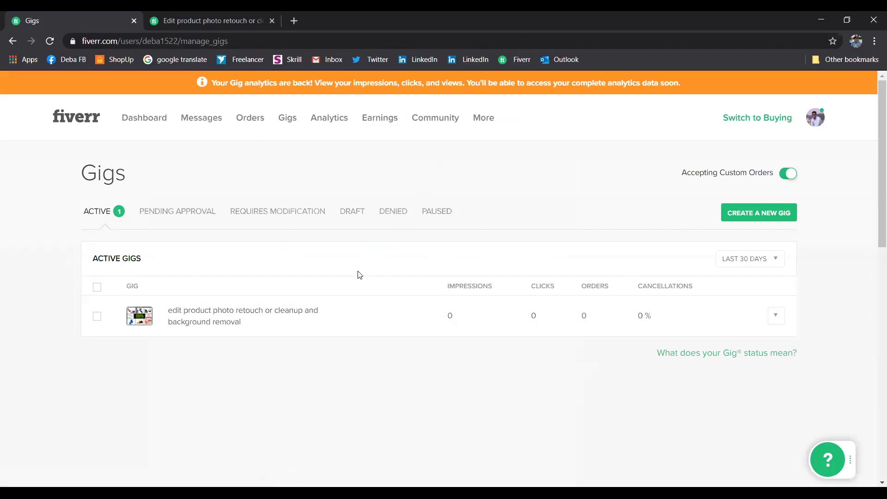
Step: Open the Buyer Requests page from the seller's Gigs list
click(48, 43)
click(484, 120)
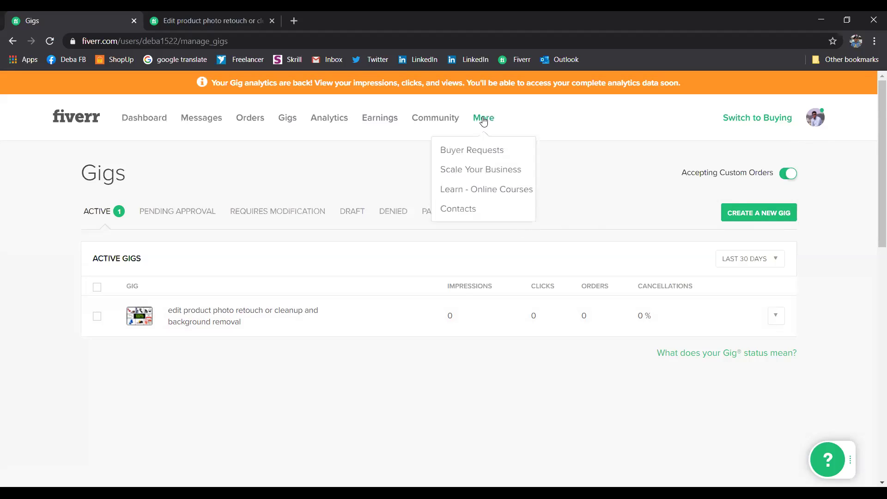
click(486, 156)
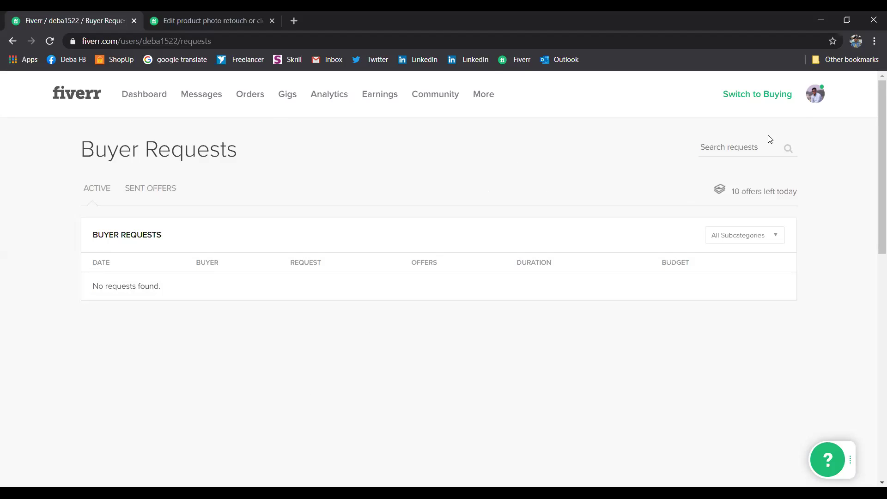
Step: Open the seller's own profile page, and open the bookmarked Facebook page in a new browser tab
click(812, 100)
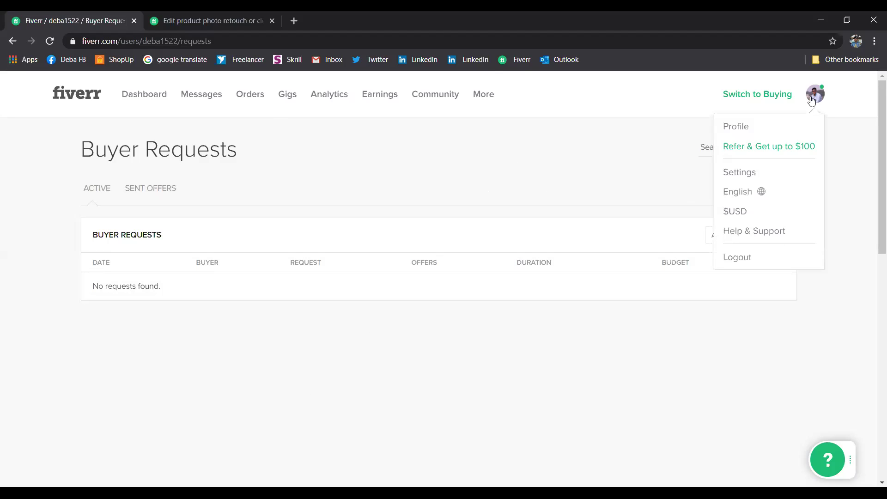
click(734, 130)
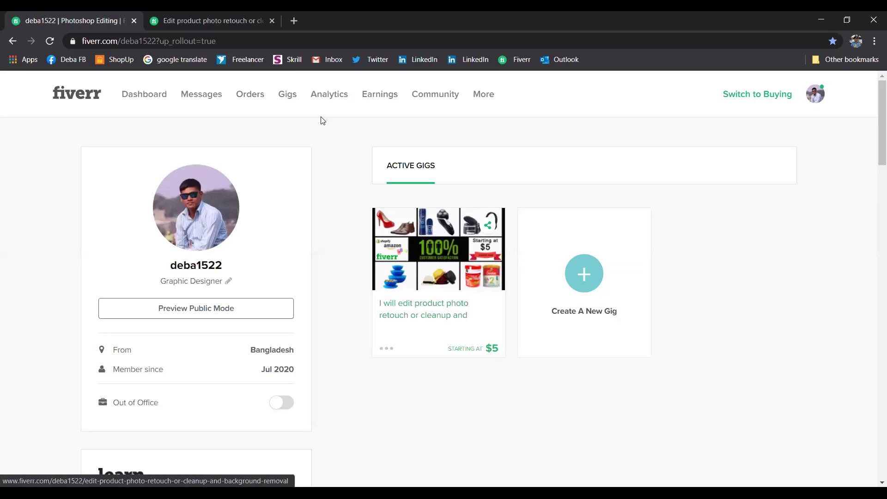
click(293, 21)
click(64, 60)
click(99, 21)
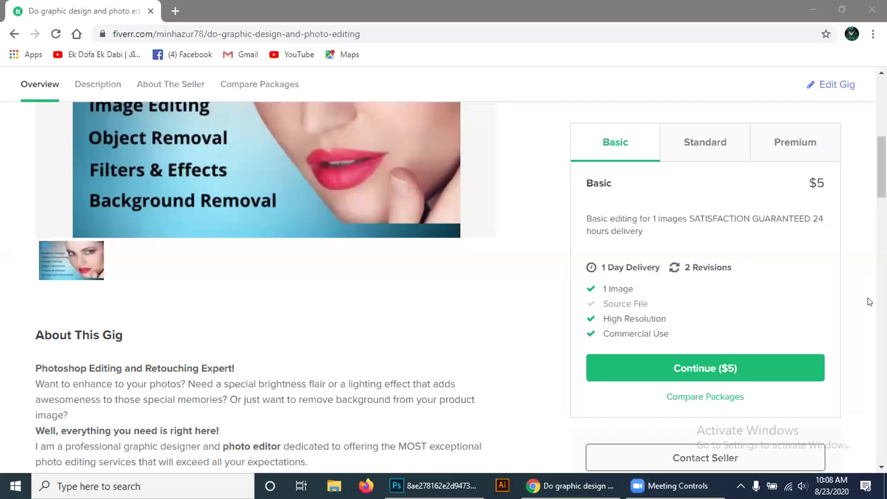
Step: Review the Basic package and the description of the graphic design and photo editing Gig
click(706, 267)
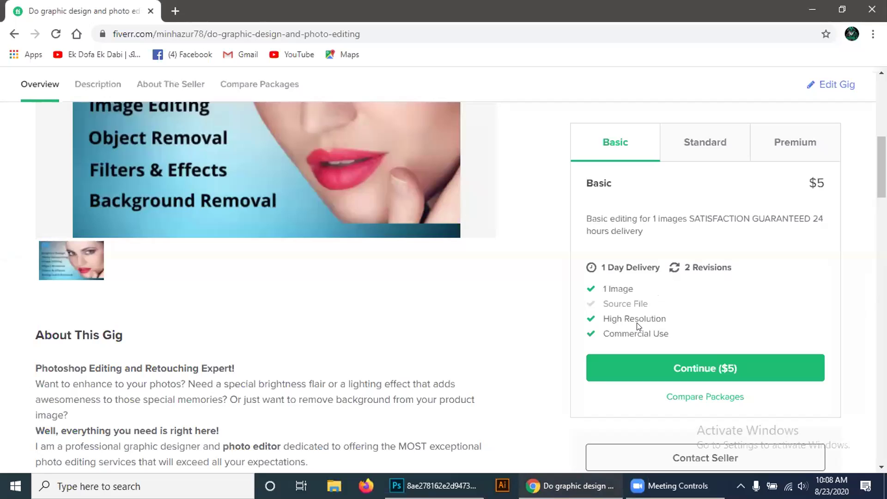
scroll(382, 347, down, 6)
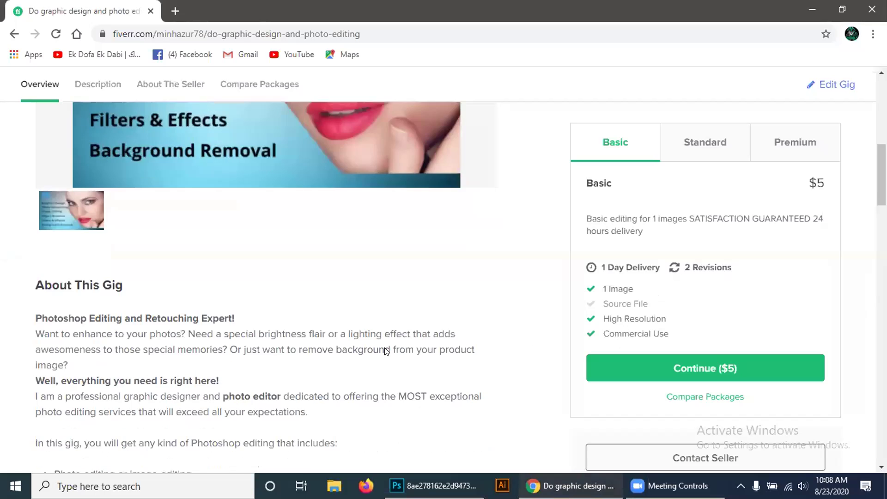
scroll(381, 347, down, 3)
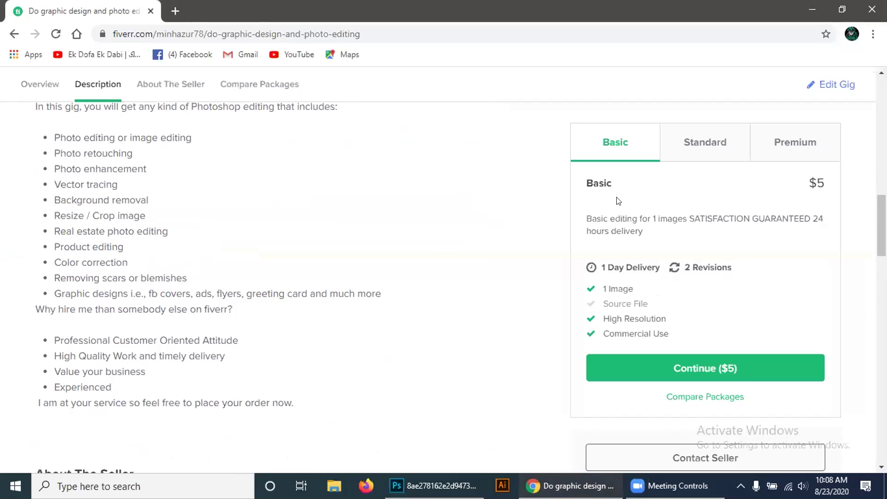
Step: Open the Gig for editing, set its editing type to Background Removal, and return to the Gig page without saving
click(820, 91)
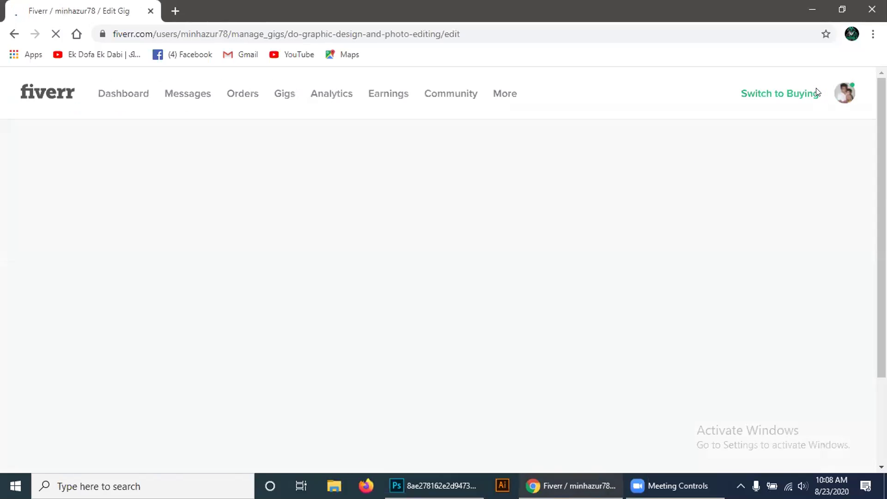
scroll(356, 295, down, 2)
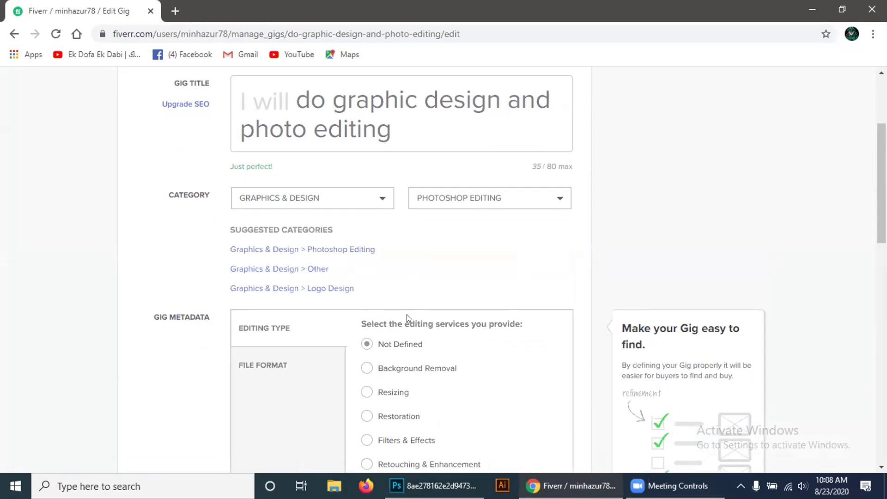
scroll(407, 317, up, 3)
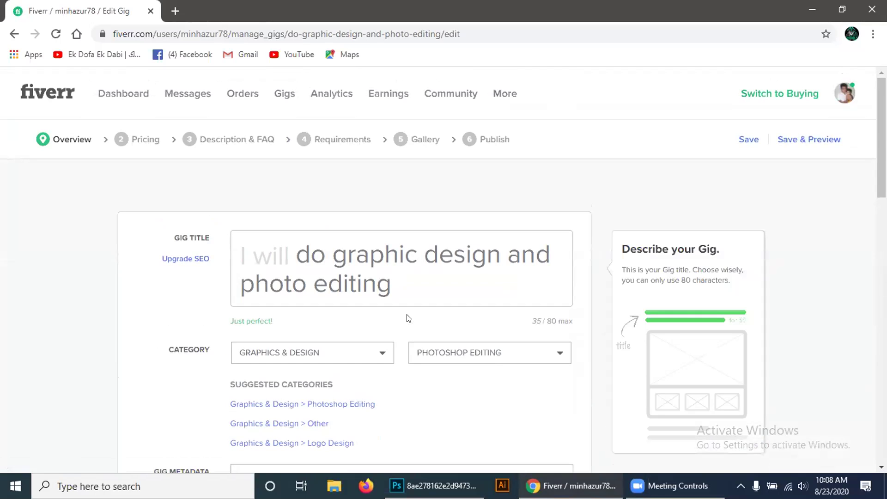
scroll(407, 318, down, 6)
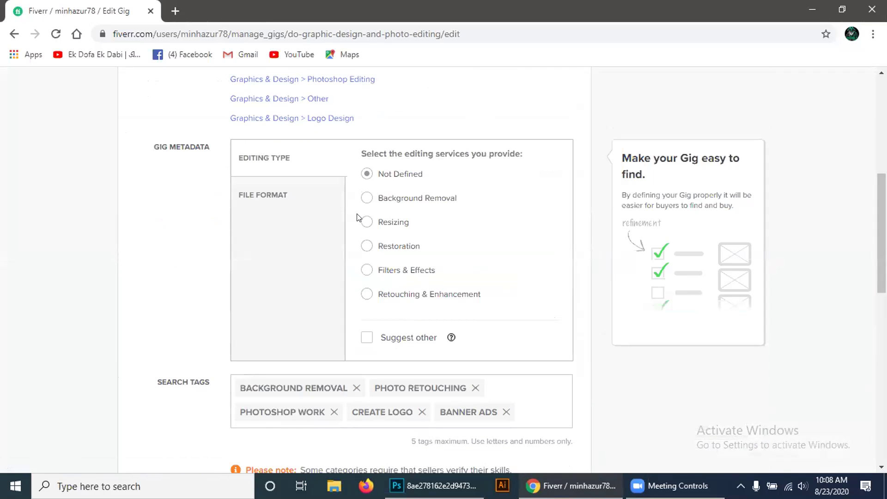
click(366, 198)
scroll(398, 318, down, 1)
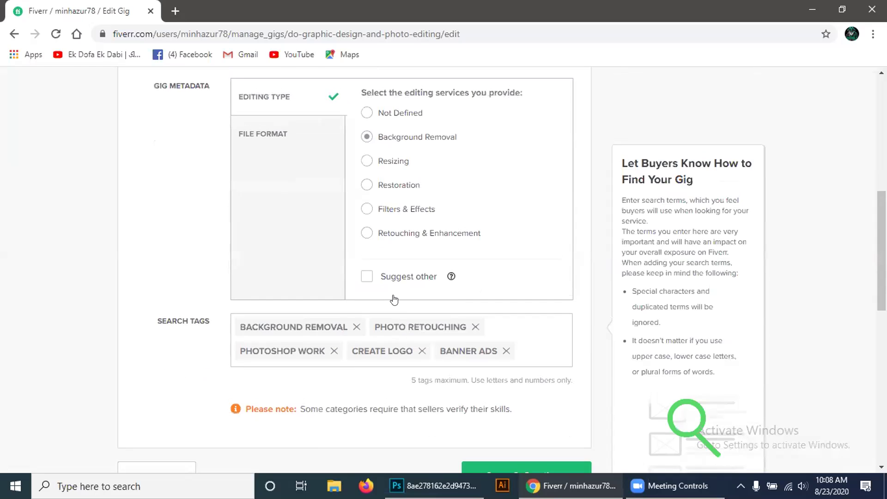
scroll(394, 299, up, 4)
click(7, 35)
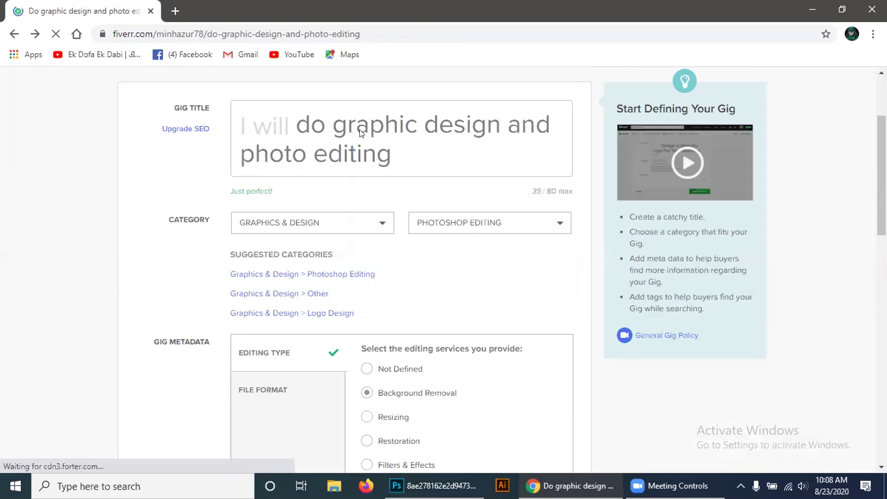
Step: Reopen the graphic design and photo editing Gig for editing and go to its category and metadata settings
scroll(670, 192, up, 8)
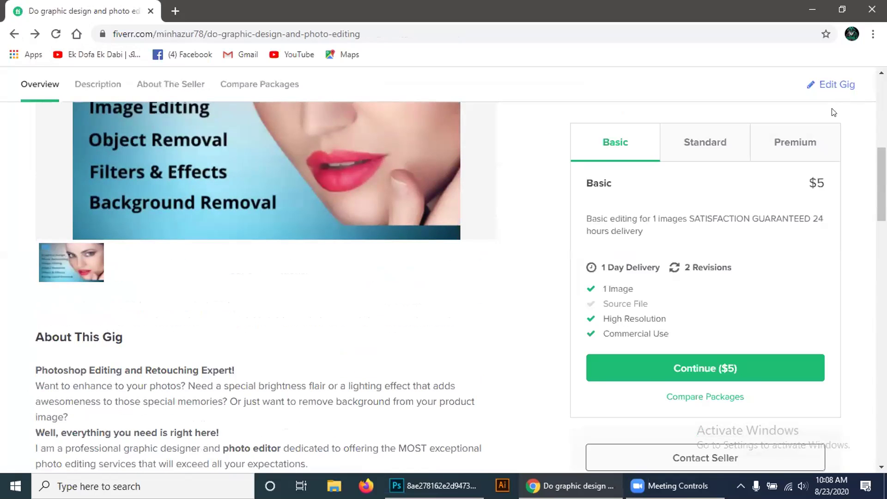
click(829, 91)
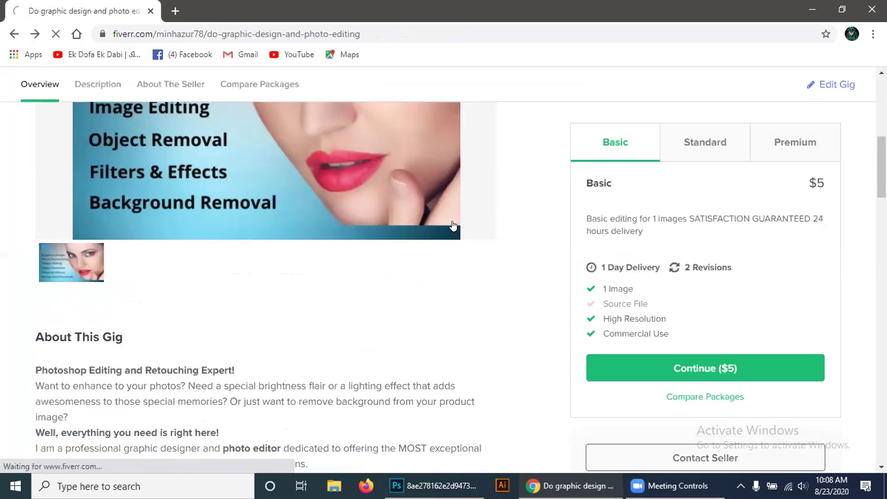
scroll(531, 224, down, 3)
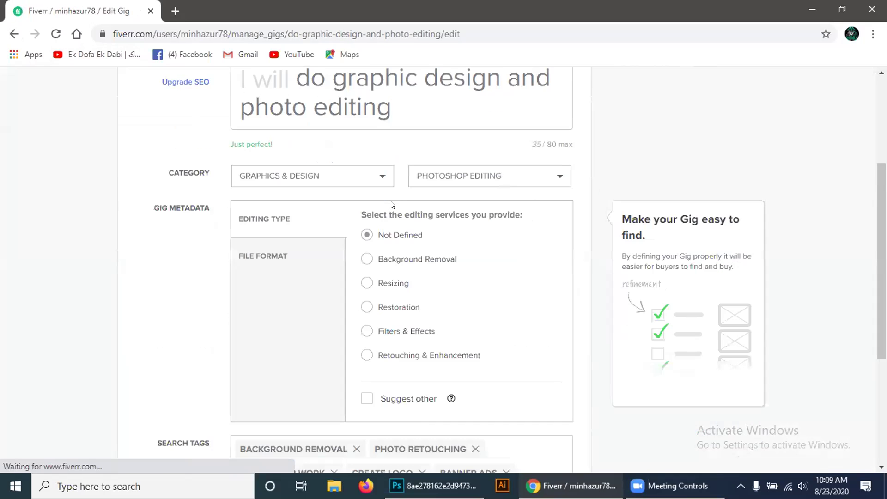
Step: Set the Gig's category to the suggested Graphics & Design > Logo Design
click(266, 264)
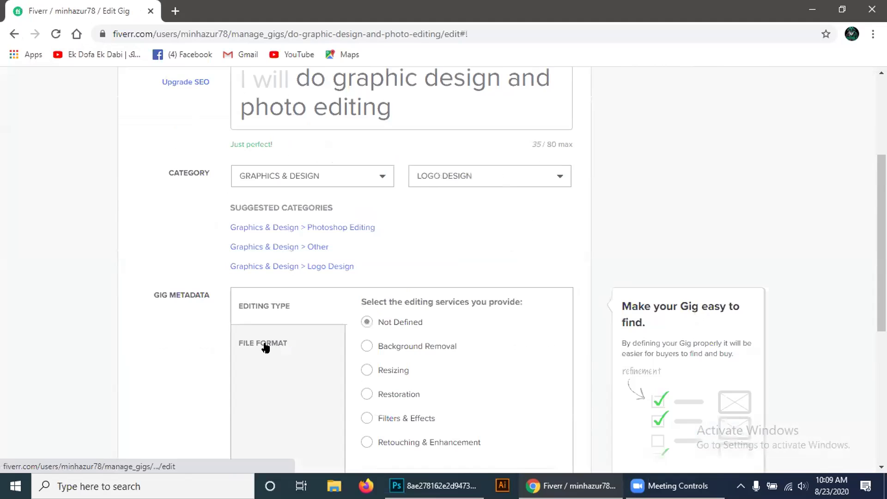
scroll(406, 275, down, 3)
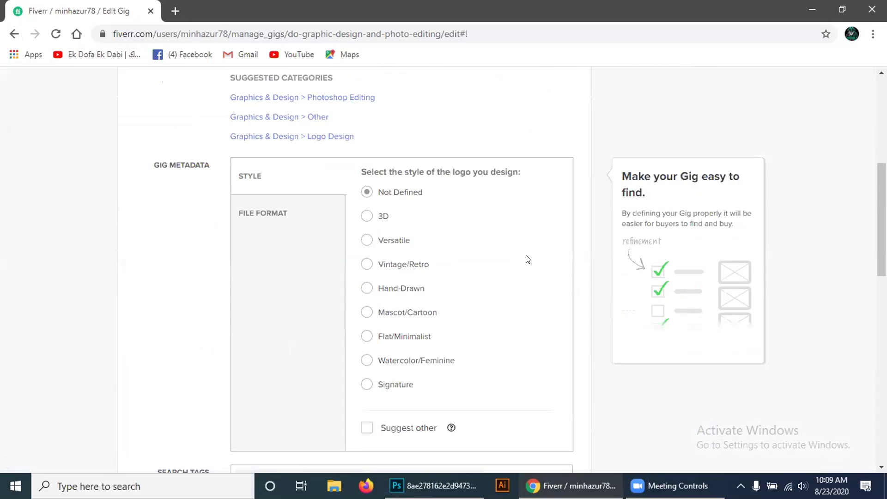
scroll(527, 259, down, 1)
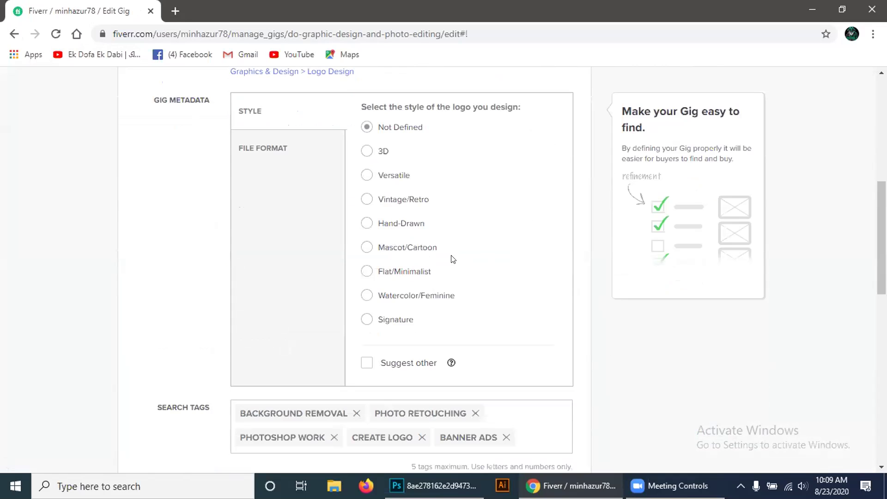
Step: Select AI, JPG, PDF and PNG as the file formats in the logo design metadata, leaving PSD unselected
click(287, 142)
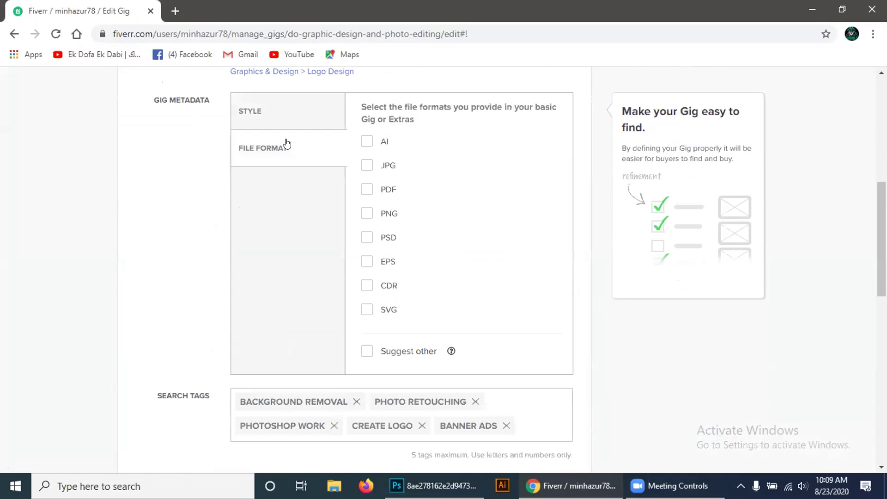
click(366, 142)
click(366, 165)
click(367, 189)
click(367, 213)
click(366, 239)
click(367, 238)
scroll(393, 224, up, 3)
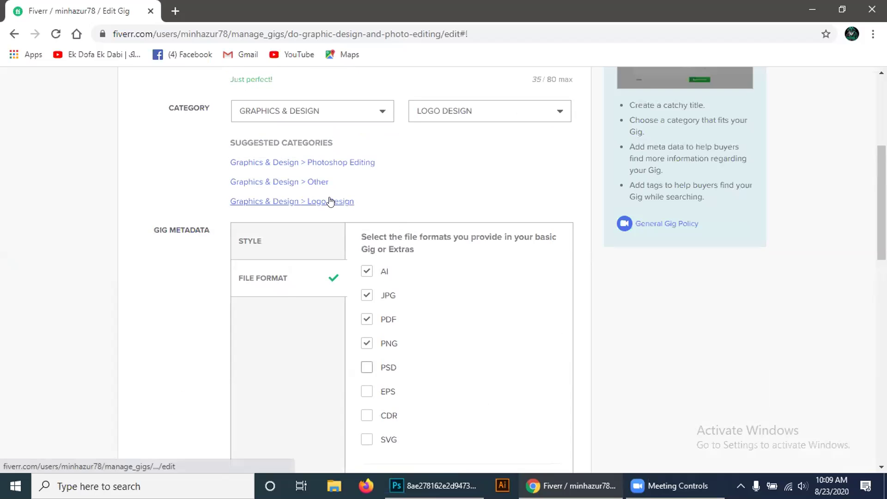
Step: Try Illustration as the Gig's subcategory, and replace it with Photoshop Editing
click(549, 111)
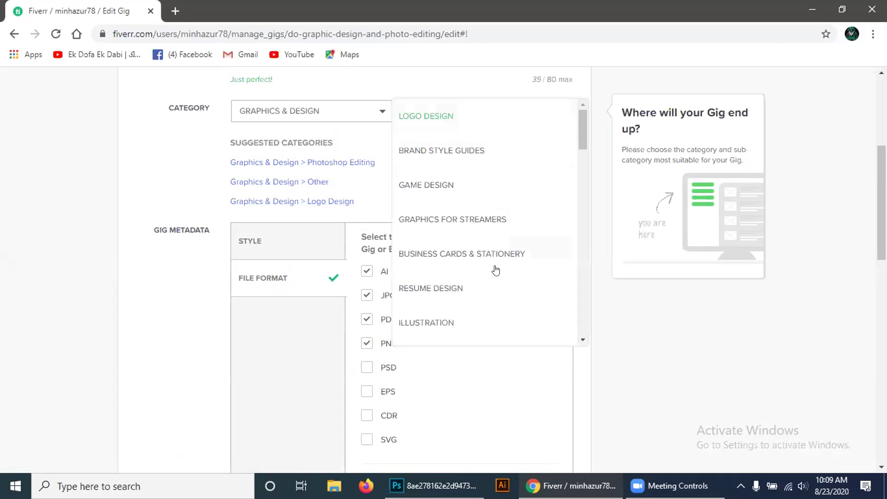
click(467, 322)
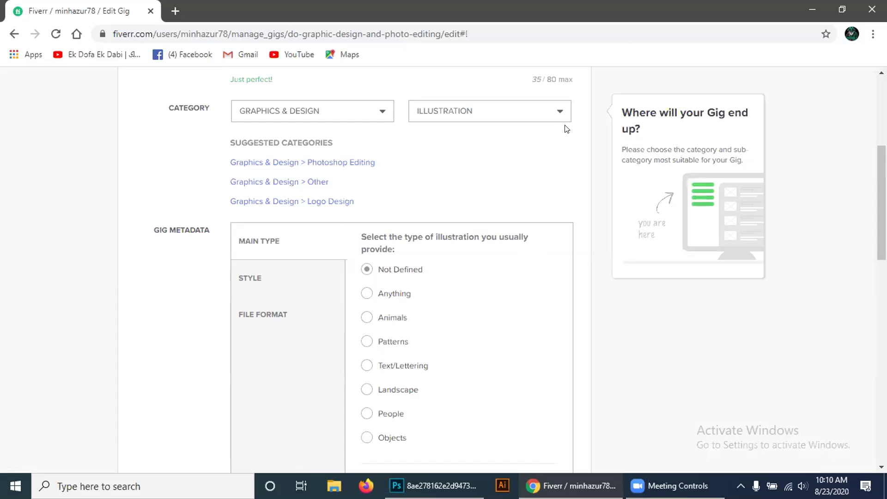
click(557, 113)
scroll(475, 258, down, 3)
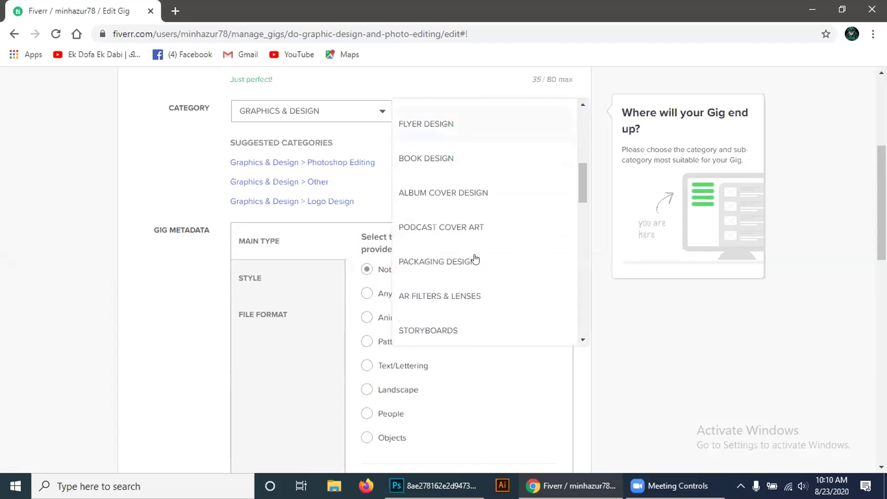
scroll(476, 260, down, 5)
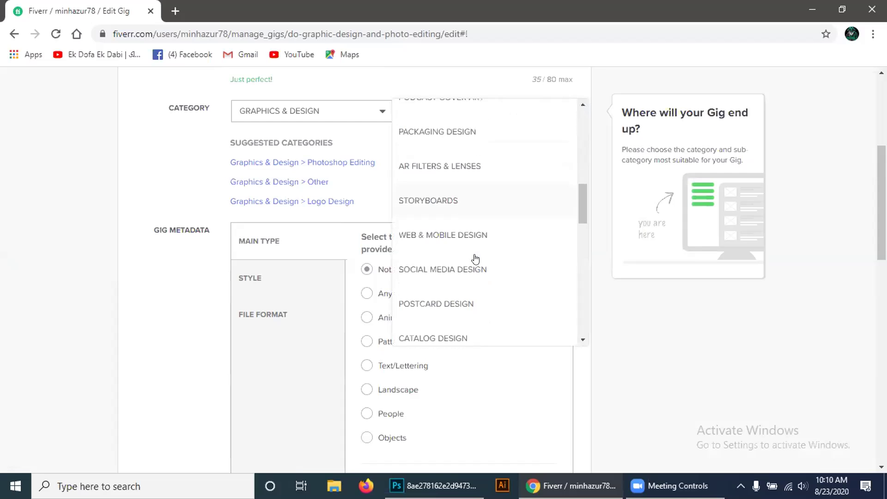
scroll(475, 259, down, 3)
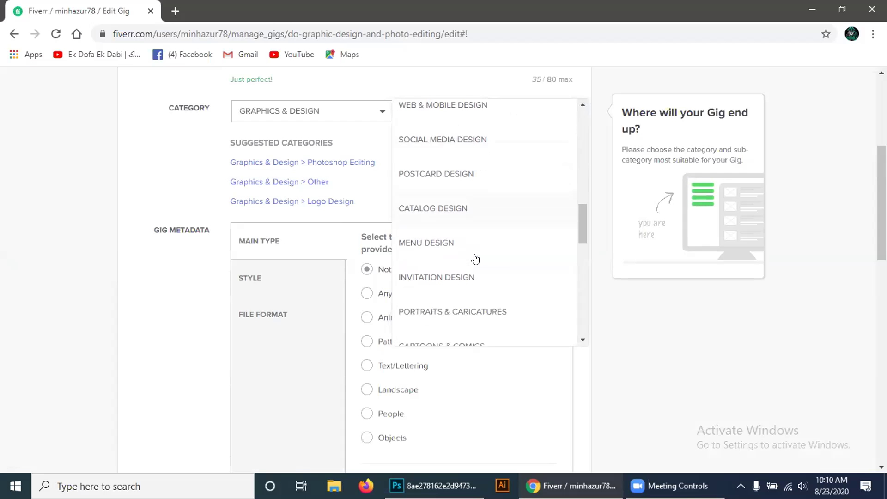
scroll(474, 258, down, 4)
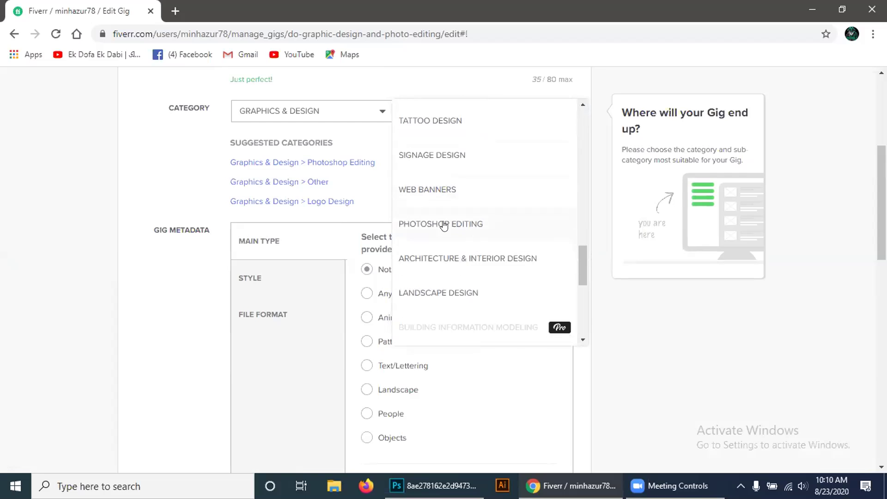
click(464, 225)
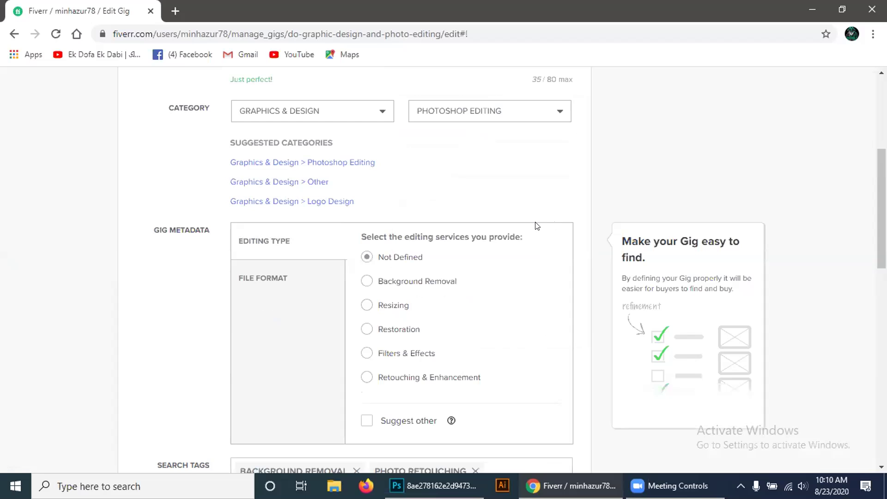
Step: Set the editing type in the Gig metadata to Background Removal
scroll(537, 226, down, 3)
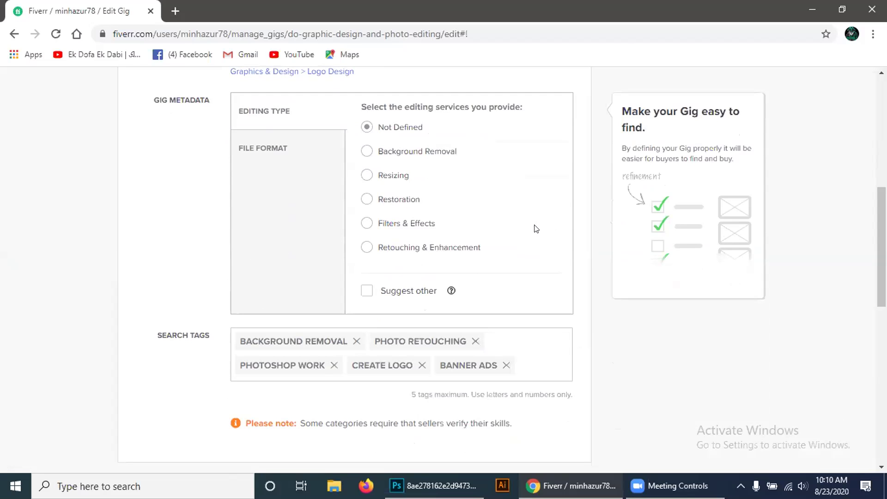
click(387, 153)
scroll(534, 196, down, 1)
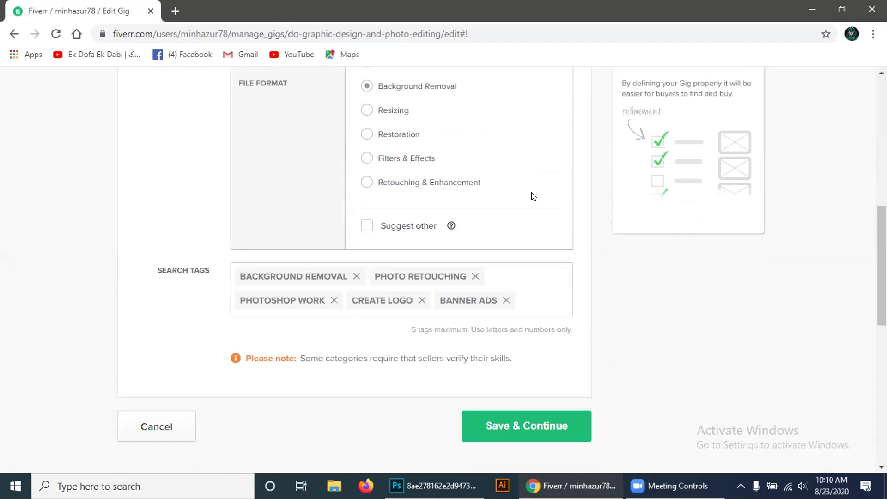
scroll(533, 197, up, 1)
Step: Select JPEG, PDF, PNG, PSD and RAW as the file formats in the Gig metadata
click(288, 144)
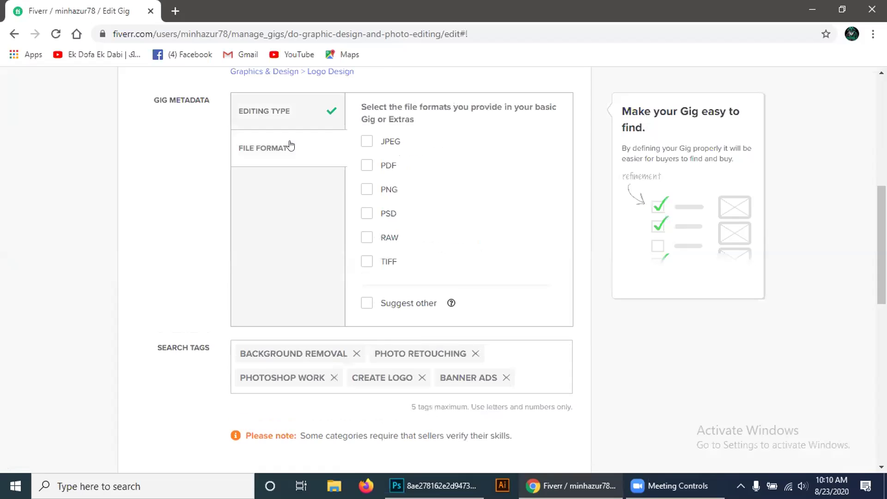
click(367, 141)
click(367, 165)
click(368, 189)
click(368, 213)
click(366, 238)
Step: Remove the Create Logo tag from the Gig's search tags
scroll(395, 301, down, 1)
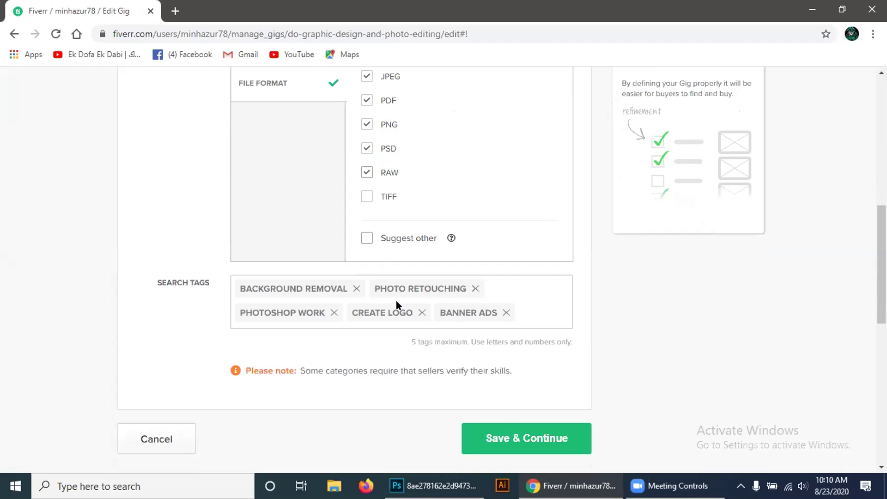
scroll(397, 298, down, 1)
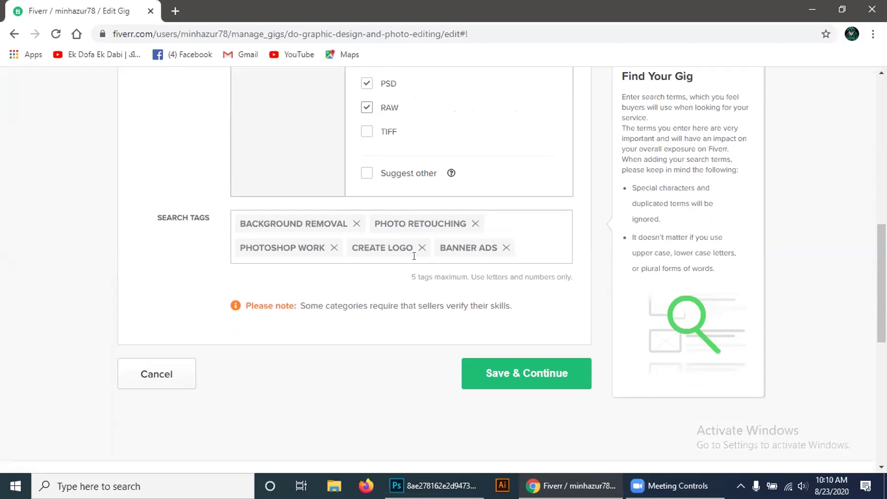
click(419, 249)
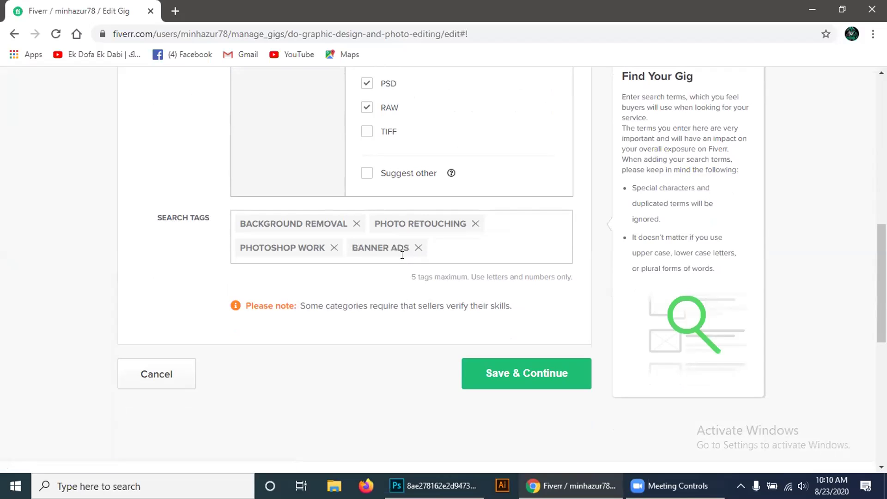
Step: Remove the Banner Ads tag from the Gig's search tags
click(418, 248)
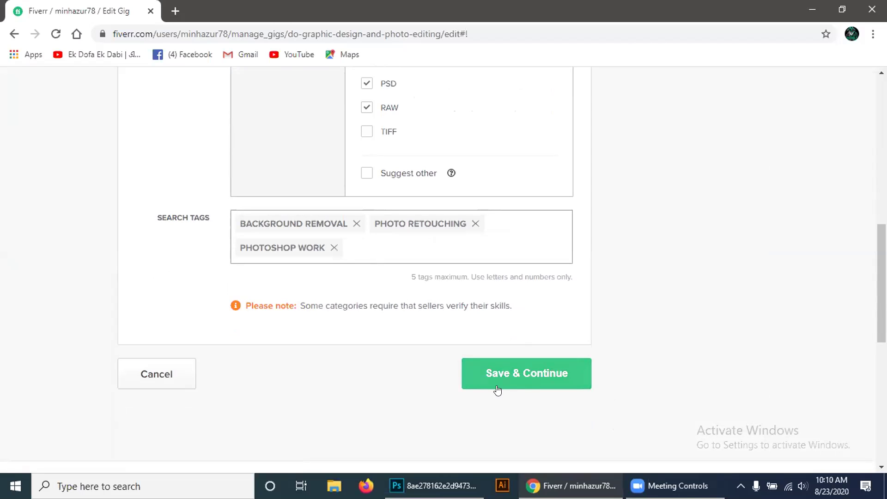
click(331, 260)
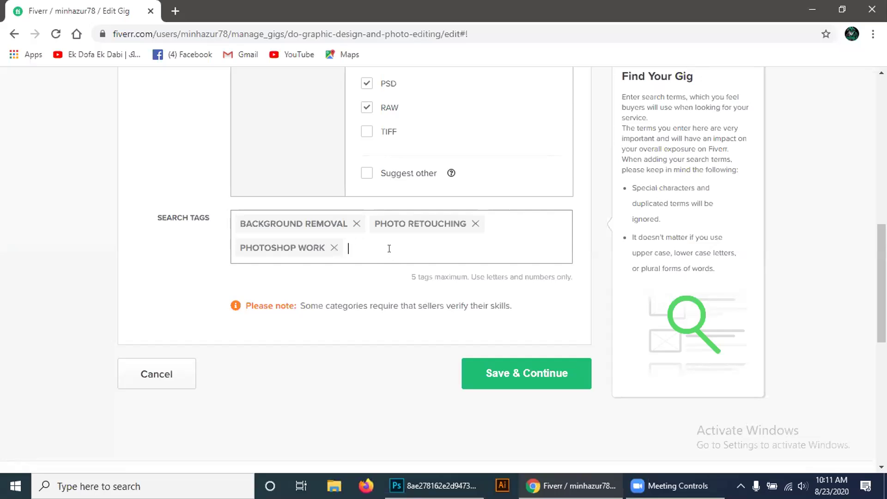
scroll(389, 248, up, 10)
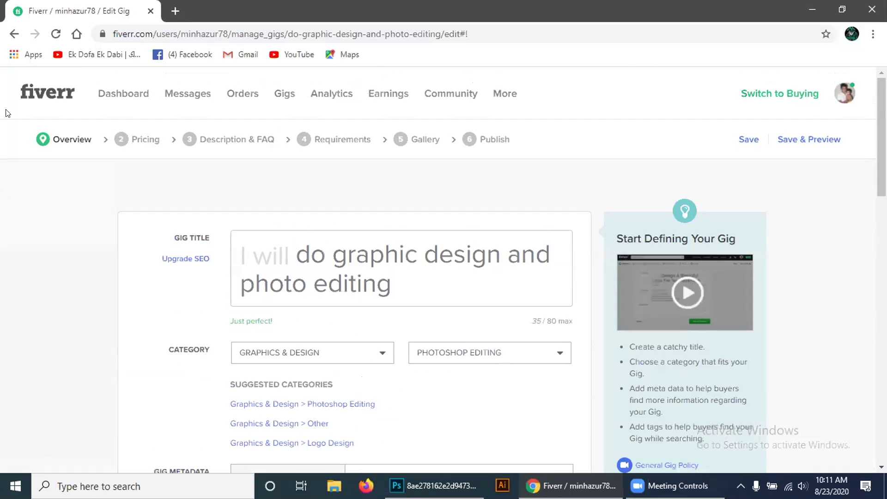
Step: Open the draft Gig for graphic design and photo editing from the seller profile in a new browser tab
key(ctrl+t)
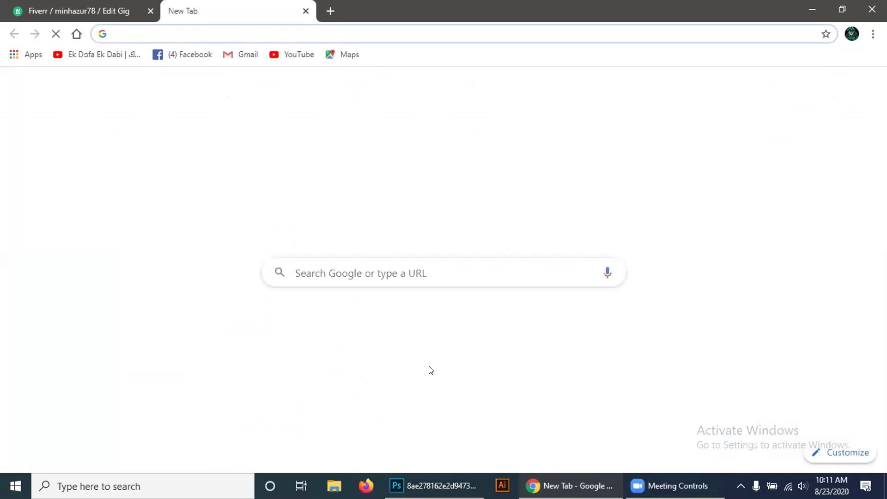
click(467, 341)
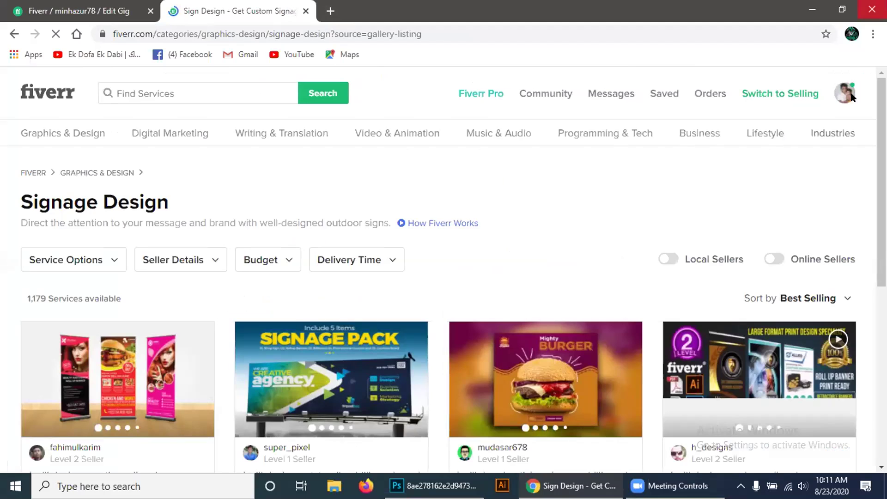
click(837, 98)
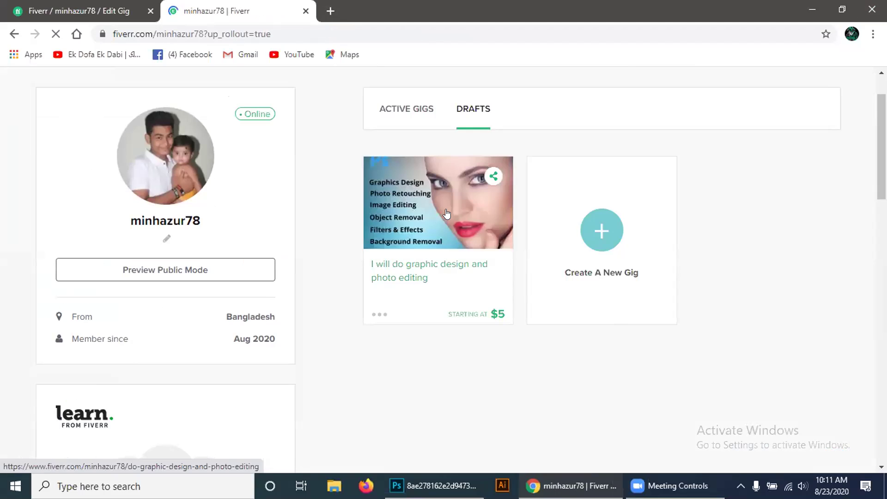
click(449, 210)
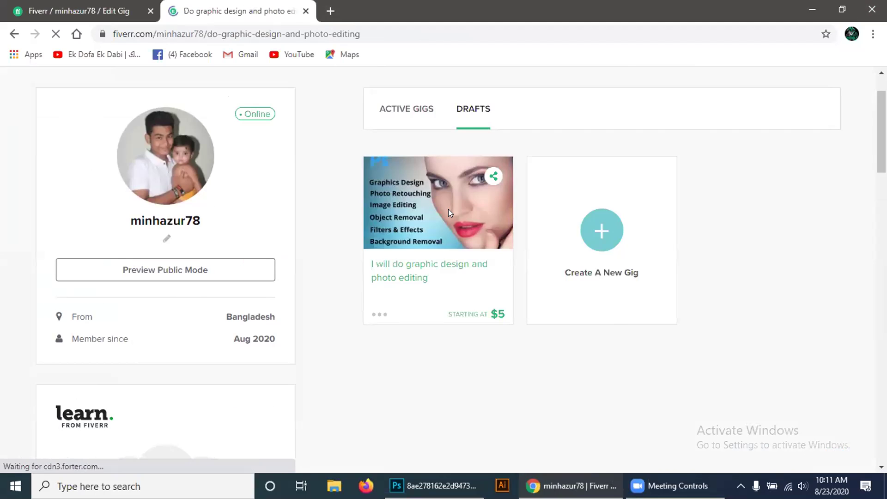
Step: Examine the draft Gig's page, including its title, gallery image, Basic package and description
scroll(446, 213, down, 5)
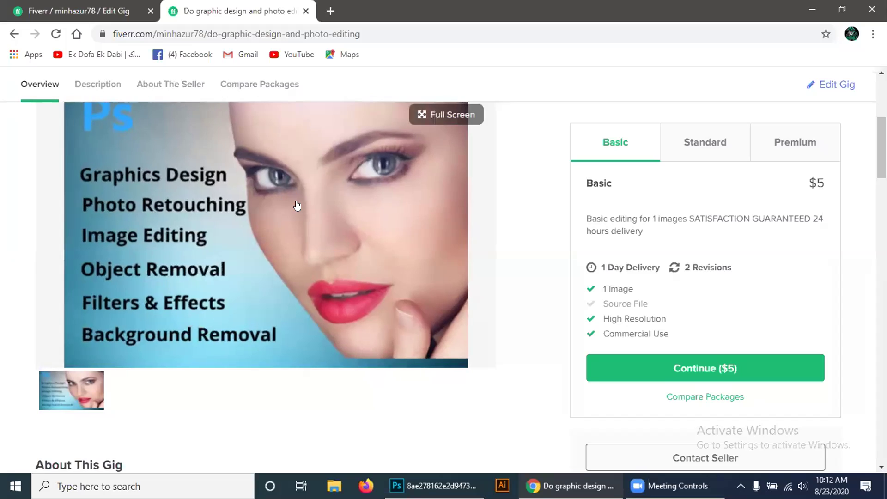
scroll(503, 254, down, 3)
scroll(504, 255, up, 9)
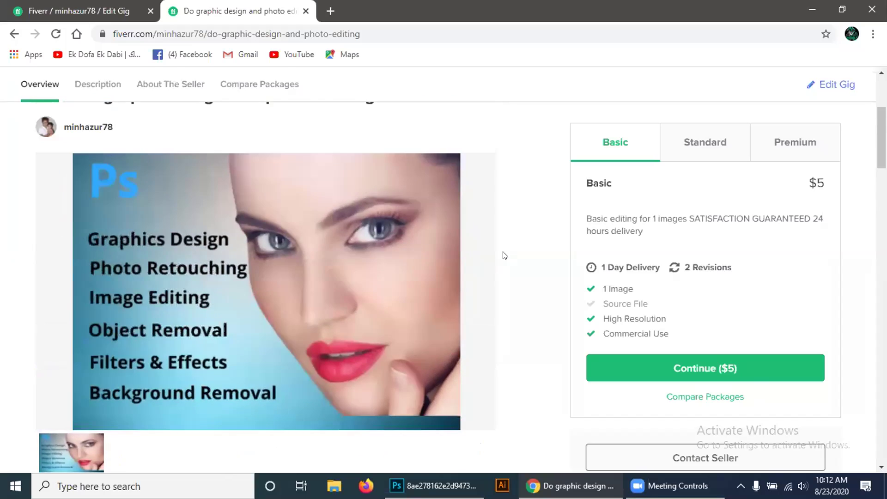
scroll(504, 256, down, 2)
scroll(504, 256, up, 2)
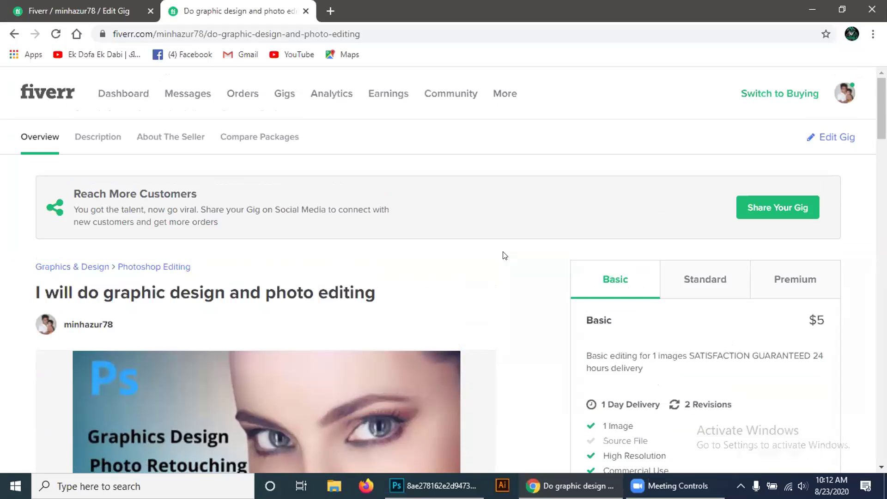
scroll(504, 255, down, 7)
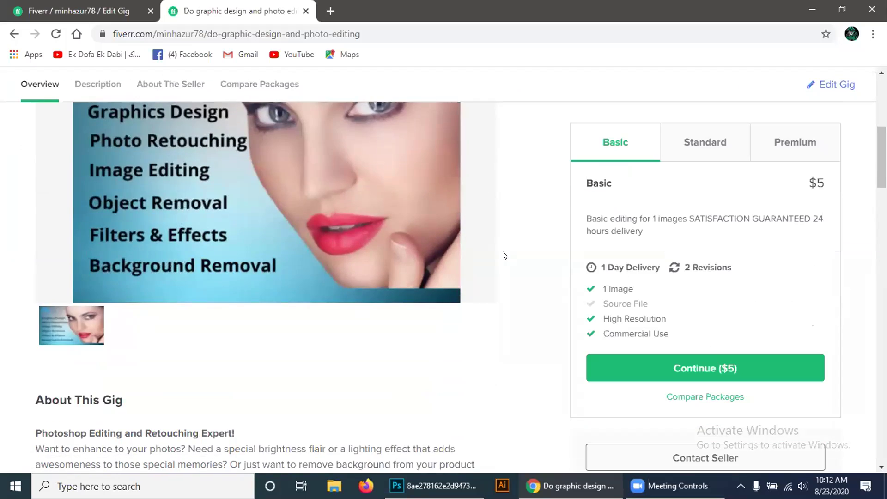
scroll(505, 255, down, 5)
scroll(505, 256, up, 8)
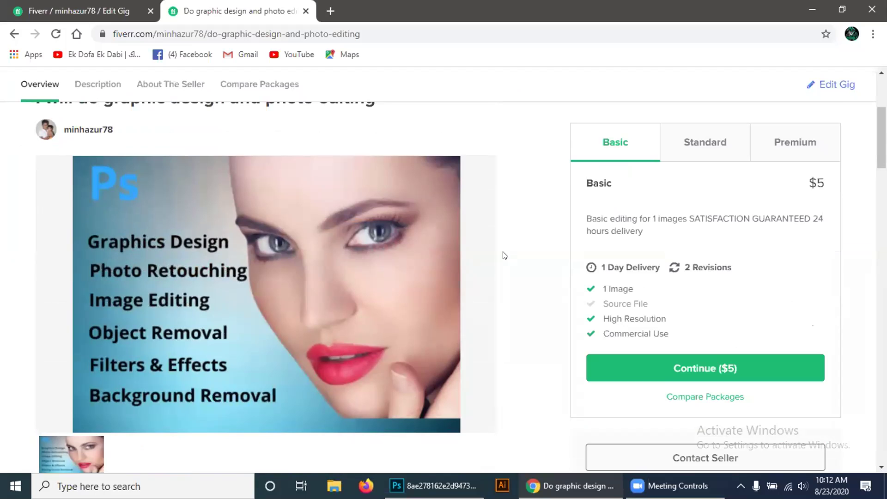
scroll(504, 256, up, 2)
scroll(504, 255, down, 2)
Step: Switch to Illustrator and start setting up a new document
mouse_move(431, 259)
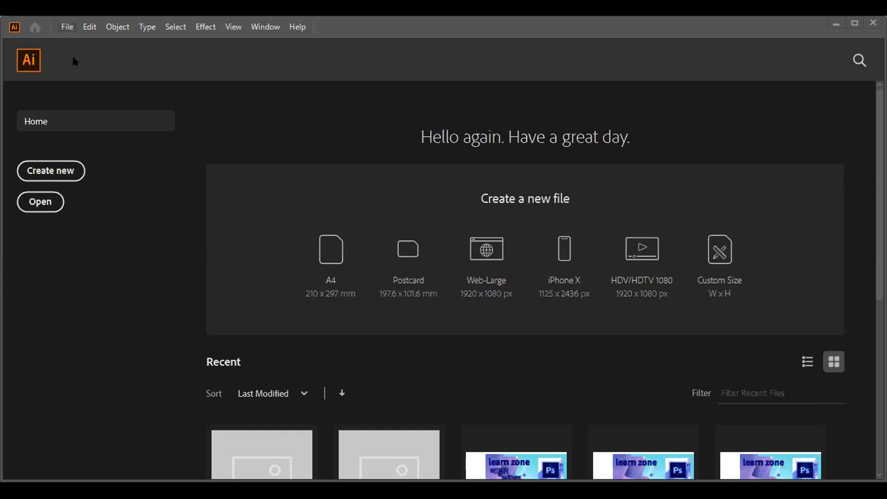
key(alt+f)
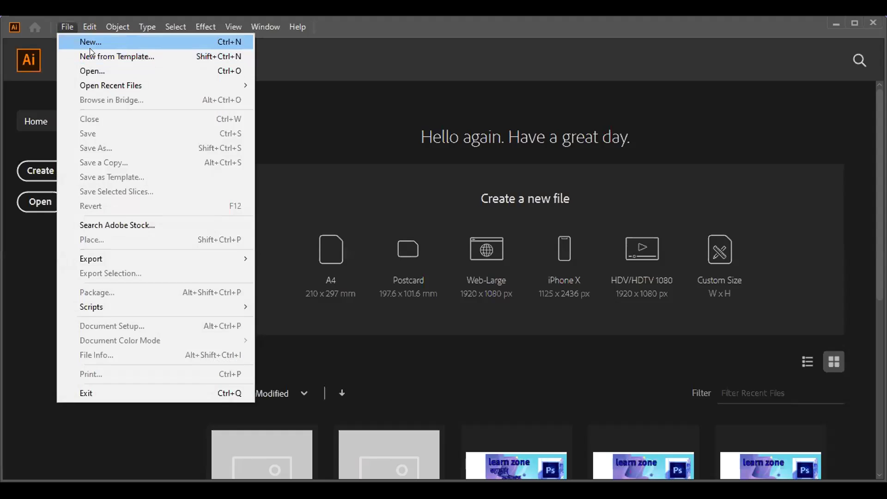
click(90, 46)
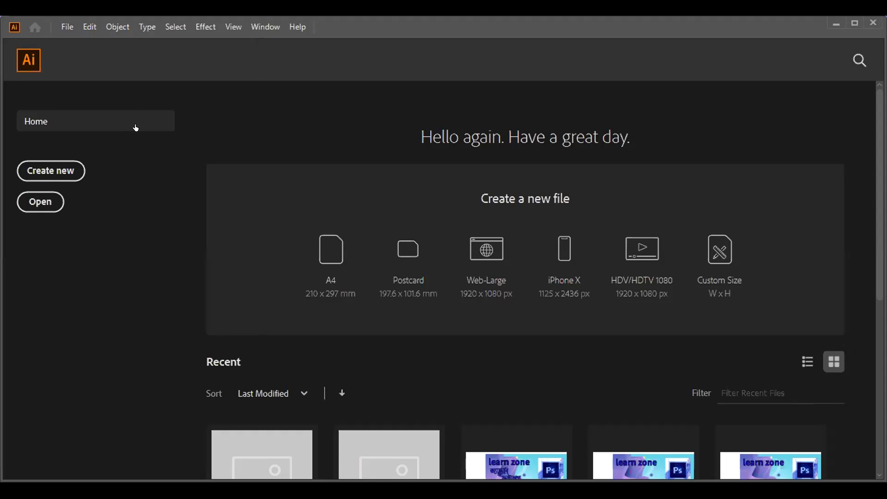
key(ctrl+n)
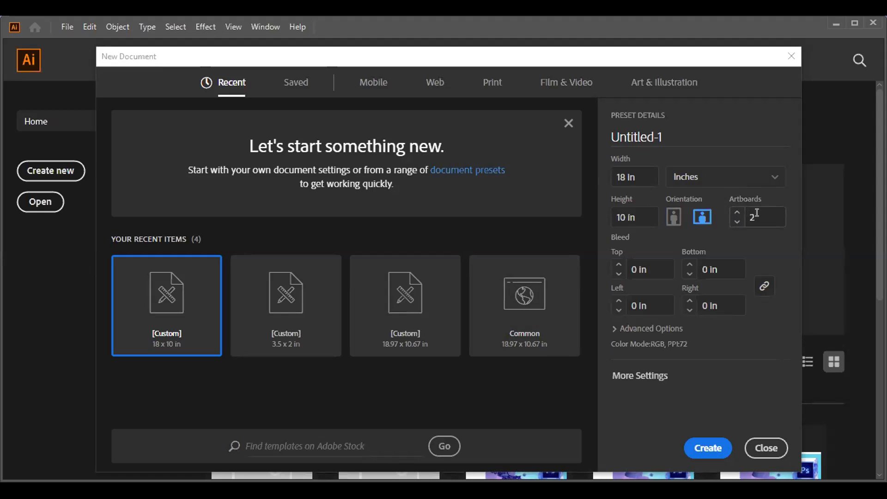
Step: Set the number of artboards for the new document to 1
click(736, 213)
click(736, 213)
click(736, 213)
click(736, 213)
click(736, 213)
click(736, 213)
click(736, 214)
click(736, 214)
click(735, 213)
click(736, 214)
click(735, 214)
click(735, 213)
click(735, 214)
click(736, 213)
click(736, 213)
click(736, 222)
click(735, 222)
click(735, 222)
click(736, 222)
click(736, 222)
click(735, 222)
click(735, 223)
click(735, 222)
click(735, 222)
click(735, 222)
click(736, 222)
click(736, 222)
click(736, 222)
click(735, 222)
click(735, 222)
click(735, 222)
click(734, 222)
Step: Set the new document's bleed to 0.5 in on all four sides
click(651, 267)
key(BackSpace)
text(.)
text(50)
Step: Check the advanced colour mode choices, keep RGB Color, and create the 18 x 10 in document
click(614, 330)
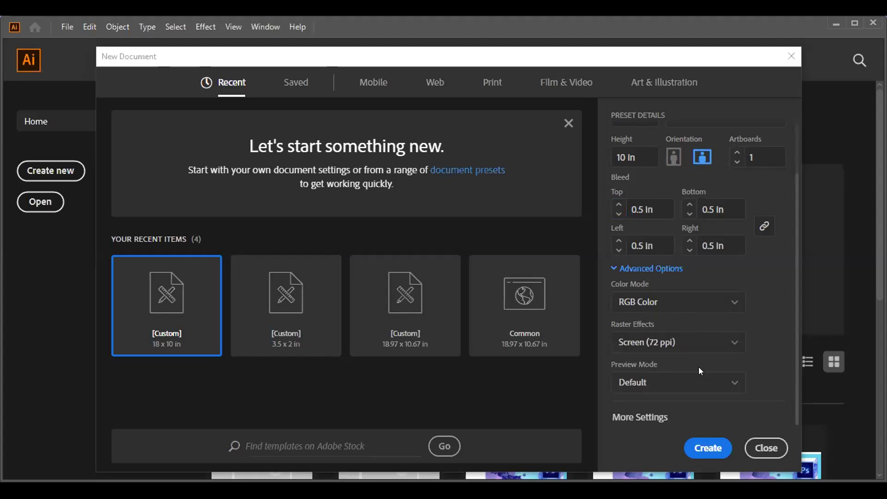
click(734, 300)
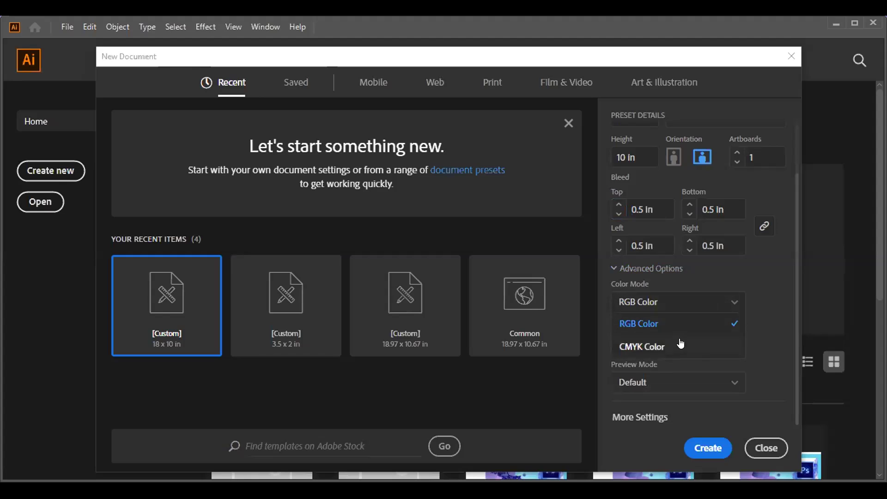
click(769, 319)
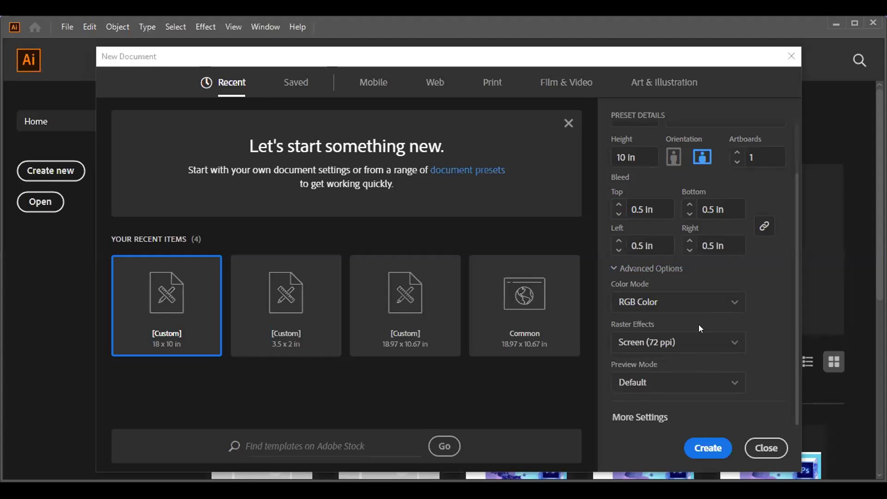
click(708, 447)
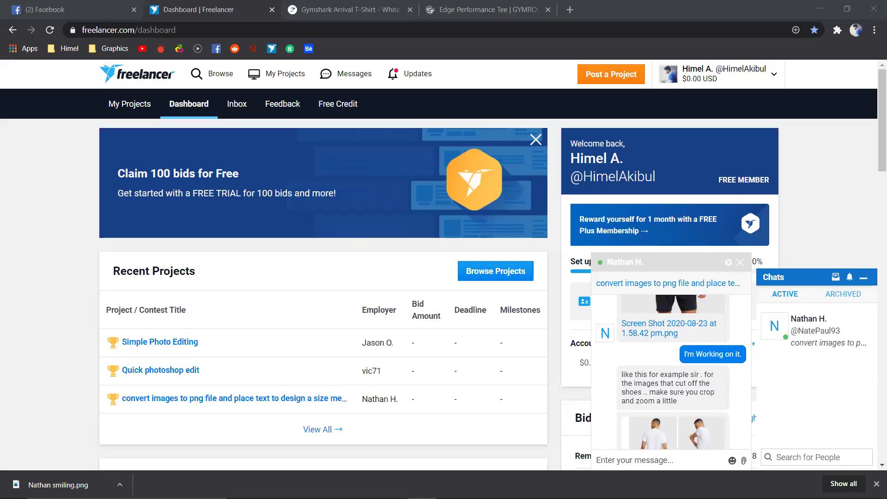
Step: Read through the client's chat messages on Freelancer about converting product images to PNG and cropping them
scroll(686, 352, up, 3)
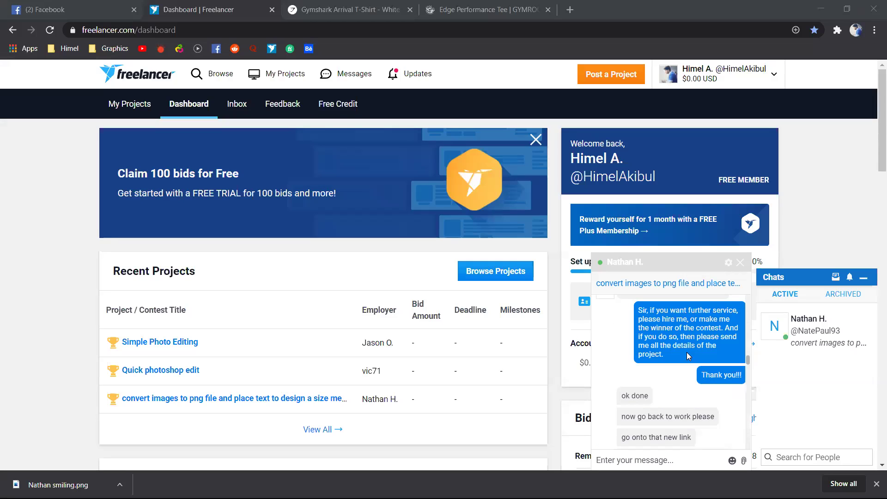
scroll(681, 362, up, 3)
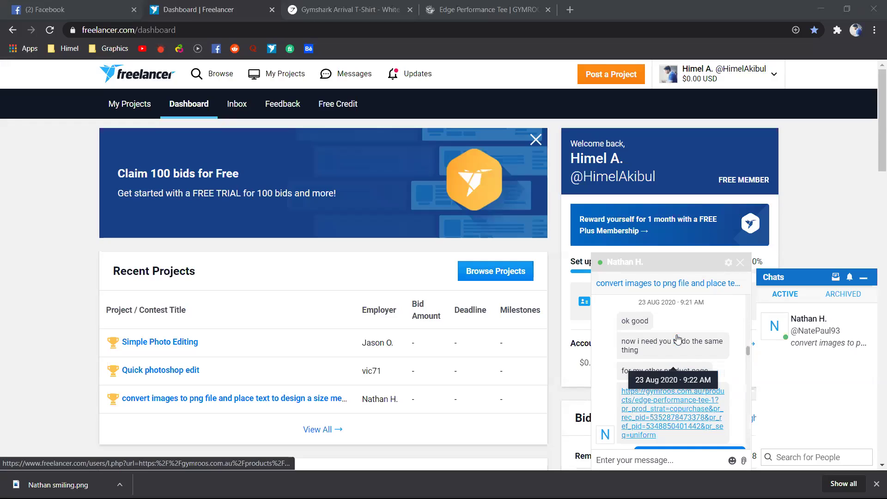
scroll(696, 338, up, 4)
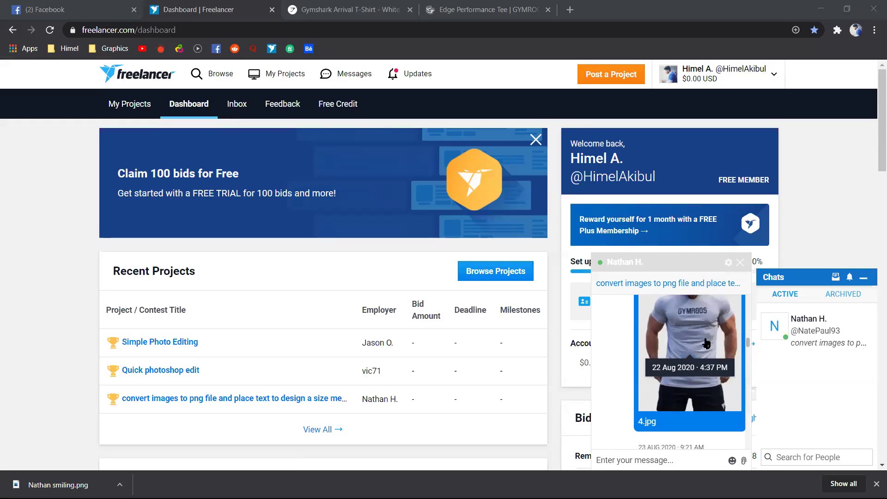
scroll(706, 343, down, 5)
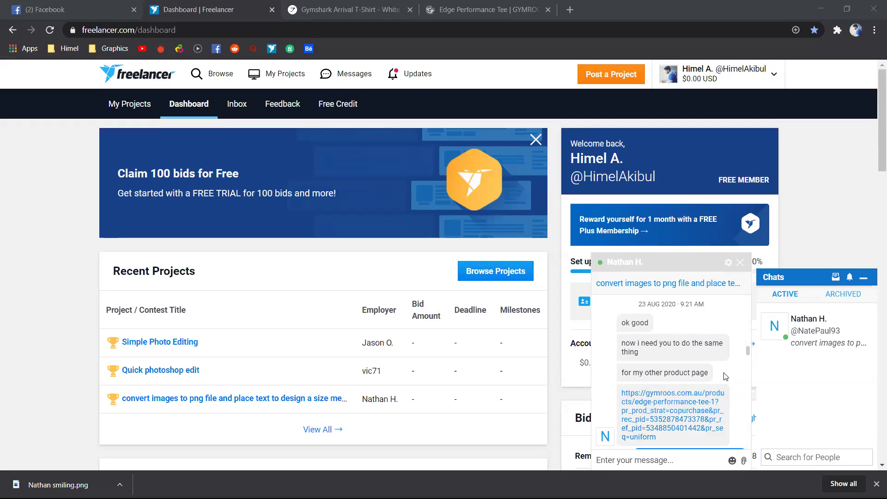
click(737, 405)
scroll(737, 404, down, 2)
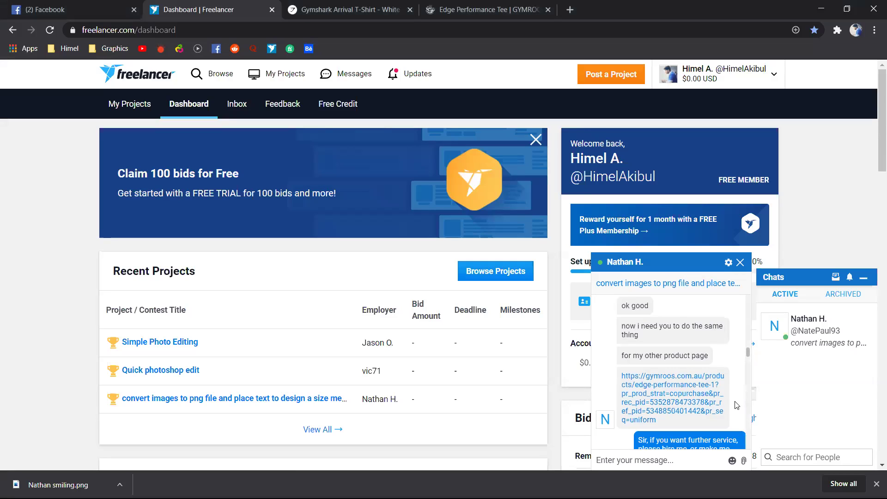
scroll(736, 402, down, 1)
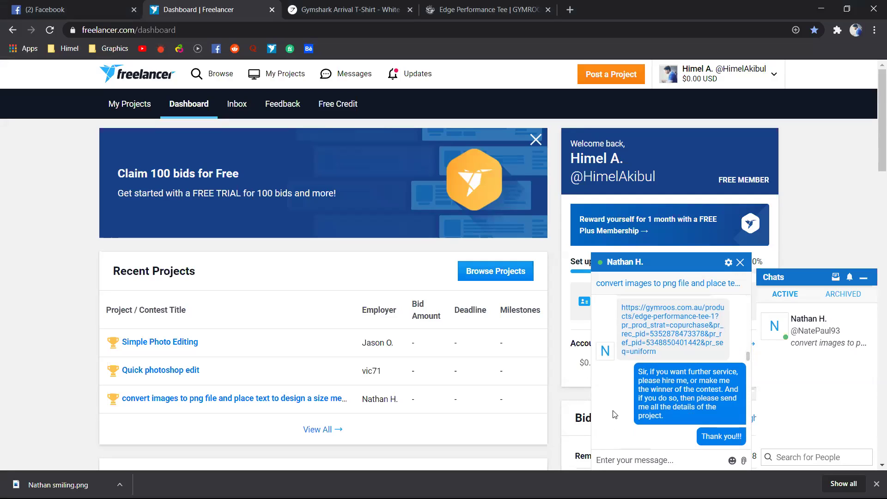
scroll(614, 414, down, 4)
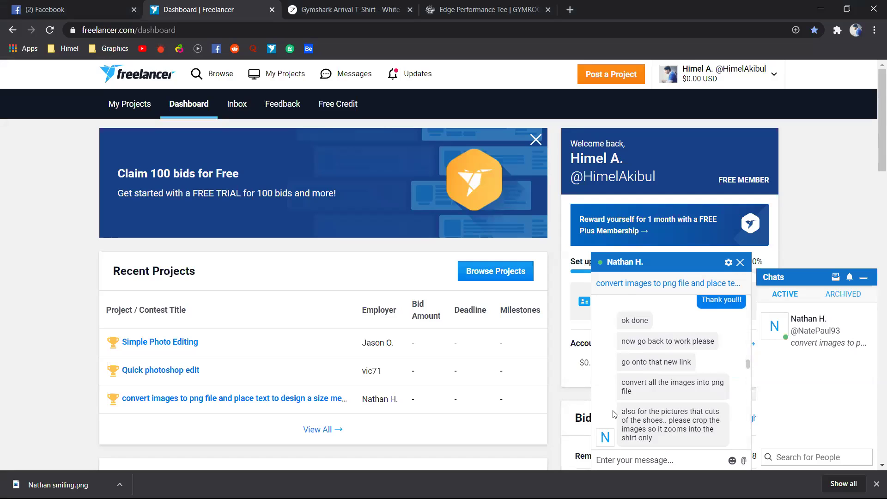
scroll(615, 414, down, 3)
scroll(614, 414, down, 3)
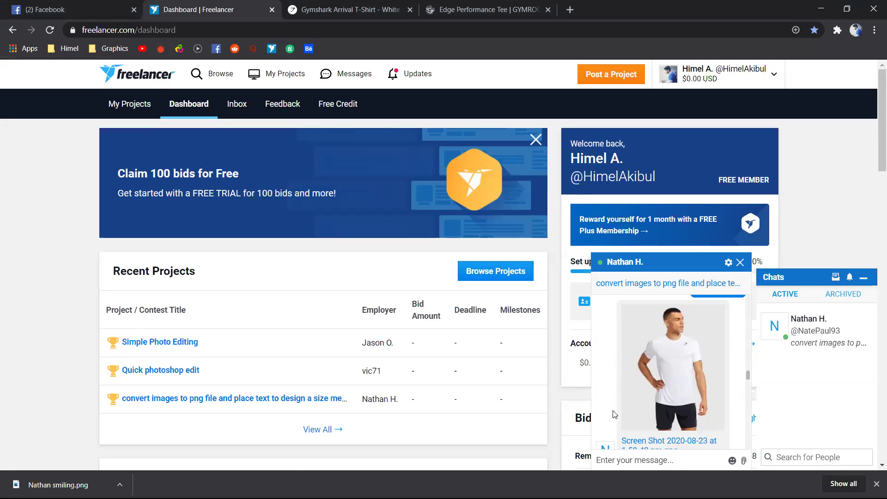
scroll(615, 415, down, 1)
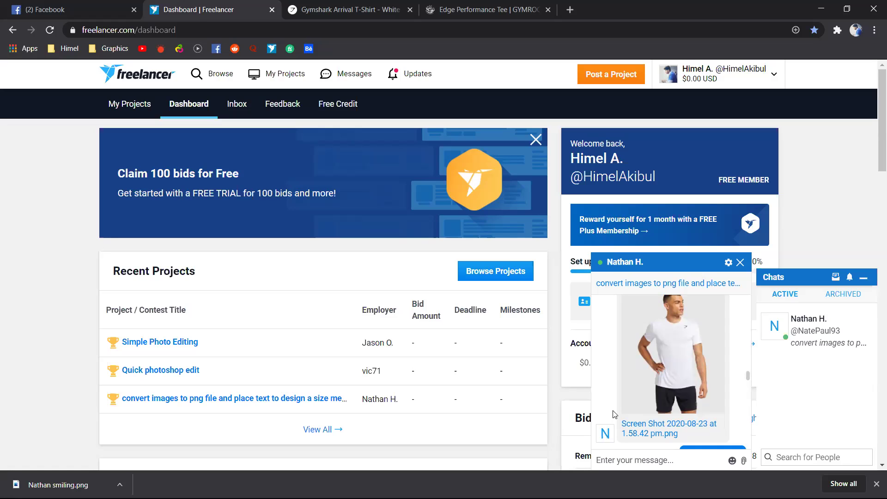
scroll(614, 414, down, 3)
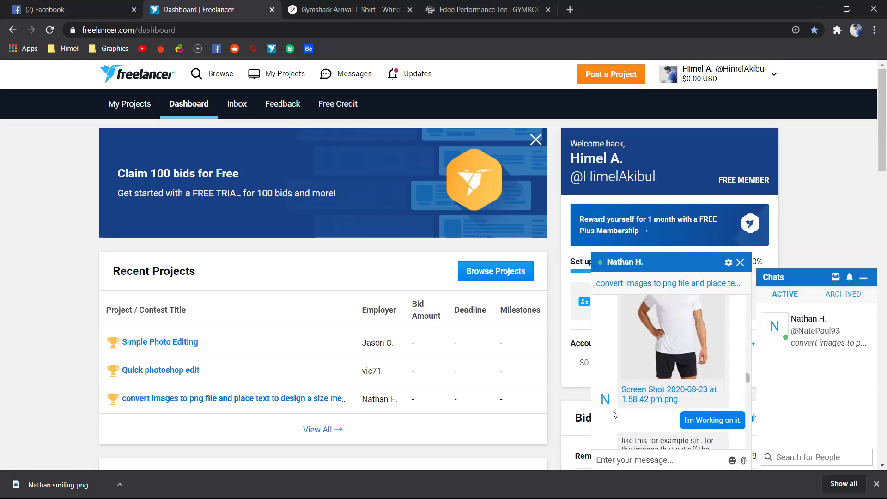
scroll(614, 414, down, 1)
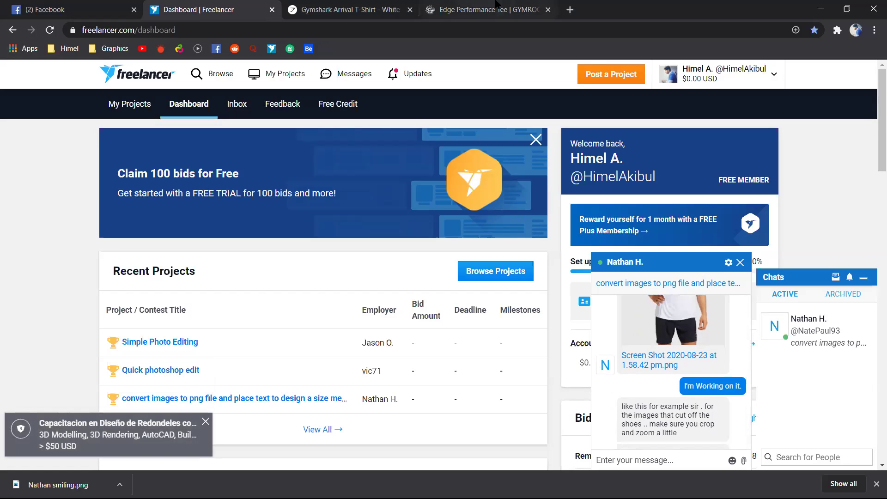
Step: Open Gmail in a new browser tab and read the Freelancer.com email about the signed copyright agreement
click(570, 9)
click(781, 81)
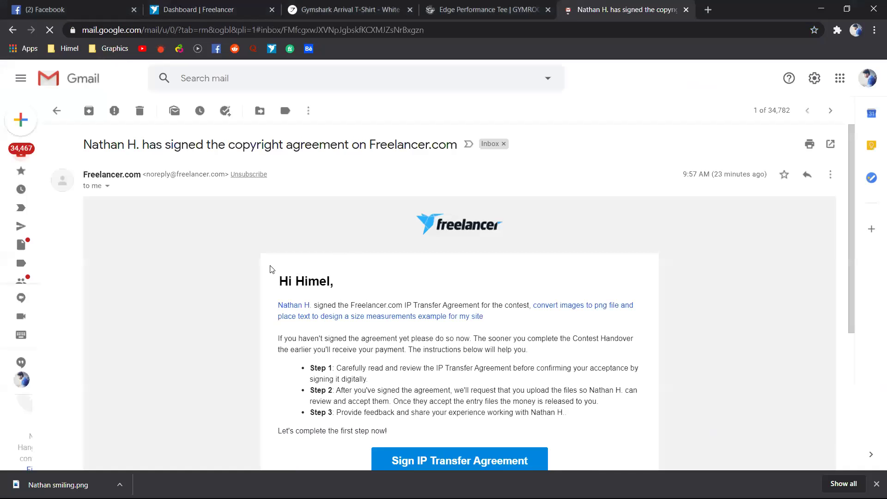
scroll(240, 266, down, 3)
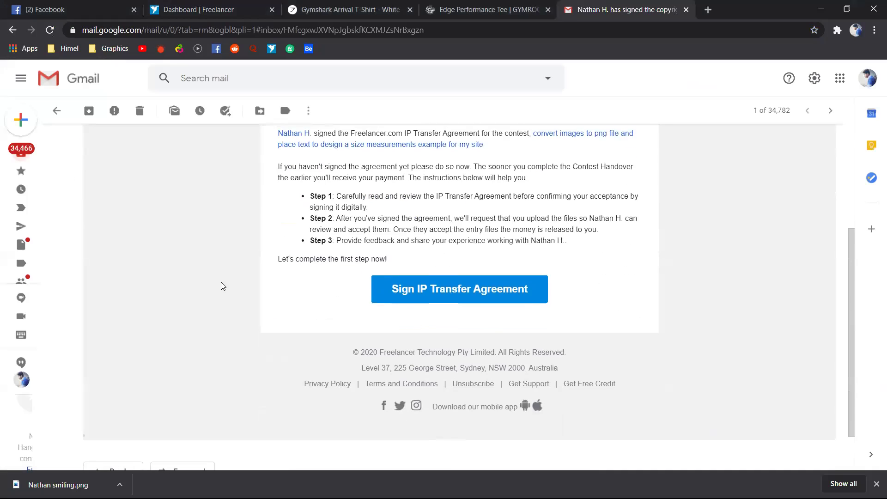
scroll(305, 305, up, 1)
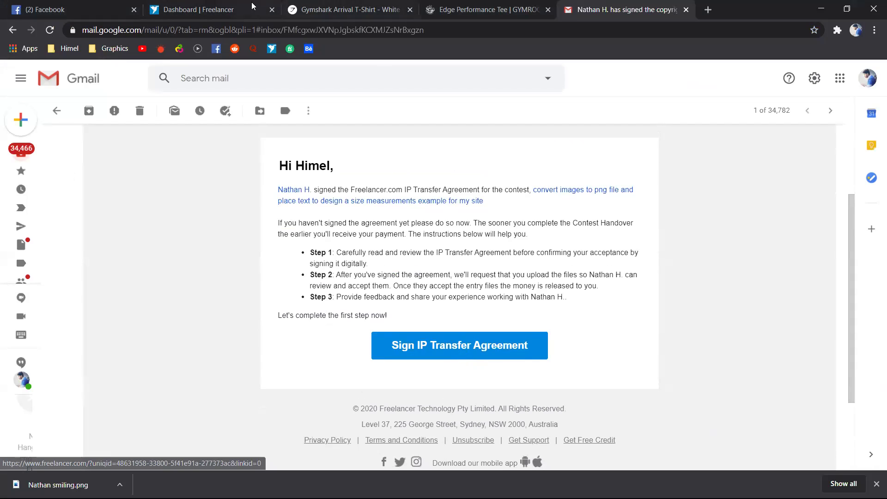
Step: Go from the Freelancer dashboard to the "convert images to png file" contest and open its handover page
click(345, 10)
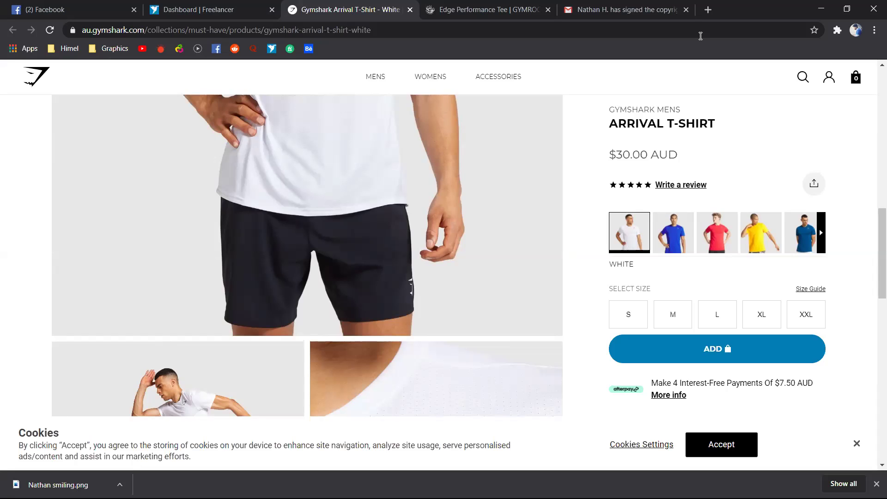
key(ctrl+5)
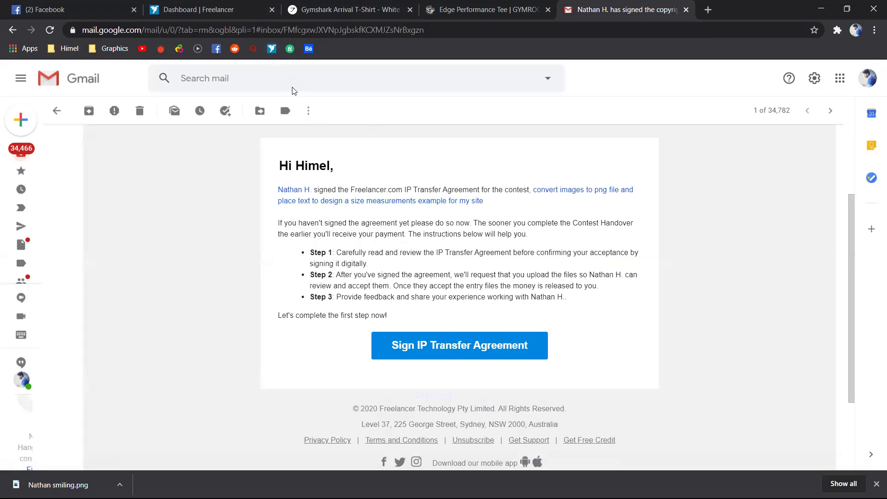
click(222, 7)
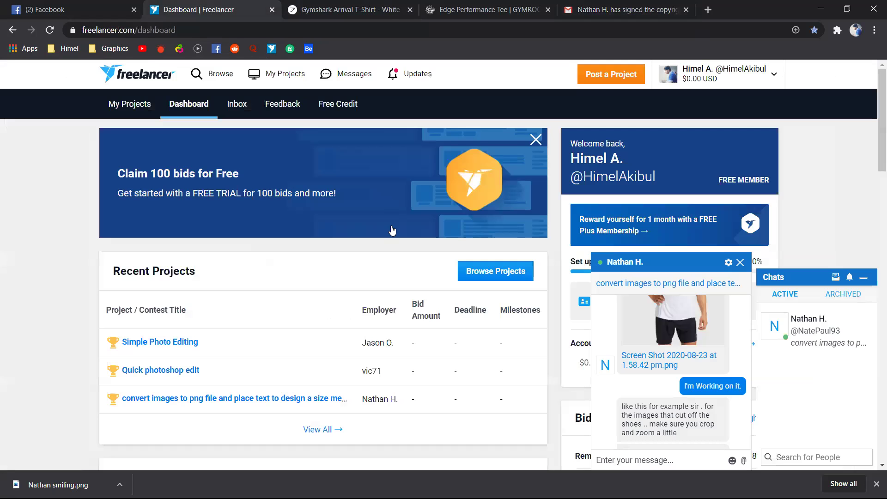
click(205, 404)
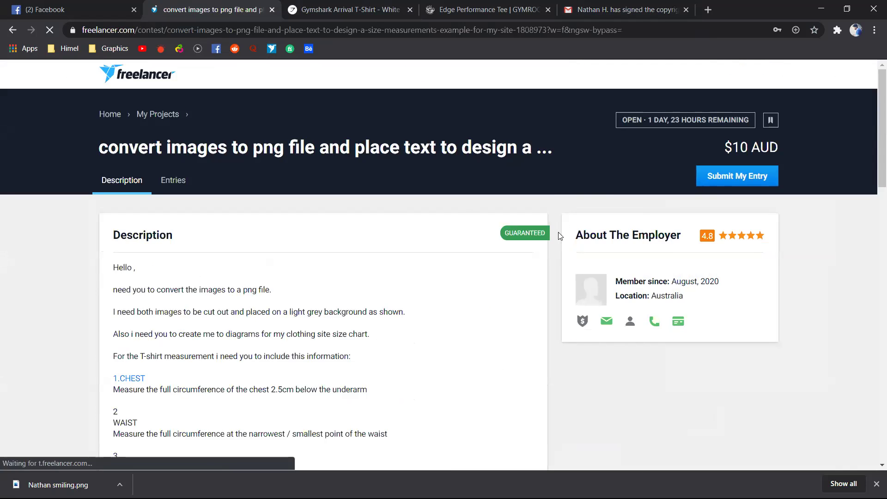
scroll(567, 224, down, 2)
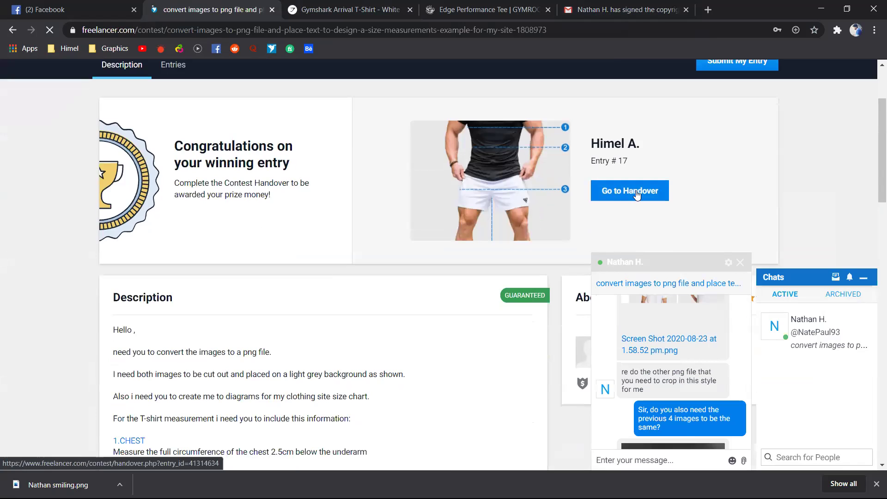
click(636, 193)
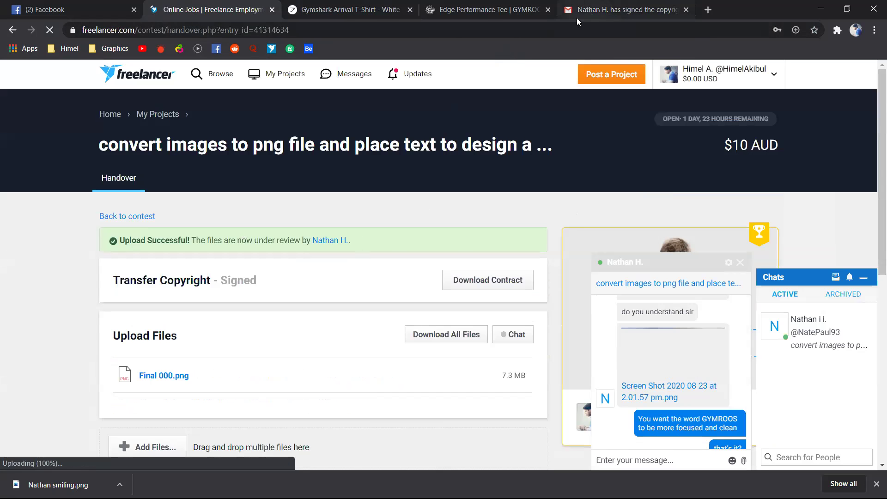
Step: Review the handover page's copyright and uploaded file sections, and reopen the PNG conversion contest from the recent projects
scroll(333, 264, down, 3)
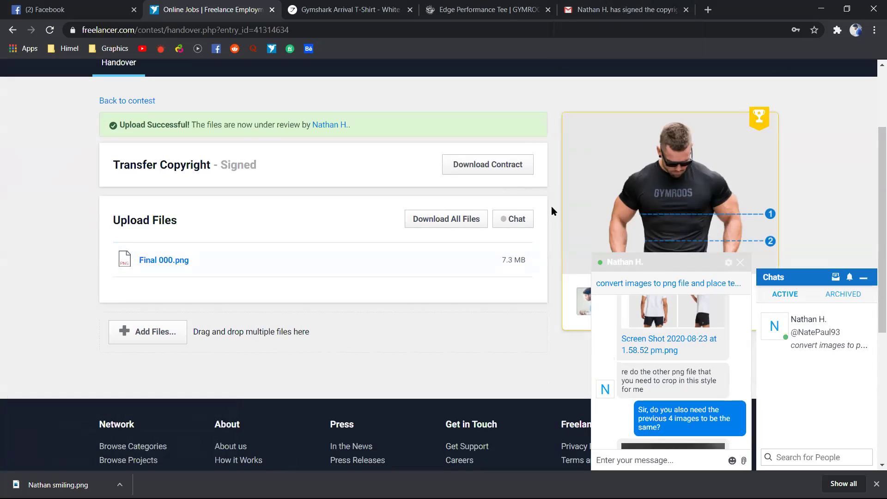
scroll(551, 211, up, 1)
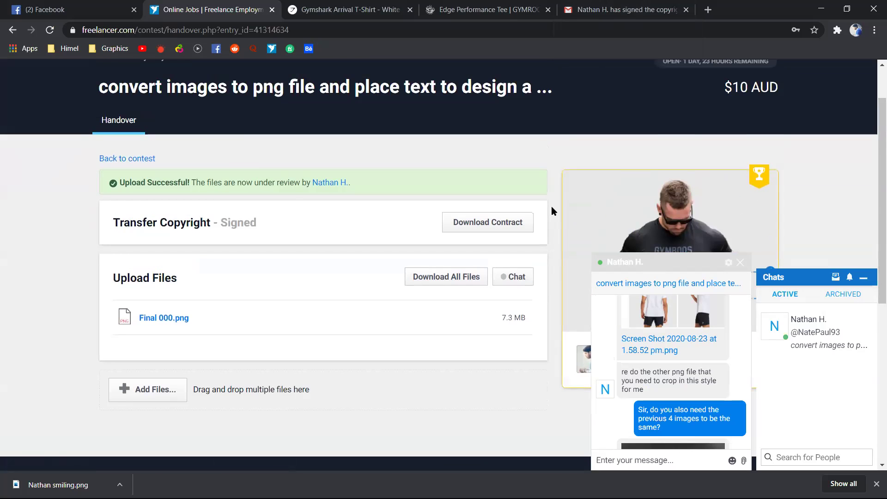
scroll(551, 211, up, 1)
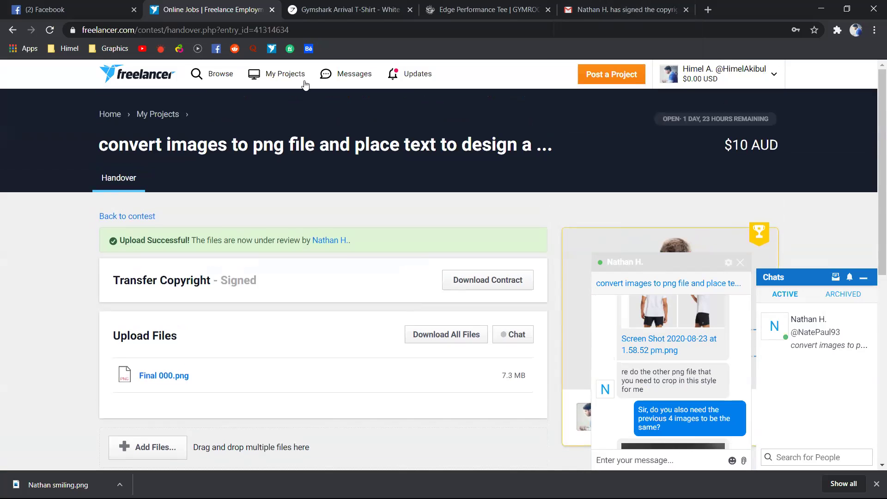
mouse_move(285, 75)
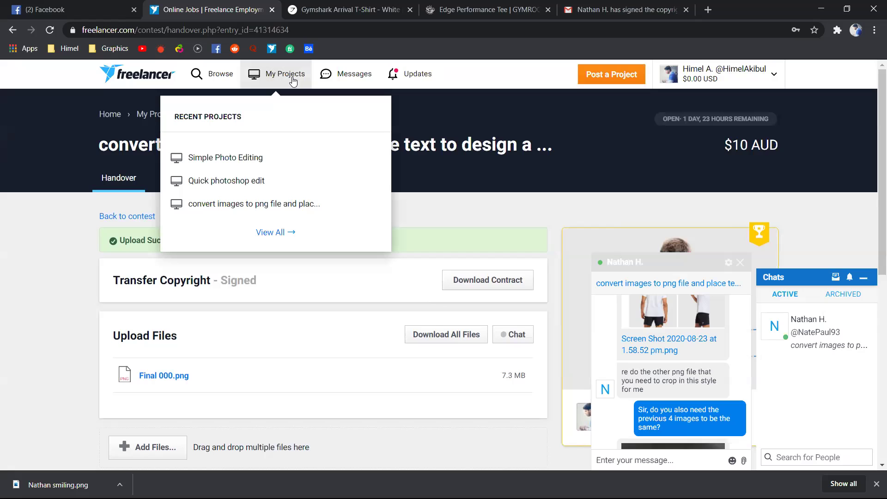
click(265, 204)
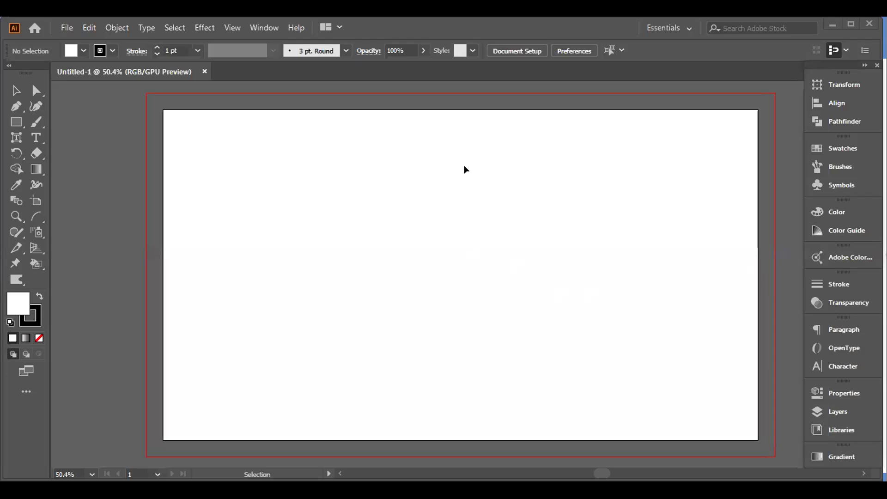
Step: Switch to Illustrator and look over the list of available panels and the Pen, Type and Selection tools
key(space)
click(264, 27)
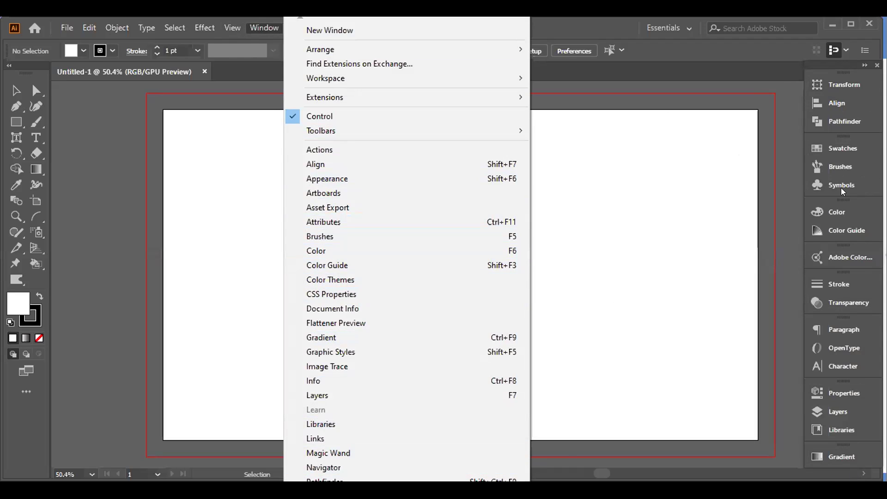
click(731, 279)
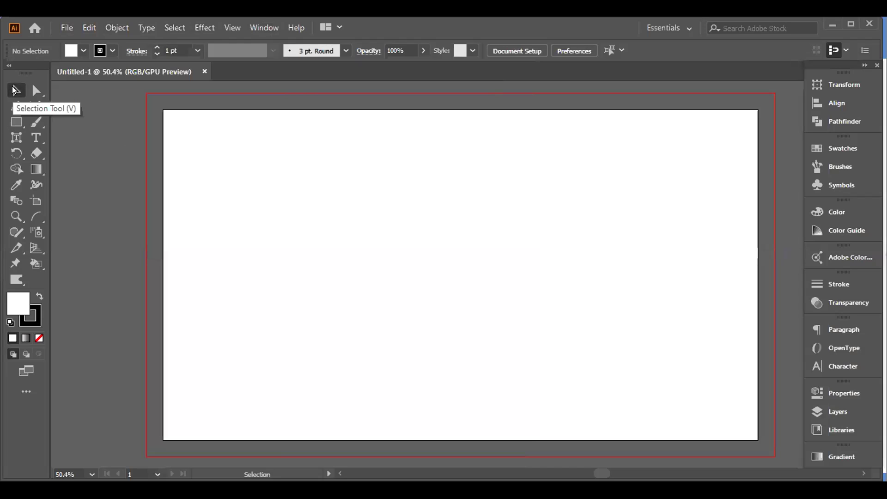
click(13, 106)
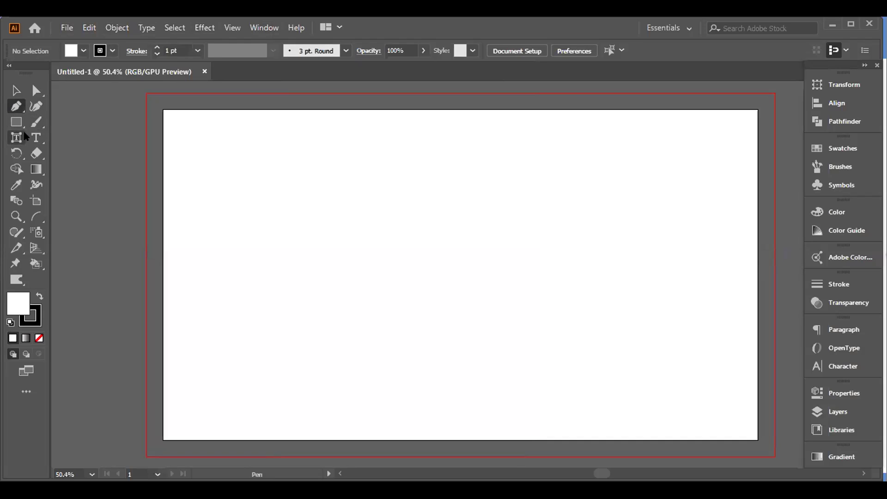
click(37, 138)
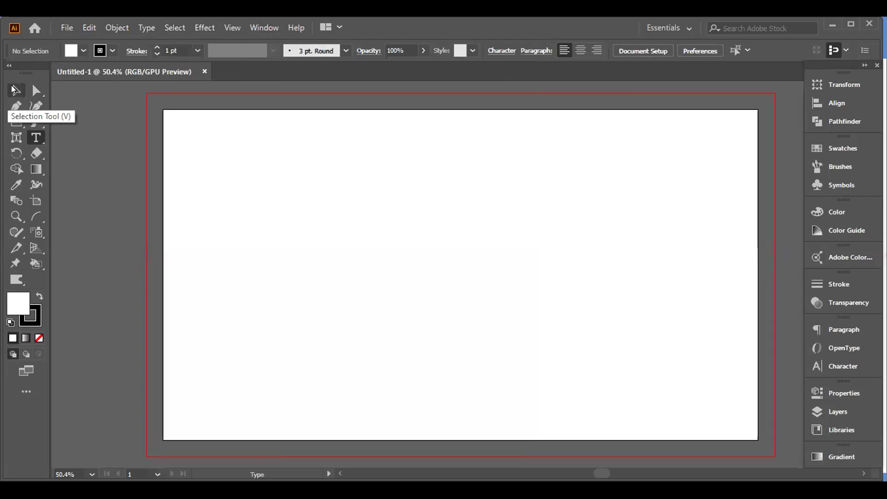
click(13, 89)
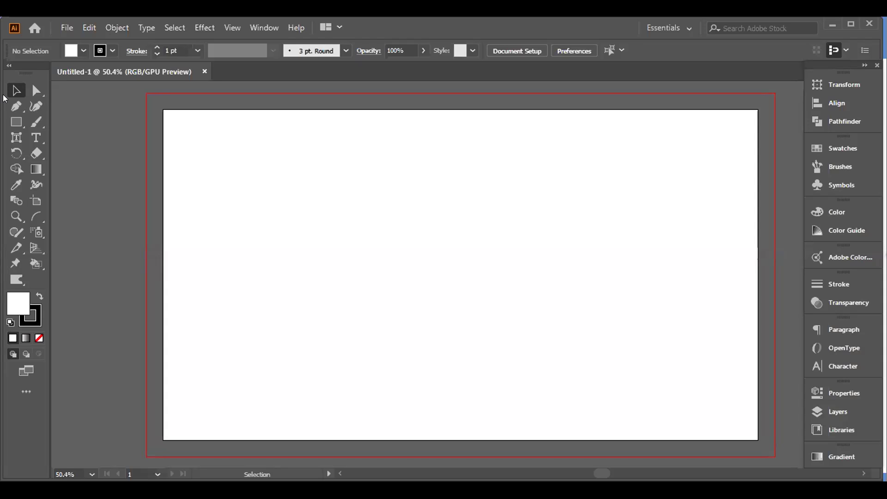
Step: Draw a rectangle in the artboard's upper-left area and fill it with dark red 8C3131
drag(12, 117, 55, 116)
drag(223, 170, 386, 264)
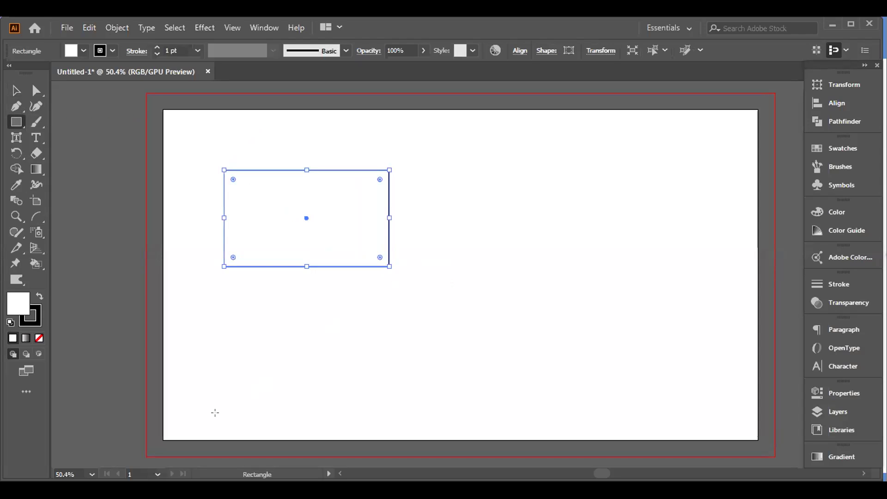
double_click(12, 317)
click(449, 182)
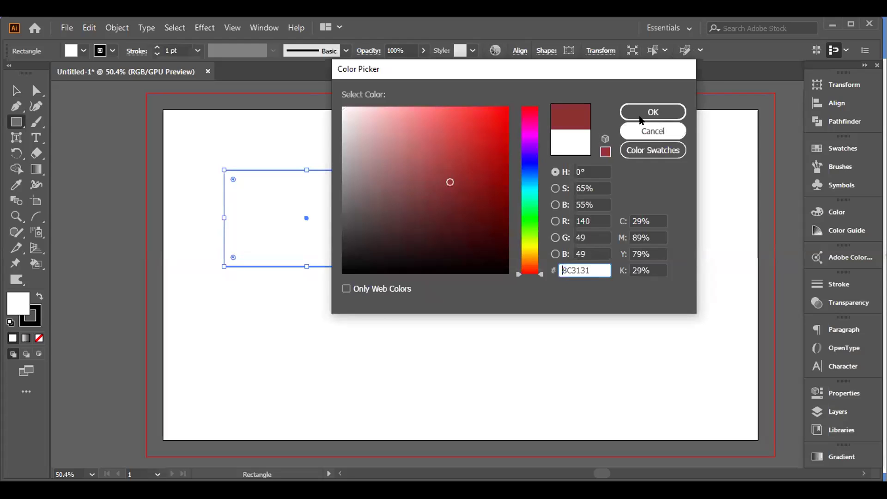
click(652, 111)
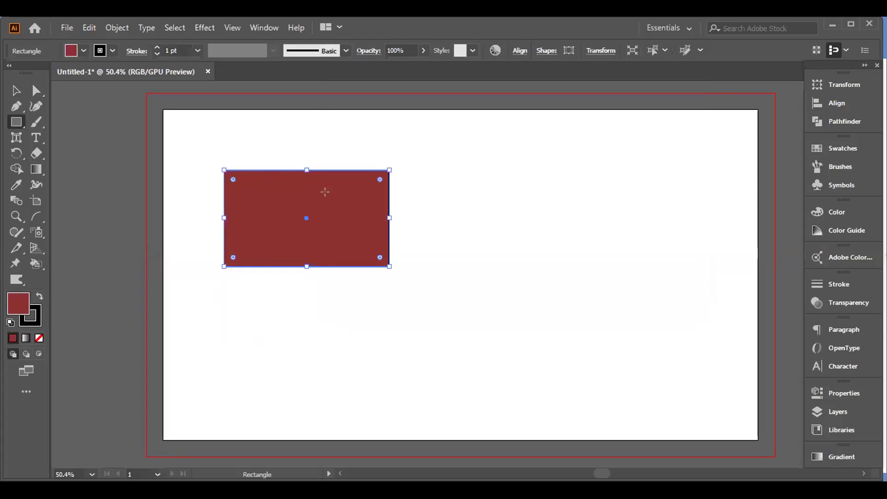
Step: Select the dark red rectangle and set its stroke weight to 15 pt
click(16, 91)
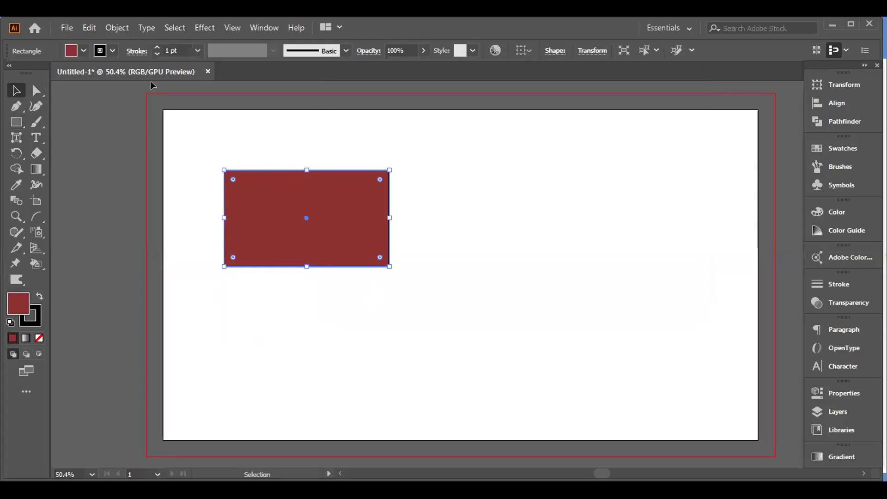
click(191, 230)
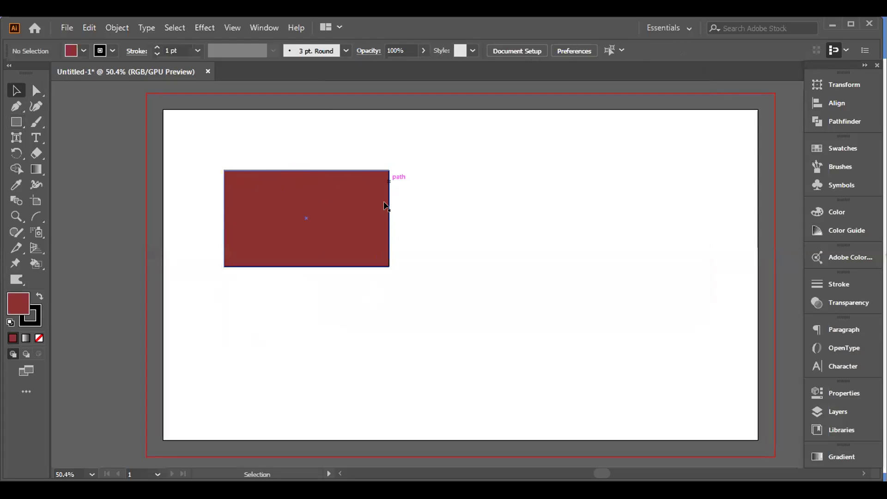
click(266, 194)
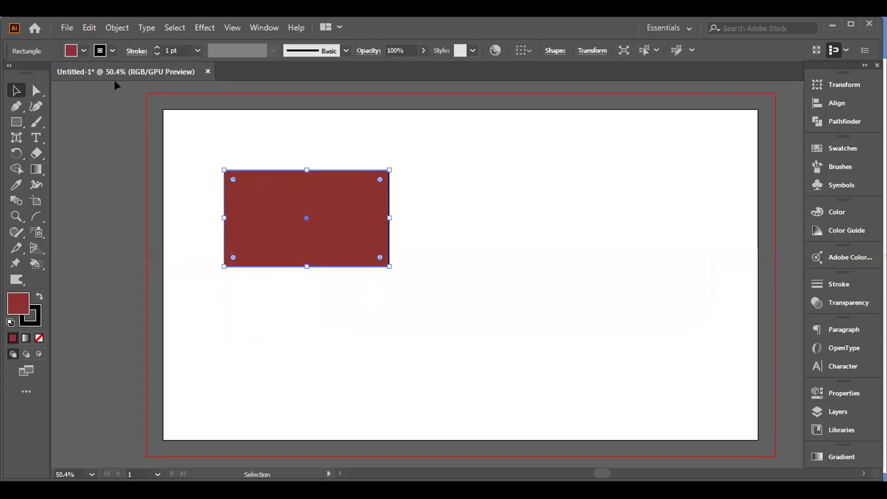
click(178, 47)
scroll(181, 45, up, 6)
scroll(182, 45, up, 8)
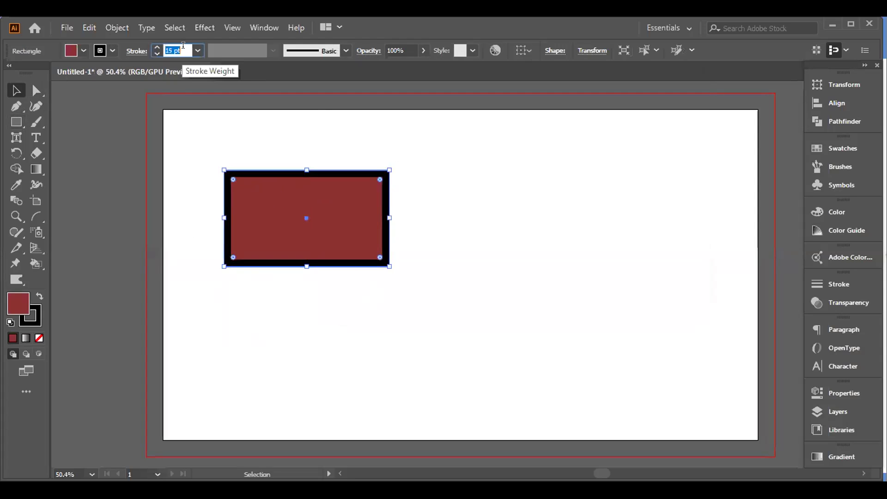
Step: Marquee-select the outlined rectangle and delete it from the artboard
click(173, 156)
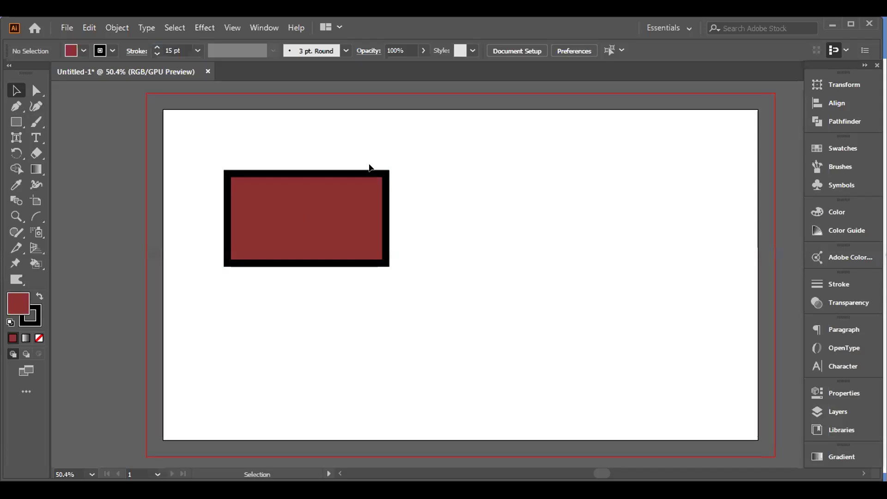
drag(195, 142, 344, 257)
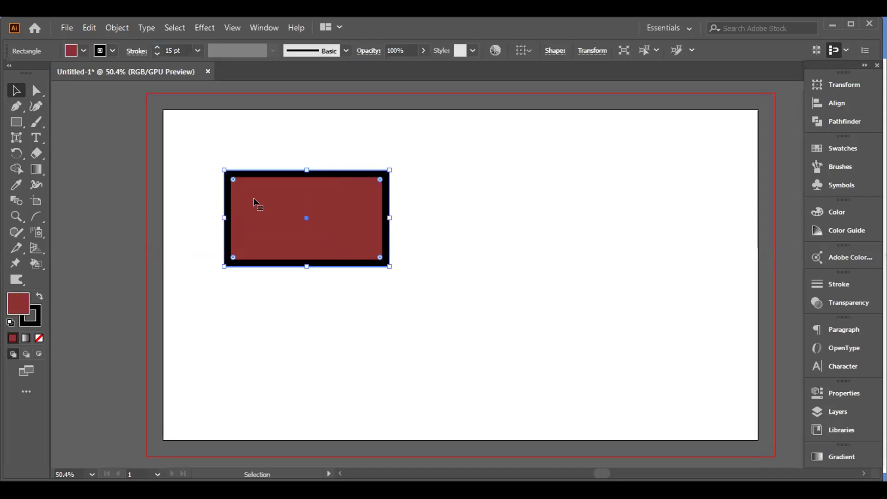
key(Delete)
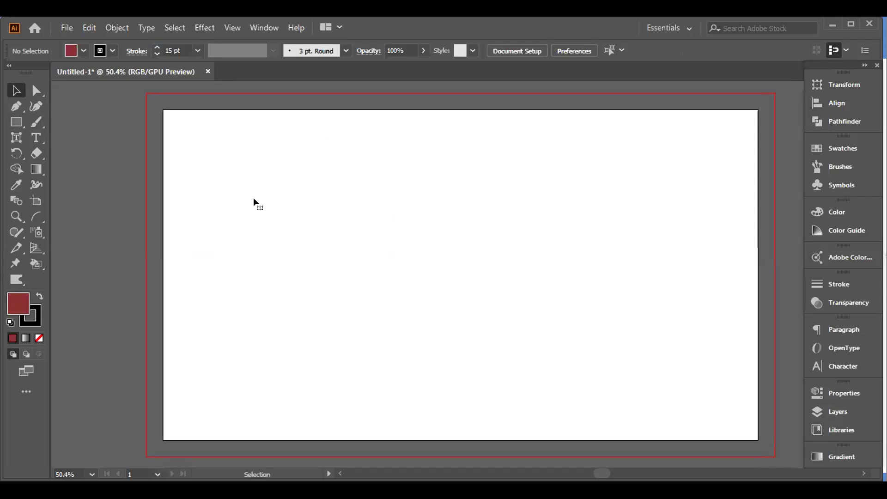
Step: Show the document's layers and draw four rectangles of different proportions across the middle of the artboard
click(825, 409)
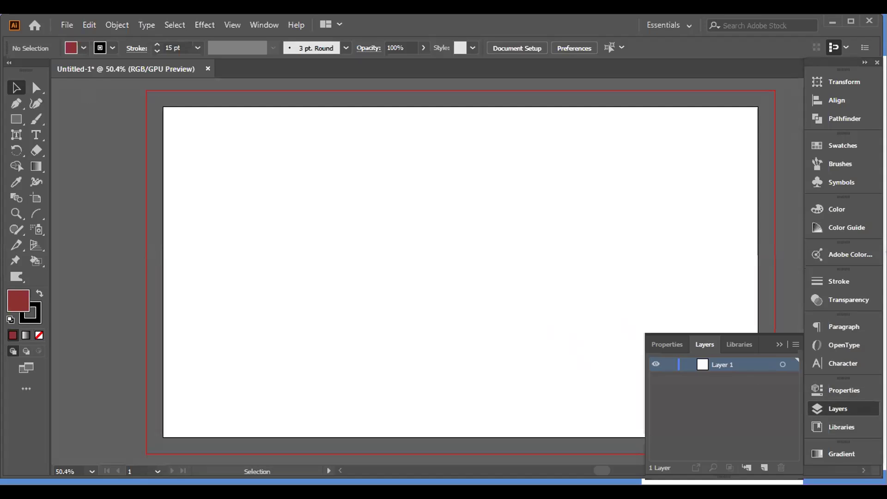
click(16, 119)
click(57, 120)
drag(257, 172, 379, 263)
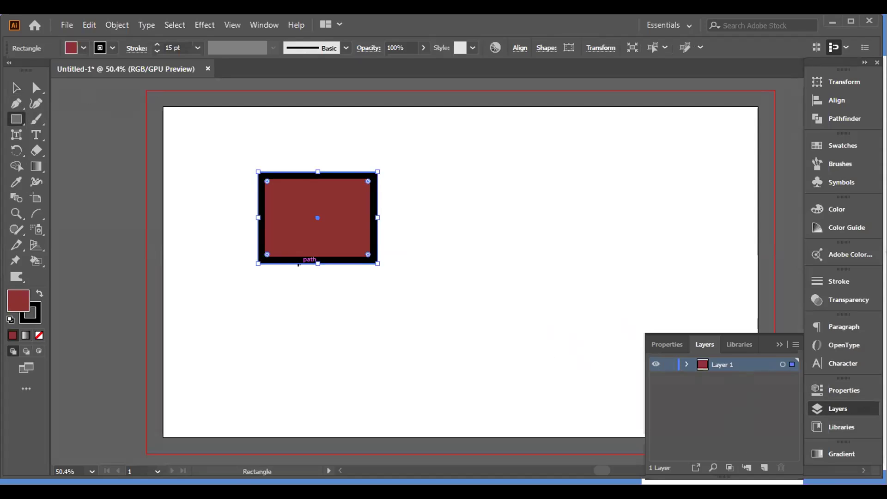
drag(395, 207, 461, 317)
drag(490, 254, 541, 336)
drag(297, 290, 442, 332)
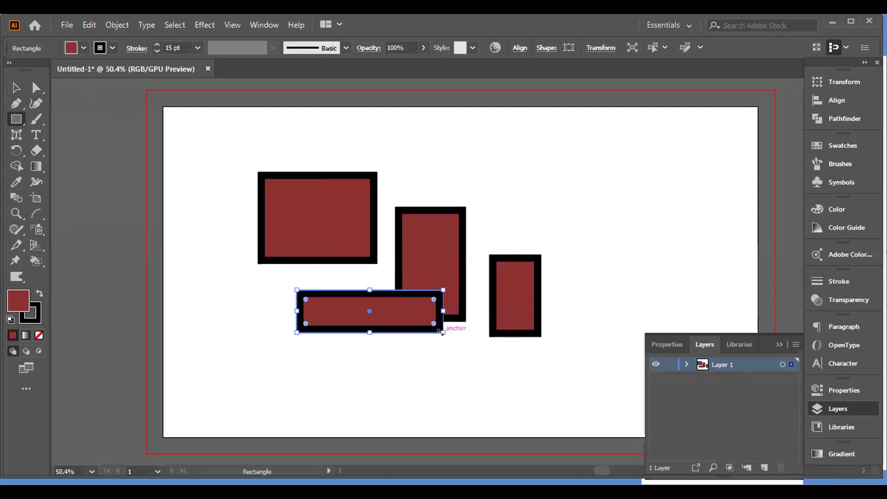
Step: Expand Layer 1 and select each of the four rectangles in turn to match them with their layer entries
click(685, 365)
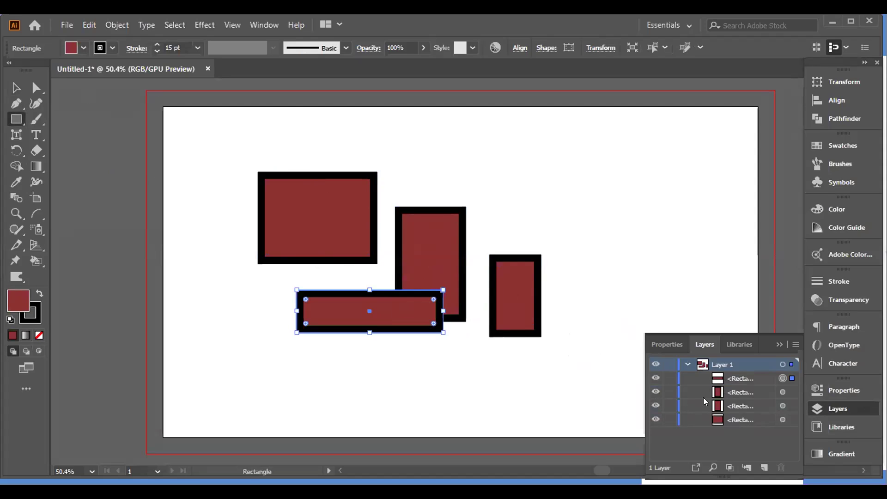
click(16, 88)
click(309, 185)
click(434, 244)
click(502, 288)
click(370, 303)
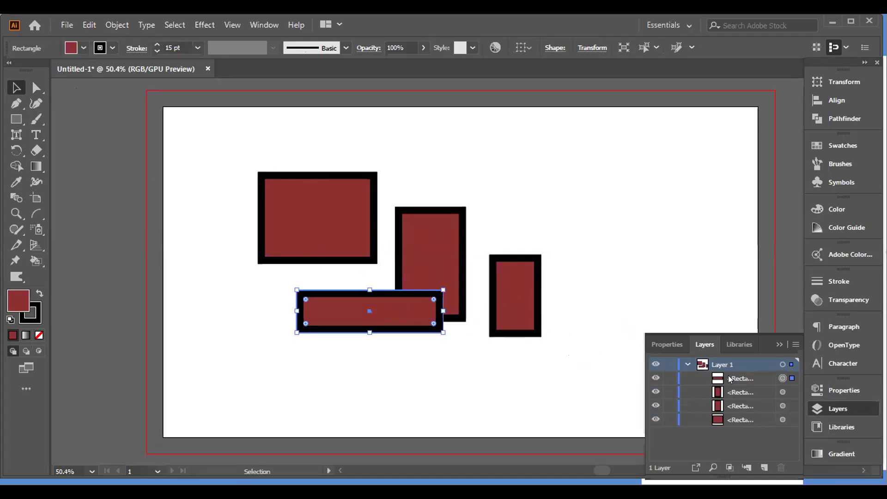
Step: Collapse the layer list and delete all four rectangles from the artboard
click(779, 344)
drag(206, 136, 558, 358)
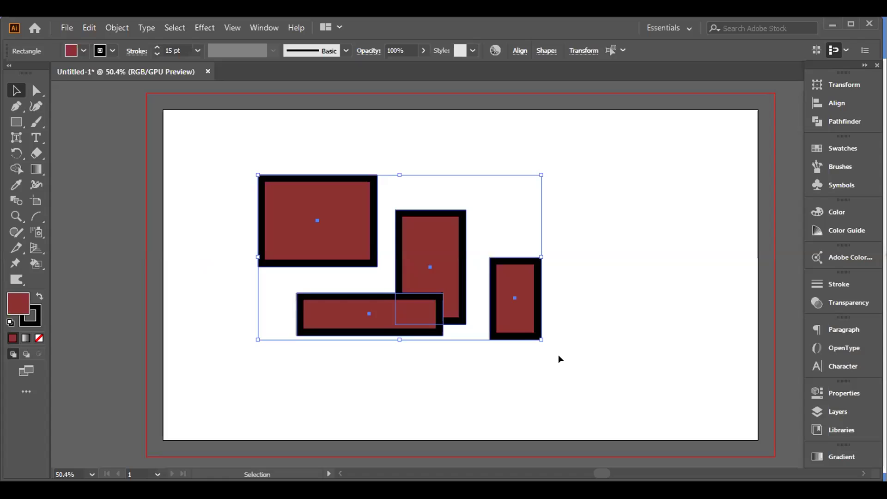
key(Delete)
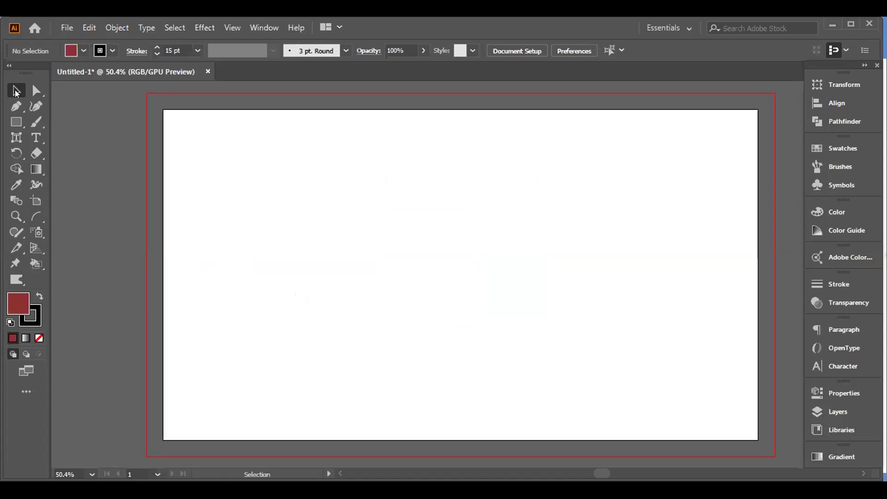
Step: Draw a large rectangle on the artboard's left half and set its stroke to None
click(16, 122)
mouse_move(223, 166)
mouse_down()
mouse_move(397, 308)
mouse_move(495, 327)
mouse_up()
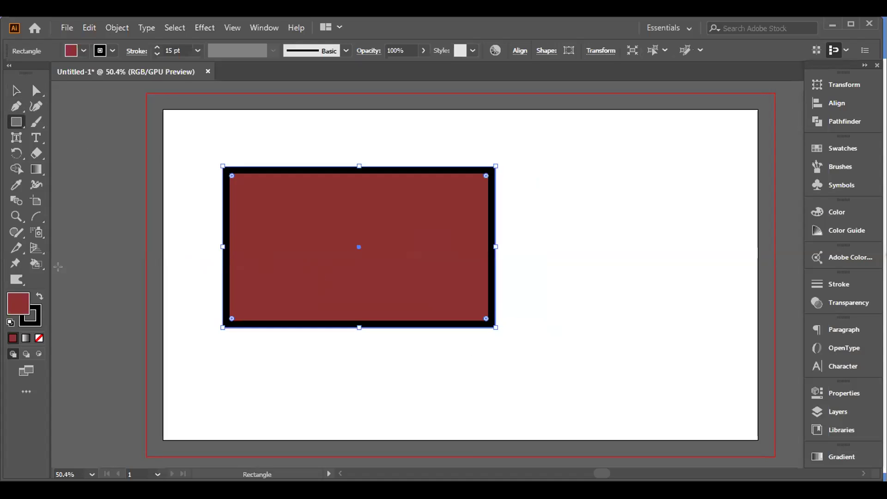
click(111, 51)
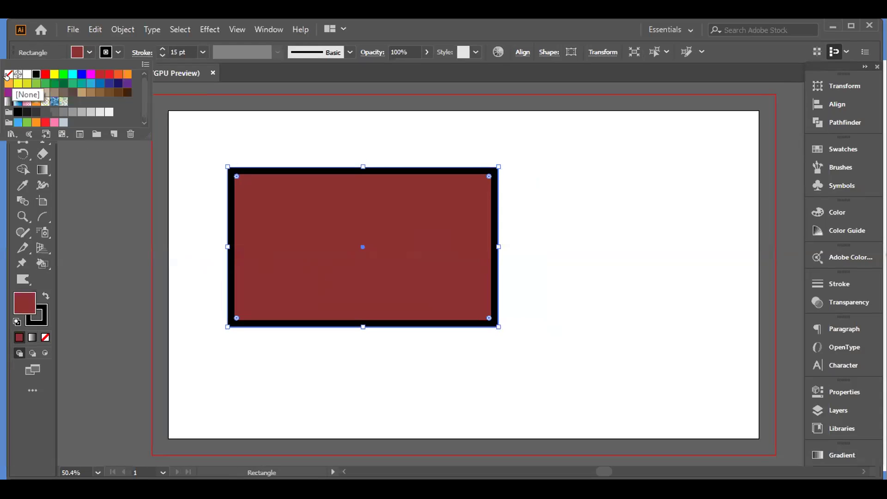
click(8, 73)
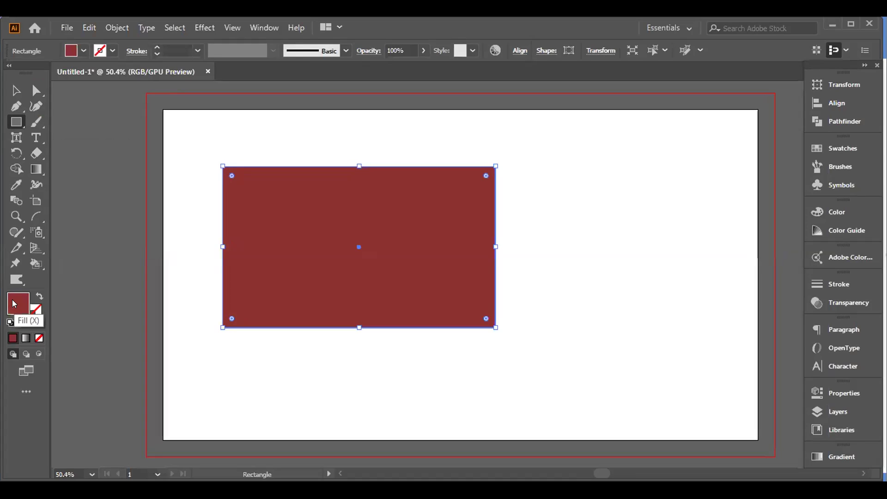
Step: Remove the rectangle's fill and restore its solid dark red colour
click(40, 338)
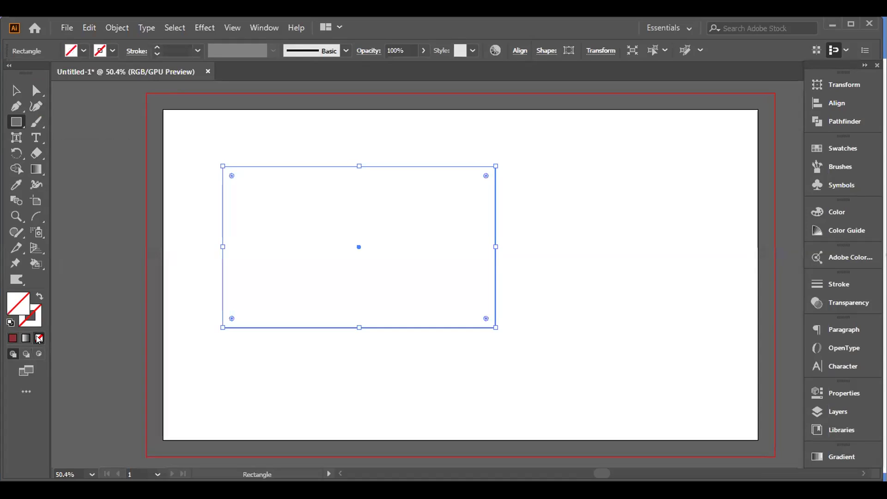
click(12, 338)
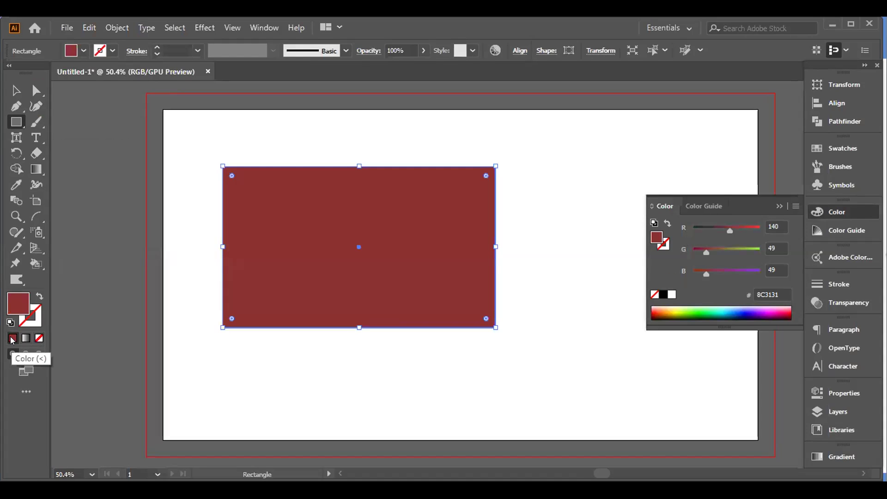
key(period)
click(10, 336)
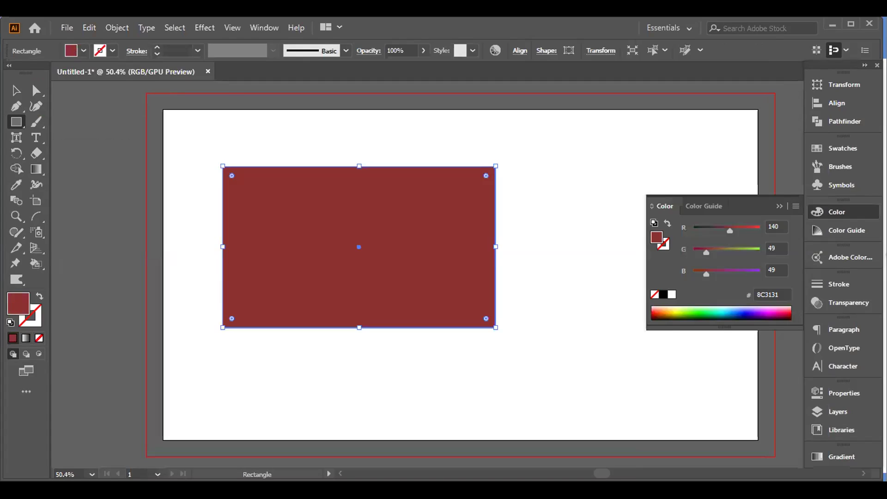
Step: Apply a solid colour and a gradient to the rectangle's stroke, set the stroke back to None, and close the gradient settings
click(37, 318)
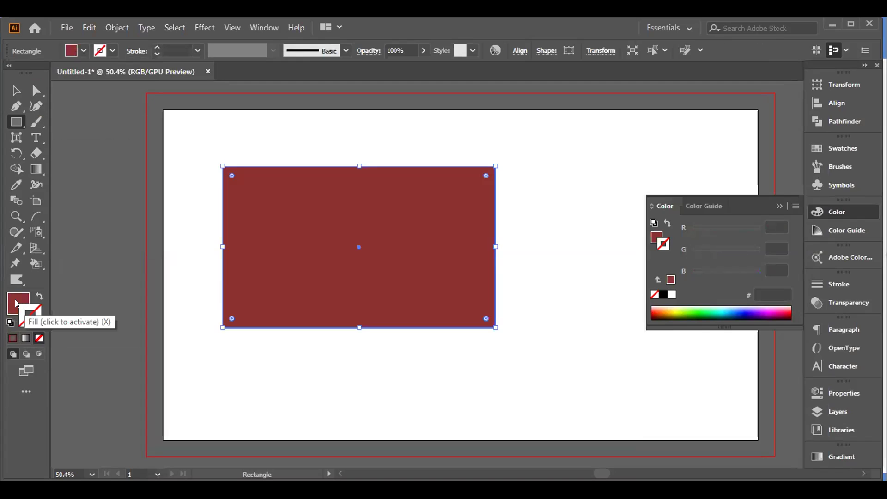
click(12, 339)
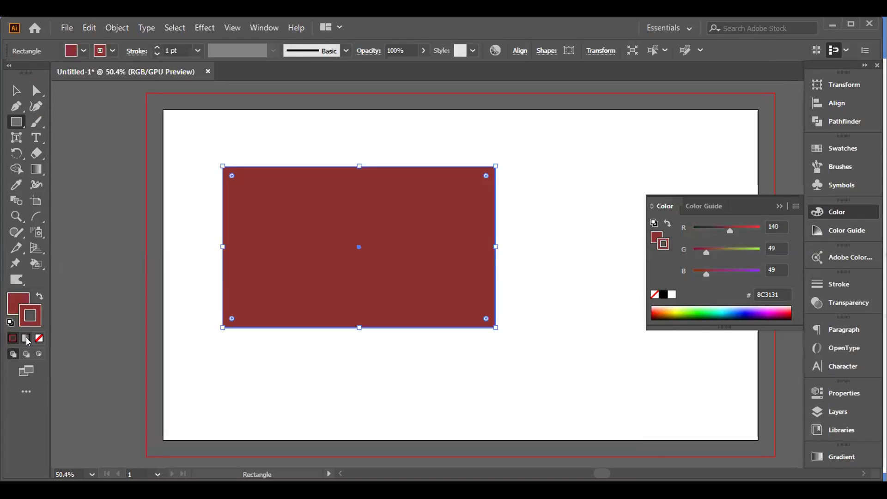
click(26, 339)
click(39, 338)
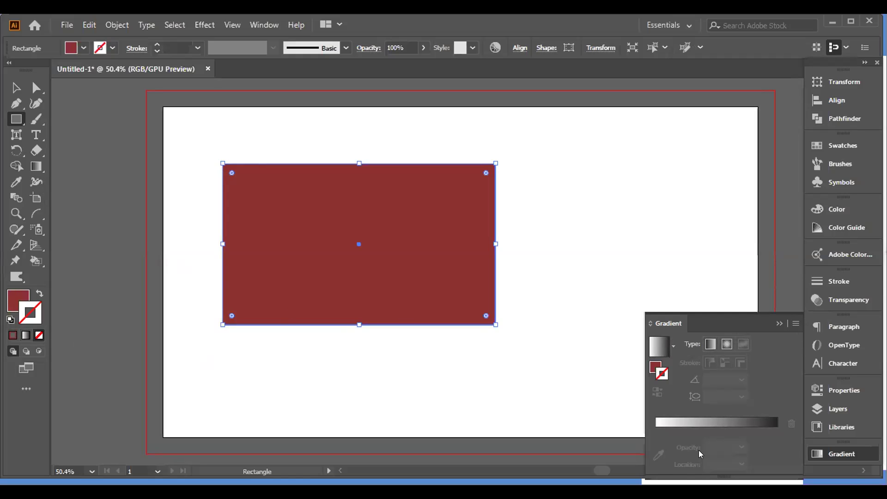
click(780, 324)
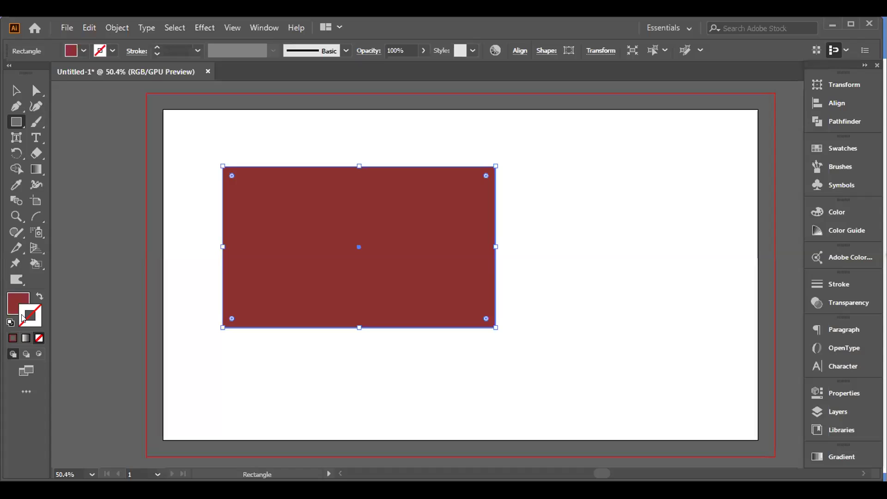
Step: Deselect and reselect the dark red rectangle with the Selection tool and move it toward the middle of the artboard
click(13, 91)
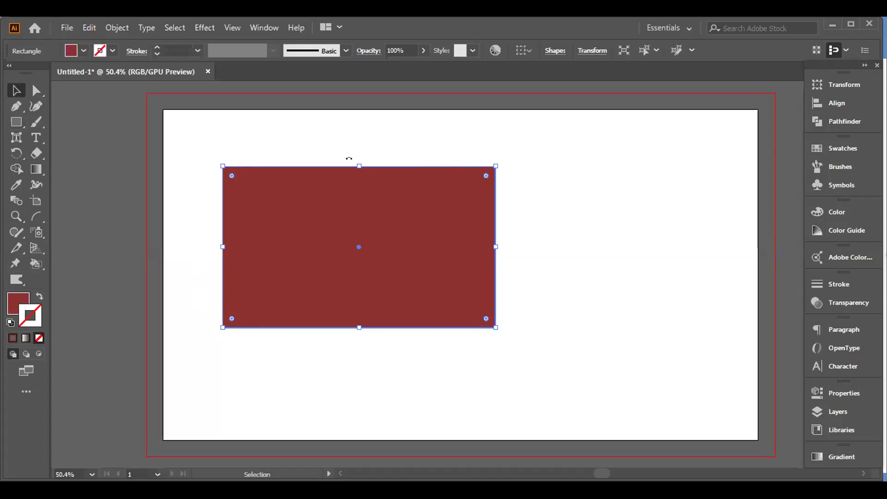
click(349, 159)
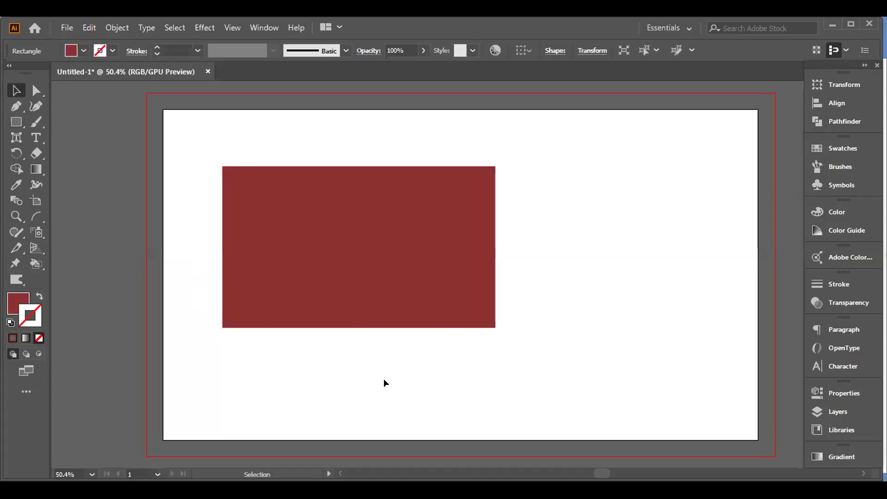
click(349, 243)
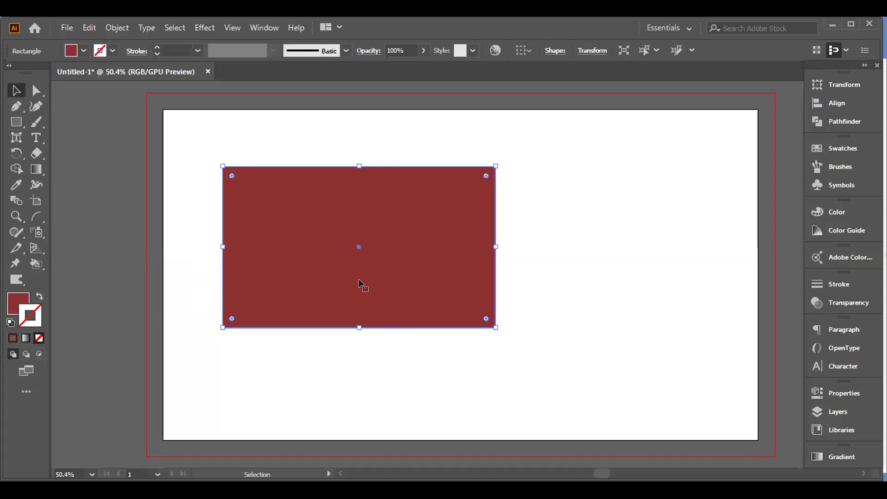
drag(338, 240, 373, 244)
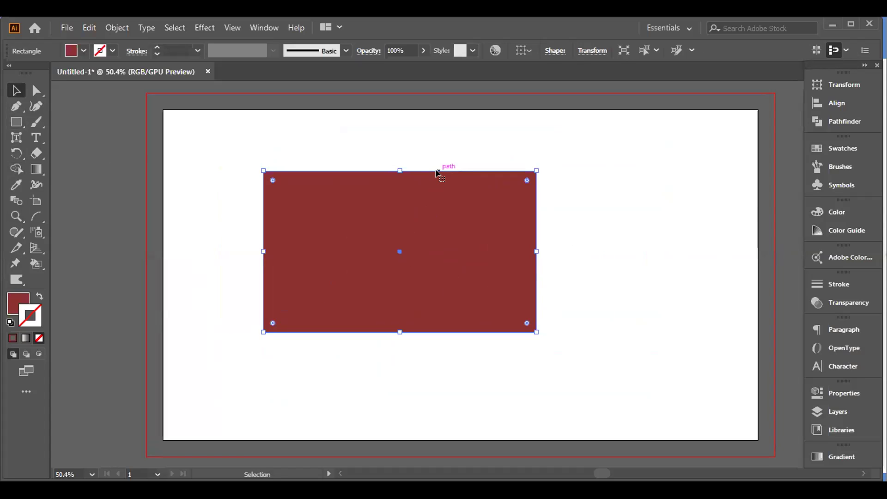
mouse_move(438, 173)
mouse_down()
mouse_move(603, 145)
mouse_move(552, 238)
mouse_move(454, 170)
mouse_up()
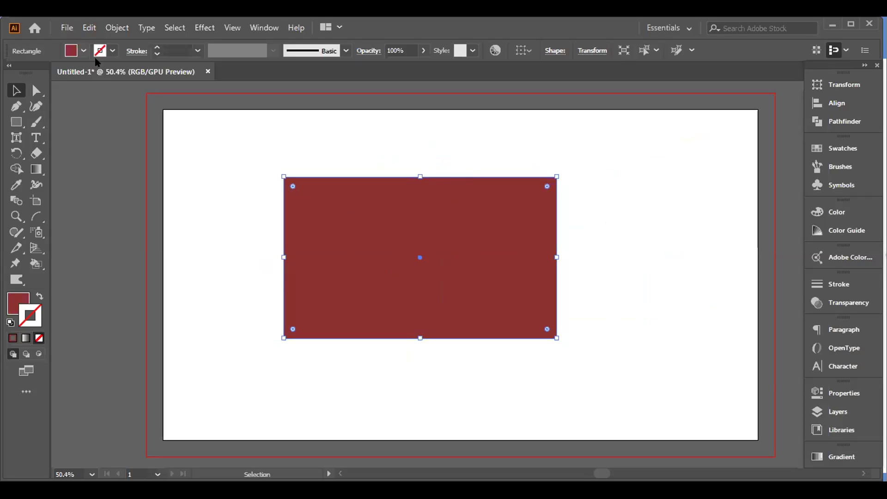
Step: Set the rectangle's fill to None and give it a black stroke
click(84, 50)
click(3, 72)
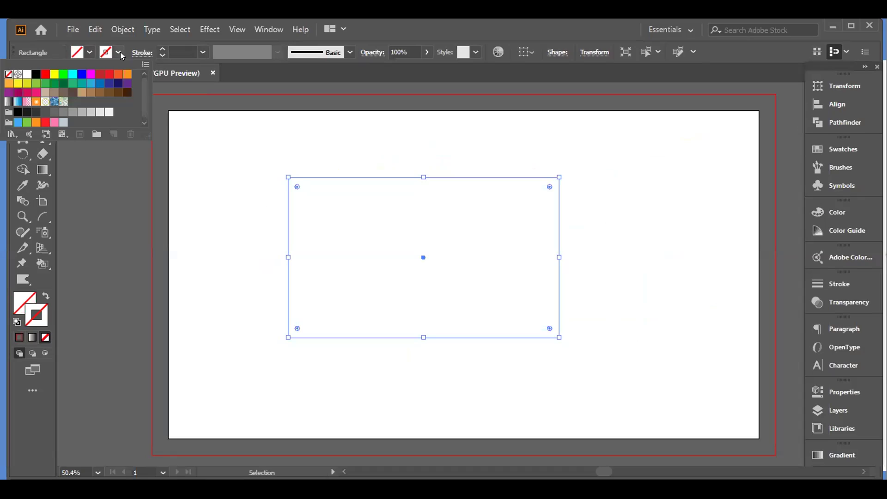
click(22, 74)
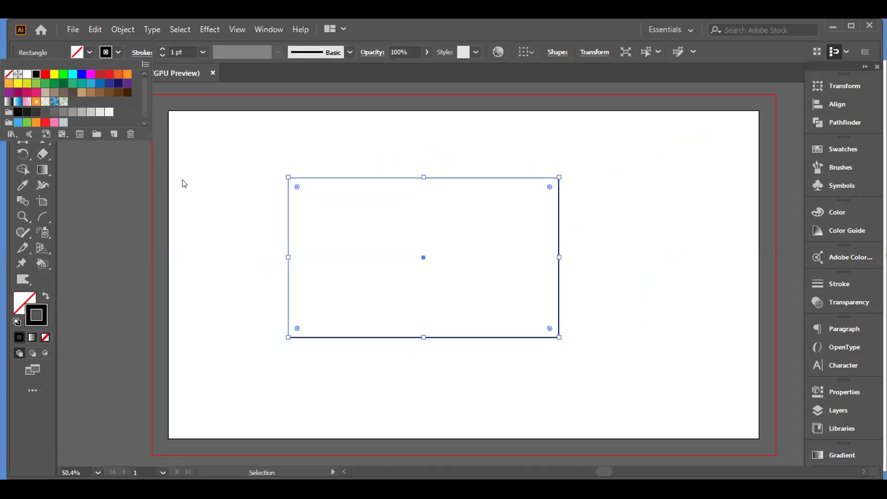
Step: Try to move the unfilled rectangle from its empty interior, and reposition it near the artboard's centre by its outline
click(398, 229)
mouse_move(400, 240)
mouse_down()
mouse_move(508, 250)
mouse_move(389, 254)
mouse_up()
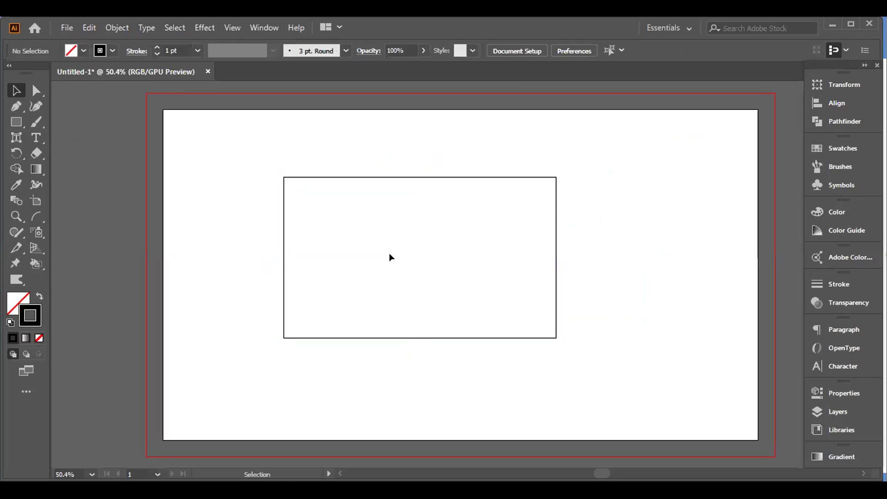
click(400, 177)
drag(414, 254, 461, 218)
click(457, 218)
click(405, 161)
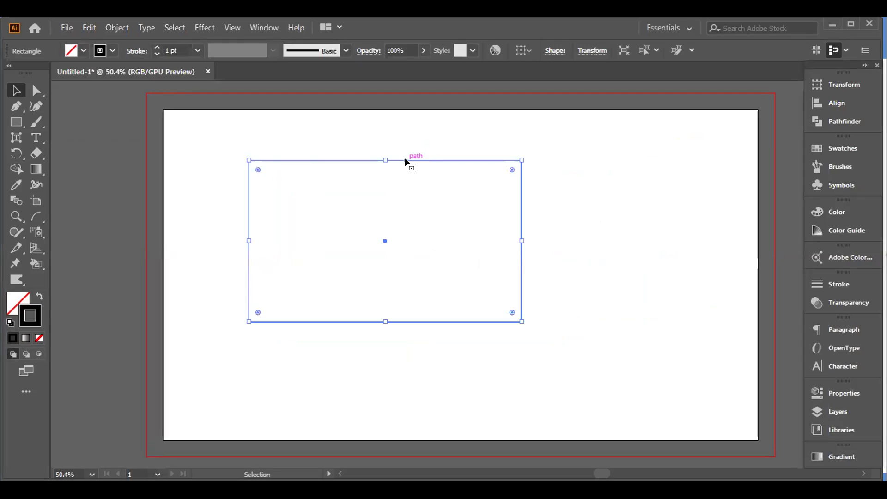
drag(422, 160, 466, 189)
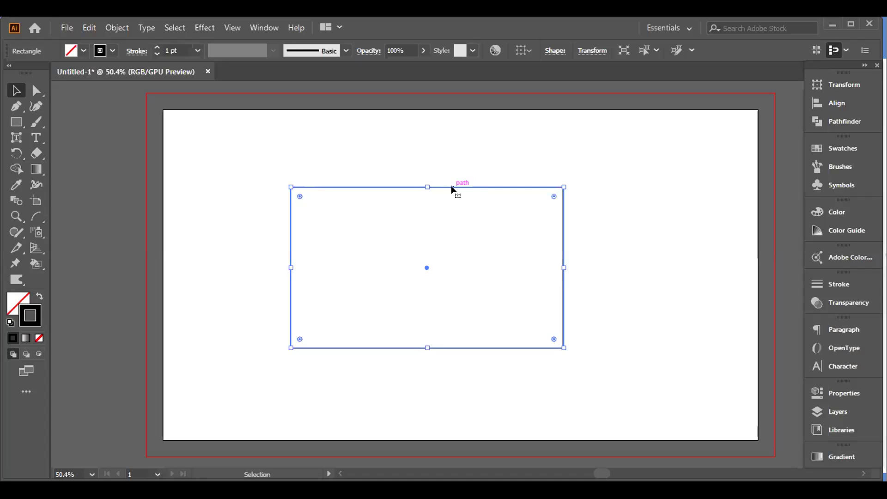
Step: Fill the rectangle with red and remove its black stroke
click(83, 50)
click(39, 73)
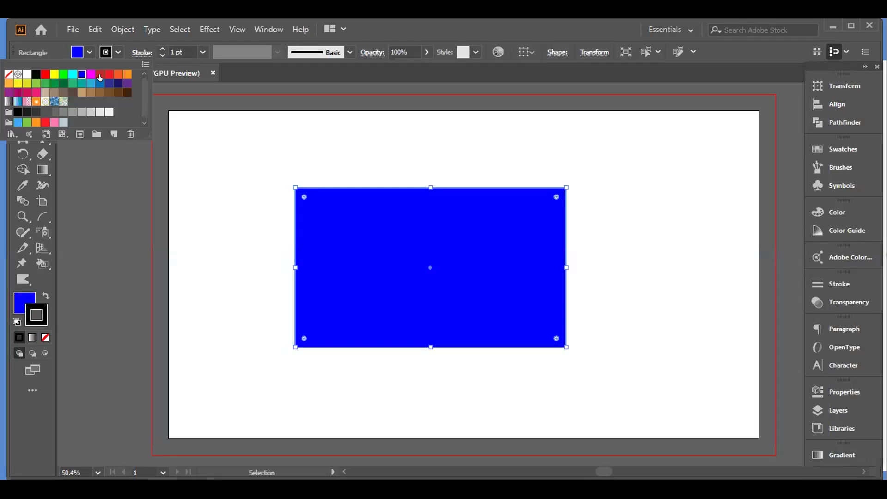
click(93, 75)
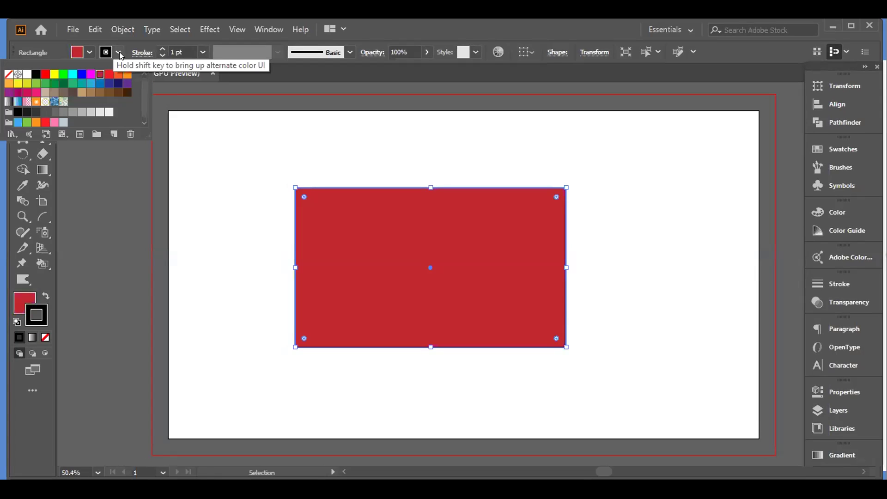
key(slash)
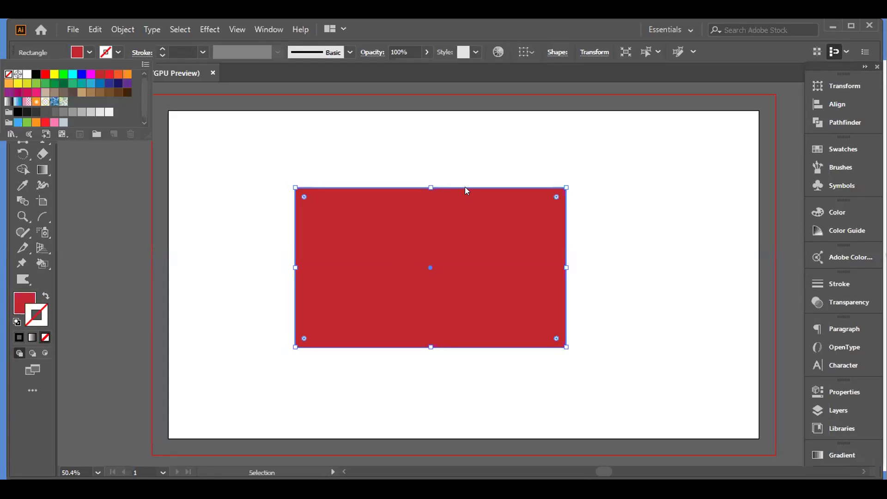
click(467, 170)
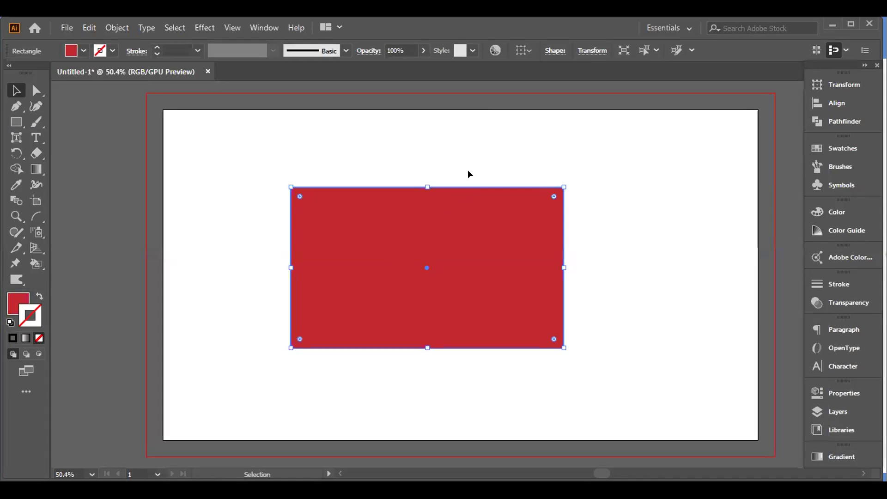
Step: Move the red rectangle around the artboard and increase its height slightly from the centre
drag(435, 207, 477, 231)
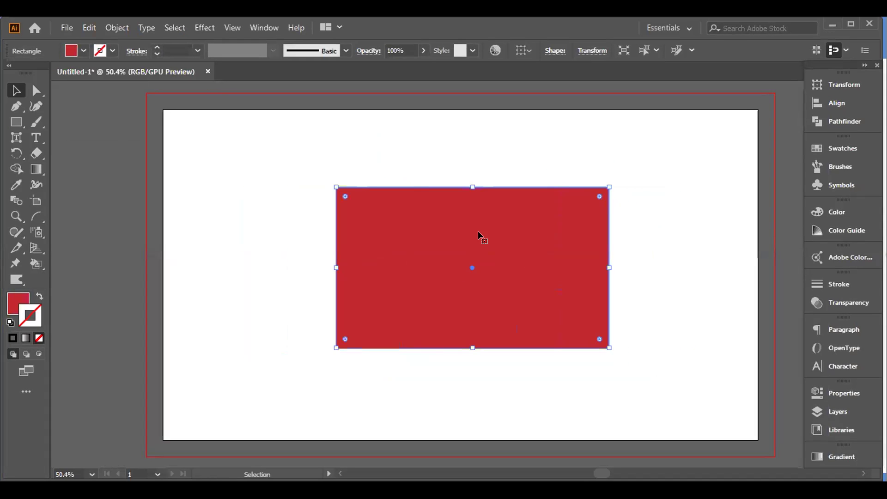
drag(468, 265, 482, 258)
drag(508, 185, 441, 170)
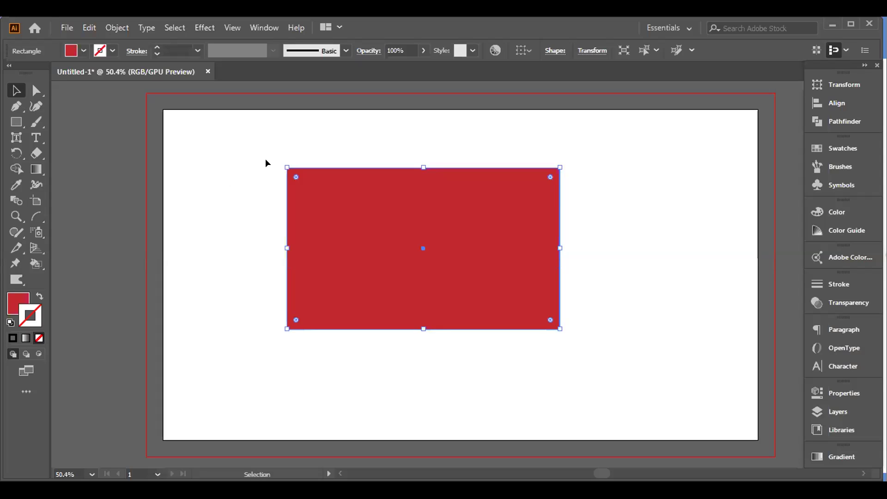
mouse_move(287, 168)
mouse_down()
mouse_move(234, 138)
mouse_move(224, 121)
mouse_move(269, 149)
mouse_move(195, 125)
mouse_move(290, 157)
mouse_move(277, 157)
mouse_move(283, 163)
mouse_move(243, 126)
mouse_move(217, 121)
mouse_move(284, 159)
mouse_move(220, 121)
mouse_move(267, 129)
mouse_move(190, 114)
mouse_move(257, 132)
mouse_move(201, 115)
mouse_move(282, 156)
mouse_up()
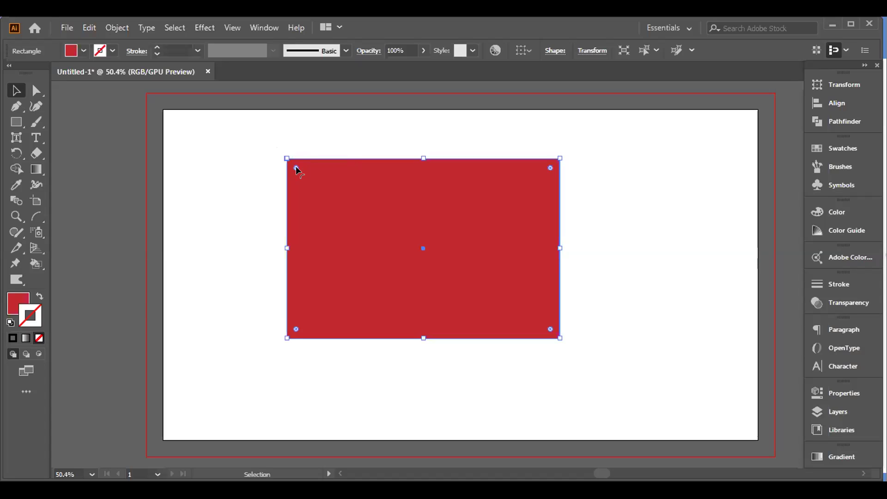
Step: Round all four corners of the rectangle together and return them to square
drag(296, 166, 349, 208)
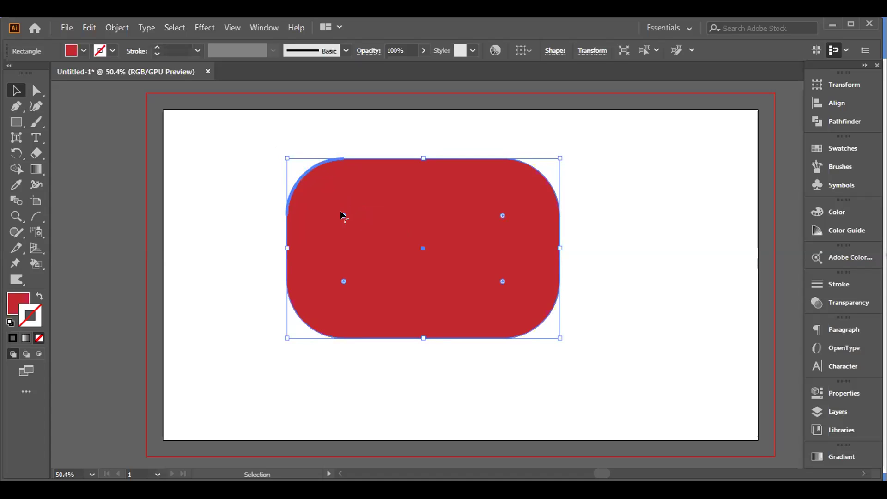
drag(340, 210, 237, 109)
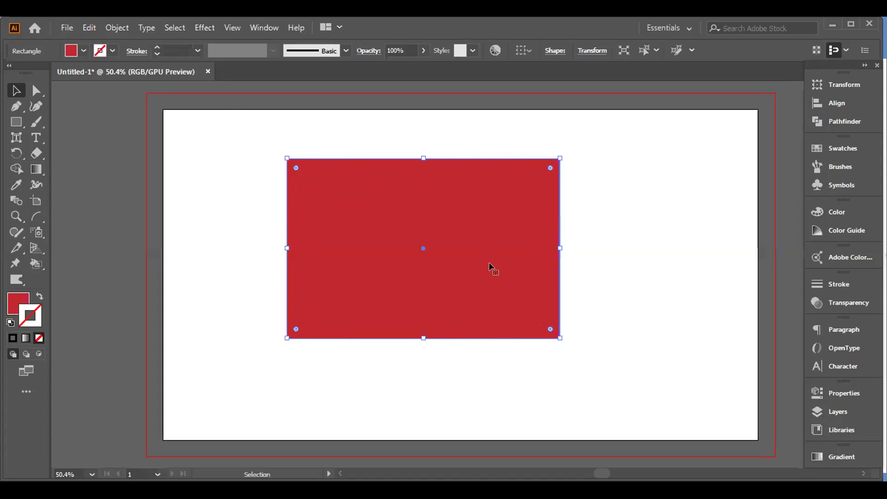
Step: Move only the rectangle's upper-left anchor point outward with Direct Selection, to about X 2.44 in, Y 0.86 in
click(37, 90)
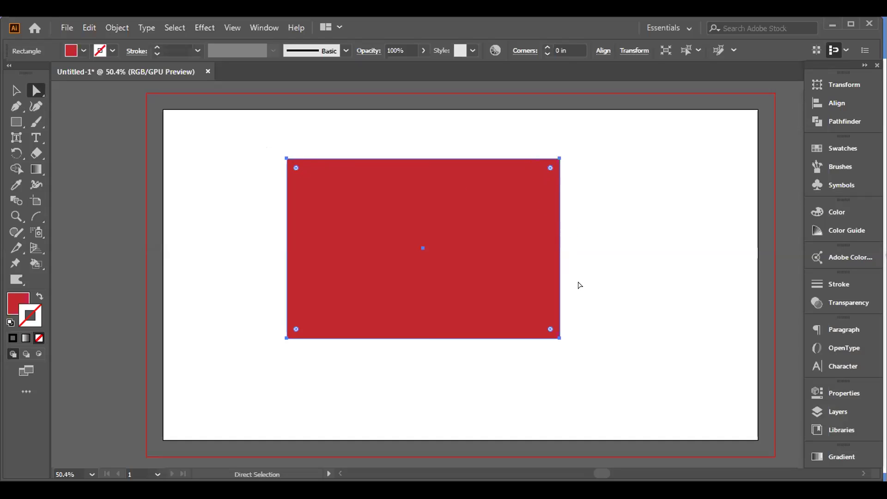
click(285, 273)
click(215, 162)
click(286, 159)
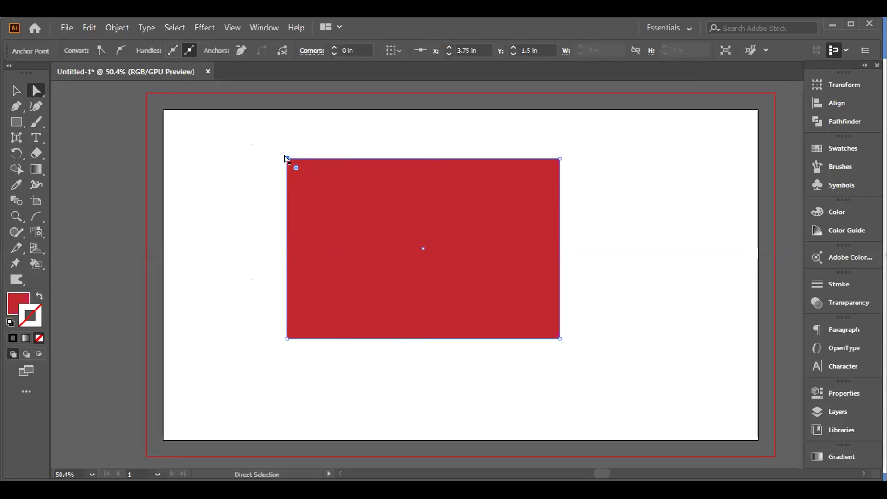
drag(286, 159, 233, 137)
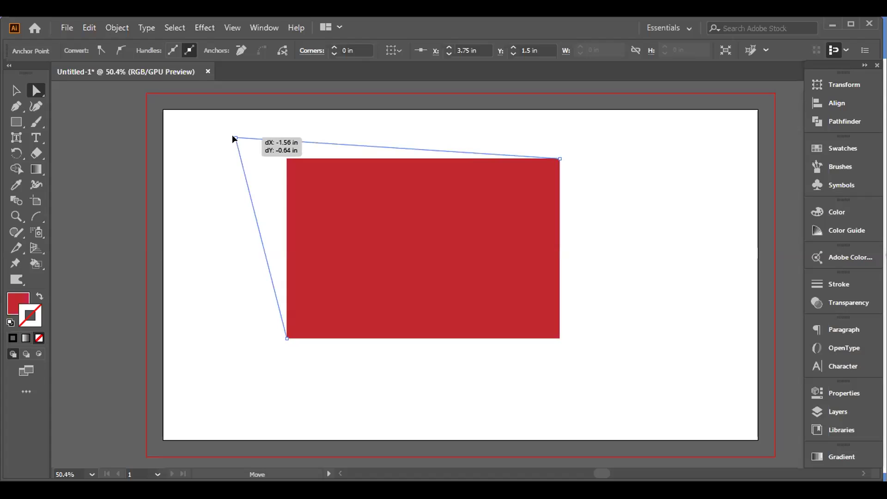
mouse_move(233, 137)
mouse_down()
mouse_move(275, 164)
mouse_move(286, 159)
mouse_move(244, 138)
mouse_up()
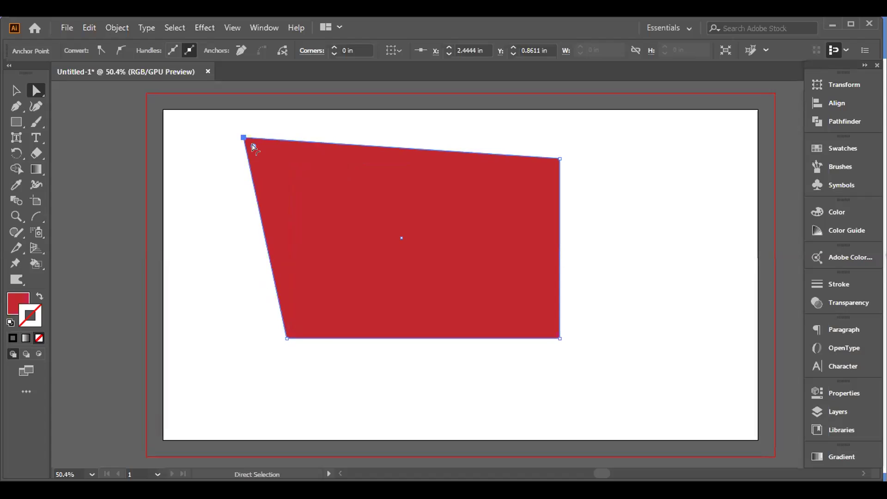
Step: Round the shape's upper-left corner to about 4.68 in, return it to a sharp point, and deselect the shape
drag(253, 146, 486, 295)
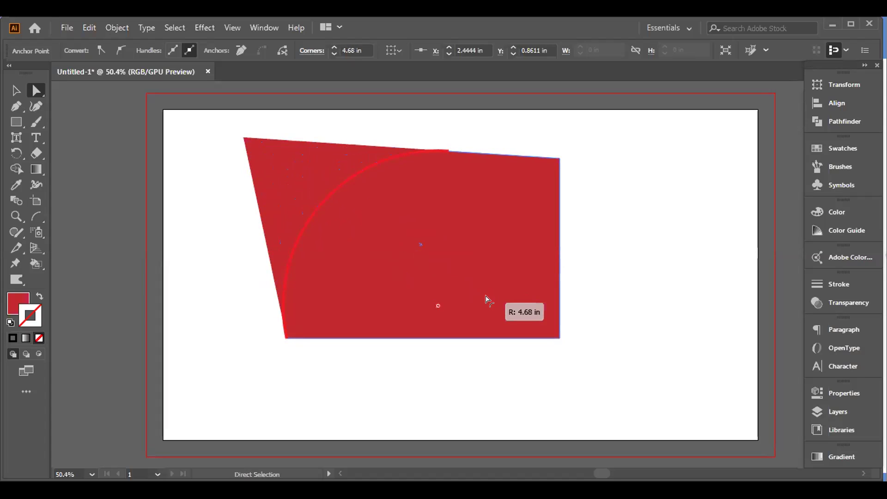
drag(486, 300, 485, 296)
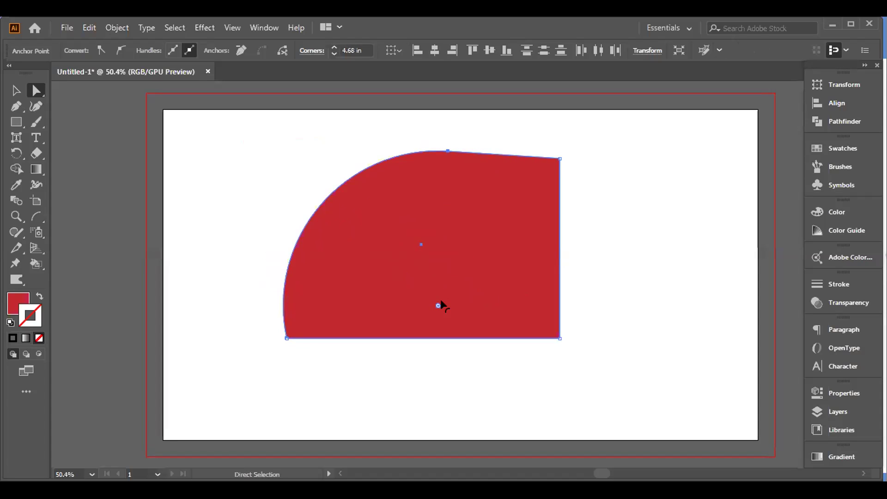
drag(439, 303, 244, 138)
click(153, 83)
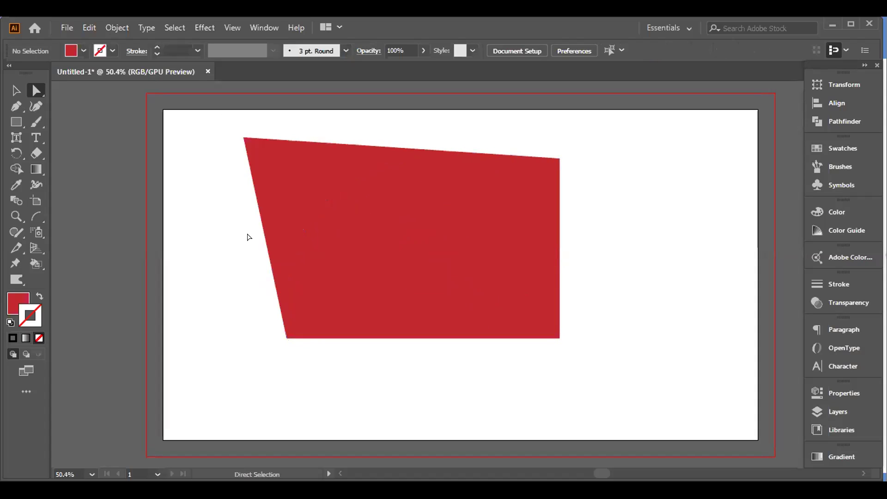
Step: Round only the shape's upper-right corner to a radius of about 0.88 in
click(560, 159)
drag(550, 168, 526, 183)
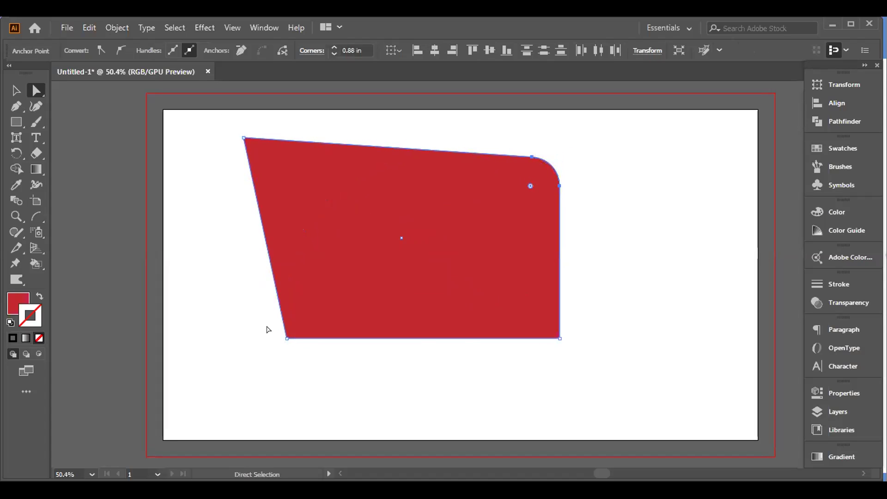
Step: Try rounding the red shape's two bottom corners together to a radius of about 0.89 in
click(287, 338)
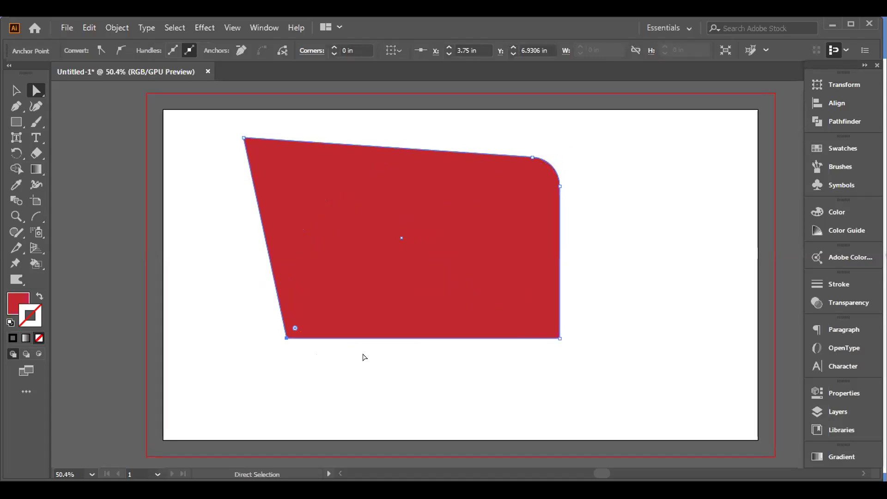
shift+click(561, 339)
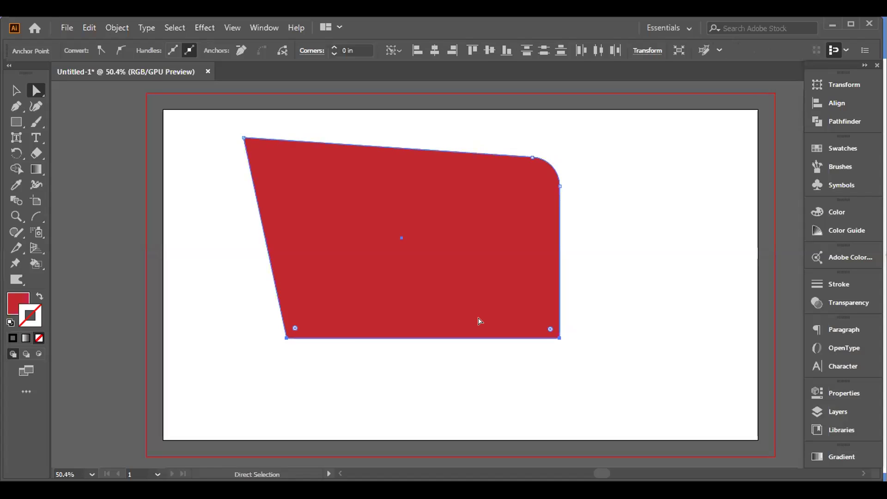
drag(550, 329, 536, 306)
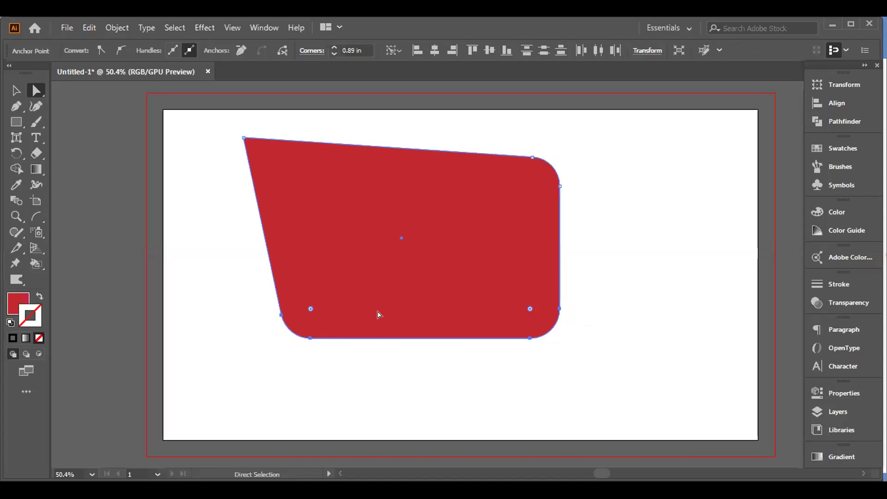
key(ctrl+z)
click(433, 360)
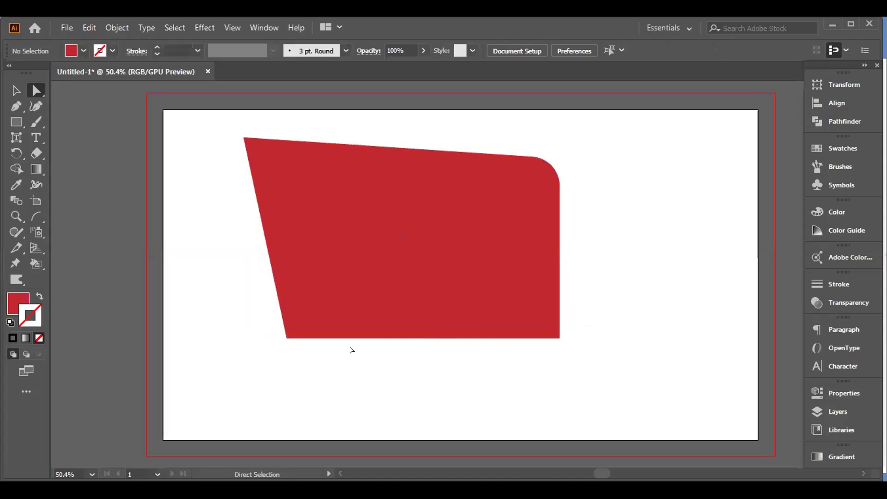
Step: Practise marquee-selecting the red shape's bottom pair and left pair of anchor points with Direct Selection, clearing the selection between tries
drag(236, 314, 624, 361)
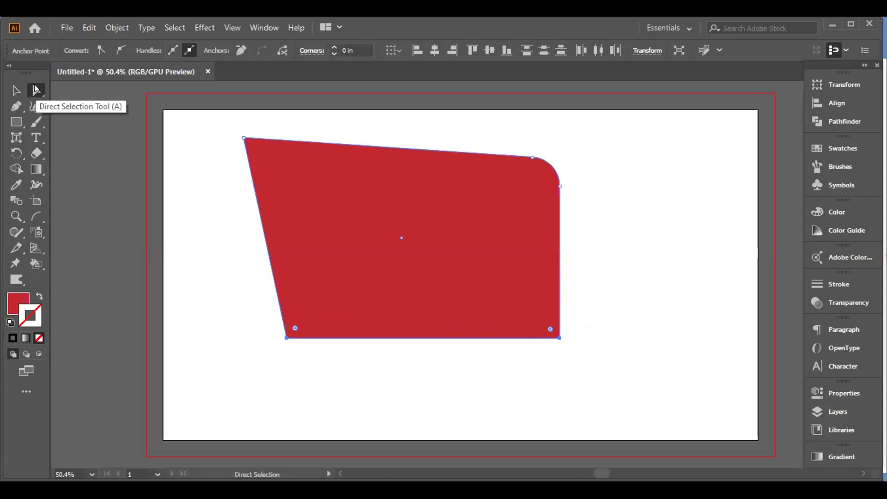
click(185, 346)
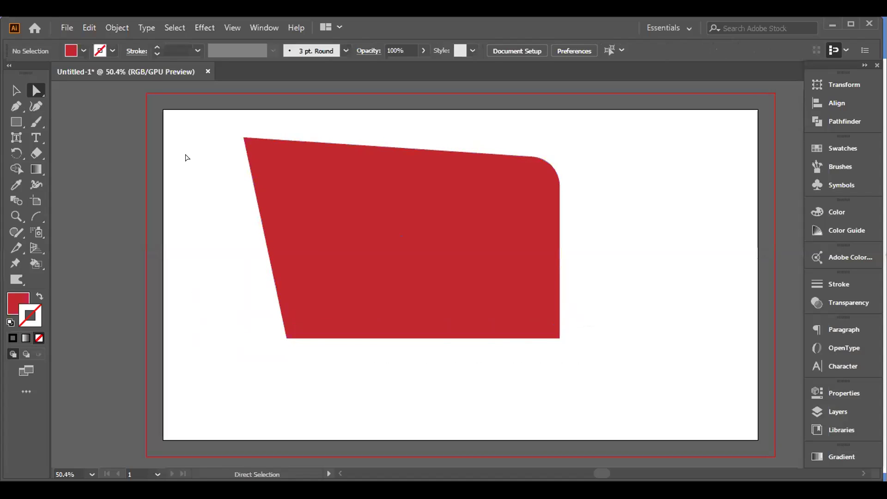
drag(202, 107, 304, 375)
drag(193, 121, 311, 370)
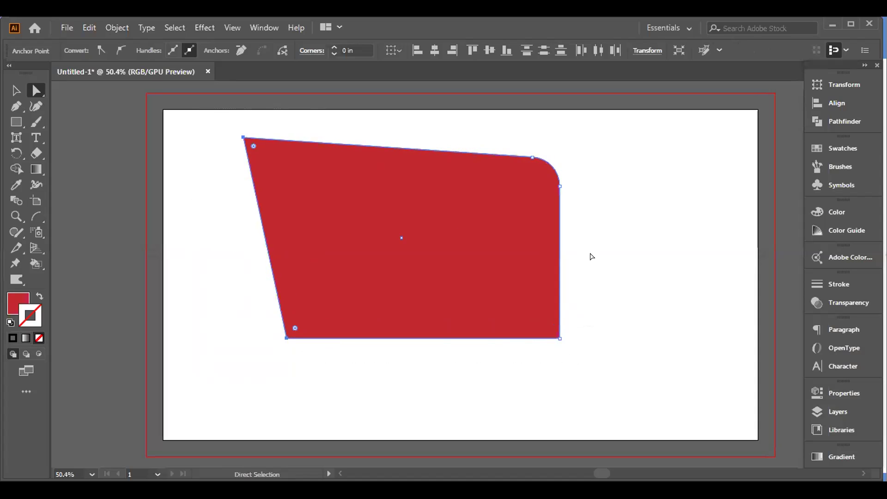
click(265, 358)
drag(234, 313, 633, 382)
drag(237, 293, 582, 369)
click(582, 369)
drag(611, 327, 276, 372)
click(276, 371)
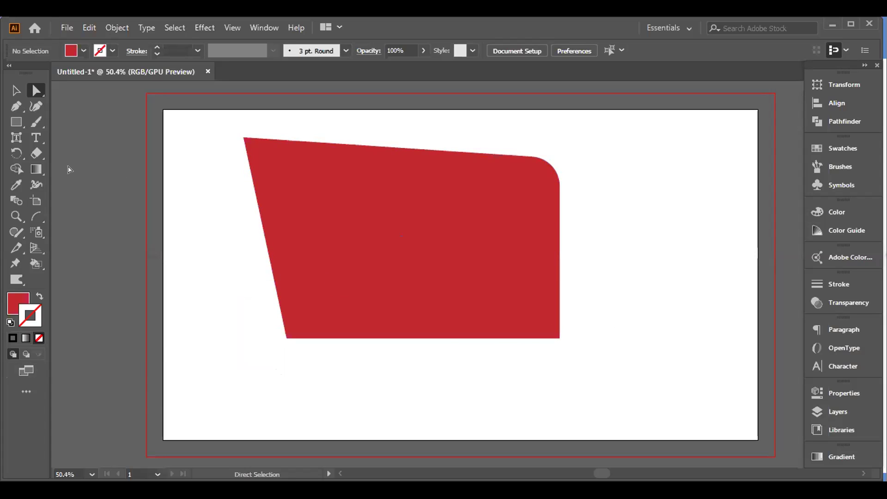
Step: Select the entire red shape with the Selection tool
click(15, 89)
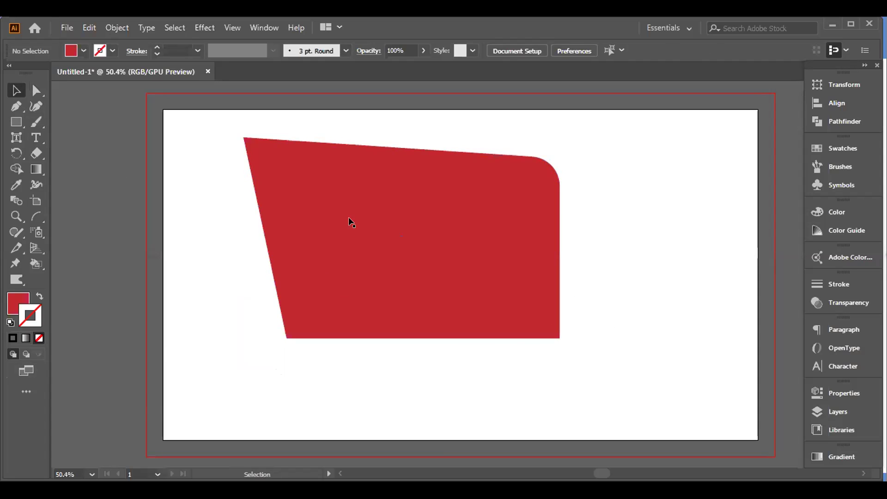
click(368, 218)
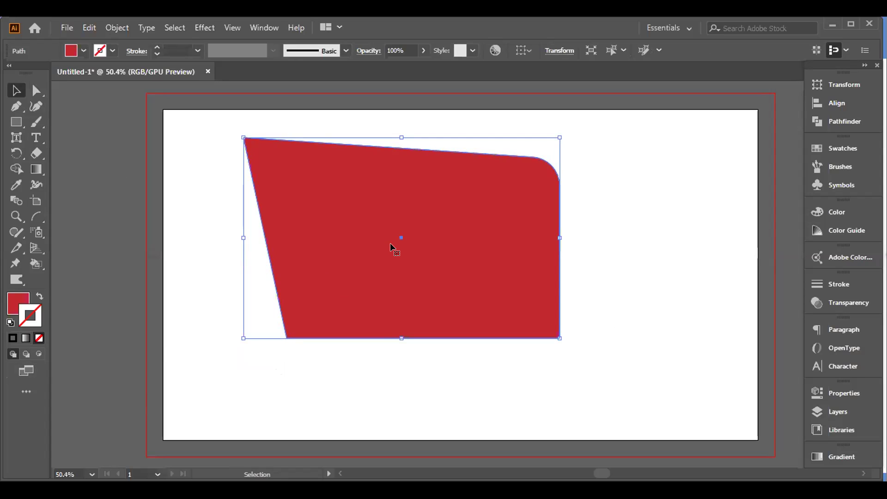
key(ctrl+z)
key(a)
key(ctrl+z)
key(ctrl+shift+z)
key(ctrl+z)
key(v)
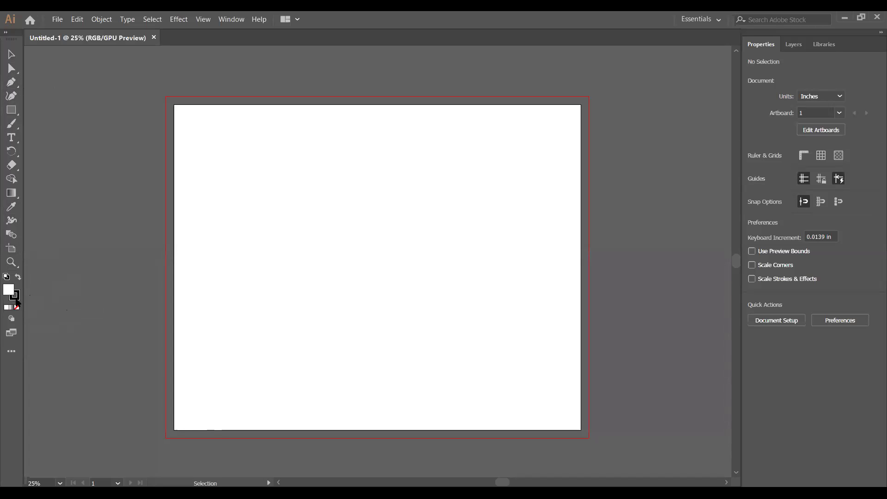
Step: Draw a rectangle about 12.7 by 7.8 in on the artboard and fill it with teal 00A7AA
click(8, 111)
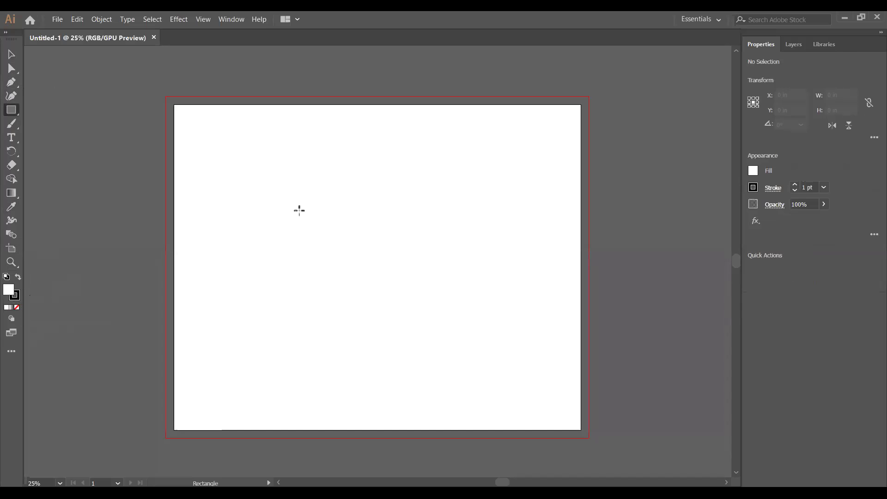
drag(251, 181, 459, 307)
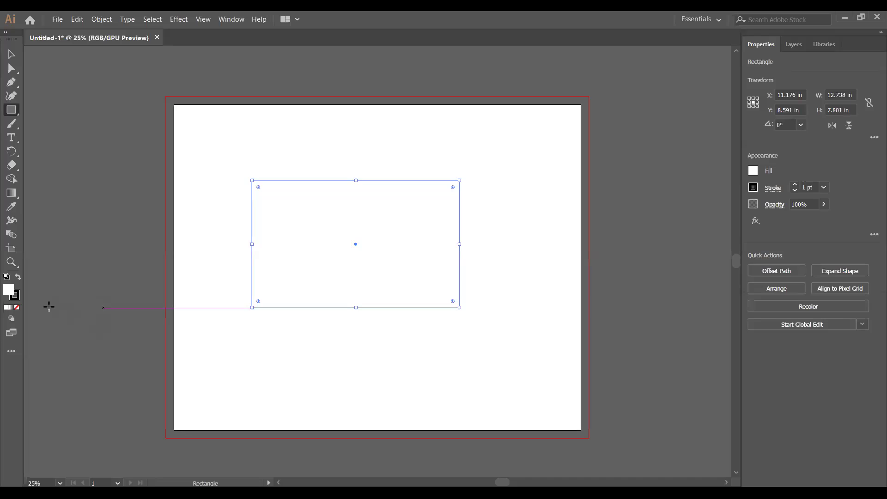
click(7, 308)
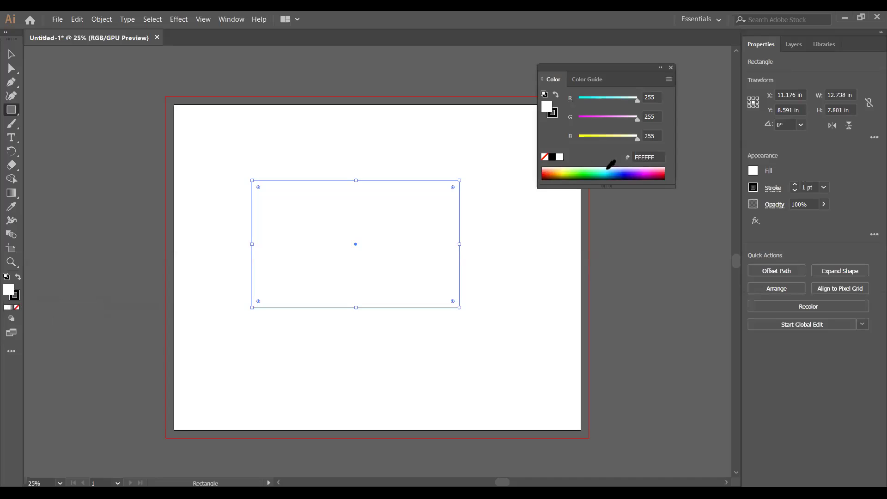
click(624, 171)
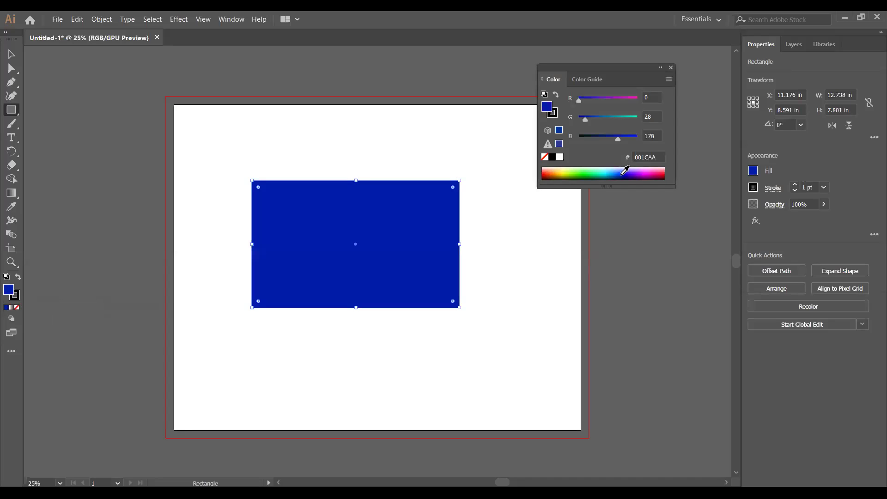
click(605, 172)
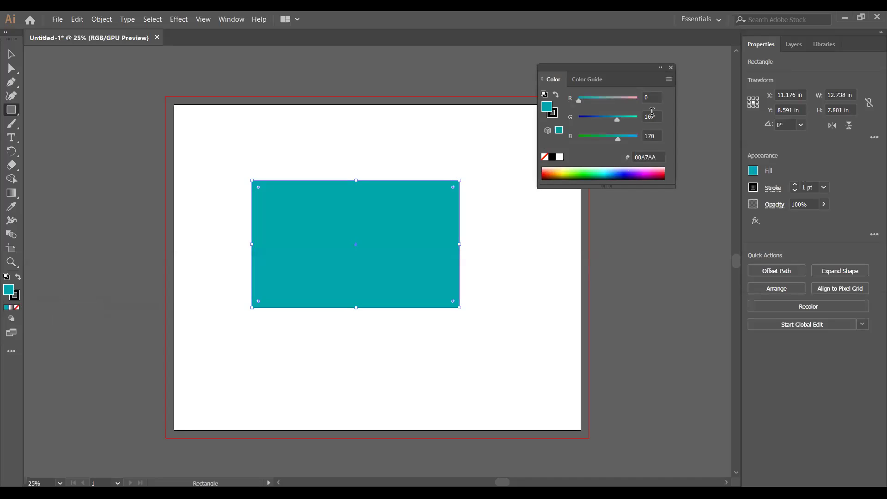
drag(638, 75, 809, 361)
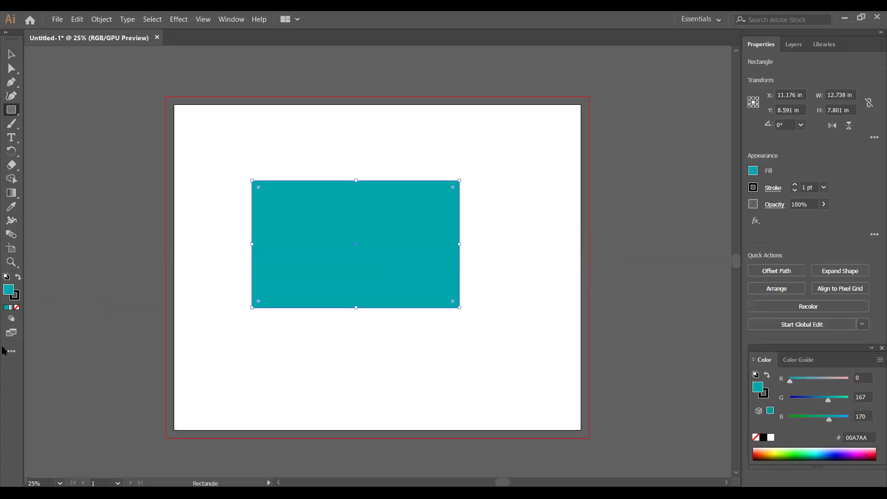
Step: Make the rectangle's stroke the active color attribute and display the Control bar
click(17, 300)
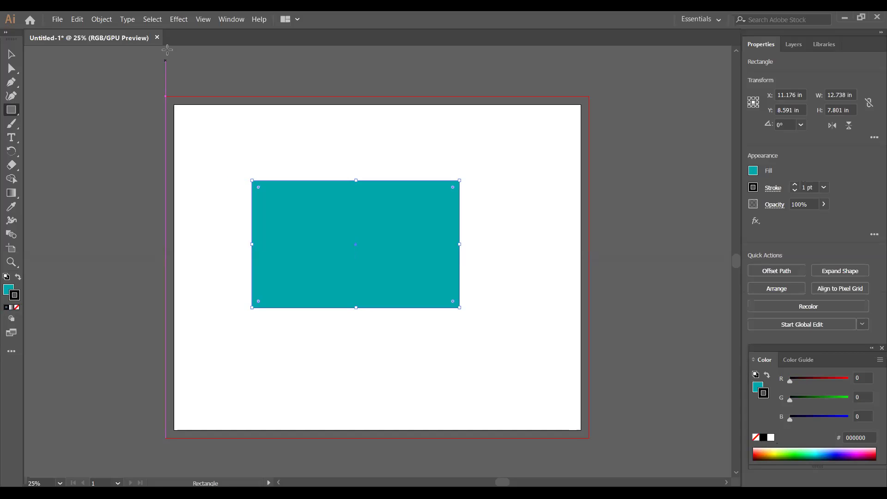
click(232, 20)
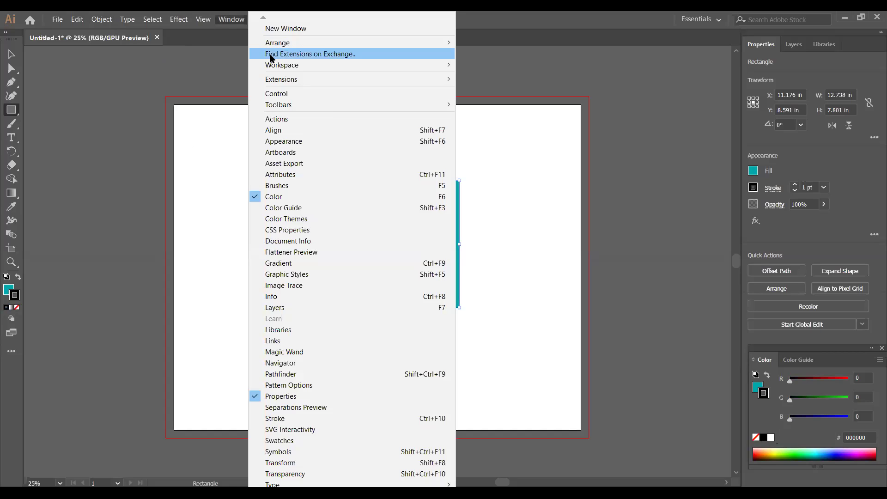
click(277, 94)
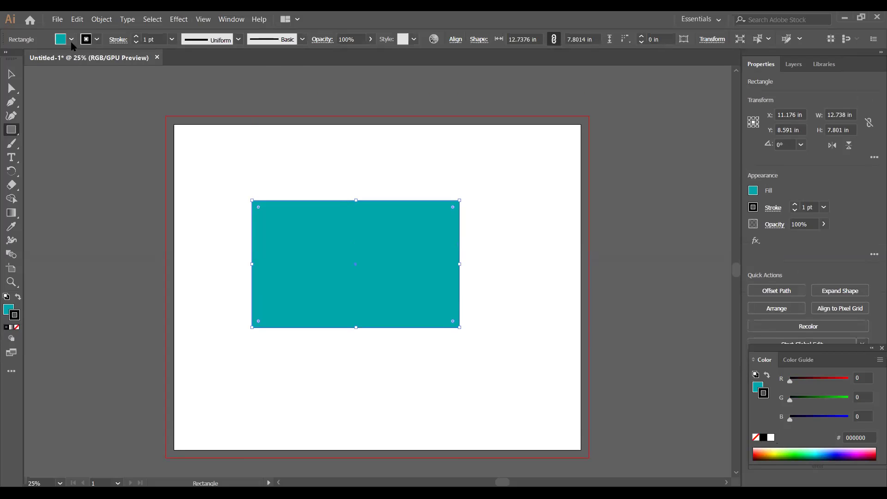
Step: Increase the rectangle's stroke weight to 3 pt, to 4 pt and finally to 12 pt
double_click(147, 39)
click(172, 40)
key(Escape)
text(3)
key(Return)
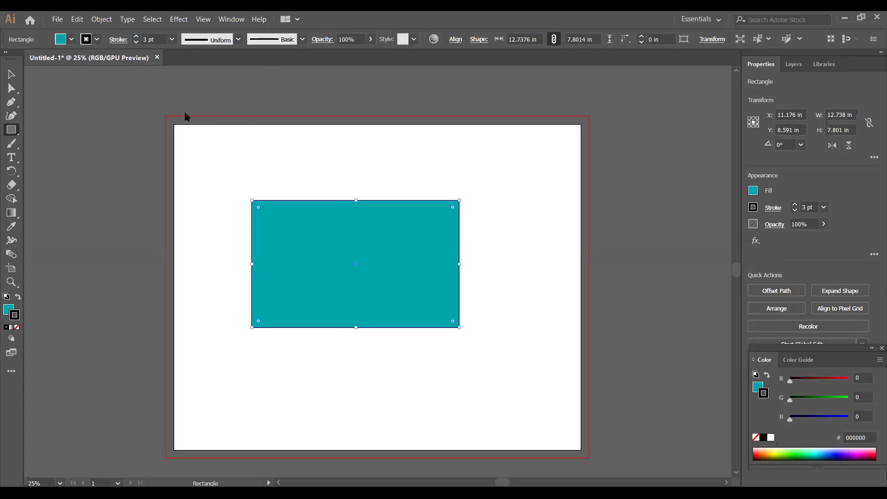
click(172, 40)
click(186, 128)
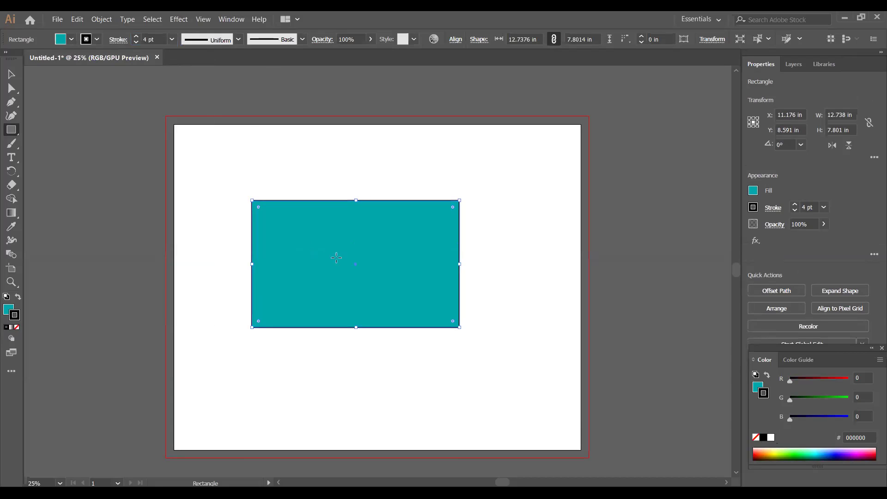
click(171, 40)
click(203, 222)
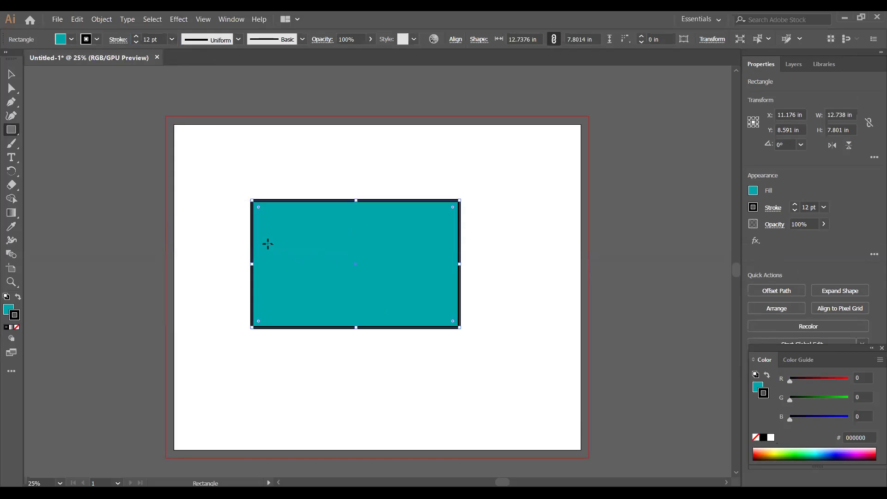
Step: Reposition the rectangle with the Selection tool, ending with its center at about X 13.7 in, Y 9.6 in
click(11, 74)
drag(326, 262, 322, 234)
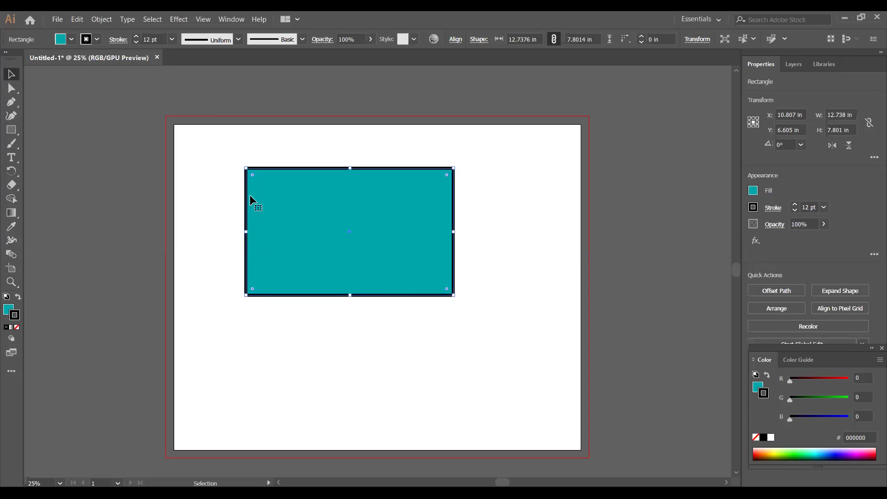
drag(313, 228, 340, 263)
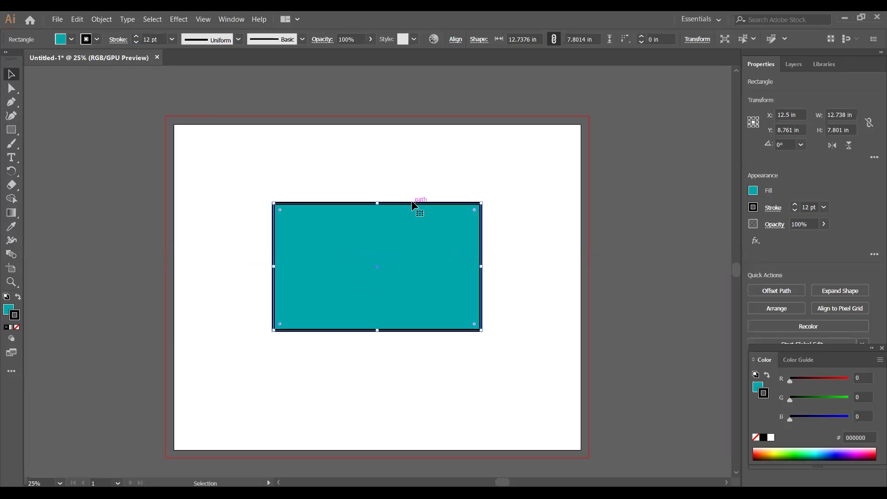
mouse_move(411, 207)
mouse_down()
mouse_move(382, 206)
mouse_move(346, 187)
mouse_move(346, 171)
mouse_move(413, 209)
mouse_move(422, 178)
mouse_move(427, 209)
mouse_up()
mouse_move(418, 278)
mouse_down()
mouse_move(390, 255)
mouse_move(402, 283)
mouse_move(405, 240)
mouse_move(406, 274)
mouse_up()
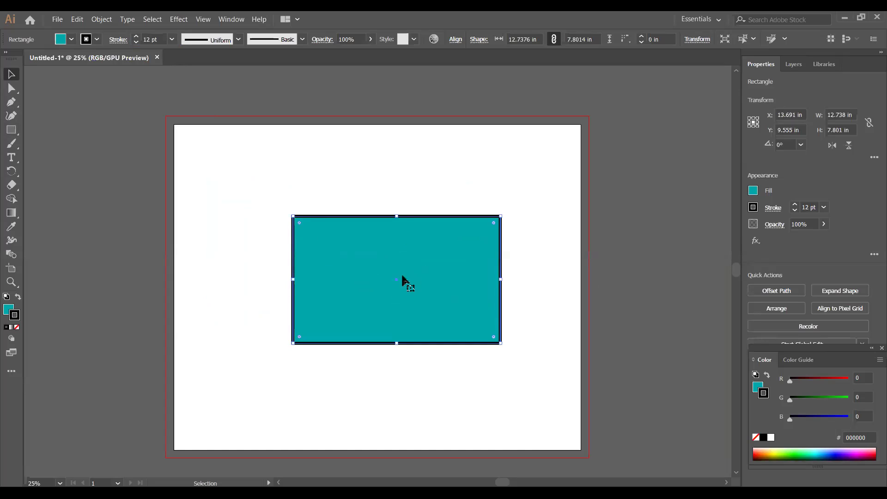
Step: Remove the rectangle's fill and move the outlined shape by its center point and edge to about X 13.1 in, Y 9.4 in
click(8, 309)
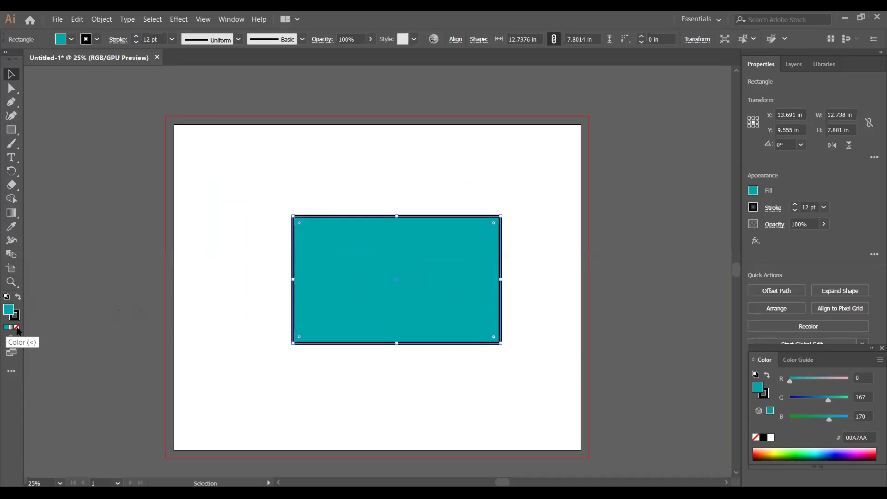
click(17, 327)
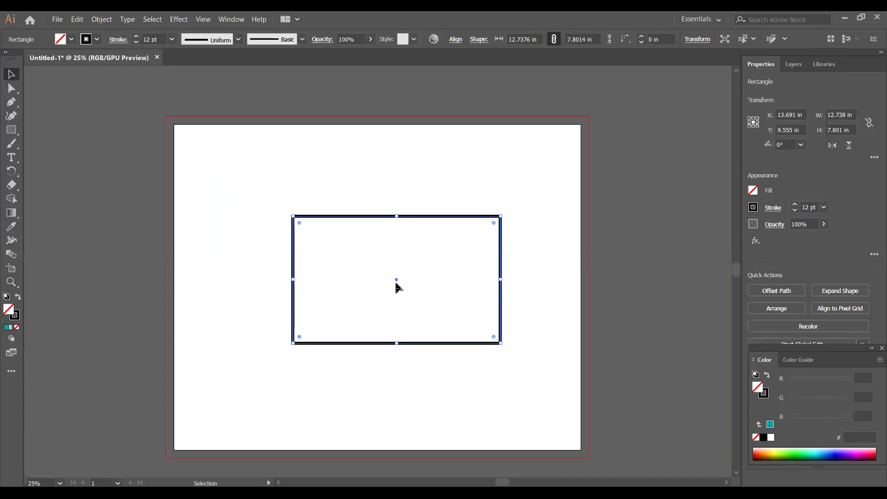
drag(396, 279, 369, 276)
mouse_move(408, 213)
mouse_down()
mouse_move(476, 213)
mouse_move(469, 192)
mouse_move(425, 240)
mouse_move(420, 222)
mouse_up()
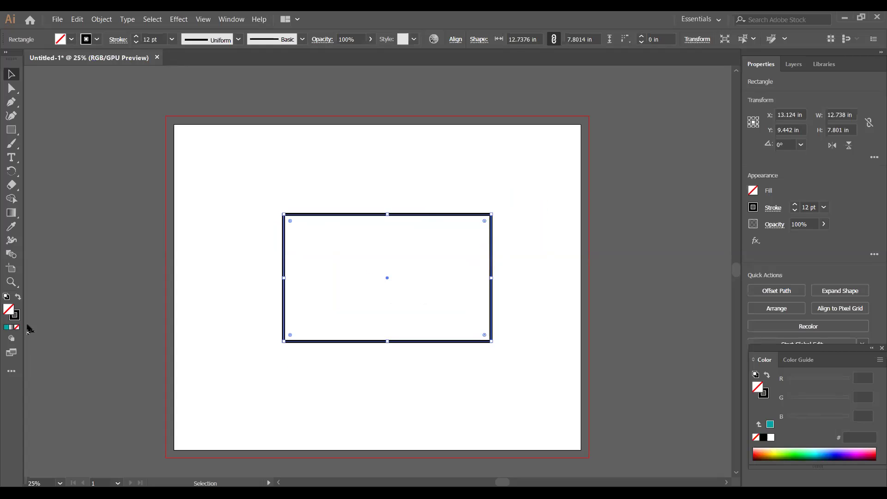
Step: Restore the rectangle's teal 00A7AA fill and resize it from its upper-left corner to about 15.3 by 9.2 in
click(7, 327)
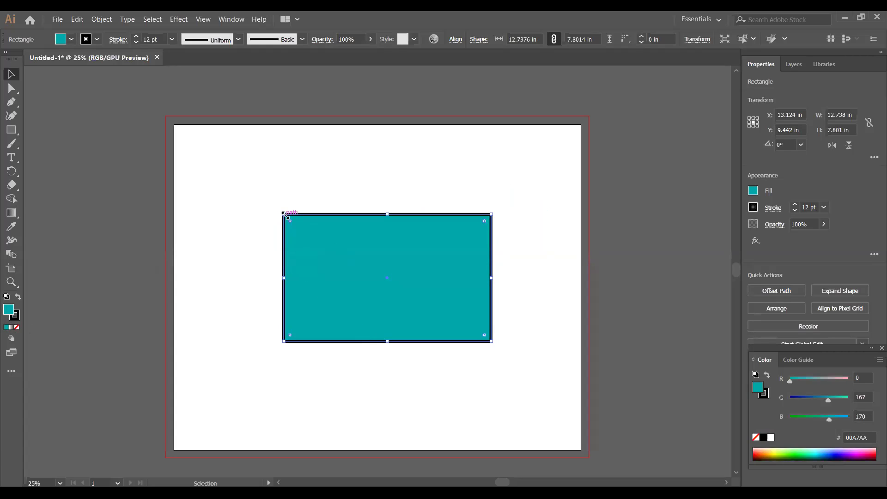
mouse_move(284, 214)
mouse_down()
mouse_move(226, 167)
mouse_move(268, 196)
mouse_move(283, 221)
mouse_up()
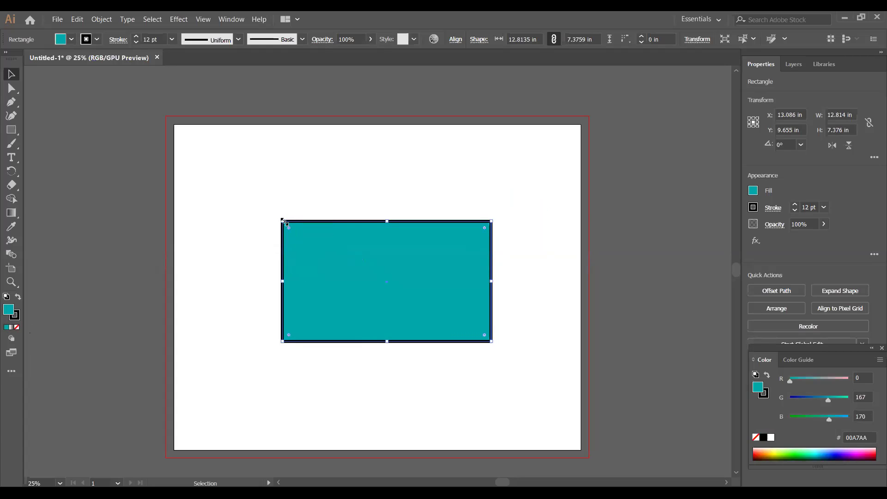
drag(281, 220, 242, 191)
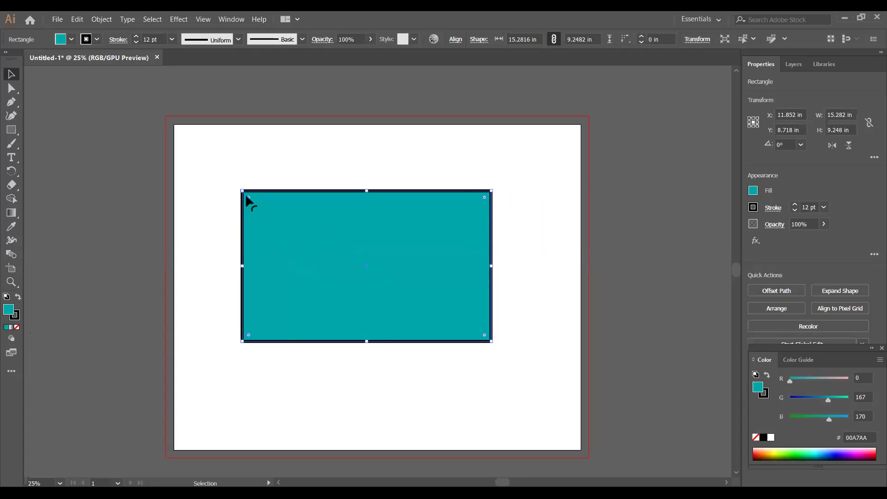
Step: Try rounding the rectangle's corners to about 0.2 in and return the corner radius to 0 in
mouse_move(248, 197)
mouse_down()
mouse_move(328, 275)
mouse_move(354, 286)
mouse_move(305, 261)
mouse_move(244, 200)
mouse_up()
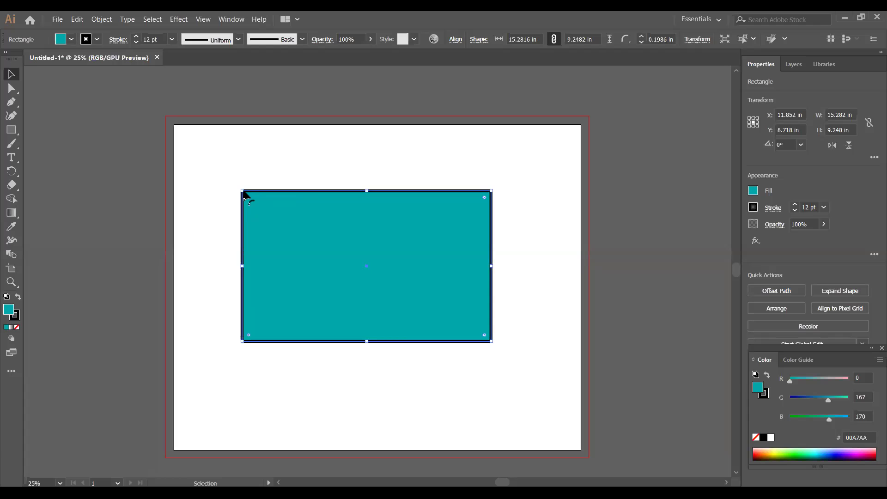
drag(250, 199, 234, 182)
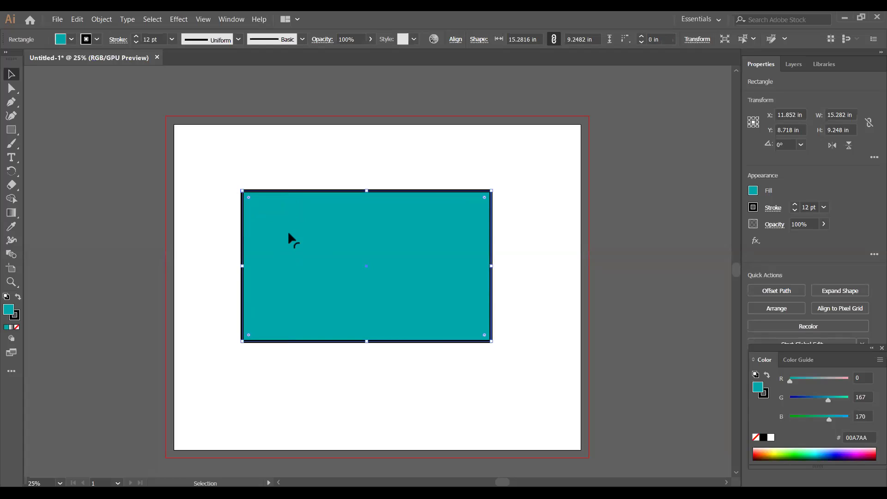
Step: Round the rectangle's two left corners together to about 4.62 in with the Direct Selection tool
click(12, 88)
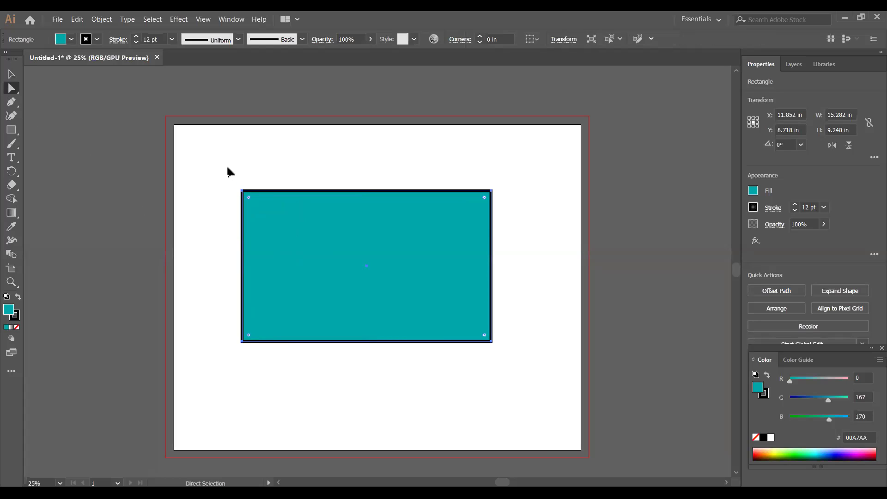
drag(229, 166, 266, 368)
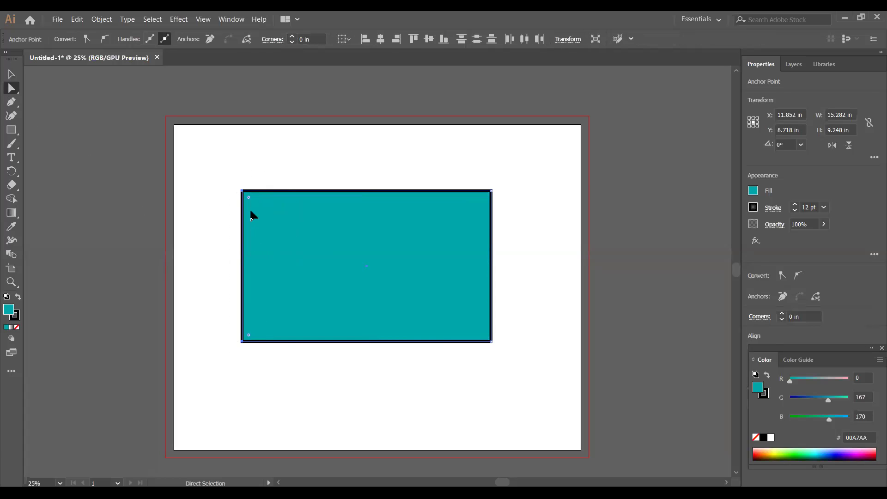
drag(247, 196, 291, 258)
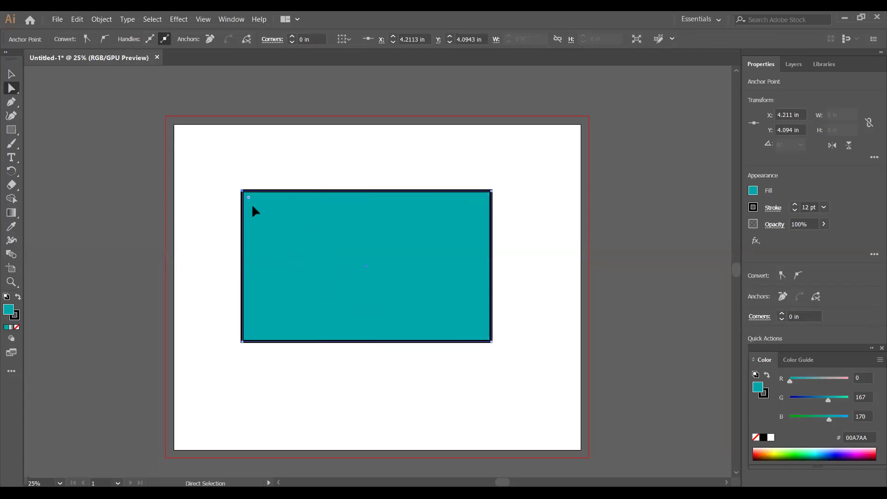
Step: Round only the rectangle's upper-left corner to 9.25 in and its lower-right corner to about 9.02 in, forming a leaf shape
drag(214, 166, 280, 244)
drag(251, 199, 426, 339)
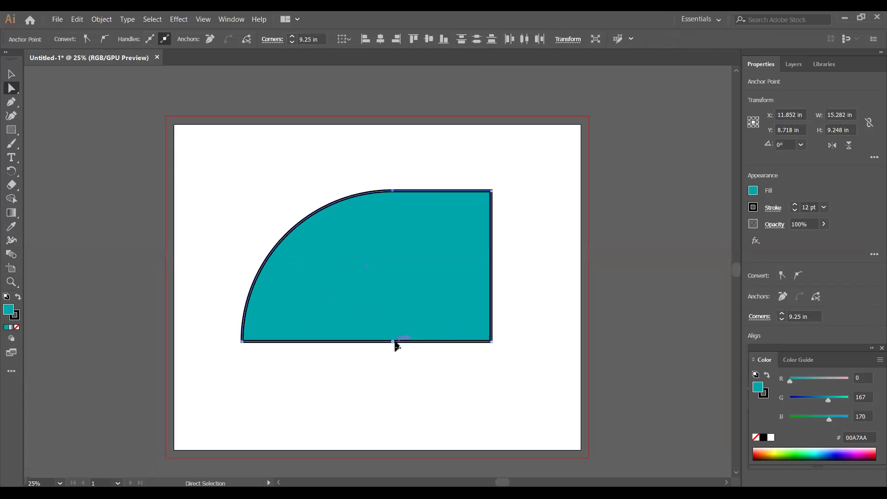
drag(538, 318, 428, 354)
drag(491, 342, 445, 308)
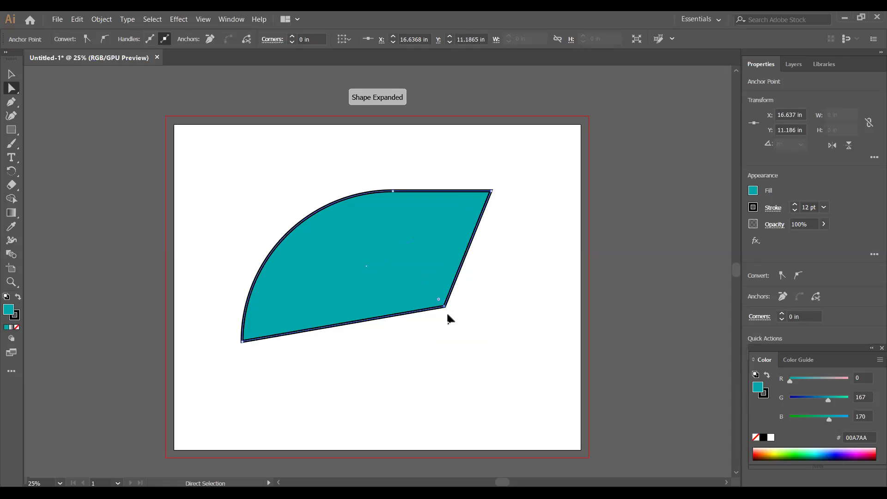
key(ctrl+z)
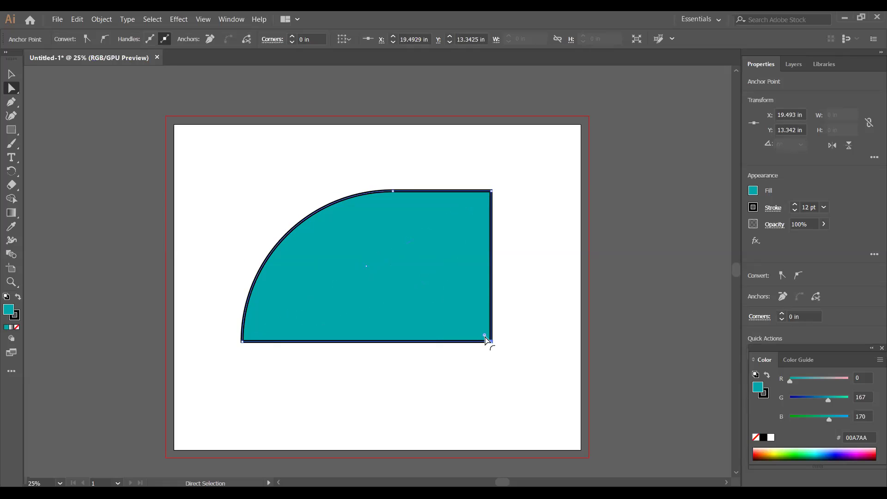
drag(484, 334, 353, 174)
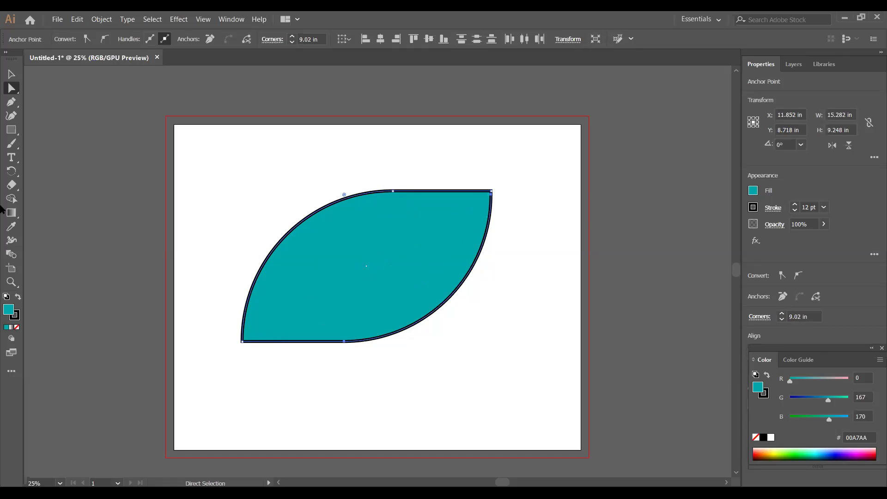
key(ctrl)
key(Return)
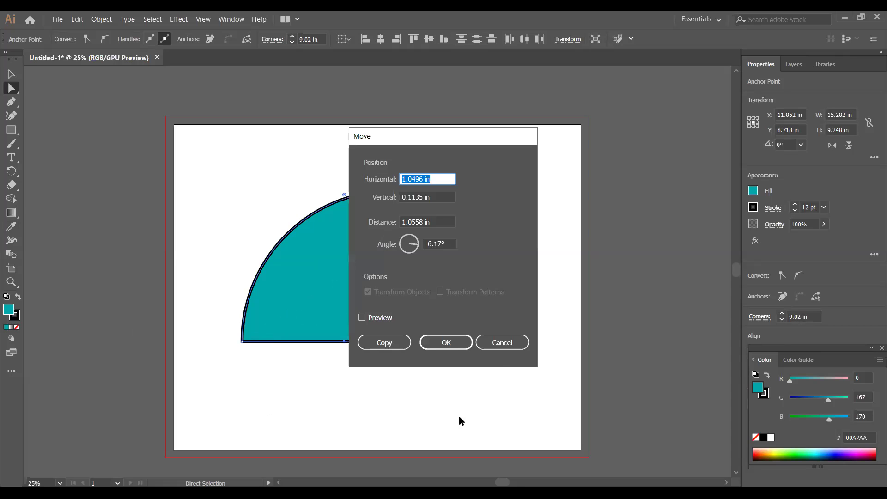
click(496, 346)
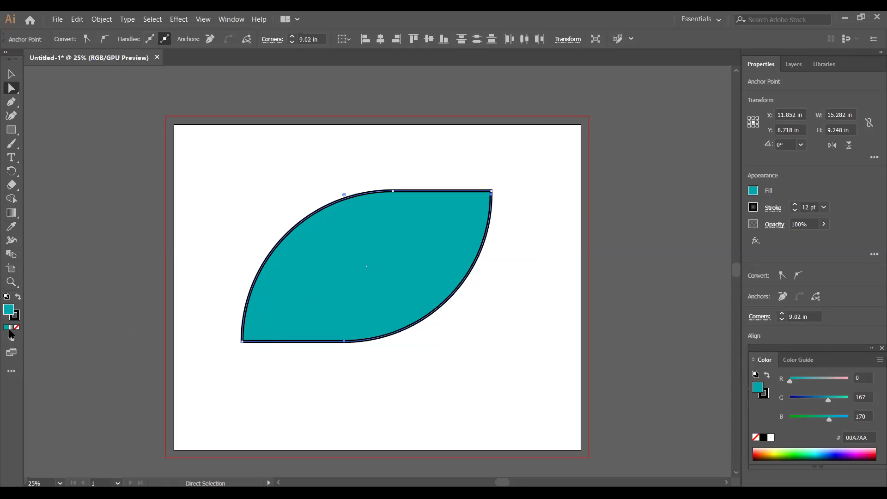
Step: Fill the leaf shape with the Gold Dust linear gradient and move it by its center to about X 12.7 in
key(ctrl+F9)
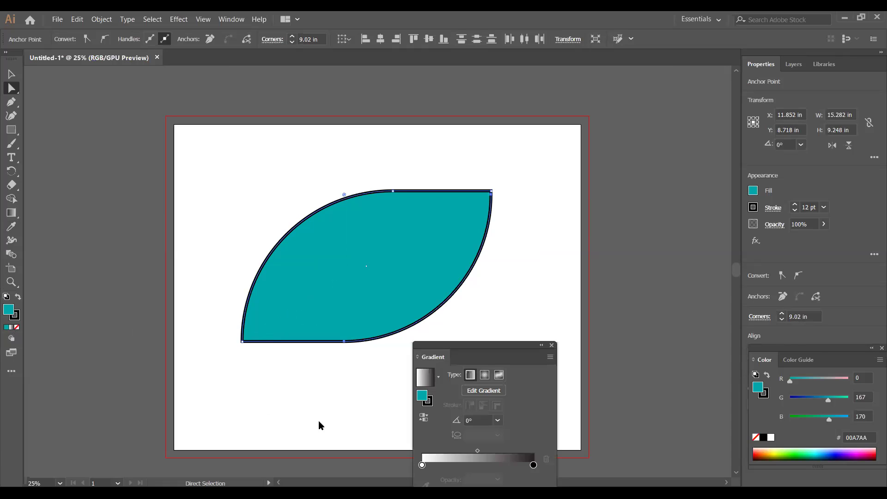
click(425, 394)
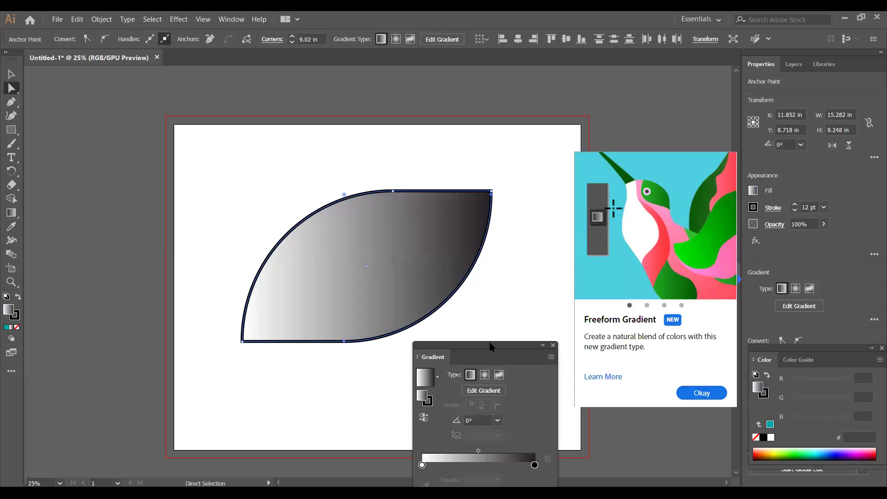
drag(491, 347, 637, 133)
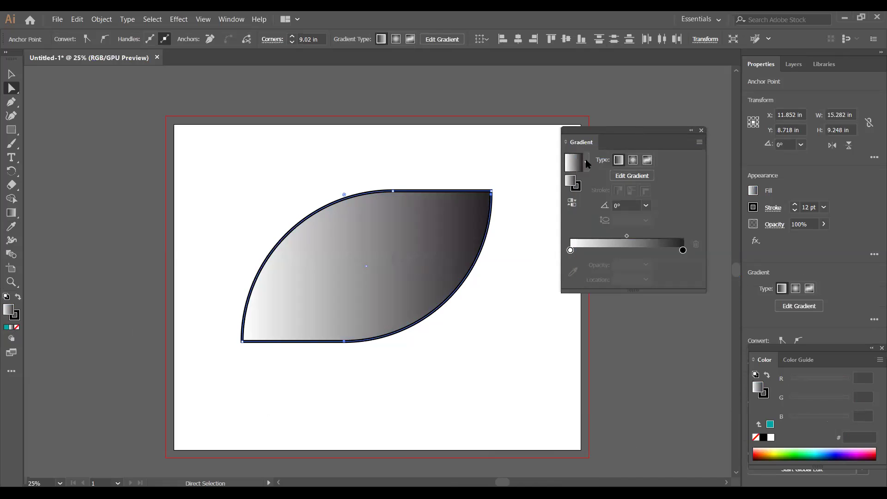
click(586, 162)
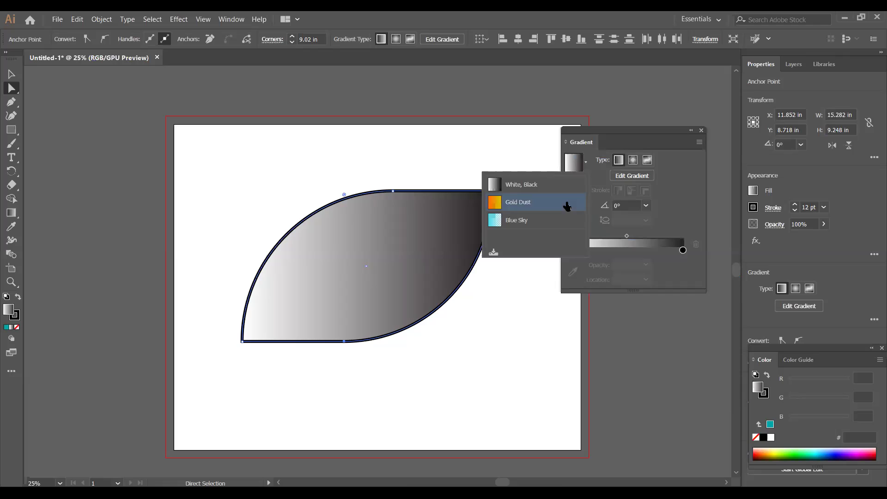
click(567, 207)
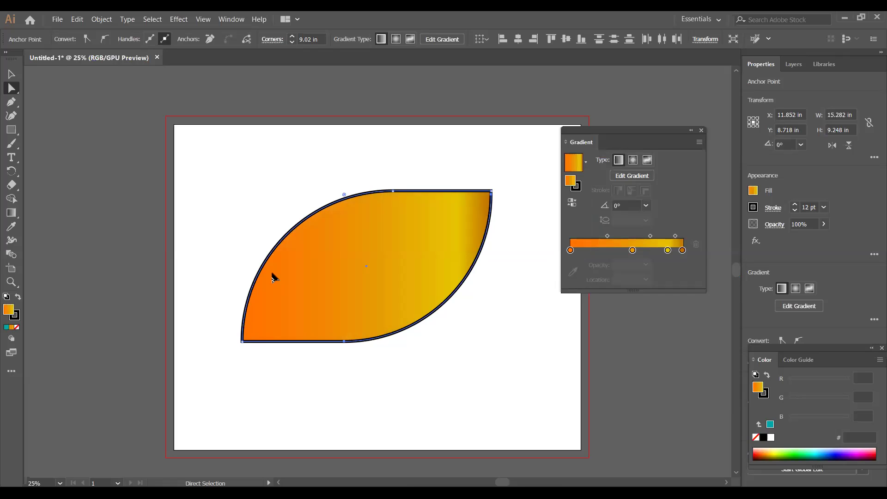
drag(367, 267, 382, 269)
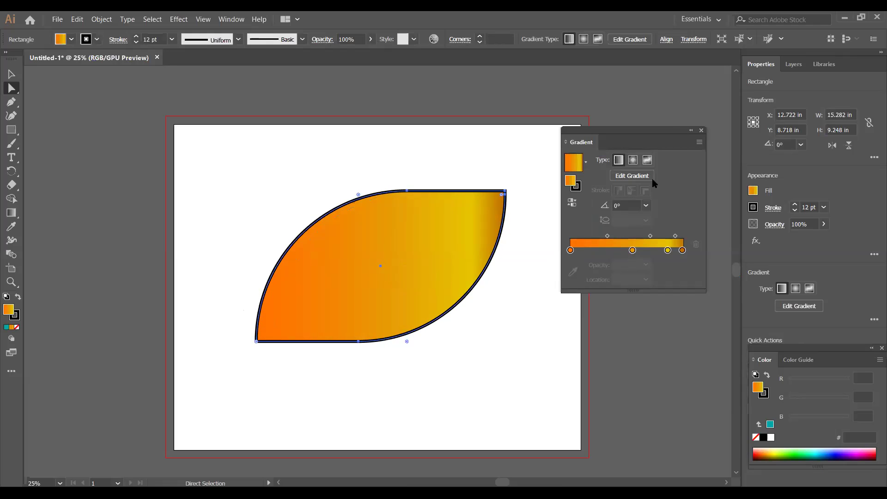
Step: Deselect the shape, move the floating gradient settings off the artboard and collapse them
click(691, 130)
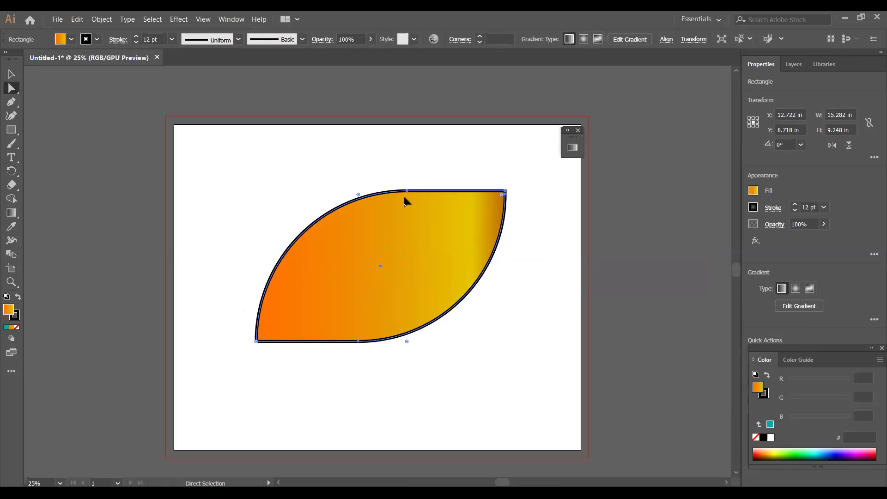
click(503, 194)
click(227, 274)
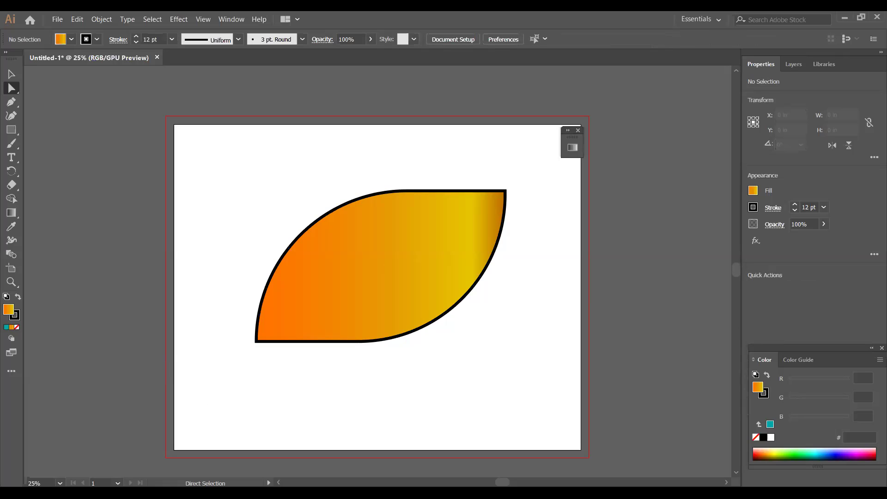
click(572, 146)
drag(595, 134, 677, 158)
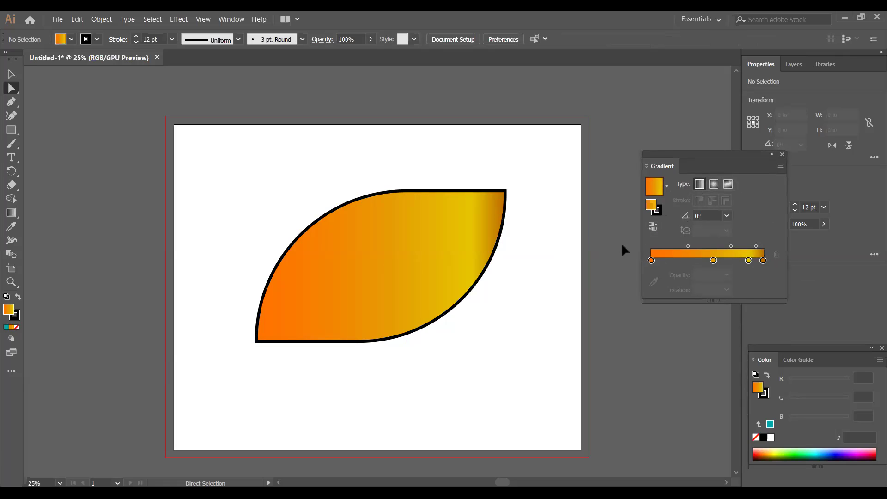
click(771, 155)
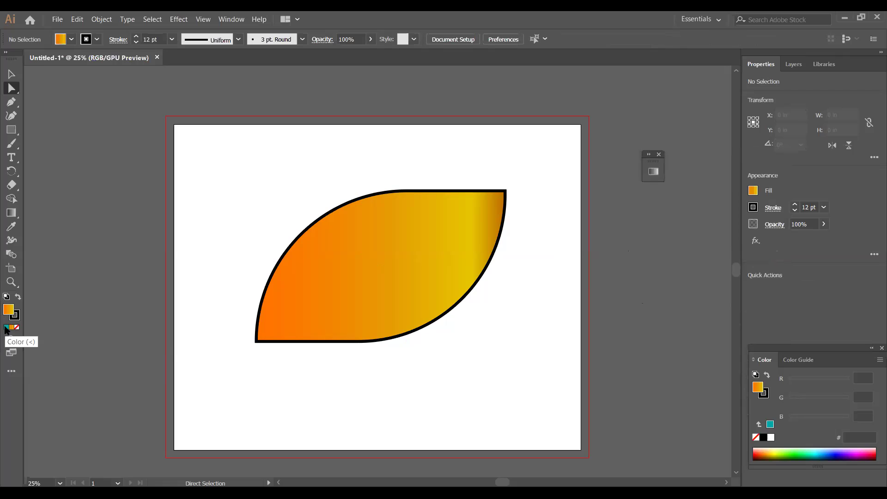
Step: Remove the leaf shape's gradient fill and select its curved upper-left segment
click(6, 329)
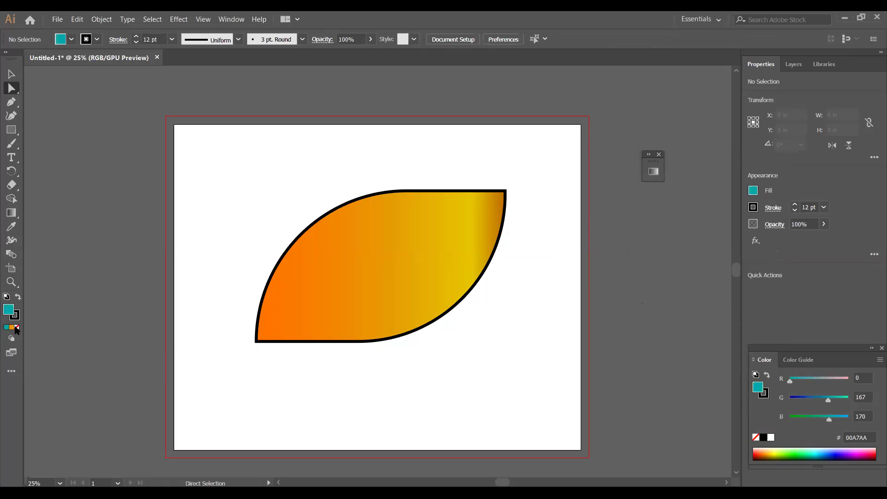
click(279, 305)
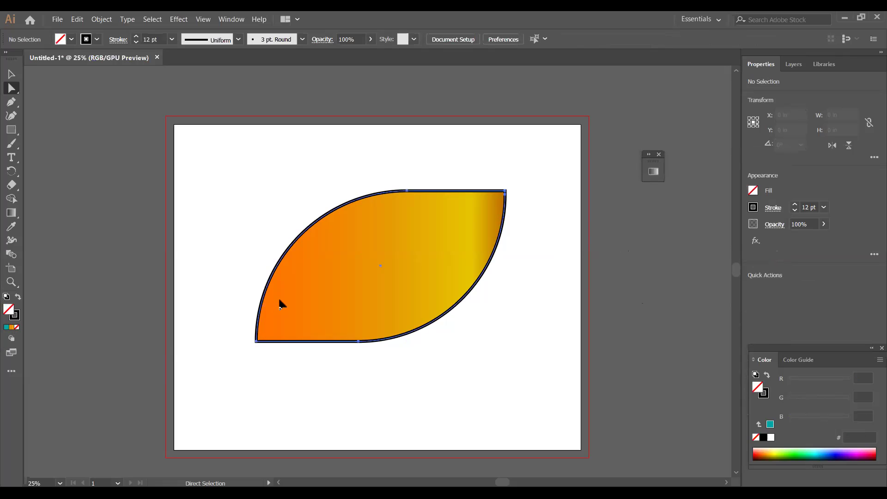
click(17, 327)
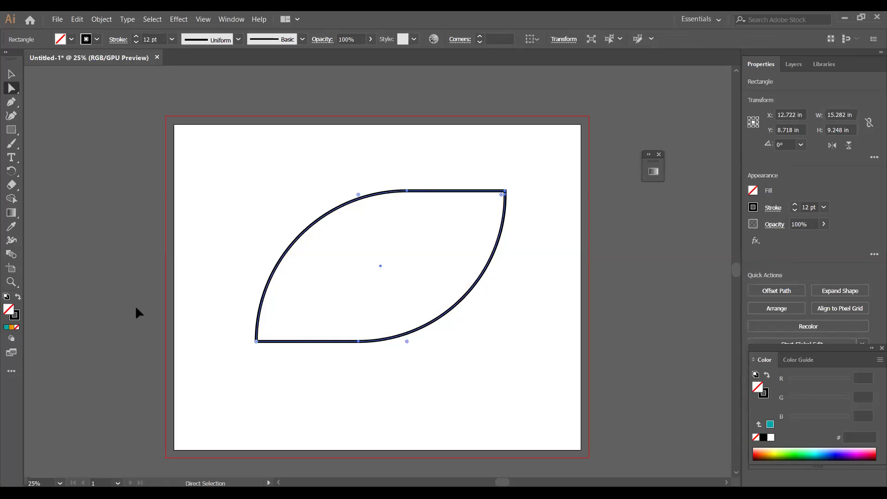
click(208, 318)
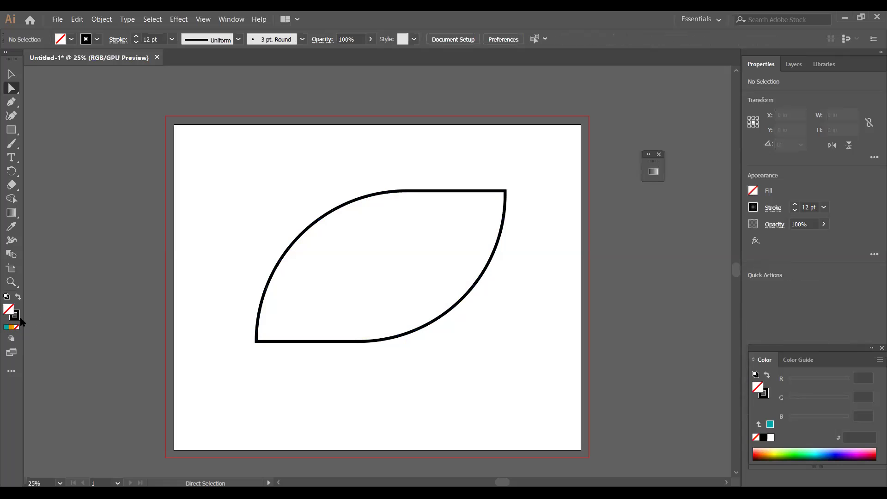
click(279, 266)
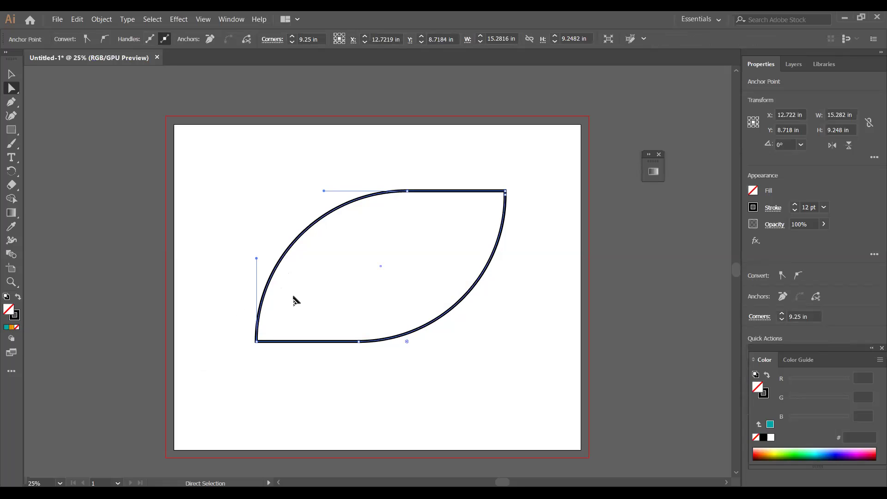
Step: Undo the edits back to the teal rectangle with only its two left corners rounded, and deselect it
key(ctrl)
key(ctrl+z)
key(ctrl+z)
key(ctrl+z)
key(ctrl+z)
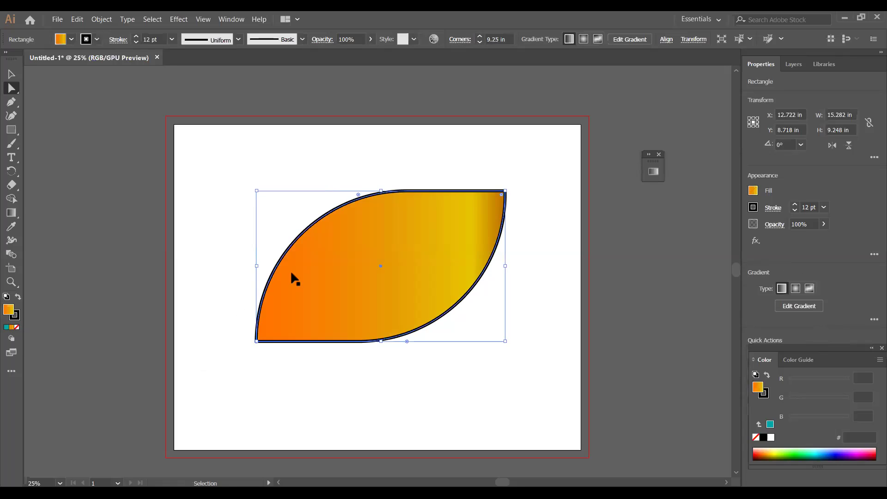
key(ctrl+shift+z)
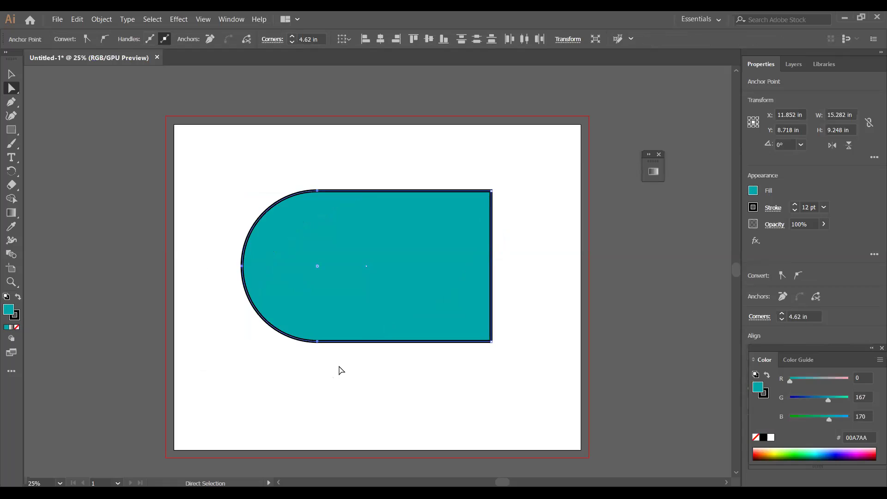
click(191, 311)
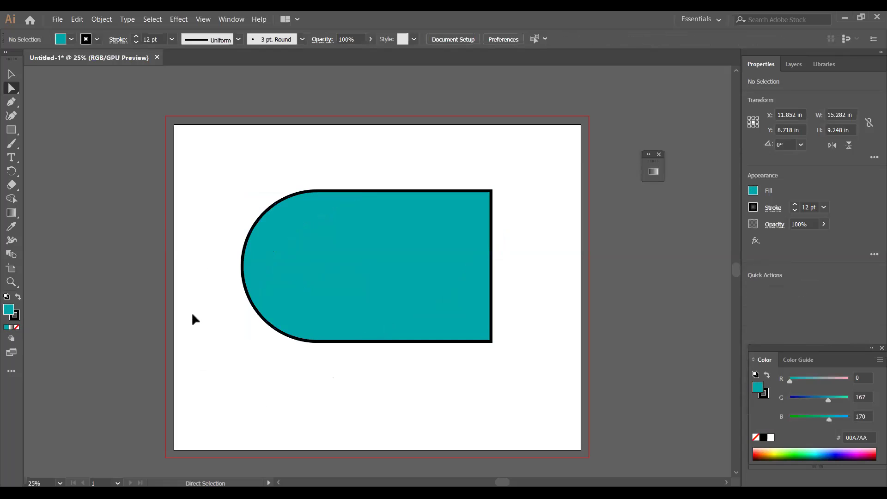
Step: Try green and magenta fills on the rounded shape and set its fill to cyan 00FFFF
click(375, 272)
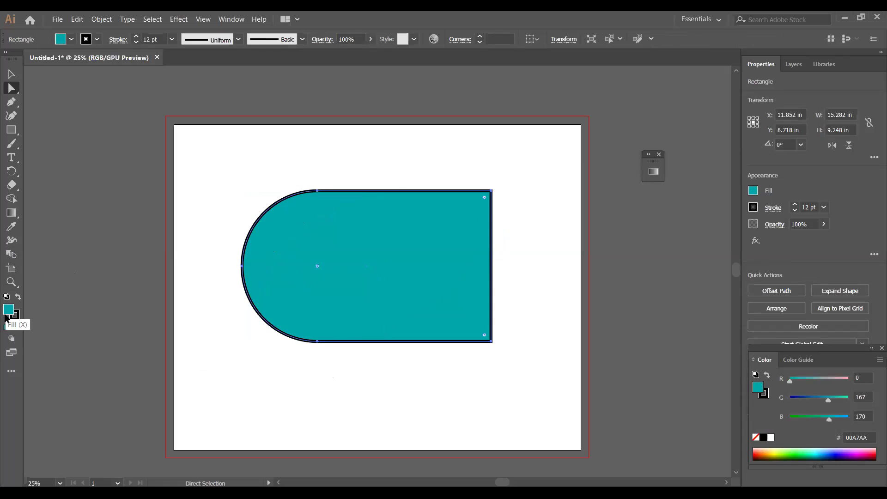
click(56, 41)
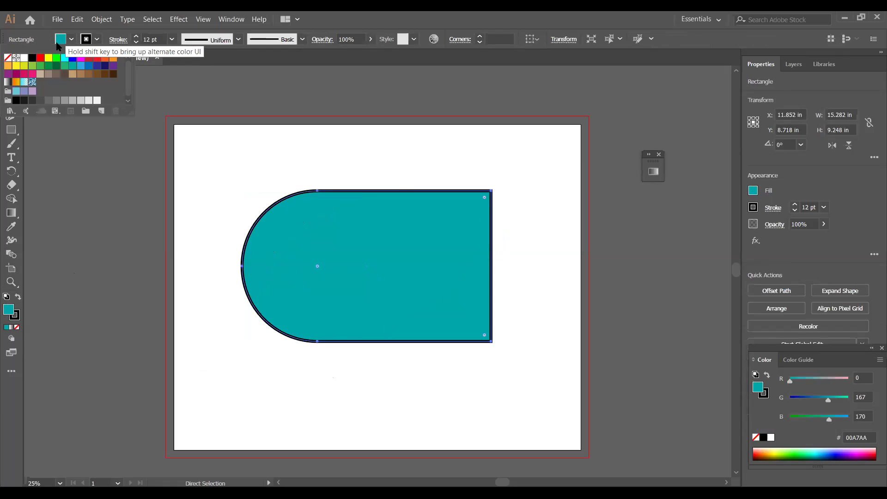
click(57, 58)
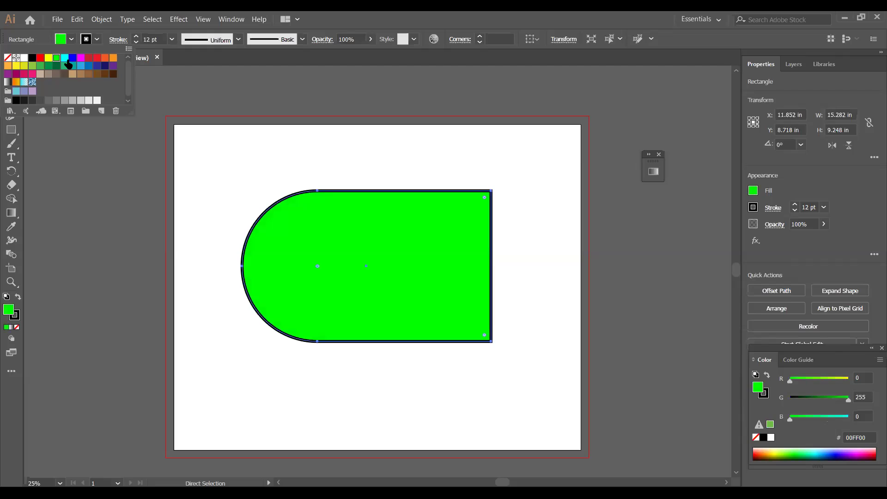
click(73, 57)
click(80, 58)
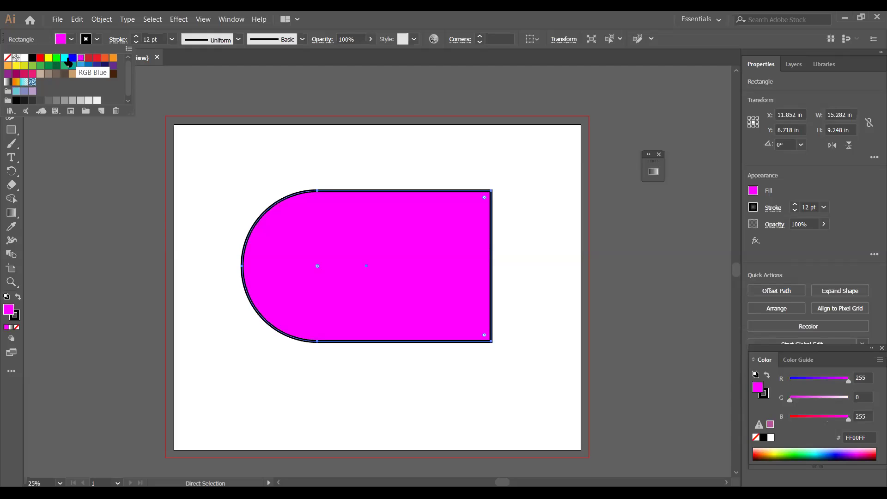
click(65, 58)
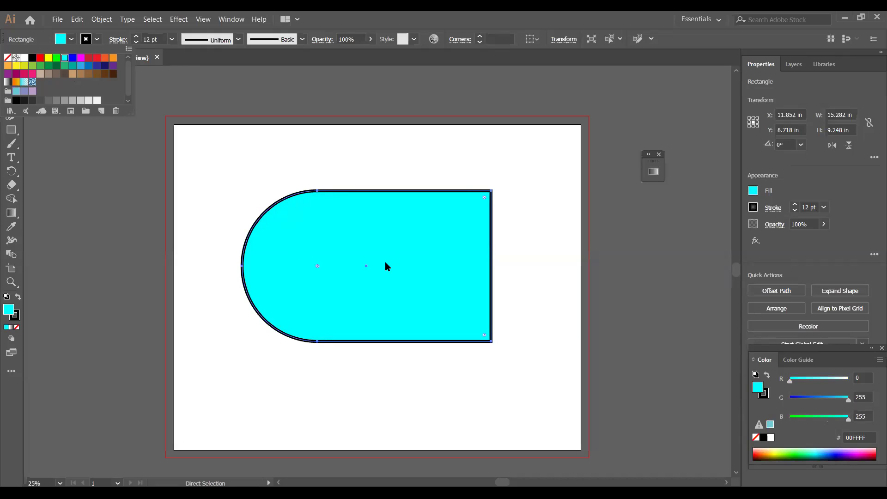
click(91, 43)
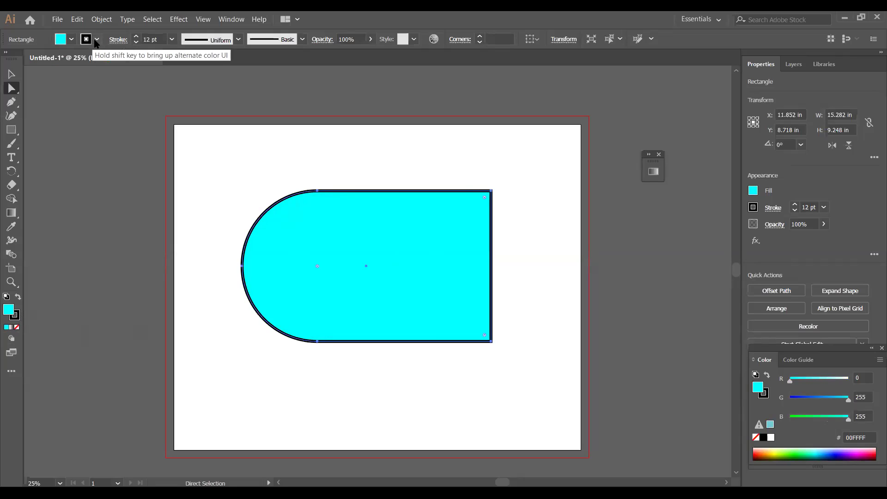
click(90, 42)
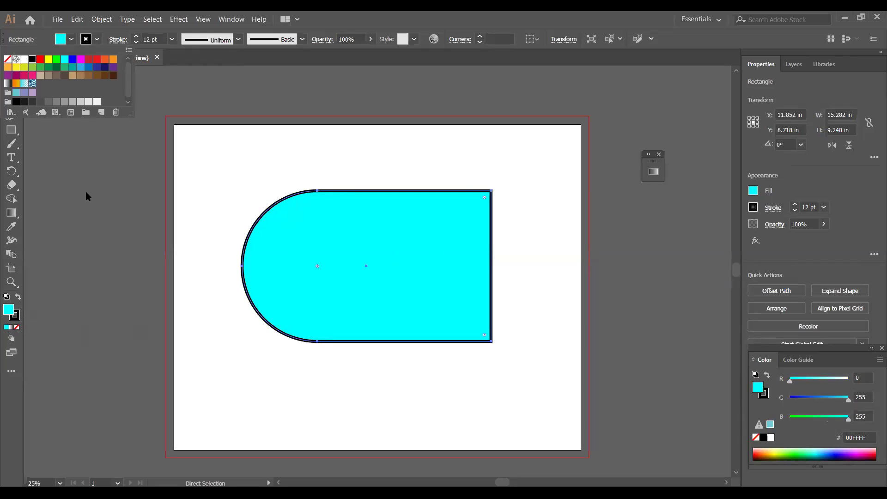
click(86, 174)
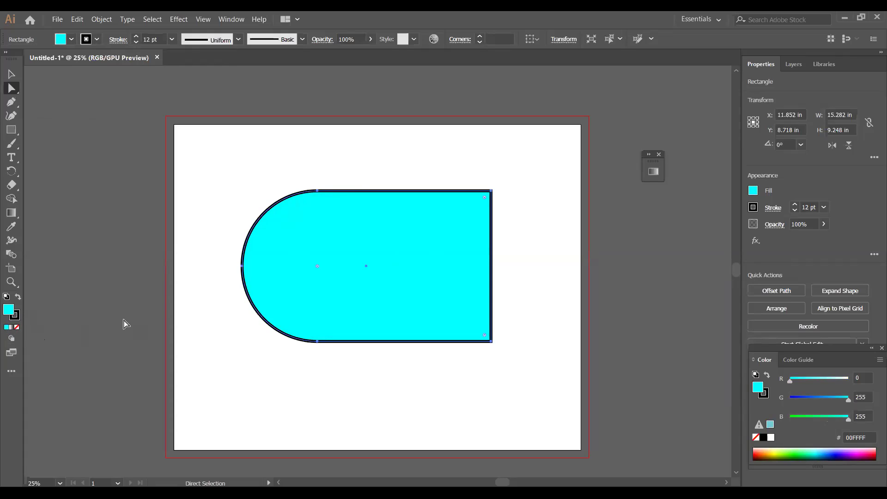
Step: Clear the rounded shape's fill, try a yellow FFFF00 fill, and set the fill back to None
click(17, 327)
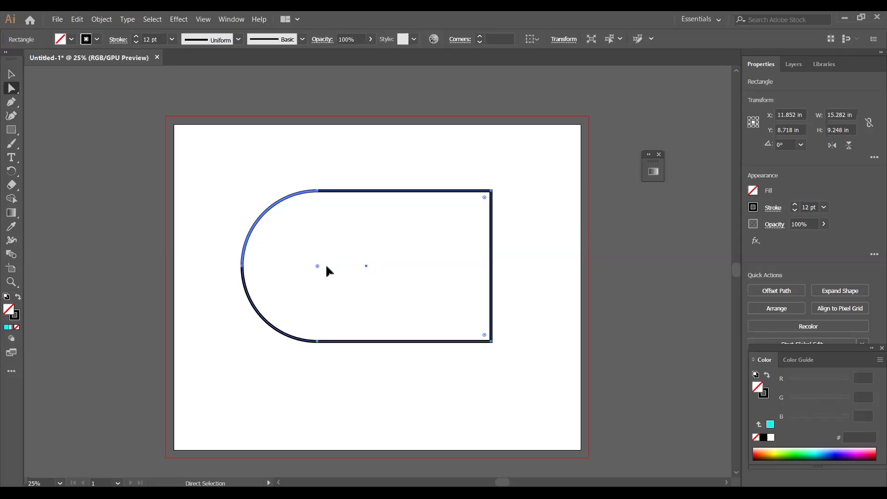
click(71, 40)
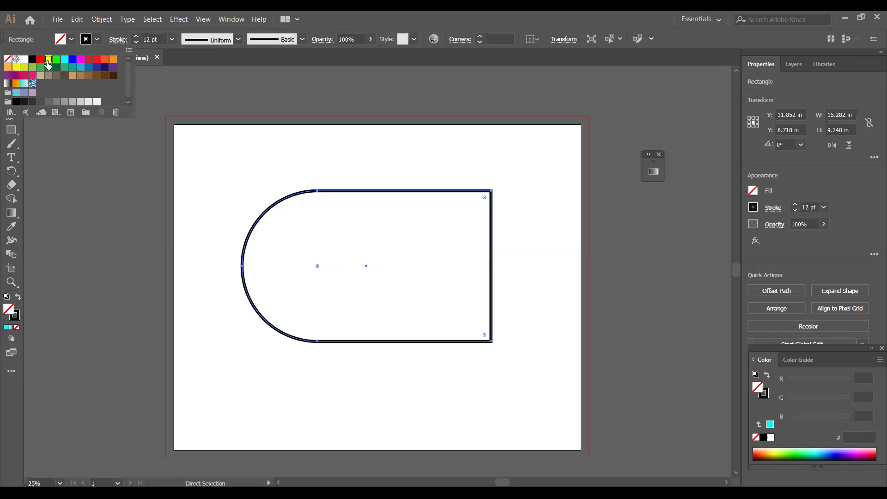
click(48, 60)
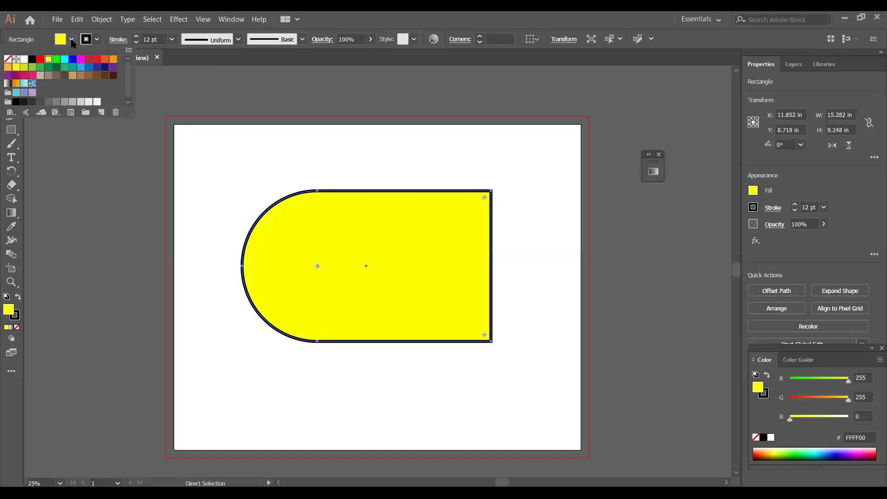
click(72, 42)
click(71, 42)
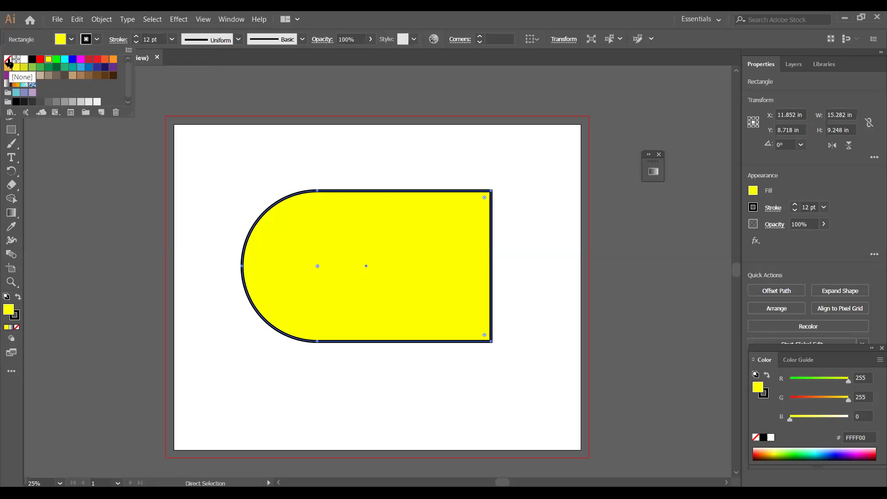
click(9, 60)
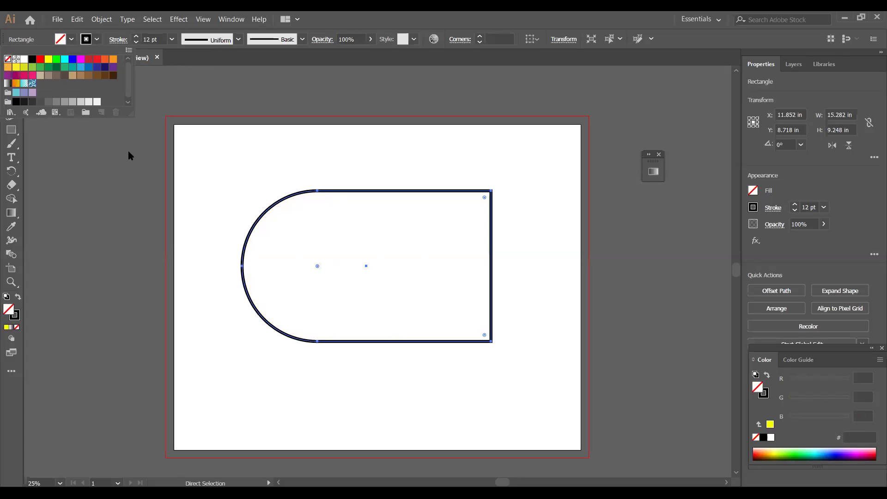
click(71, 40)
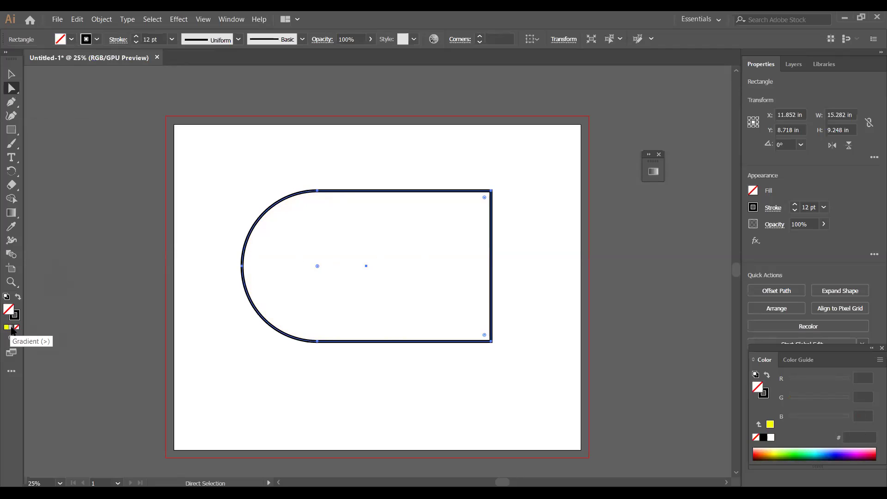
Step: Fill the shape with the orange-yellow gradient preset, move its second colour stop to 48.38%, and collapse the gradient settings
click(12, 327)
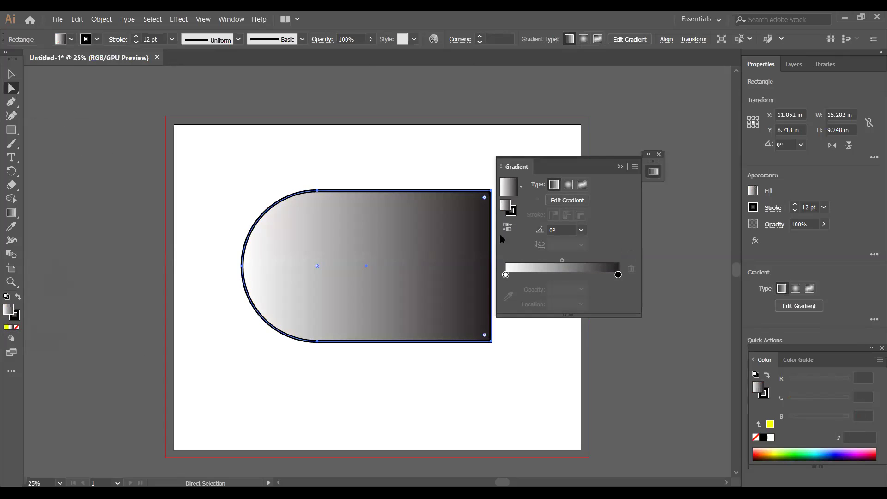
drag(549, 170, 645, 89)
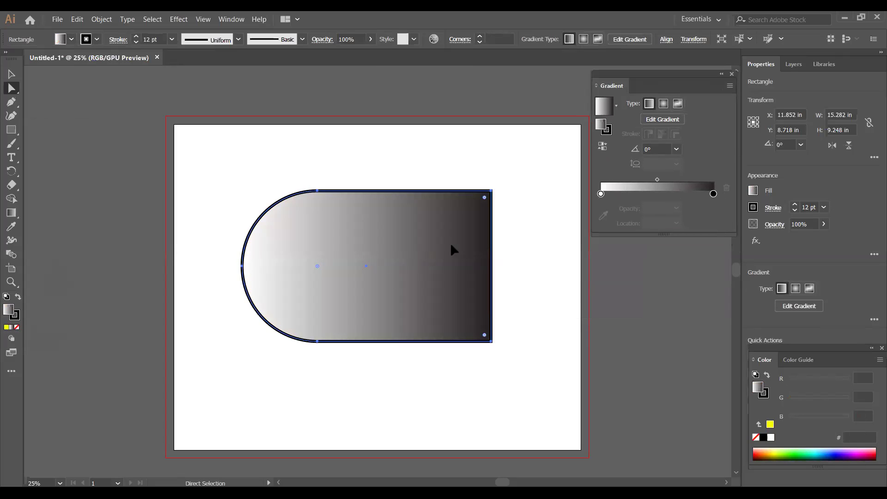
click(617, 107)
click(588, 144)
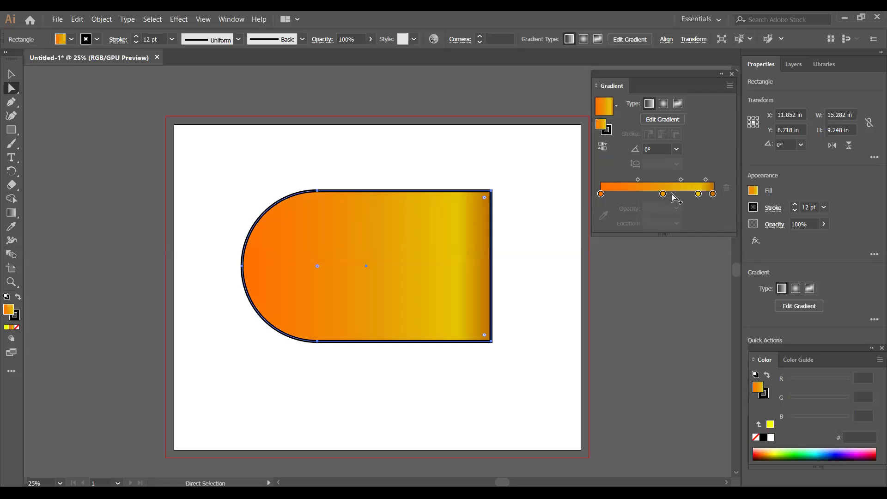
drag(663, 194, 654, 194)
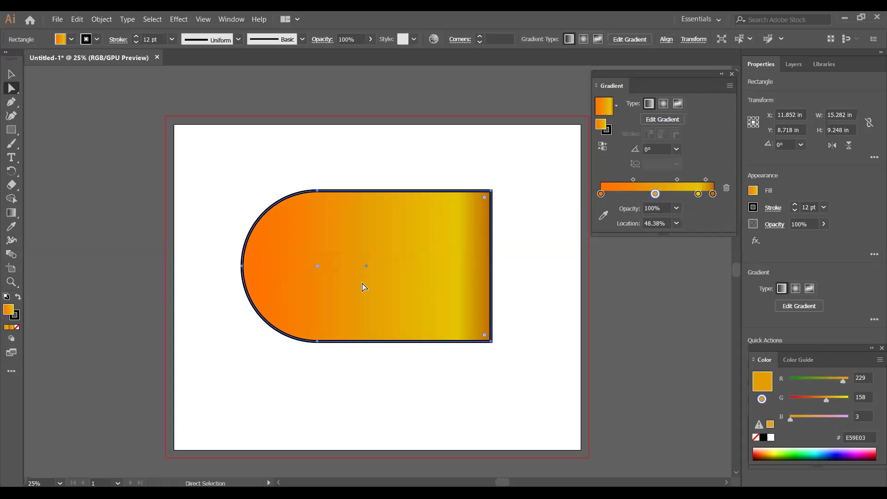
click(721, 75)
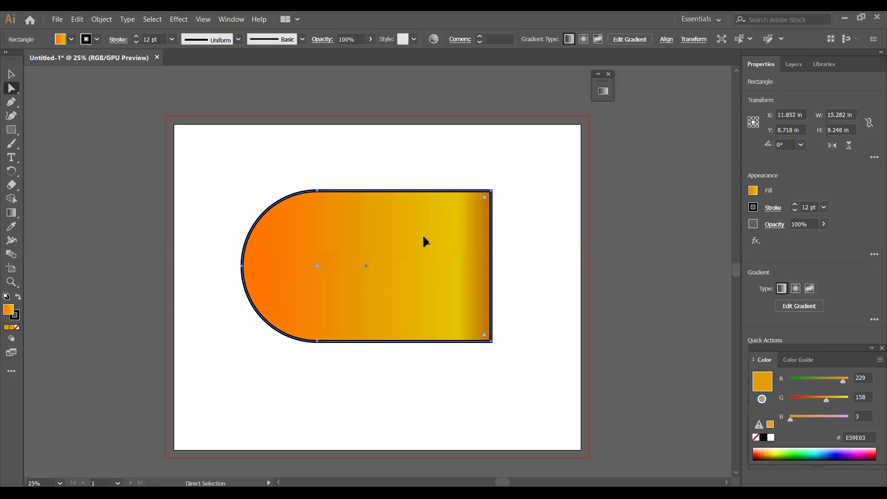
Step: Switch the shape's fill to solid orange E59E03, None and the orange-yellow gradient, ending with None
click(5, 327)
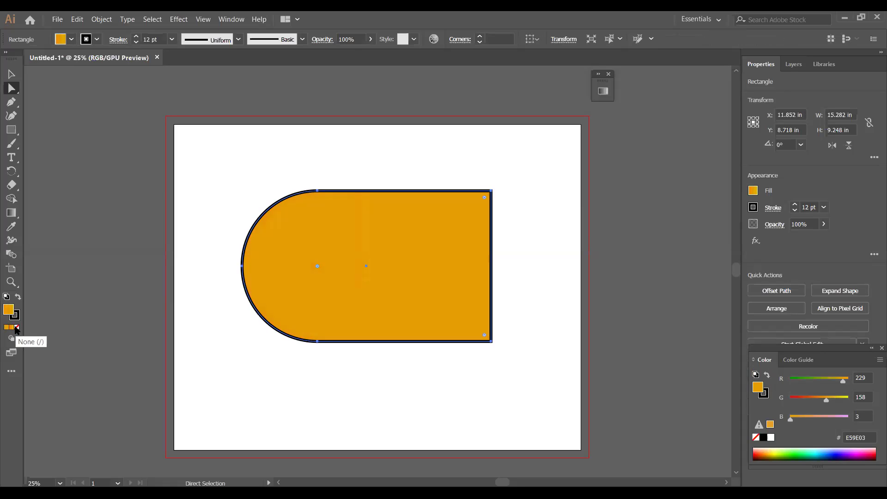
click(16, 327)
click(11, 328)
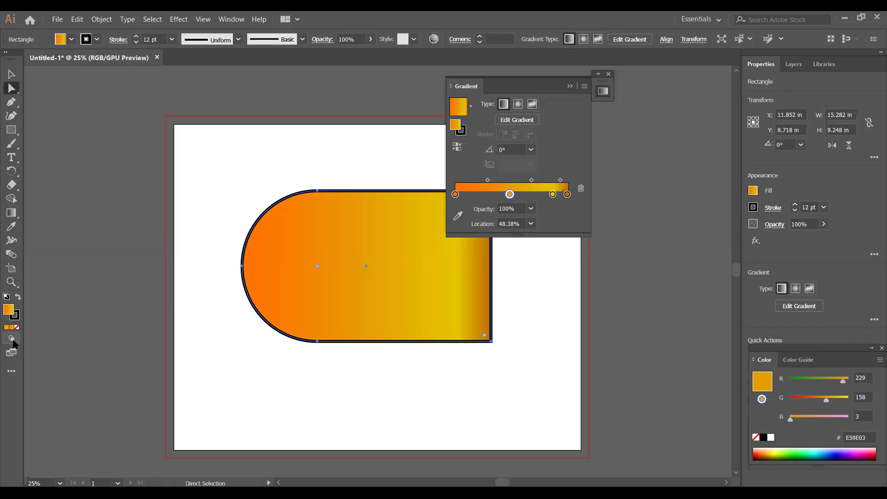
drag(525, 83, 663, 89)
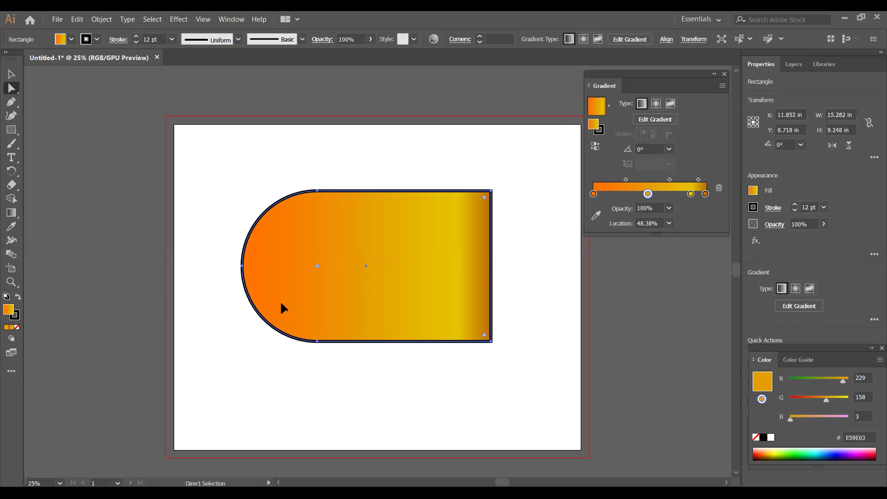
click(16, 327)
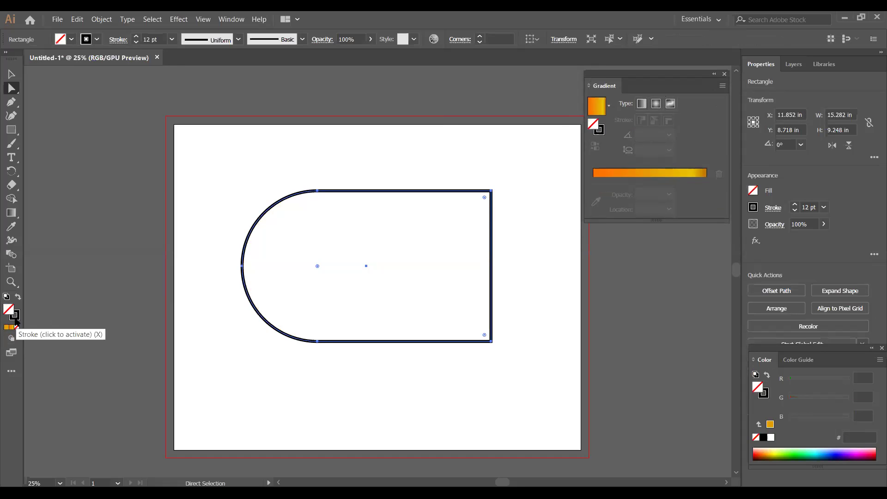
Step: Remove the shape's stroke, reapply a solid black 1 pt stroke, and shift the floating gradient settings slightly
click(14, 316)
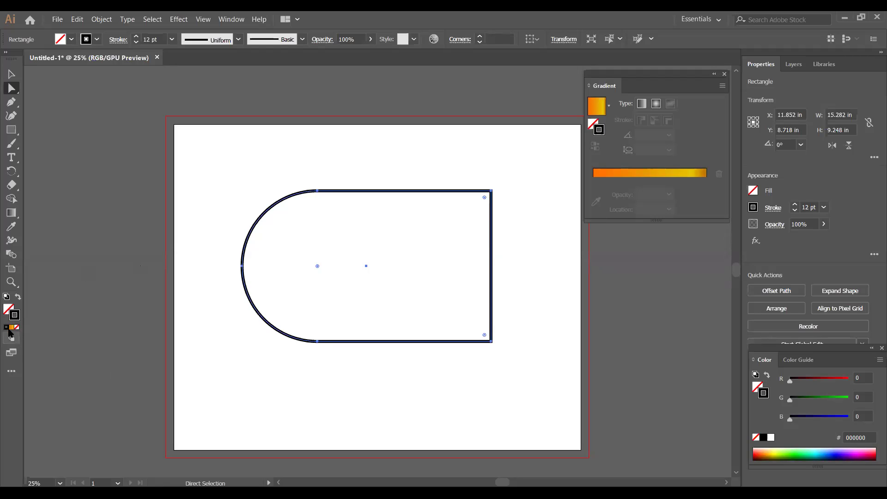
click(17, 327)
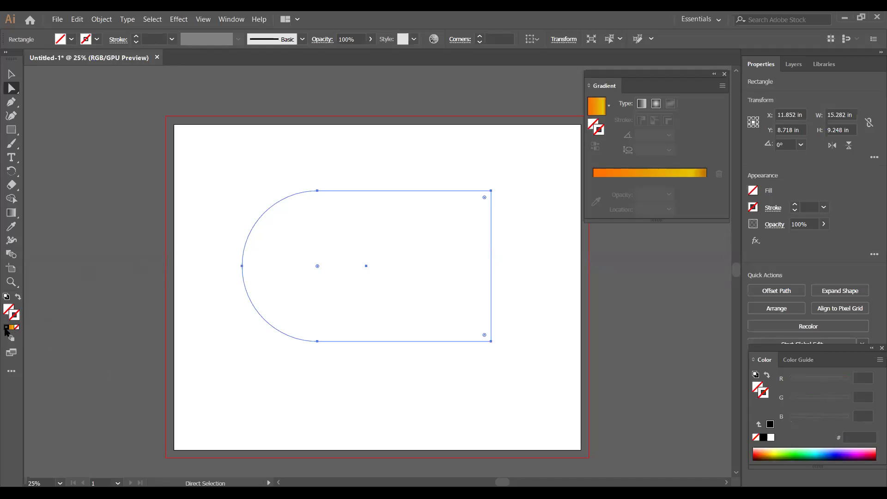
click(6, 327)
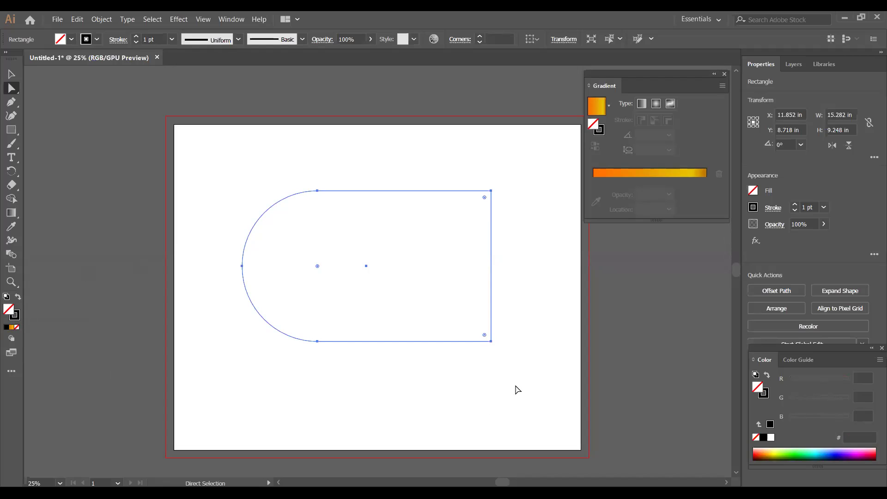
drag(680, 76, 681, 71)
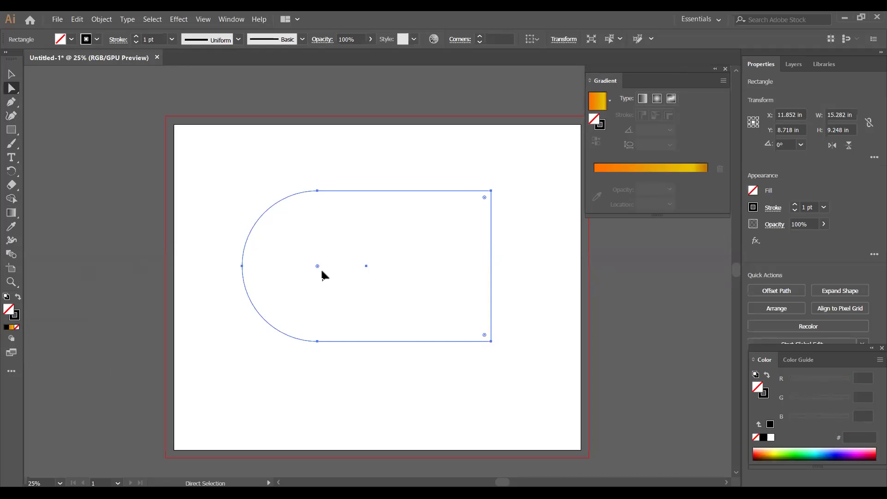
Step: Reset the shape's rounded left corners to 0 in and select only its upper-right corner point
drag(314, 265, 183, 175)
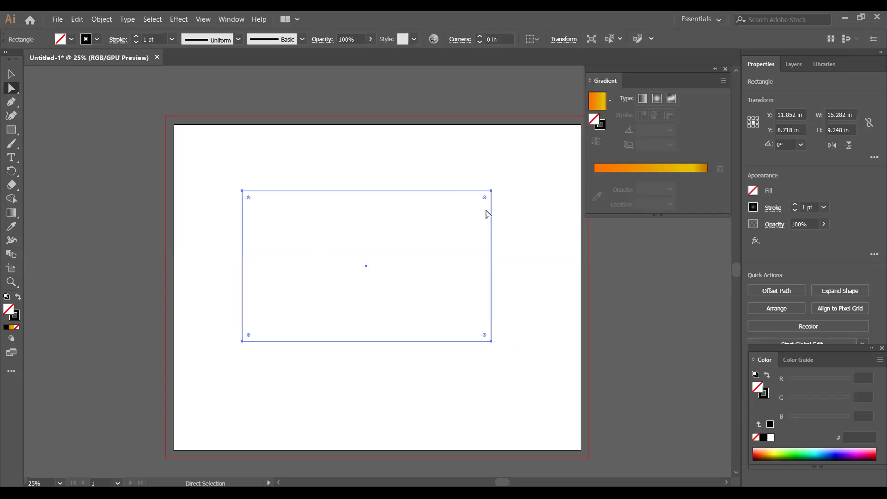
drag(473, 153, 516, 243)
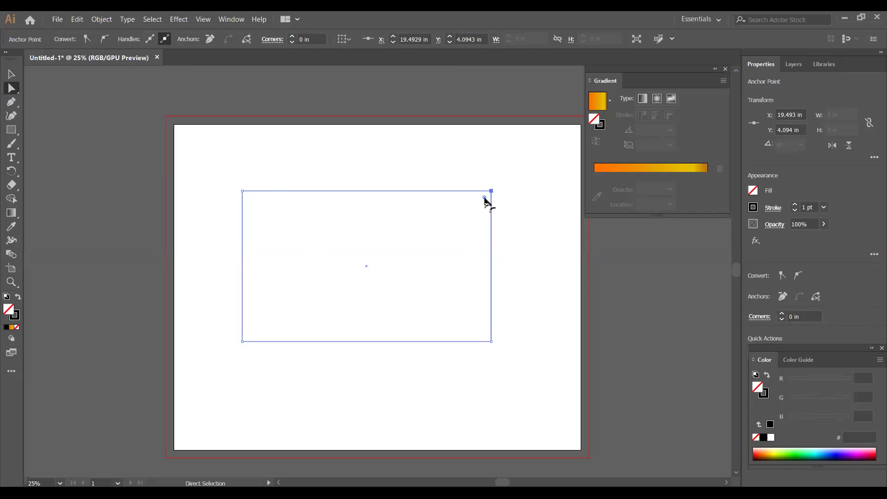
drag(485, 198, 564, 138)
Step: Fill the rectangle with solid black, replace it with the orange-yellow gradient, and deselect the rectangle
click(6, 327)
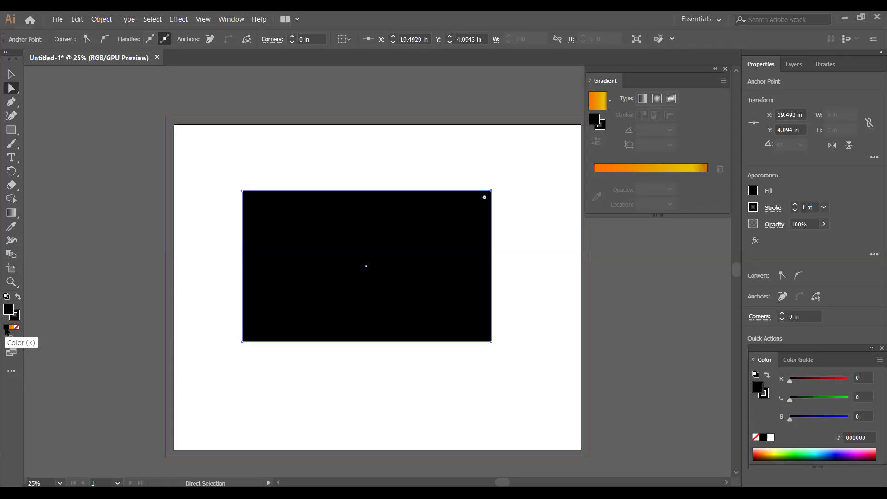
click(11, 327)
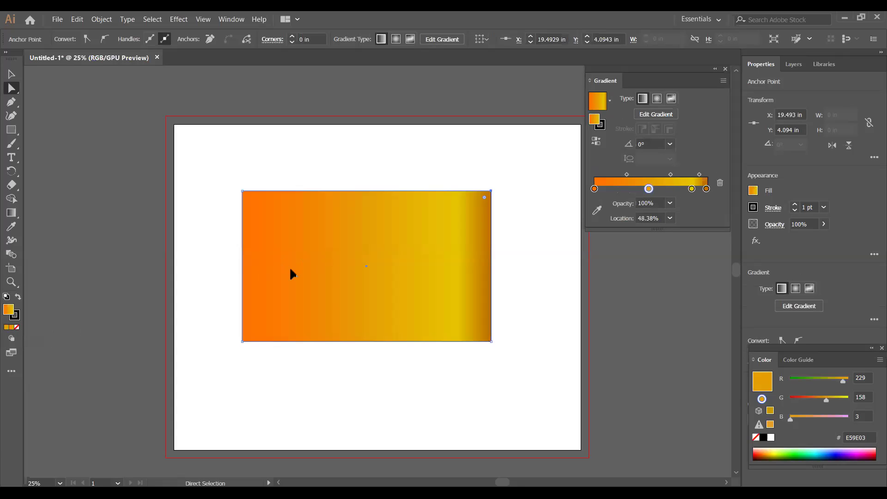
click(16, 319)
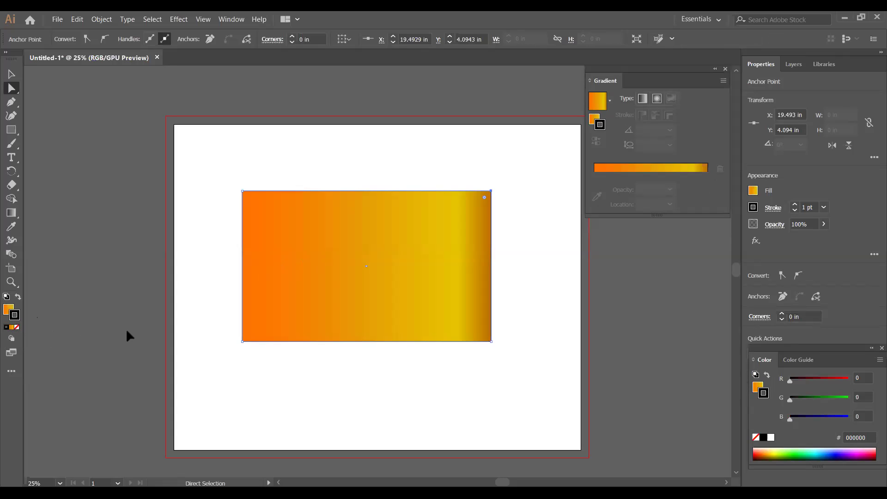
click(308, 290)
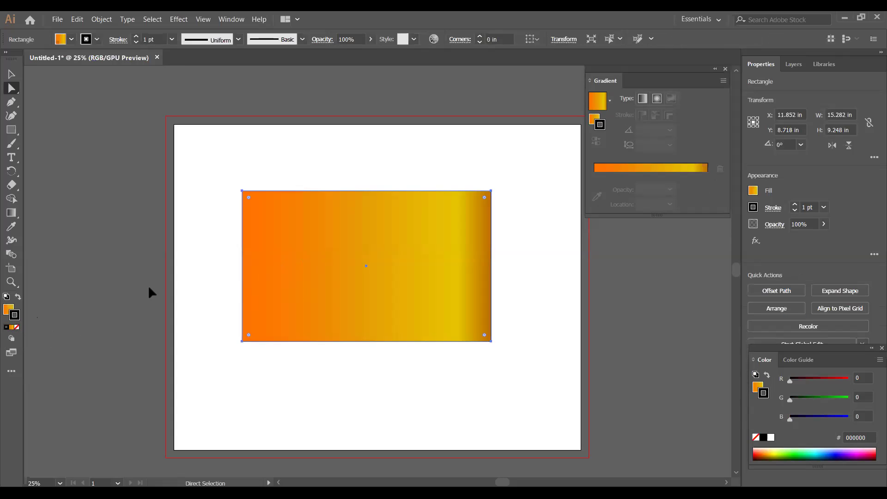
click(206, 298)
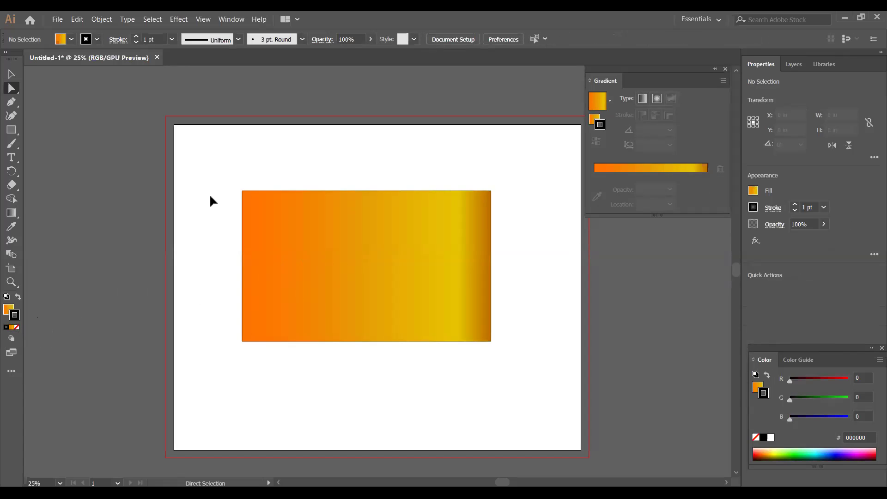
Step: Select the gradient rectangle and set its stroke weight to 5 pt
key(space)
drag(172, 186, 140, 188)
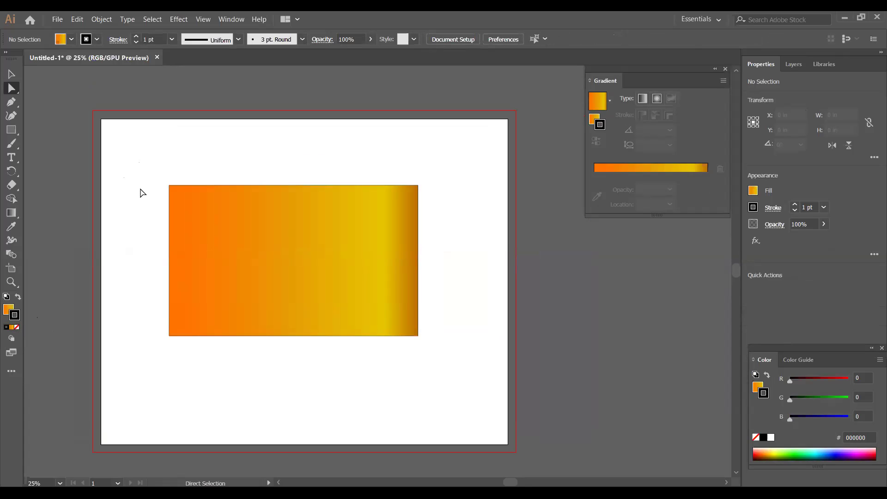
click(193, 247)
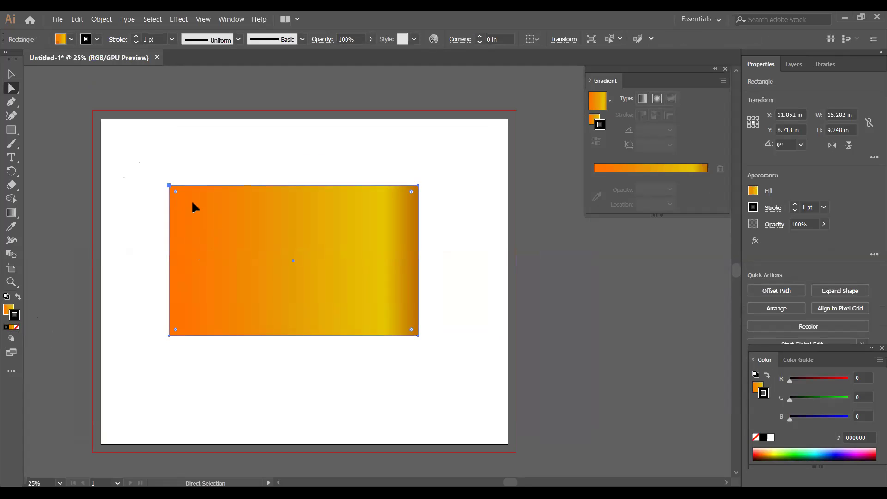
mouse_move(169, 185)
mouse_down()
mouse_move(154, 179)
mouse_move(175, 190)
mouse_up()
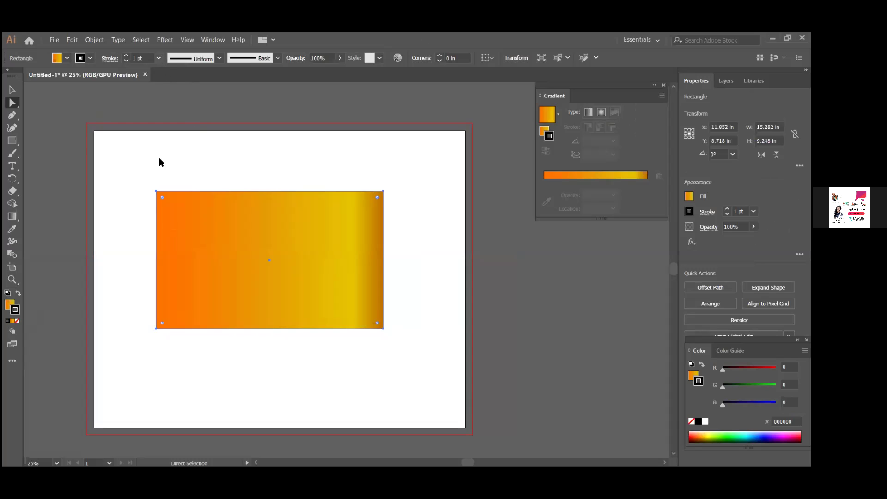
click(158, 58)
click(169, 150)
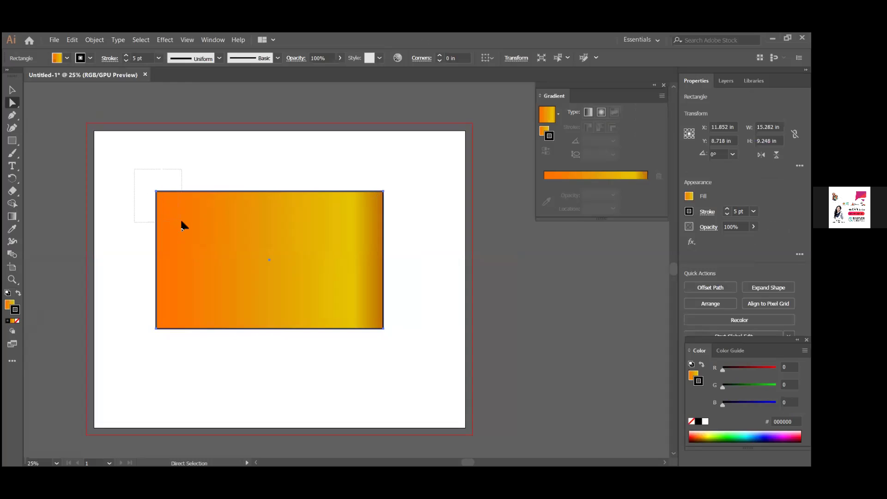
Step: Pull the rectangle's upper-left corner out to about X 1.32, Y 1.85 in and its lower-right corner to about X 22.88, Y 14.02 in
click(156, 191)
drag(157, 194, 121, 148)
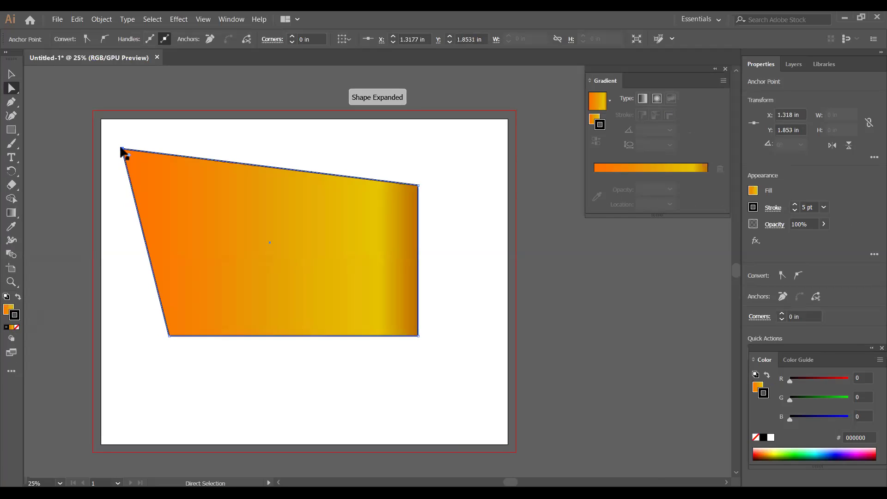
drag(418, 336, 472, 346)
click(445, 371)
click(469, 361)
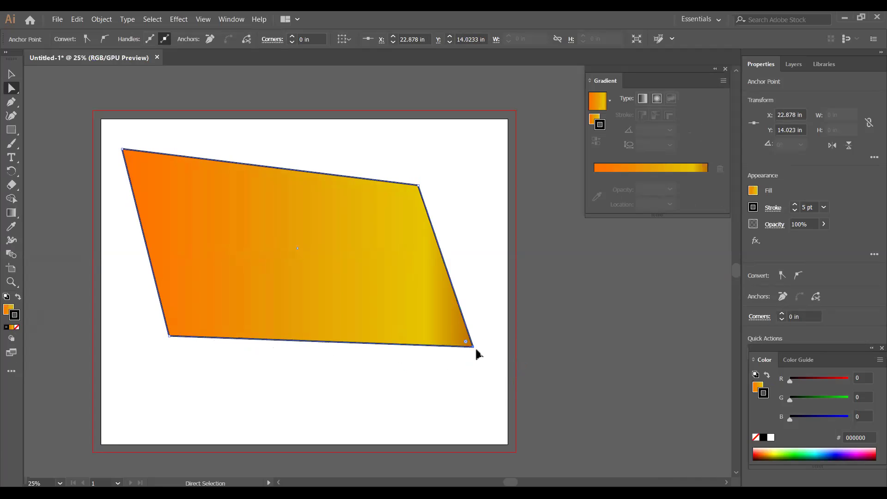
mouse_move(489, 354)
mouse_down()
mouse_move(501, 359)
mouse_move(502, 347)
mouse_up()
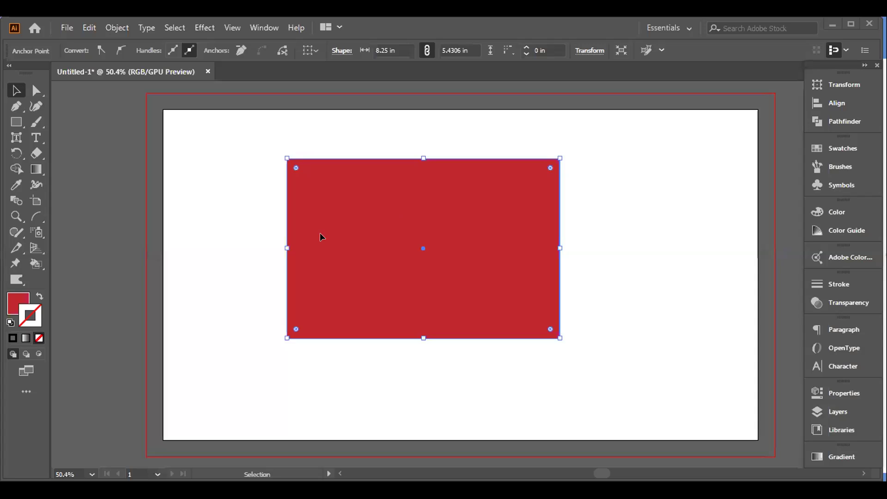
Step: Delete the red rectangle from the artboard and activate the Rectangle tool
drag(245, 131, 426, 247)
key(Delete)
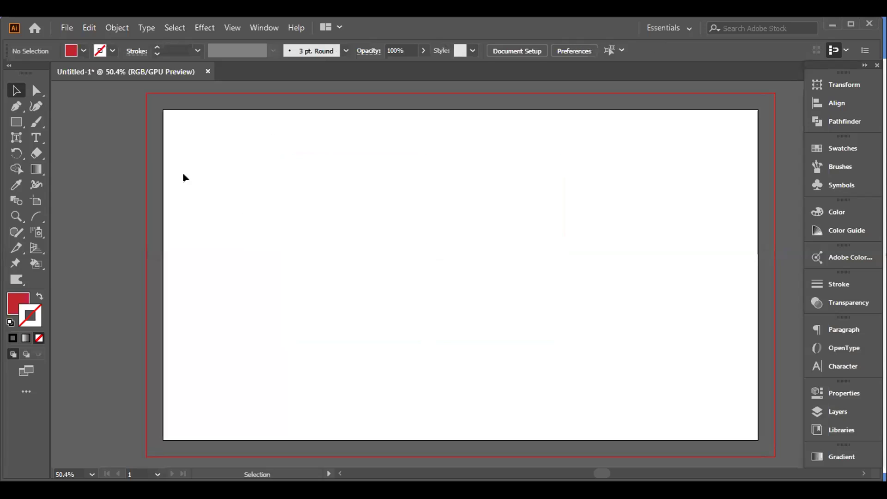
click(16, 122)
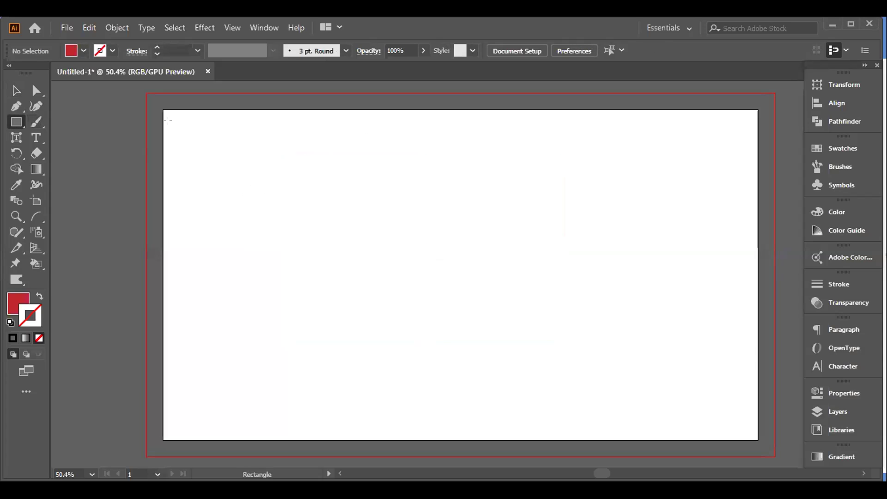
Step: Draw a red rectangle near the artboard's upper-left corner and duplicate it into a grid of three rows of six
drag(189, 131, 257, 206)
click(15, 90)
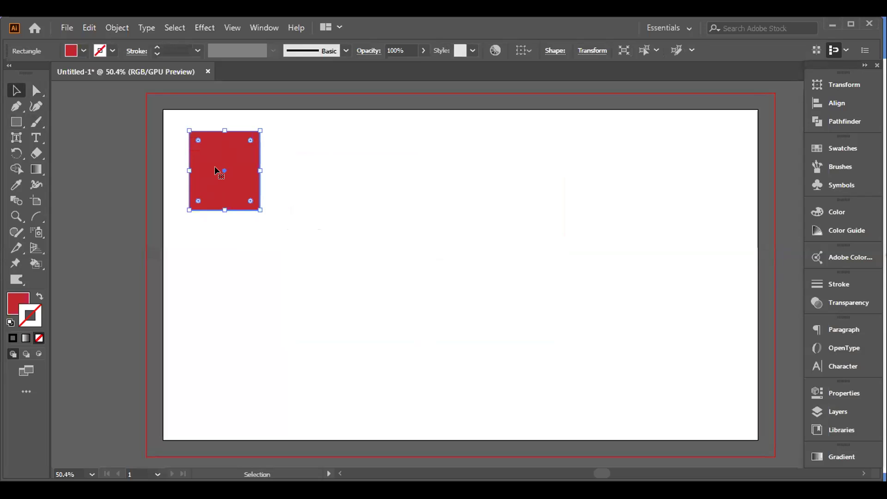
drag(230, 168, 657, 169)
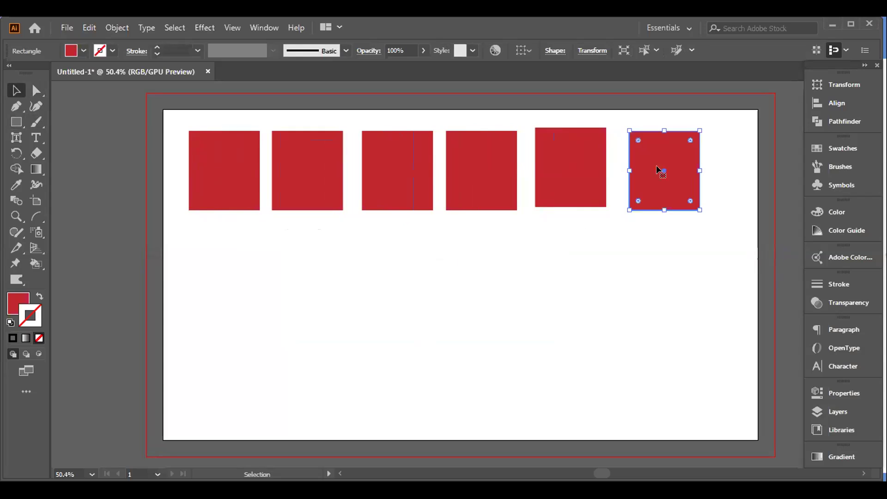
drag(216, 170, 188, 369)
drag(254, 369, 276, 369)
drag(195, 367, 216, 374)
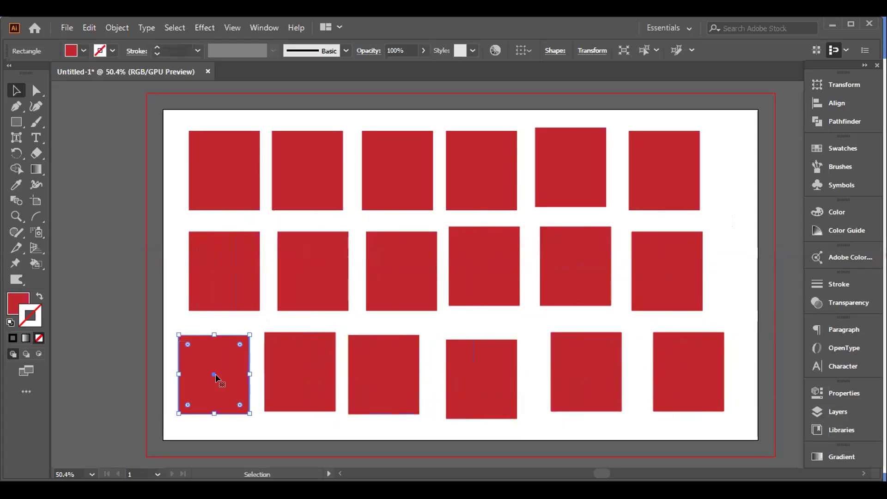
Step: Select several scattered rectangles across the three rows together and clear the selection
click(106, 162)
click(217, 188)
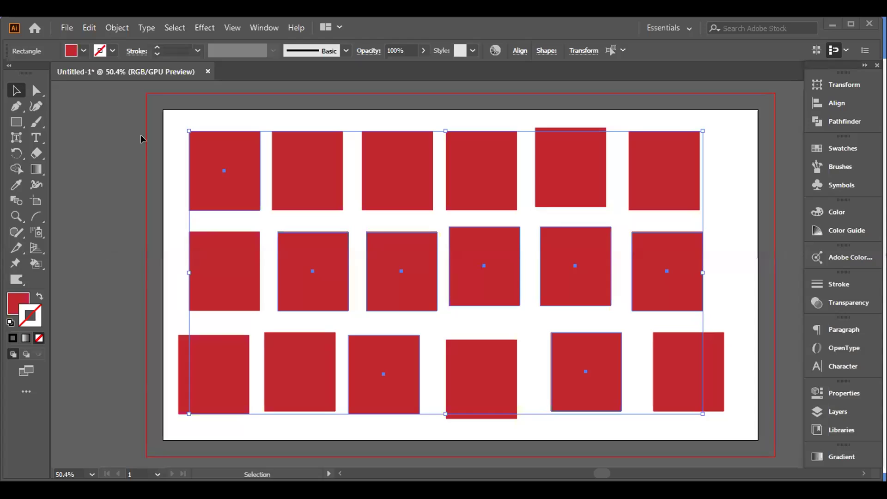
shift+drag(456, 430, 444, 333)
shift+click(446, 342)
click(131, 147)
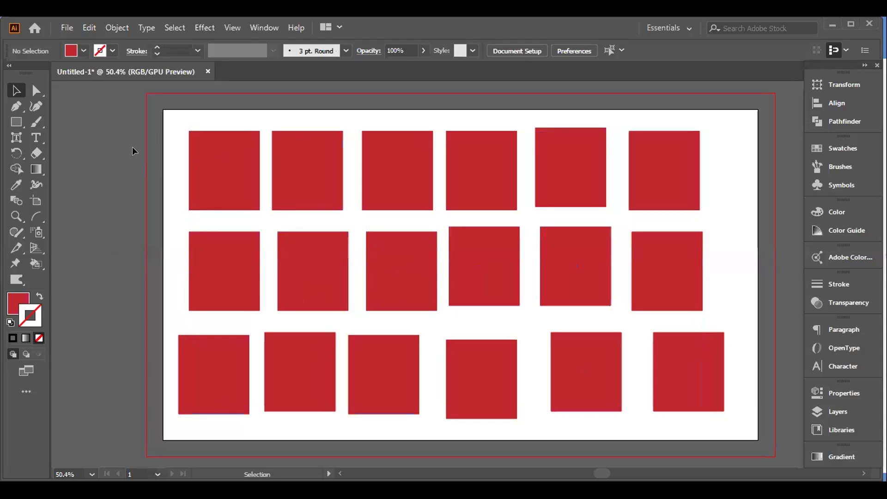
Step: Build a multiple selection from separate rectangles in the top row, including the first, second and last ones
click(217, 170)
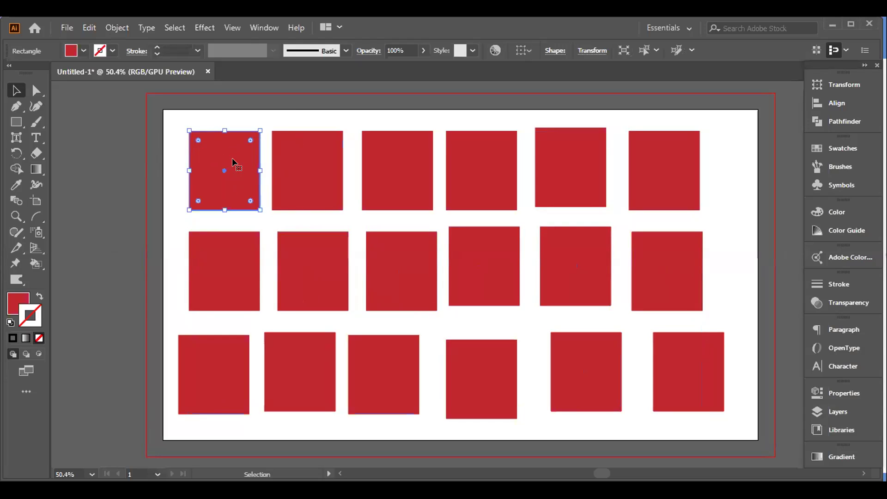
shift+click(288, 167)
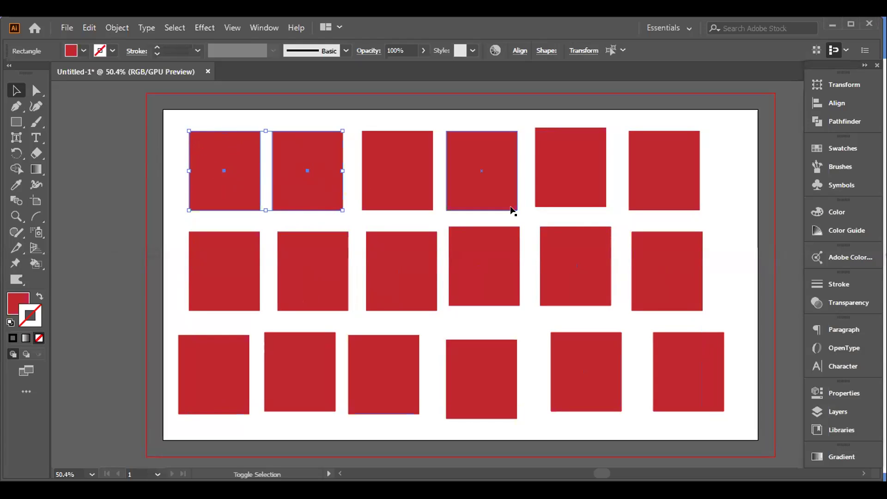
shift+click(645, 180)
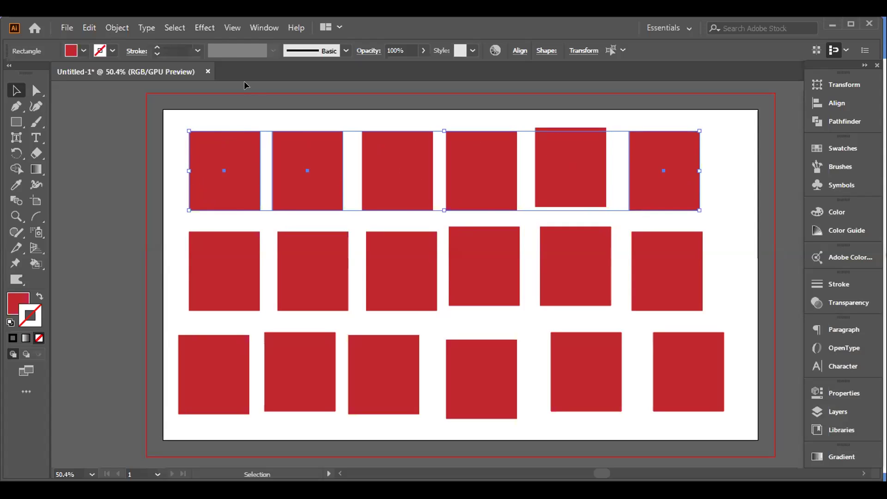
shift+click(367, 169)
shift+click(427, 170)
Step: Marquee-select the first column, the bottom row, the middle row and the whole grid in turn, and deselect everything
drag(157, 117, 217, 394)
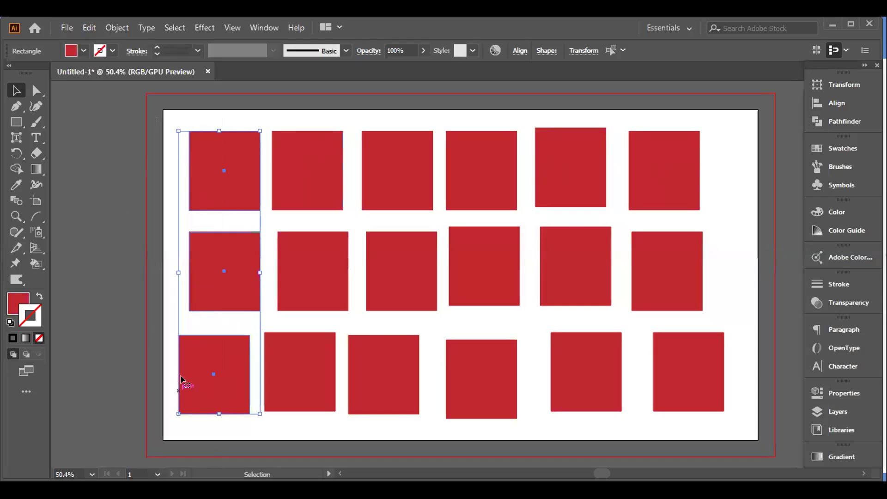
drag(126, 328, 720, 388)
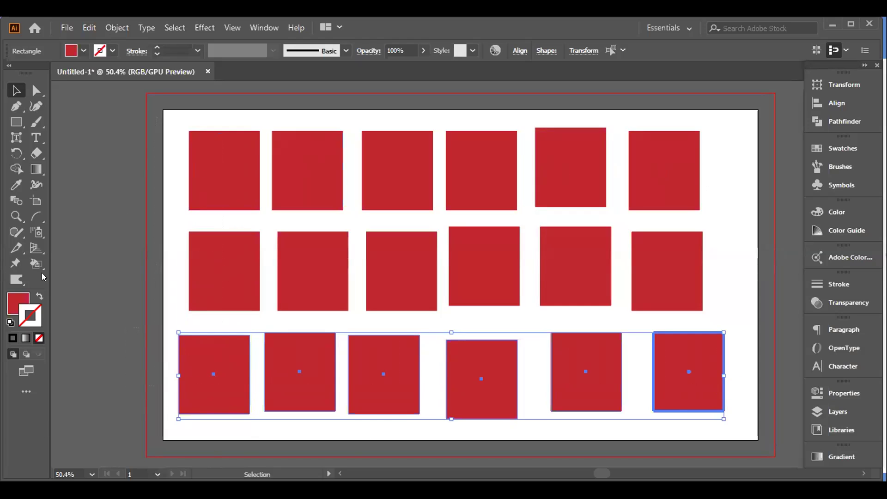
drag(131, 226, 736, 283)
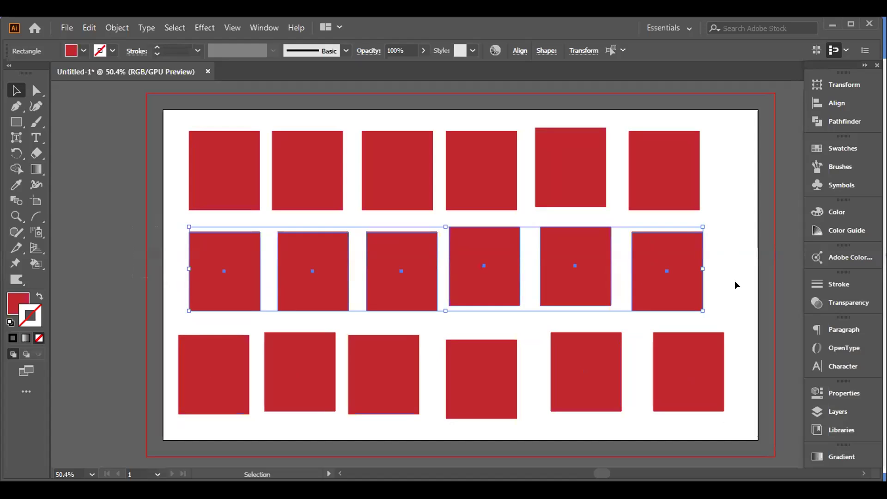
drag(165, 105, 763, 399)
click(763, 399)
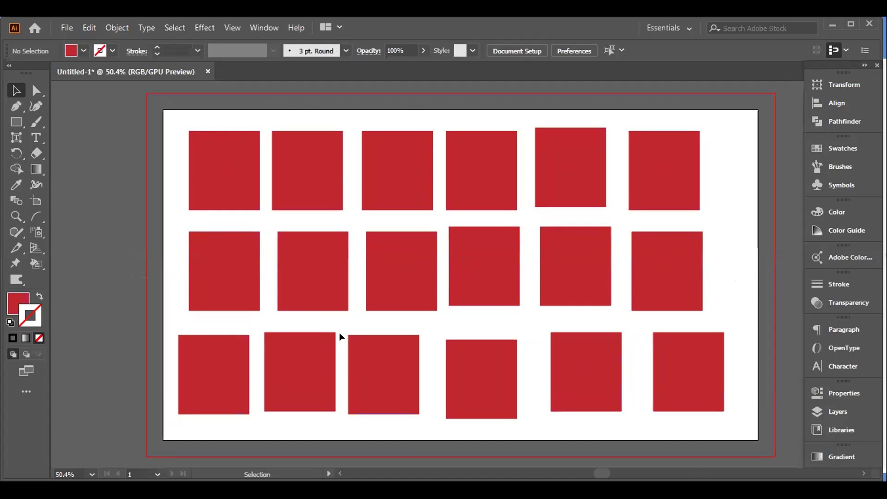
Step: Select six rectangles together along a stepped path from the bottom row's first rectangle to the top row's last one
click(203, 362)
shift+click(336, 268)
shift+click(390, 254)
shift+click(511, 245)
shift+click(568, 198)
shift+click(659, 162)
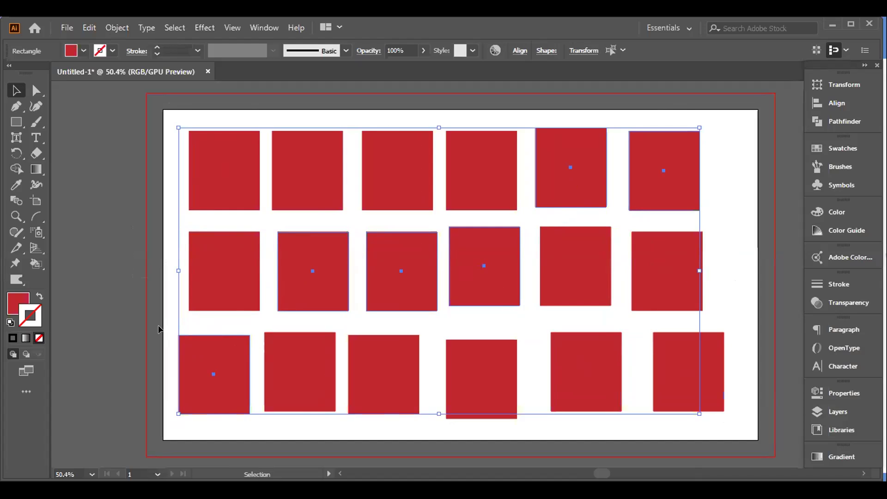
Step: Reposition the bottom row's first rectangle beneath the first column and group all the rectangles
drag(184, 340, 166, 334)
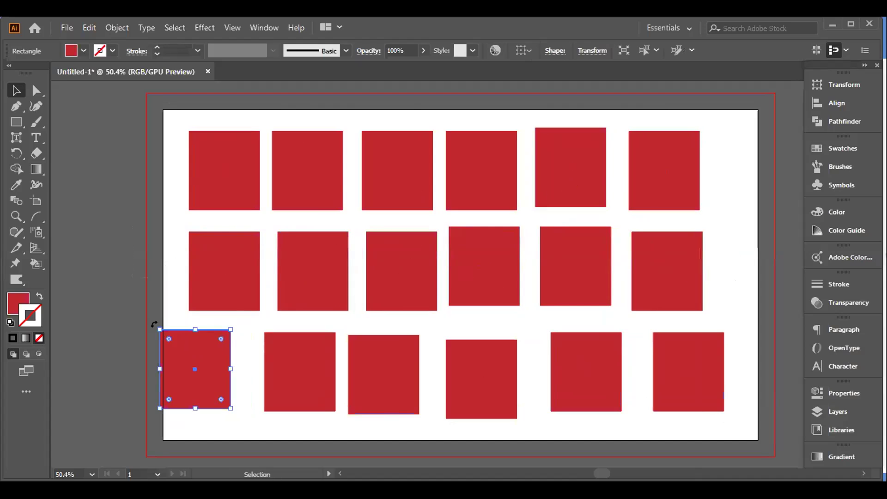
drag(184, 368, 205, 371)
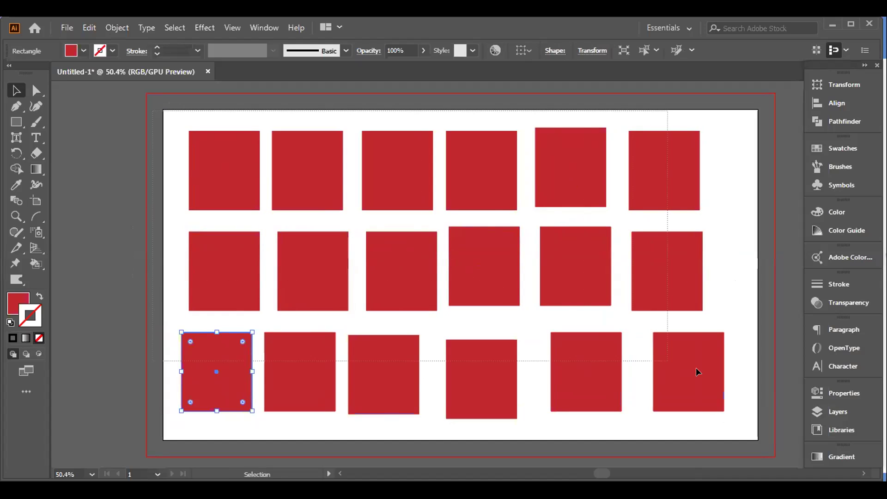
key(ctrl+a)
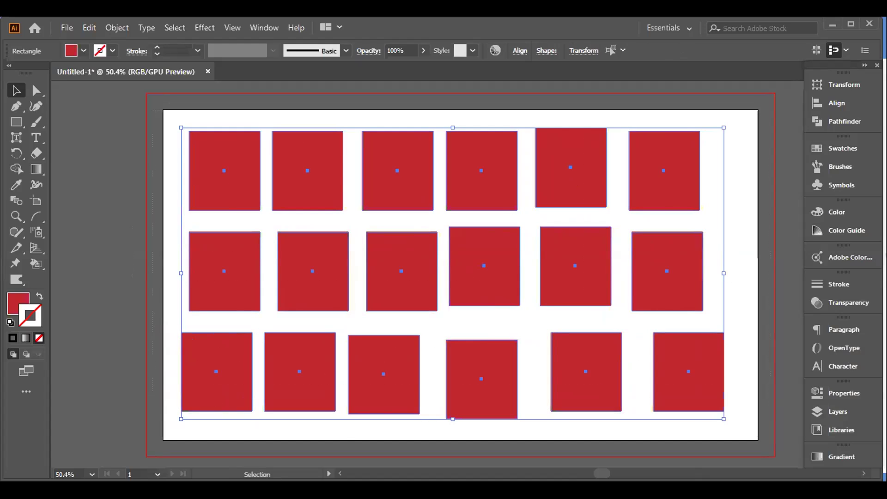
right_click(508, 260)
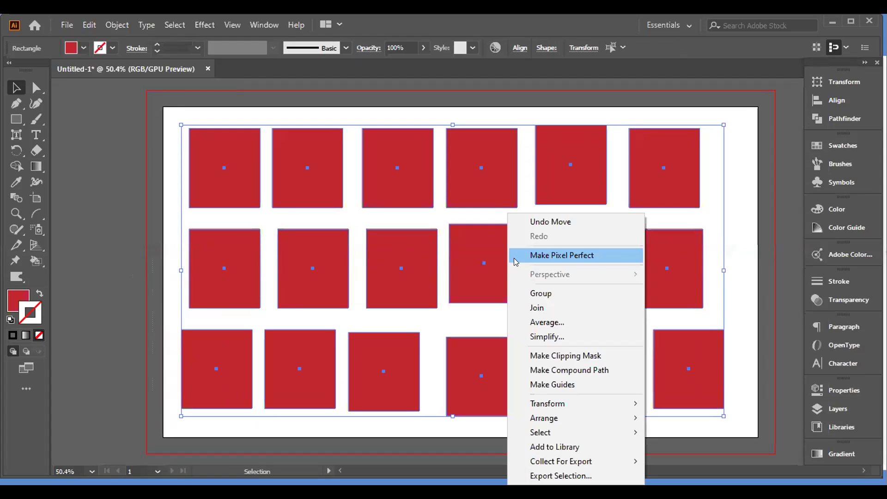
click(533, 293)
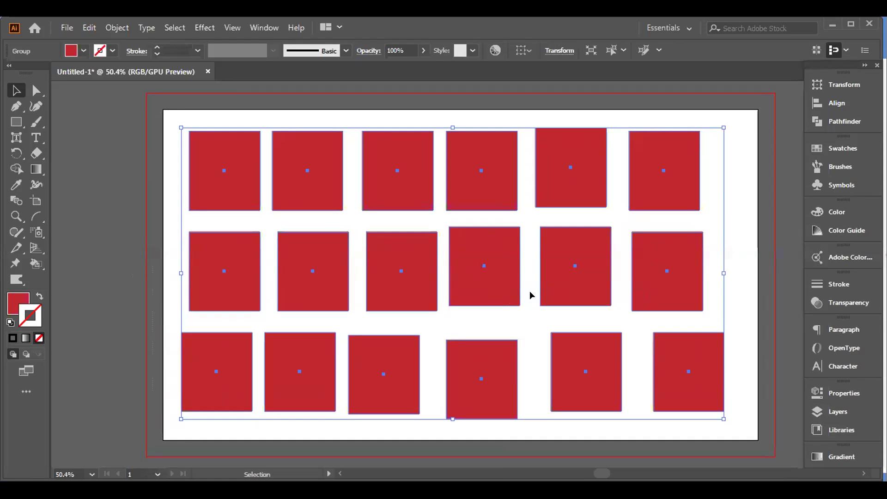
Step: Move the grouped rectangles as one object to a slightly different place on the artboard and deselect the group
click(140, 226)
mouse_move(208, 175)
mouse_down()
mouse_move(141, 168)
mouse_move(229, 162)
mouse_move(199, 159)
mouse_move(212, 161)
mouse_up()
click(130, 167)
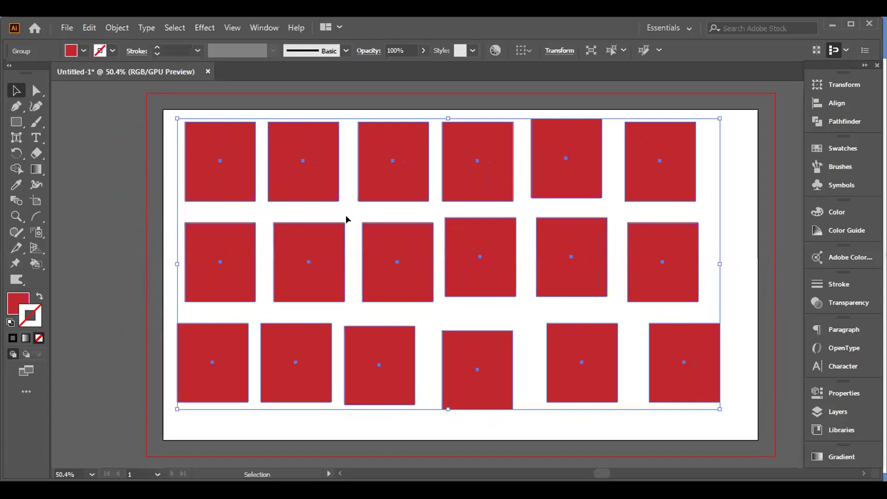
click(142, 170)
mouse_move(214, 170)
mouse_down()
mouse_move(77, 187)
mouse_move(208, 174)
mouse_up()
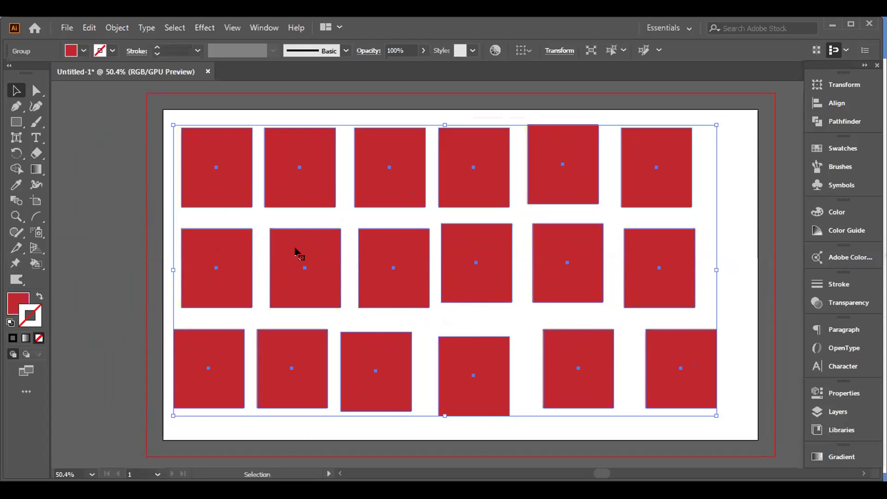
click(131, 202)
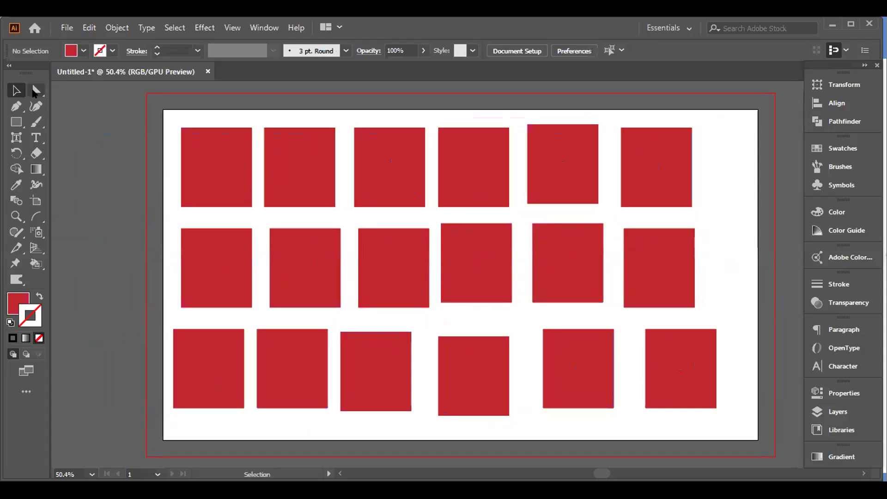
Step: Reposition the bottom row's second to sixth rectangles individually inside the group using the Group Selection tool
drag(34, 93, 79, 106)
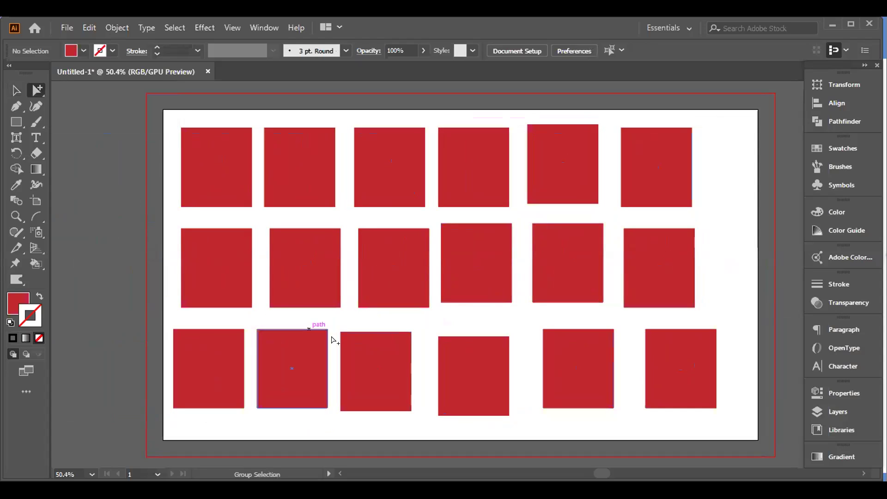
drag(453, 365, 452, 359)
drag(568, 368, 559, 360)
drag(667, 366, 643, 359)
drag(564, 360, 554, 359)
drag(480, 356, 492, 355)
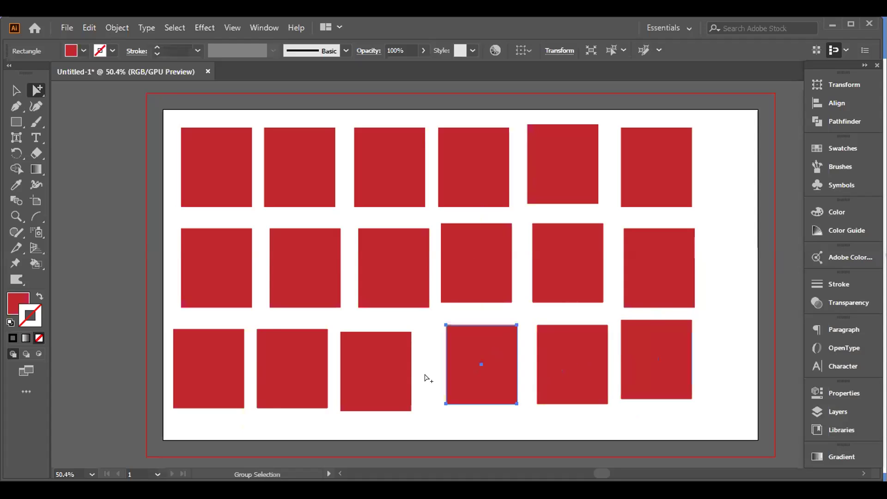
drag(388, 371, 402, 368)
drag(316, 356, 322, 361)
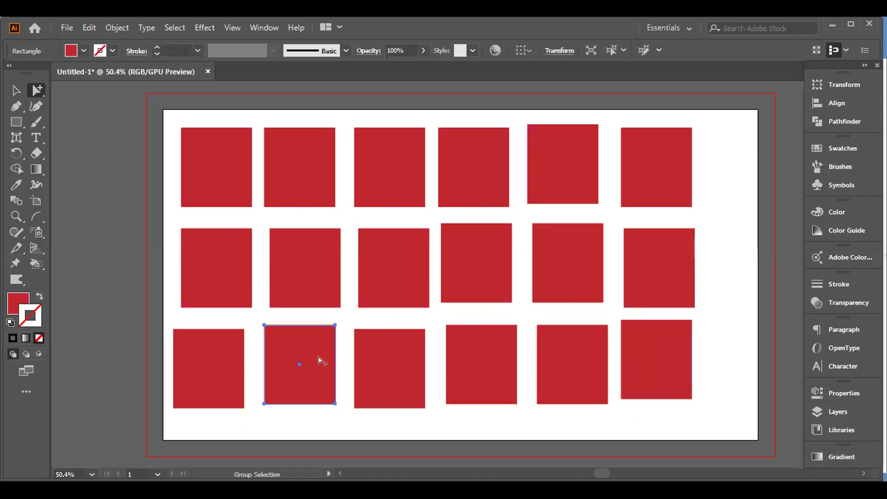
Step: Select all rectangles with the Selection tool, group them, and shift the group right and back left before deselecting
click(15, 90)
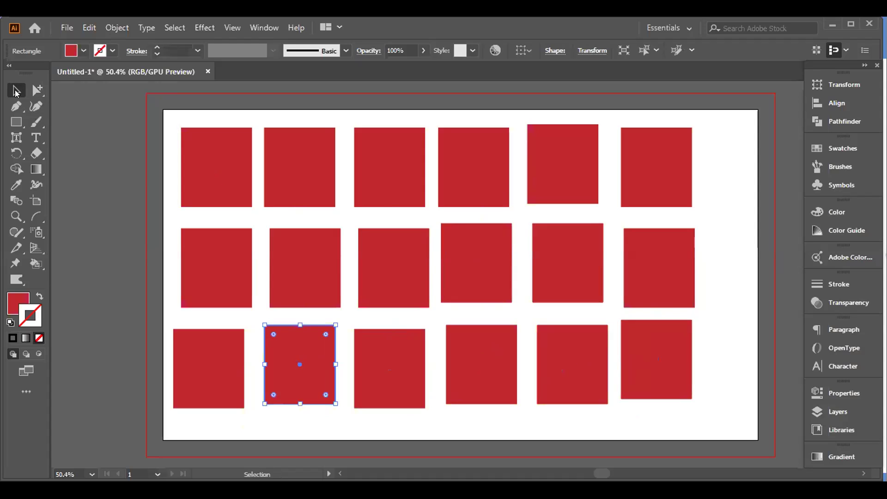
key(ctrl+a)
drag(216, 168, 246, 167)
key(ctrl+g)
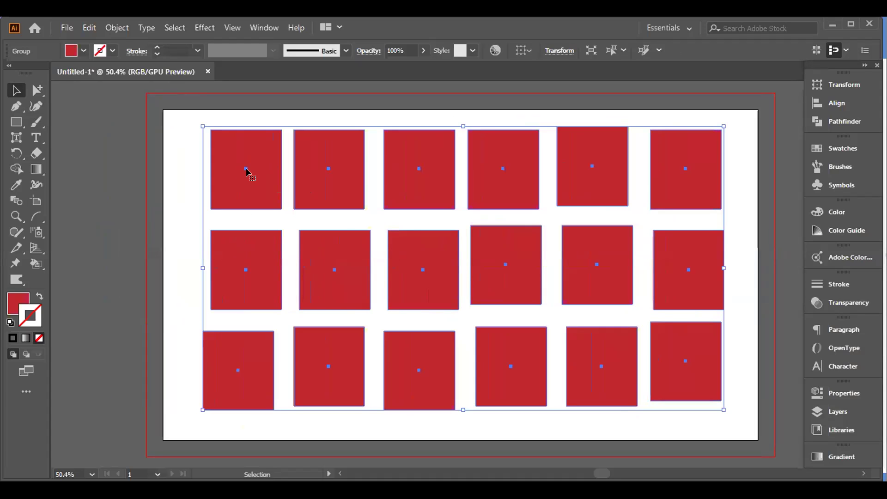
drag(246, 168, 222, 173)
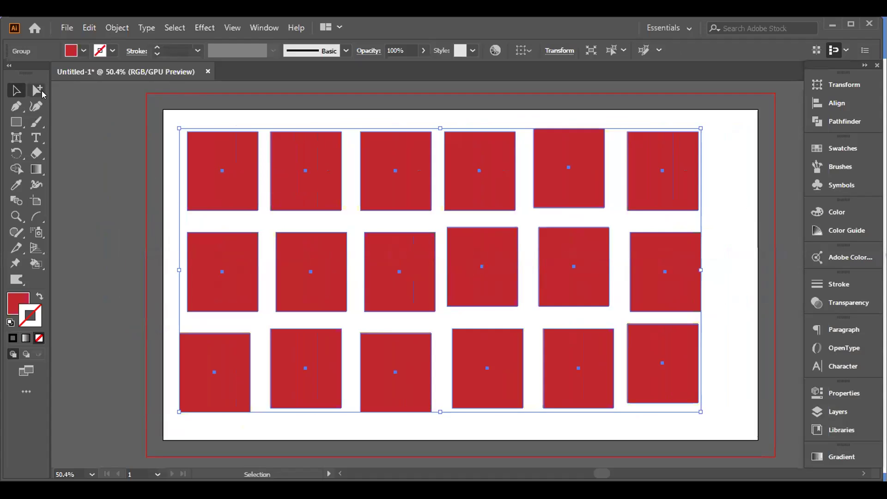
click(86, 113)
Step: Move the bottom row's first rectangle off the artboard's left side with the Group Selection tool, keeping it in the group
click(37, 89)
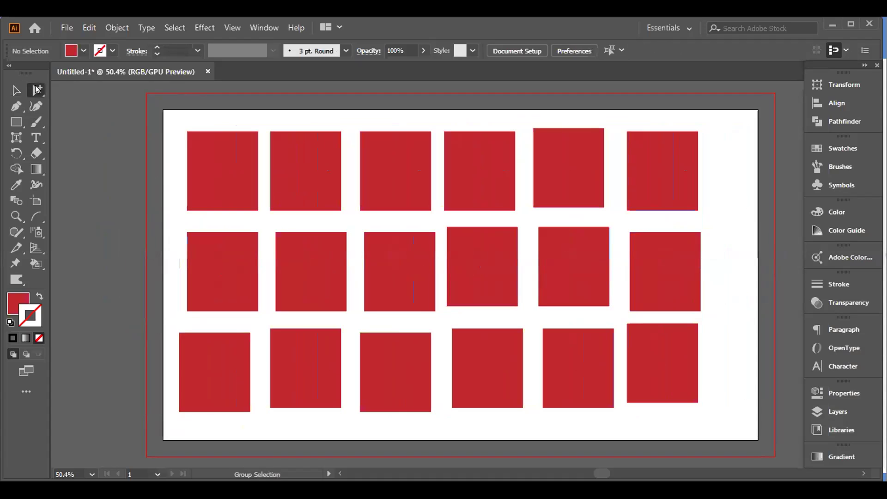
click(216, 303)
drag(213, 346, 97, 308)
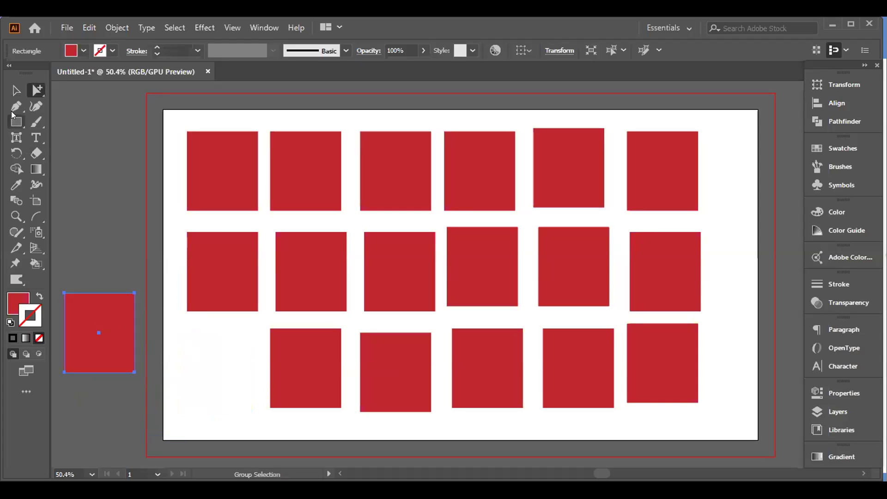
Step: Isolate the group to shift the top row's first rectangle away from the others, and reposition the whole group
click(13, 90)
drag(200, 178, 163, 162)
double_click(203, 159)
double_click(99, 169)
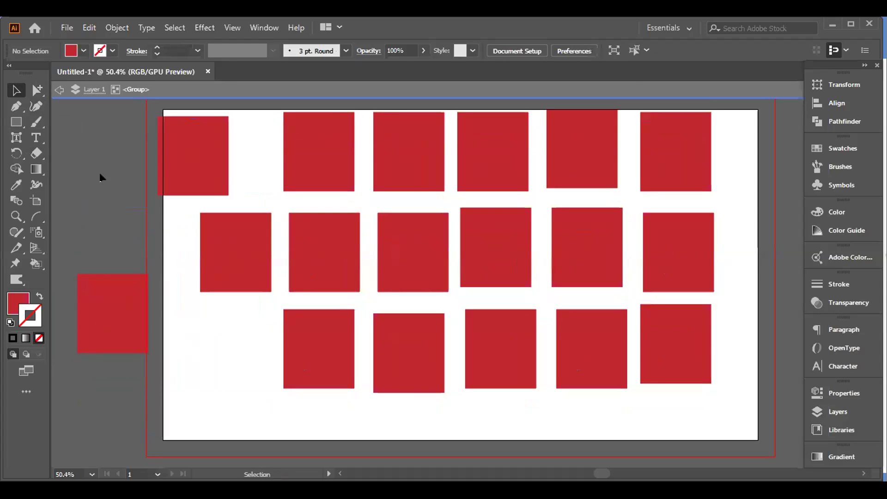
drag(194, 159, 226, 159)
drag(257, 240, 213, 255)
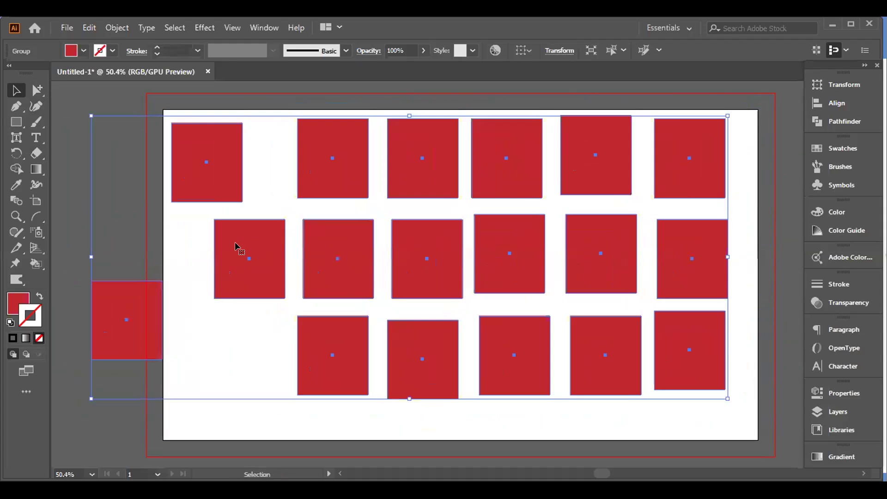
Step: Ungroup the rectangles and clear the selection
right_click(330, 252)
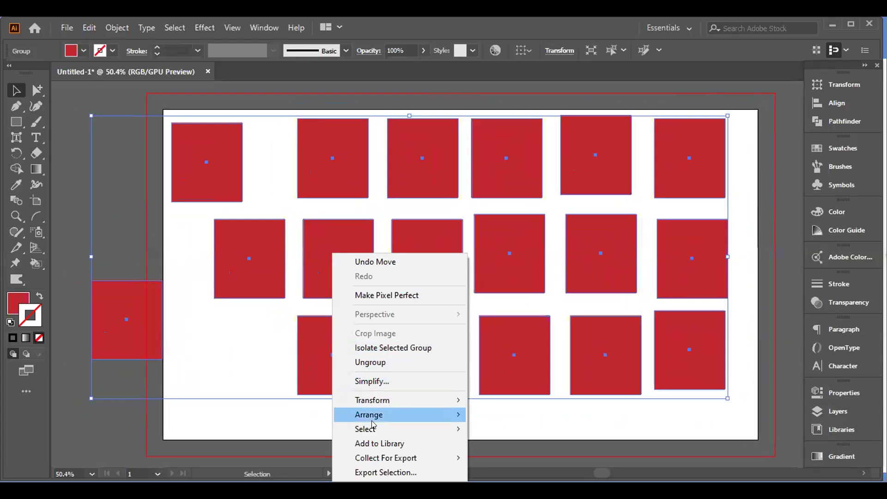
click(369, 360)
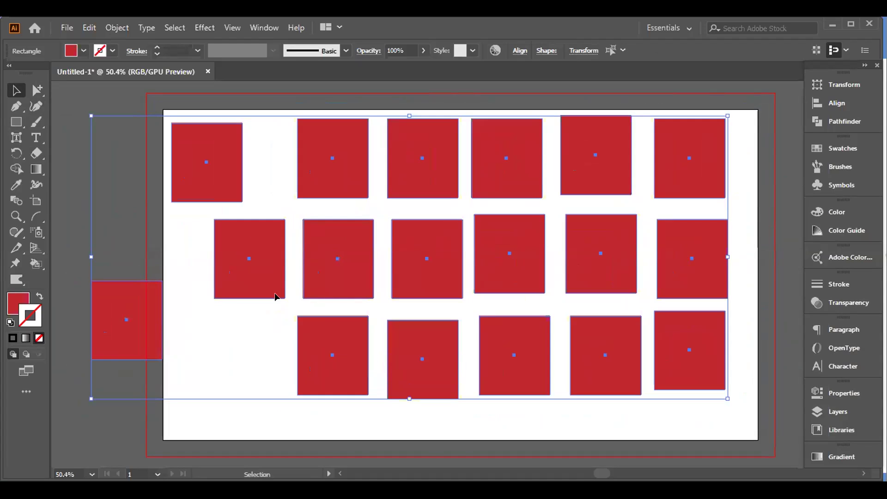
click(181, 414)
Step: Delete the rectangle lying beyond the artboard's left edge and select the middle row's first rectangle
click(147, 314)
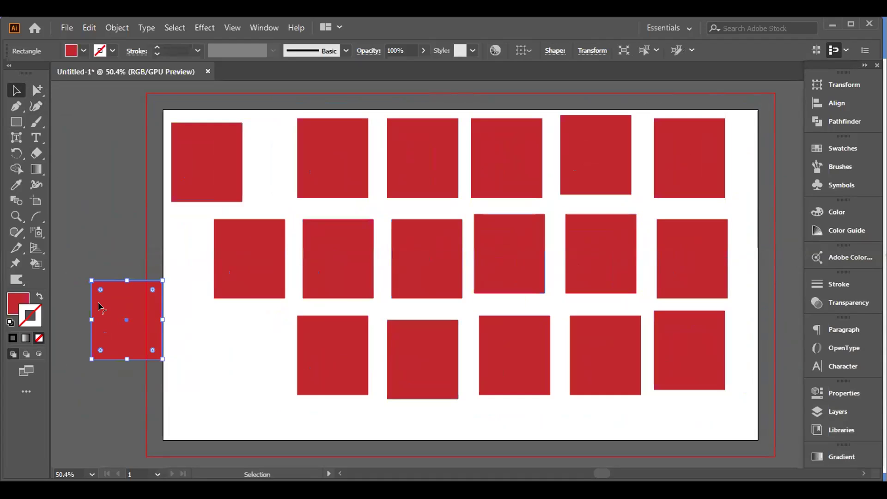
key(ctrl+z)
click(225, 272)
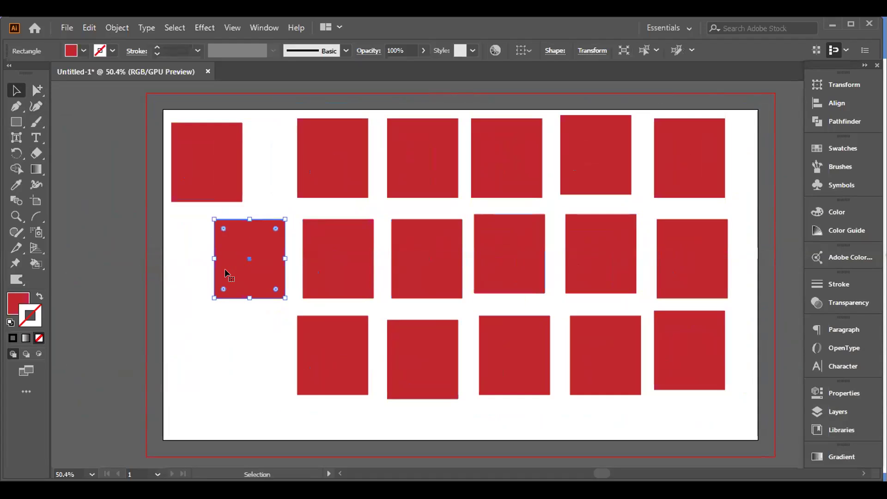
Step: Delete all the remaining rectangles so the artboard is empty
key(Delete)
key(Delete)
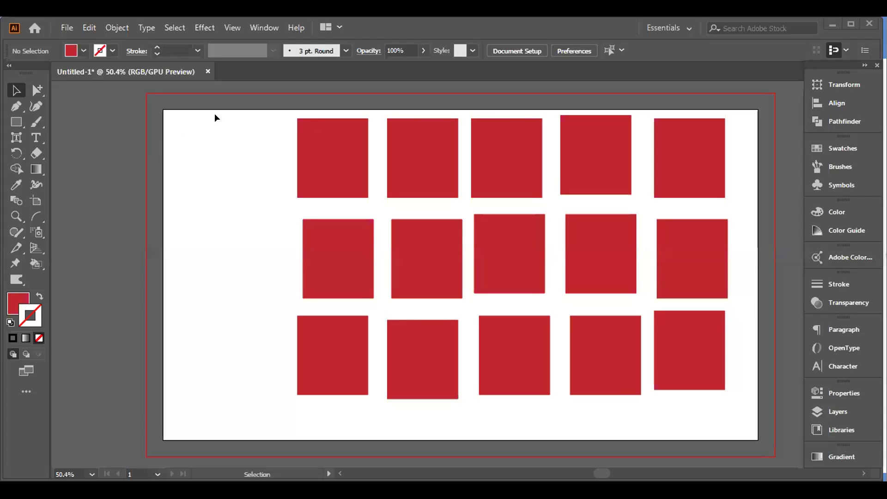
click(624, 357)
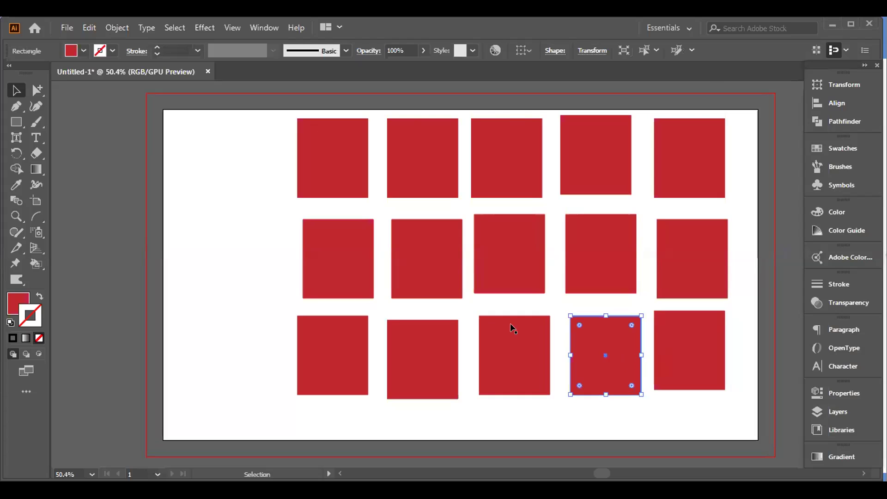
drag(227, 119, 724, 381)
key(Delete)
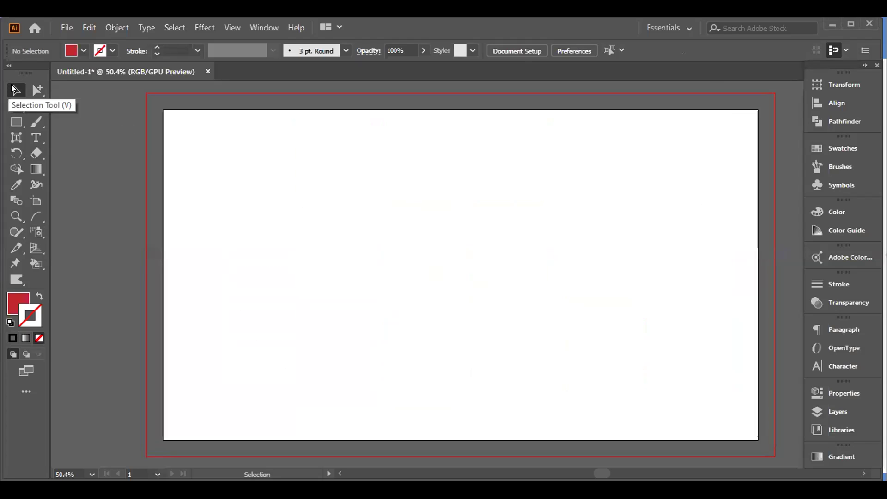
click(35, 89)
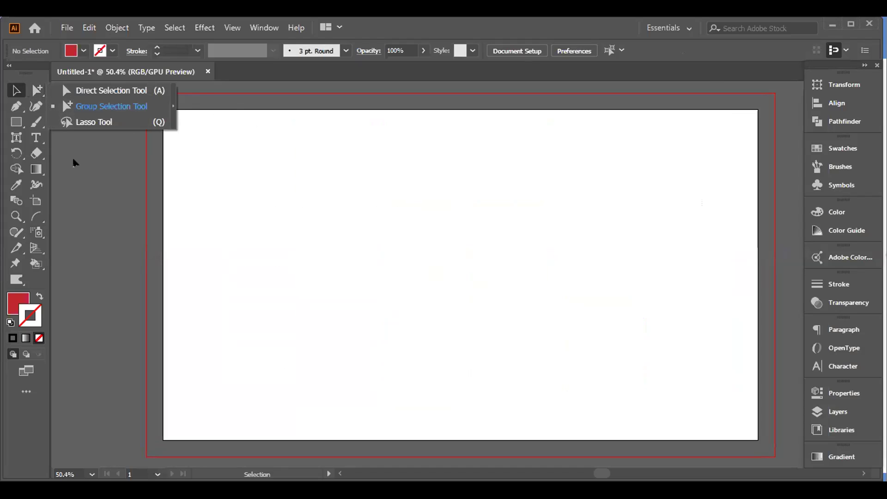
click(73, 159)
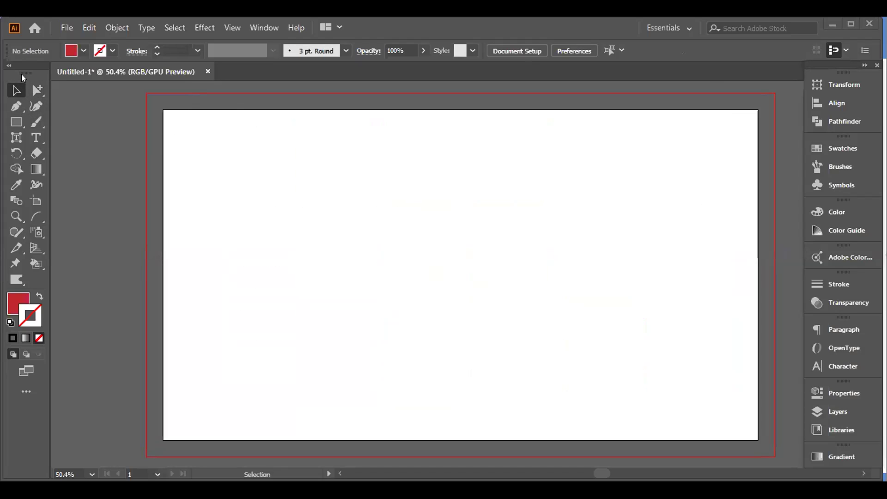
Step: Draw a tall ellipse in the artboard's upper-left area and a perfect circle beside it, slightly lower
click(13, 122)
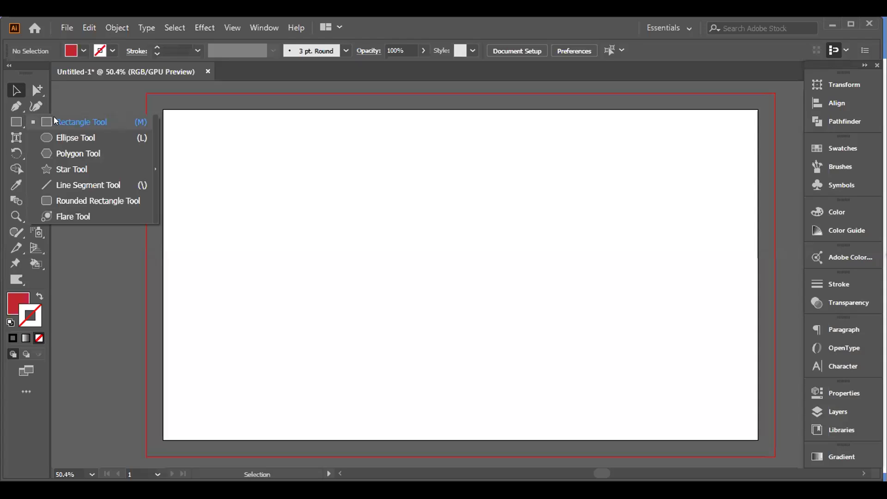
click(66, 138)
drag(181, 124, 266, 245)
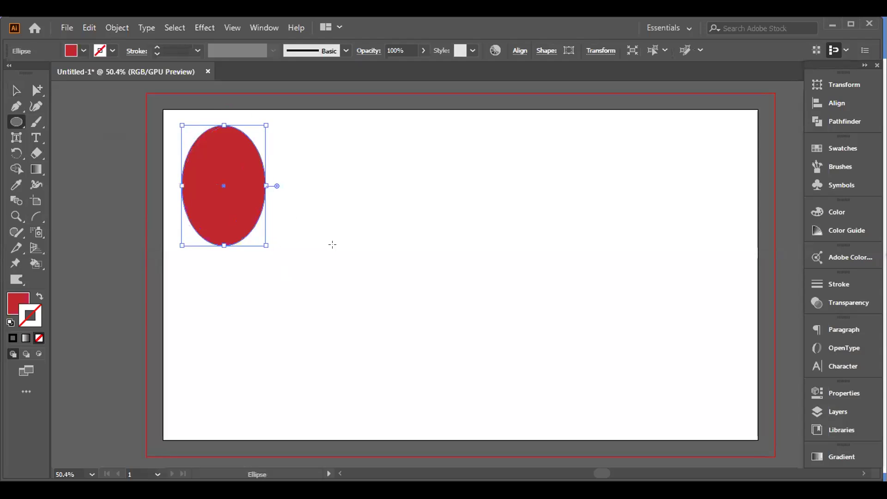
drag(334, 235, 378, 279)
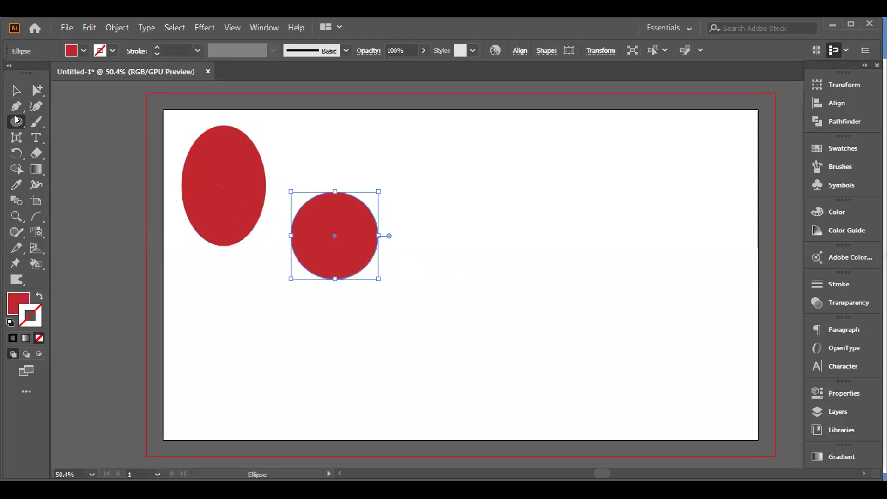
Step: Draw a polygon right of the circle, vary its side count, and finish it as a triangle about 2.22 by 1.92 in
drag(16, 120, 89, 153)
drag(459, 156, 476, 171)
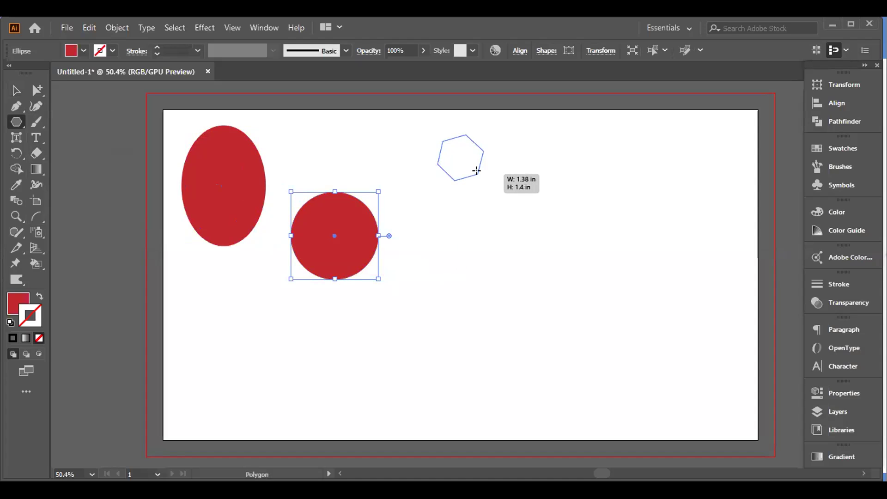
drag(476, 171, 481, 175)
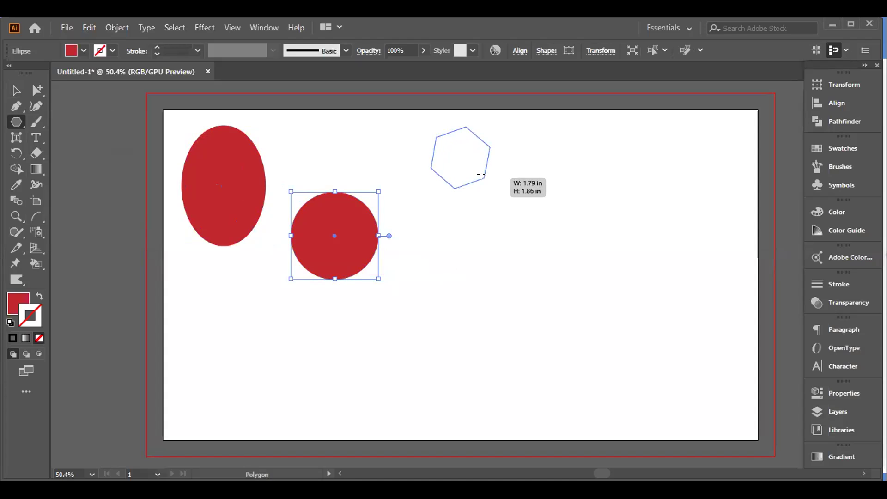
mouse_move(481, 174)
mouse_down()
mouse_move(508, 209)
mouse_move(480, 189)
mouse_up()
key(Up)
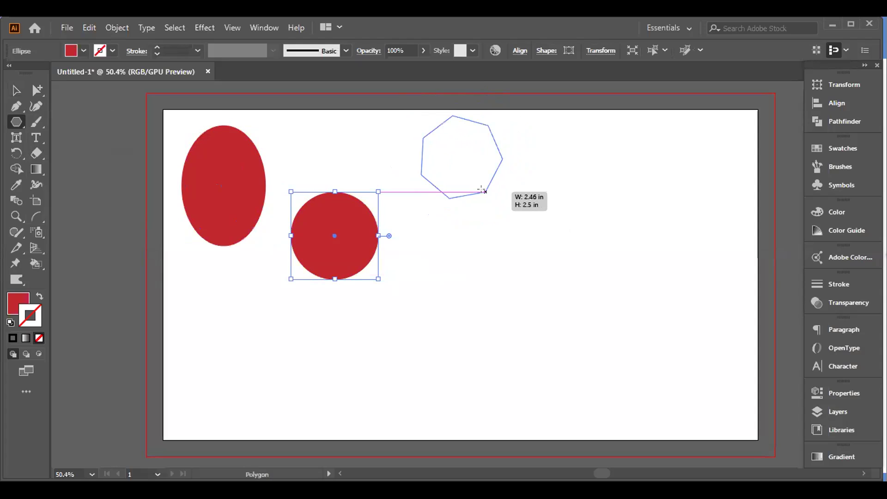
key(Up)
key(Up)
key(Up)
drag(481, 190, 482, 189)
key(Up)
key(Down)
key(Down)
key(Down)
key(Down)
key(Down)
key(Down)
key(Down)
key(Down)
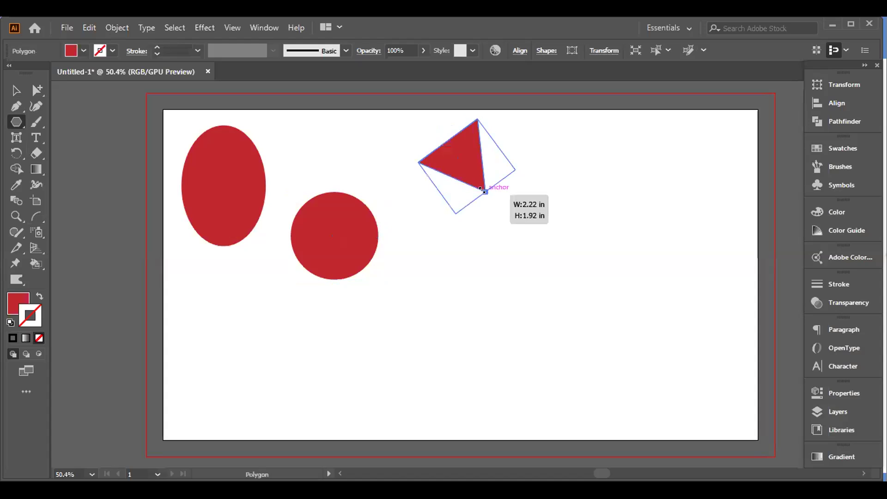
Step: Draw a star just below and right of the triangle, varying its point count and finishing with three points
click(13, 116)
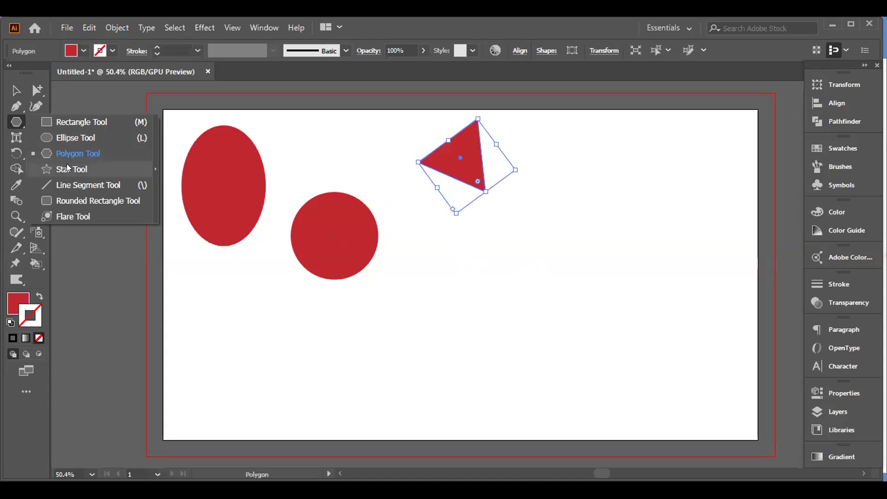
click(68, 168)
drag(522, 212, 543, 240)
key(Up)
key(Up)
key(Up)
key(Up)
key(Up)
key(Up)
key(Up)
key(Down)
key(Down)
key(Down)
key(Down)
key(Down)
key(Down)
key(Down)
key(Down)
key(Down)
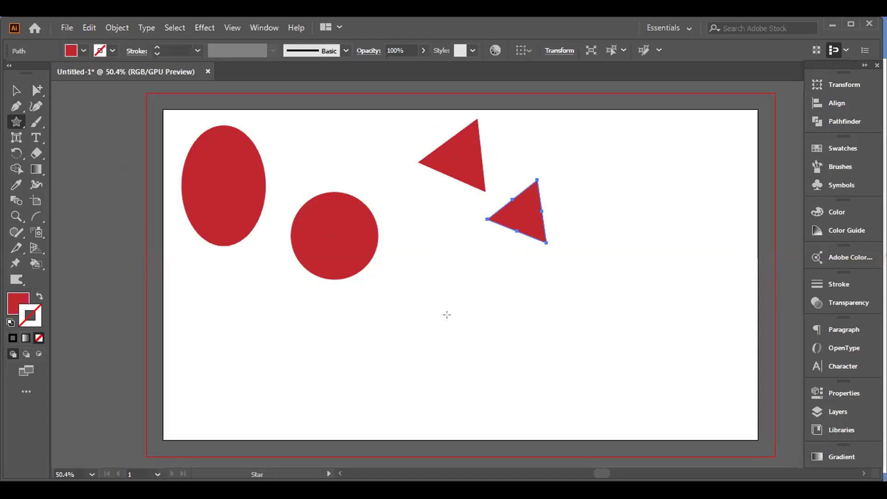
Step: Create a 7-point star with radii of 1.1118 in and 0.5559 in below the triangles
click(446, 315)
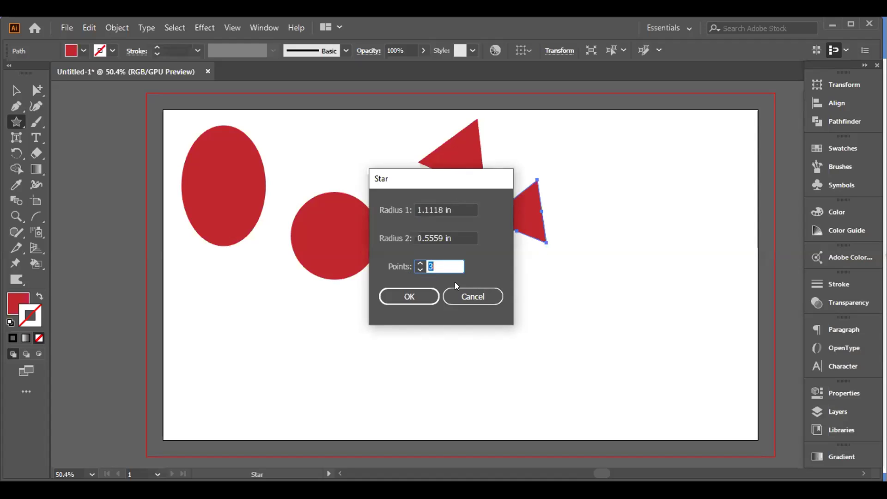
click(419, 262)
click(419, 262)
click(418, 263)
click(419, 263)
click(411, 297)
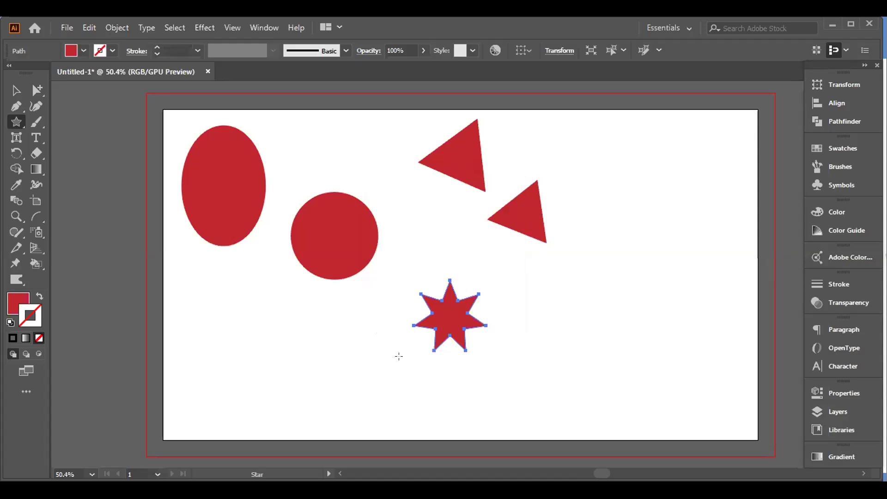
click(240, 320)
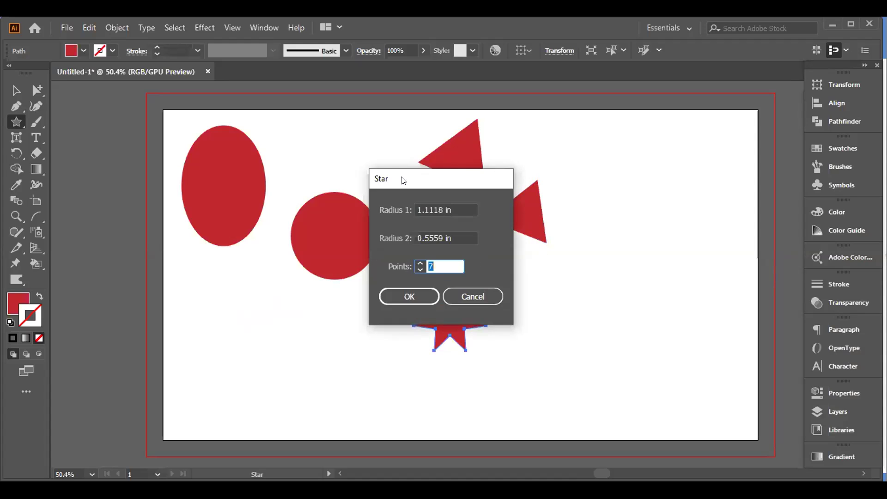
click(485, 292)
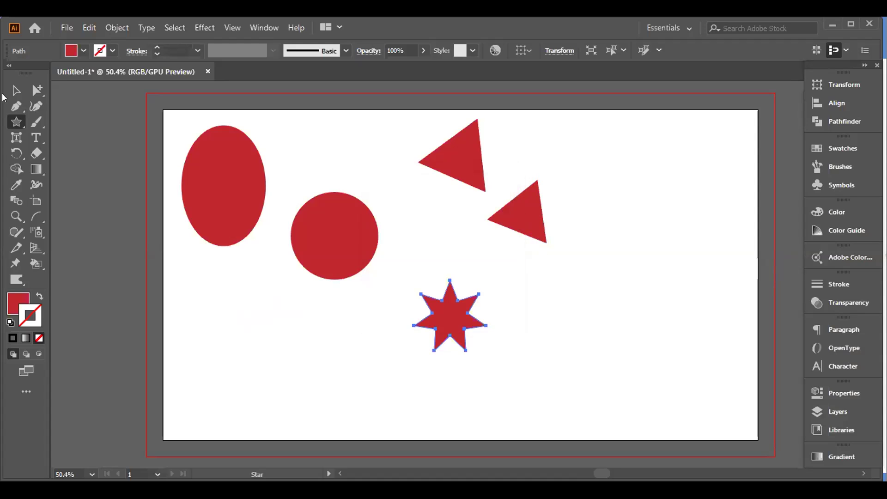
drag(11, 121, 75, 147)
click(607, 224)
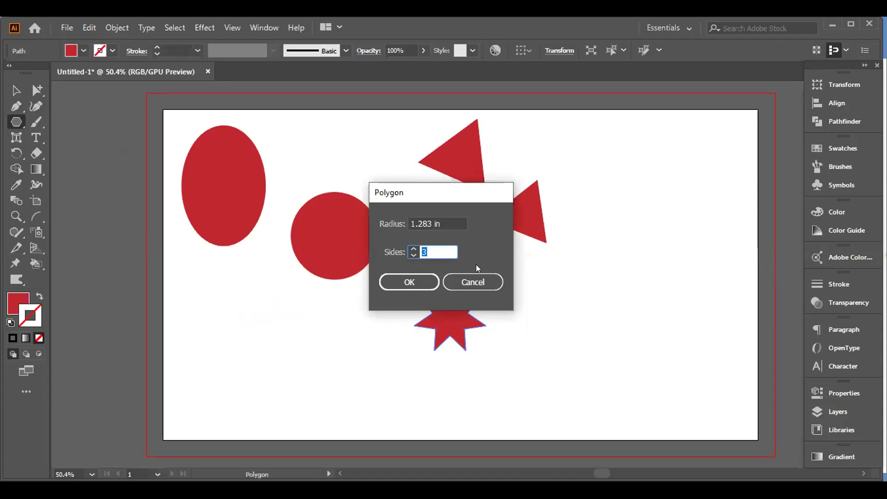
click(461, 281)
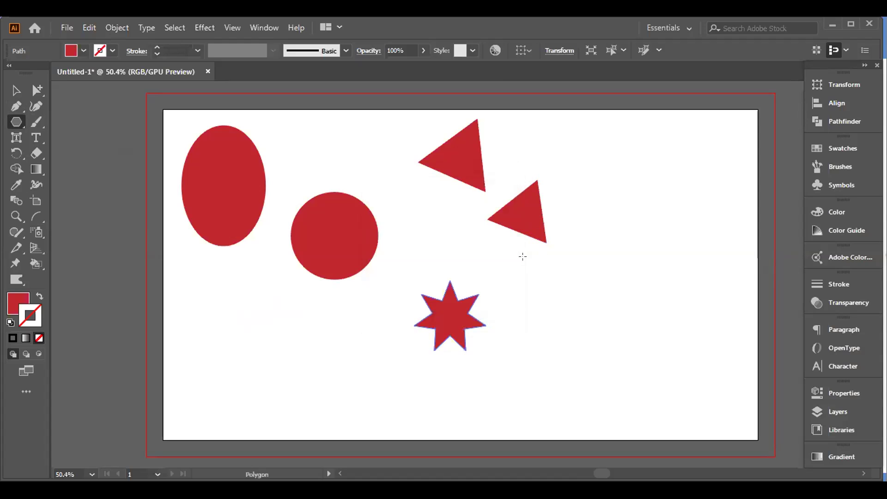
click(521, 253)
click(467, 282)
drag(588, 226, 647, 282)
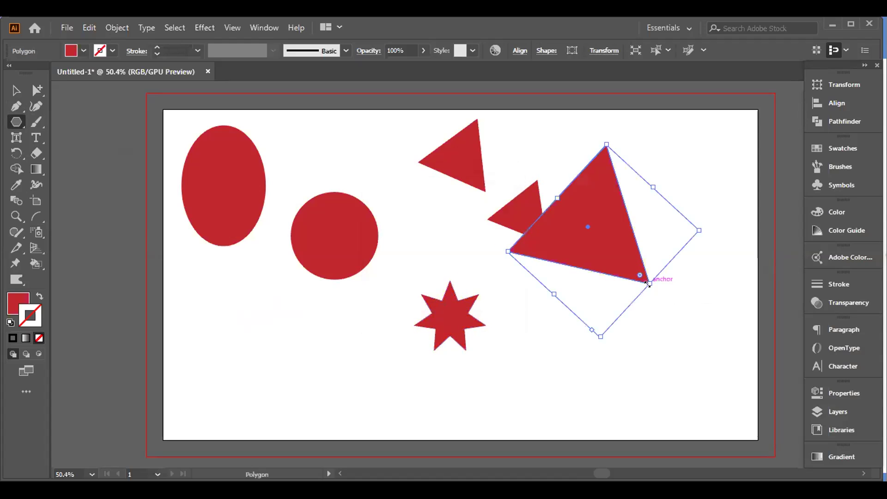
key(Delete)
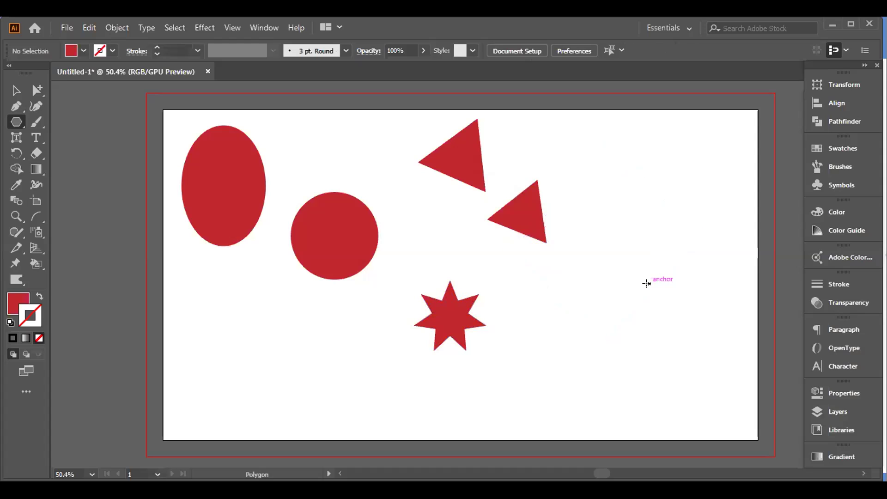
Step: Draw a rounded rectangle about 2.375 by 2.125 in with 0.1667 in corner radius below the ellipse and circle
click(13, 121)
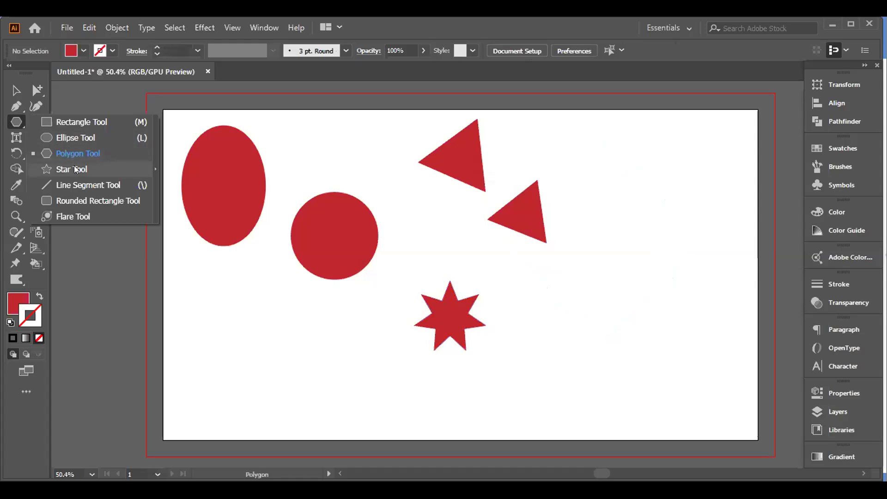
click(88, 201)
drag(235, 316, 314, 386)
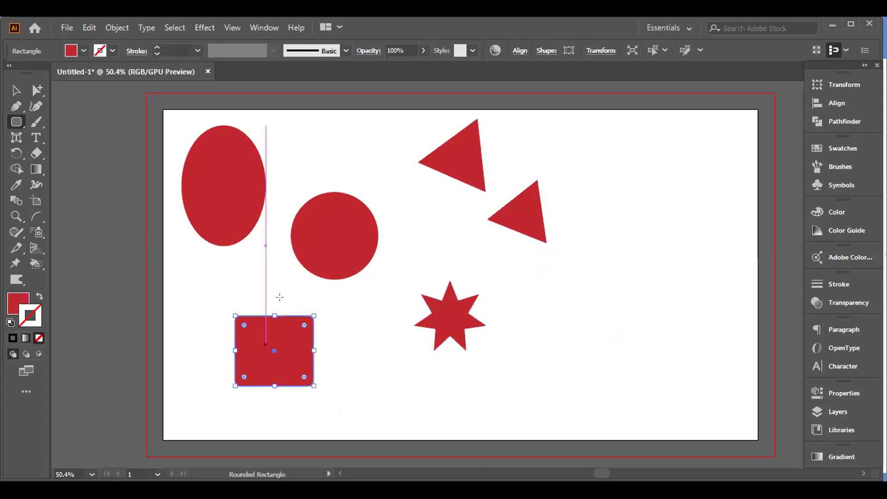
click(355, 342)
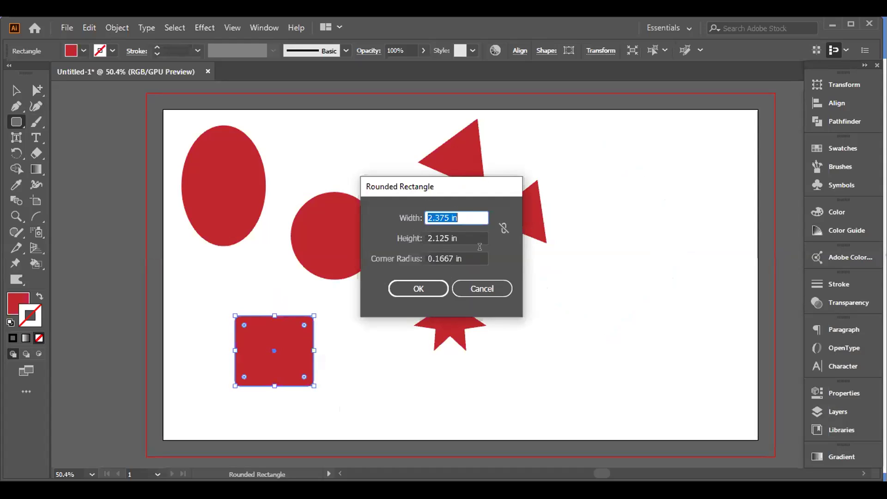
click(474, 289)
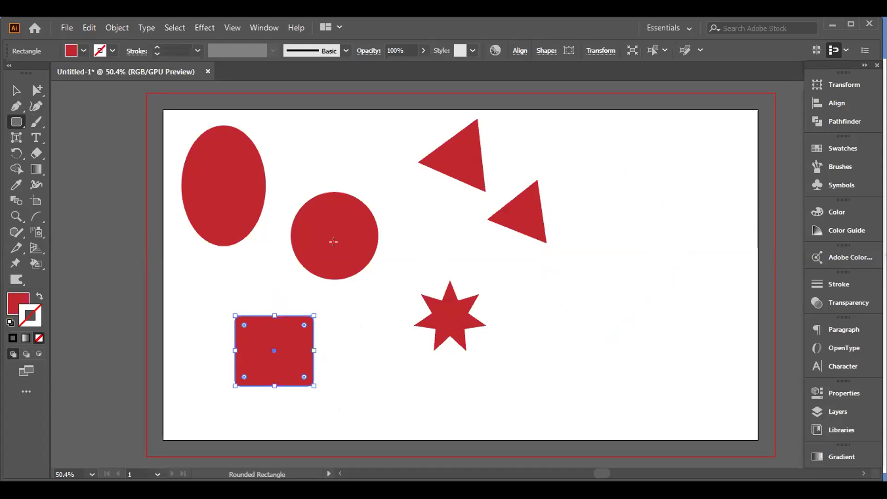
Step: Draw a long, nearly vertical line segment on the artboard to the right of the triangles and star
click(21, 118)
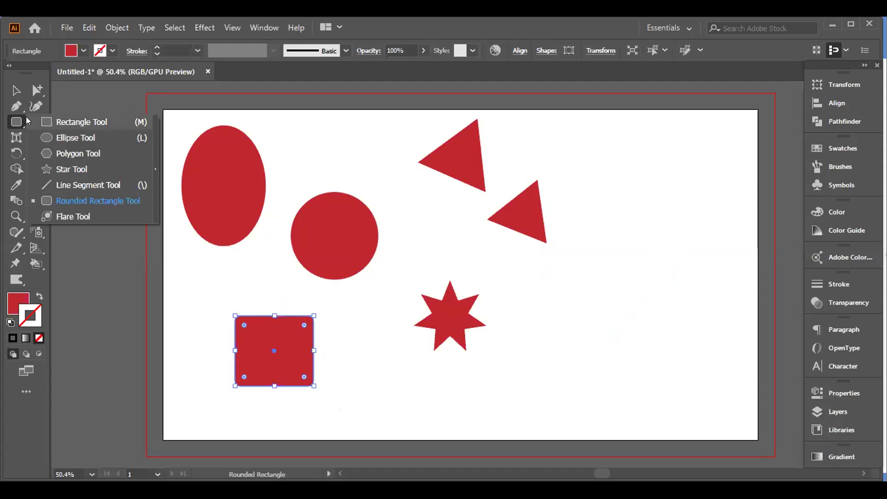
click(69, 183)
mouse_move(586, 151)
mouse_down()
mouse_move(603, 254)
mouse_move(594, 370)
mouse_up()
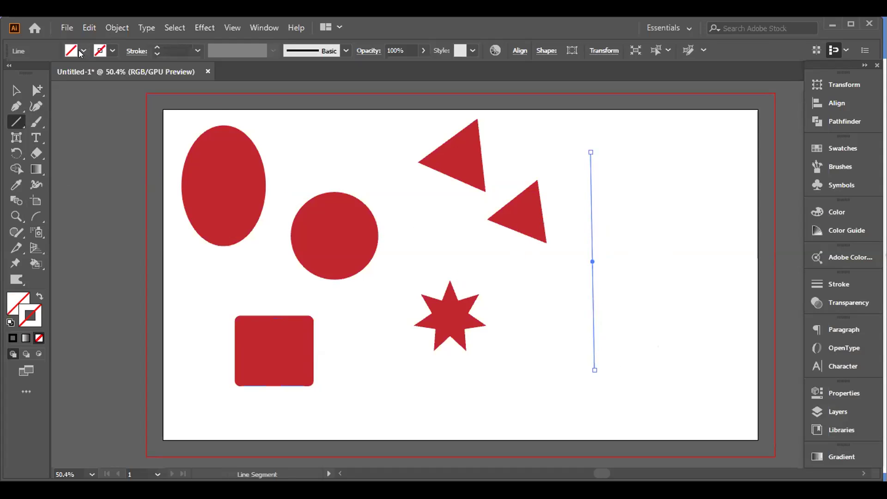
Step: Give the line a red fill and a bright green stroke
click(84, 50)
click(40, 73)
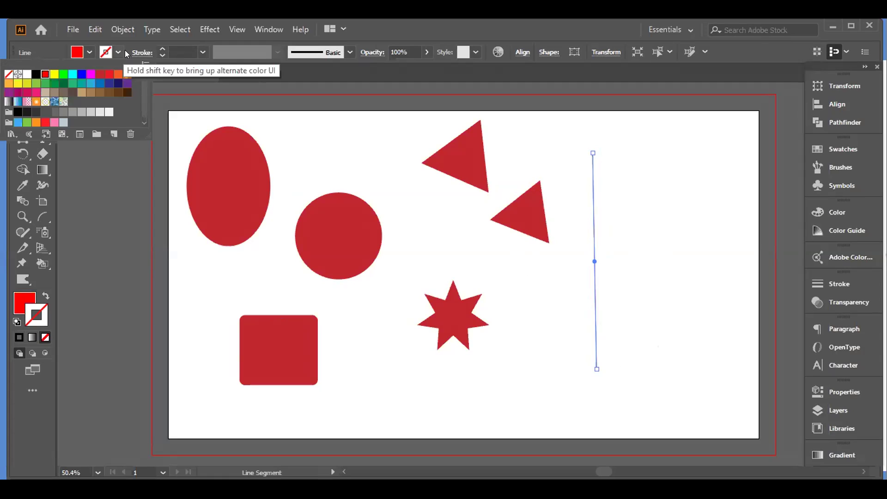
click(63, 74)
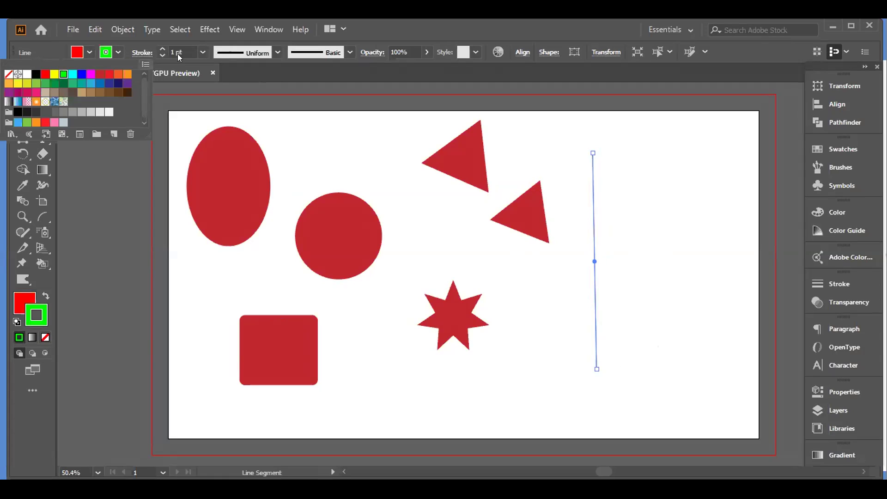
Step: Set the green line's stroke weight to 14 pt and deselect it
click(188, 49)
text(14)
key(Return)
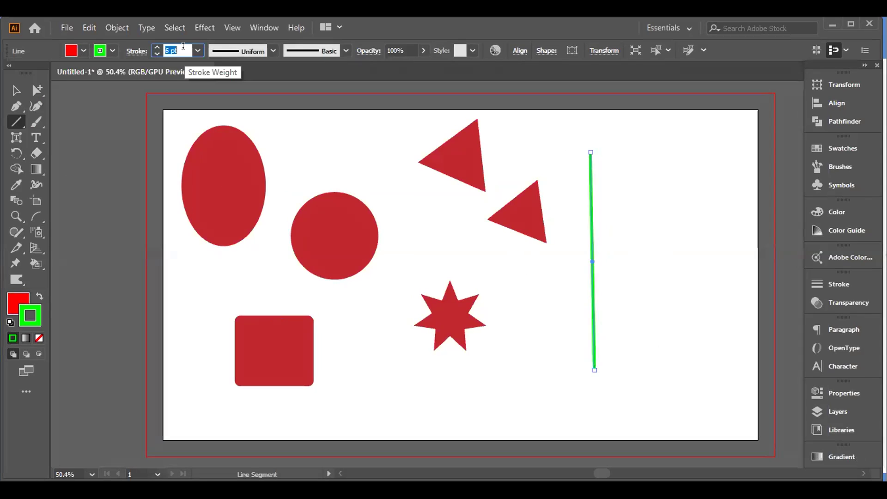
click(16, 91)
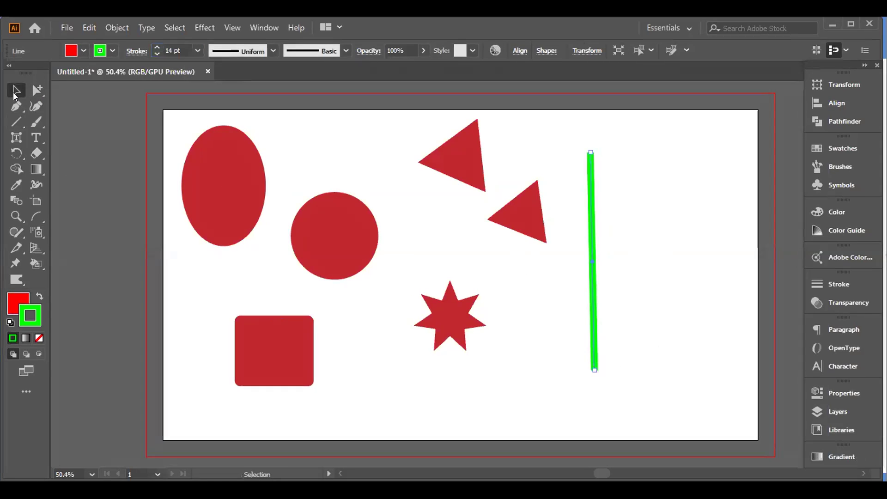
click(338, 159)
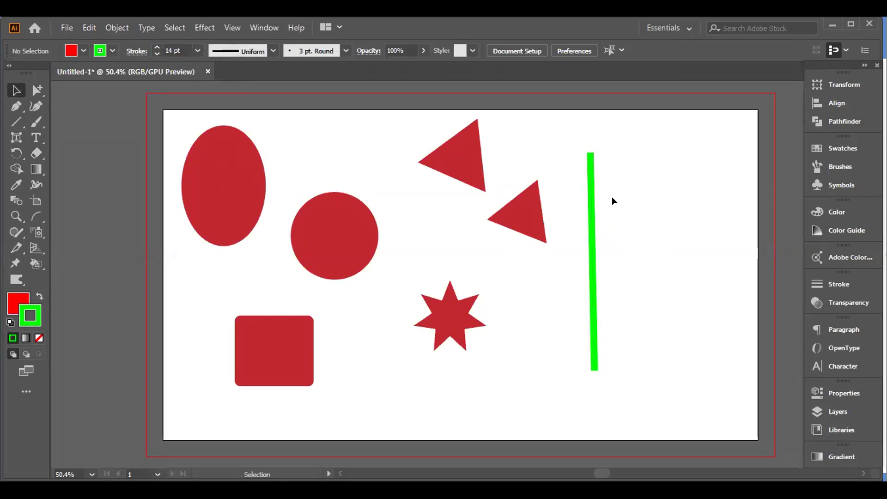
Step: Reselect the green line and set its stroke weight to 1 pt
click(592, 213)
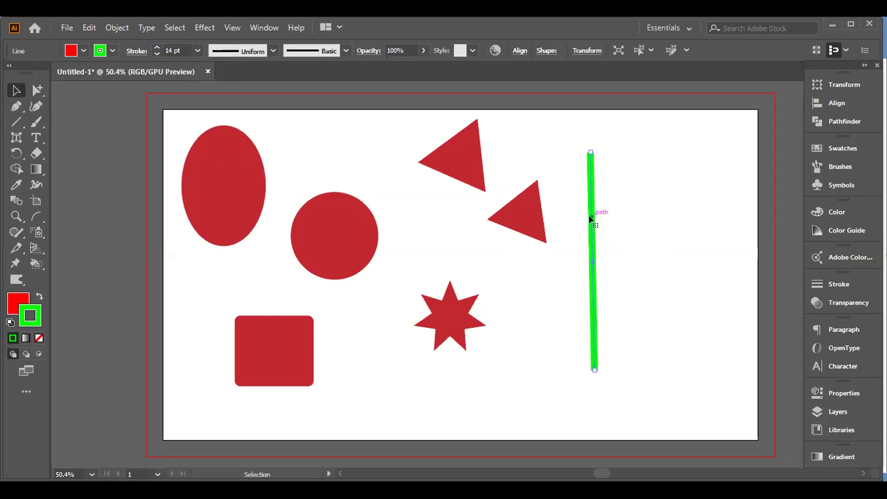
triple_click(180, 50)
text(1)
key(Return)
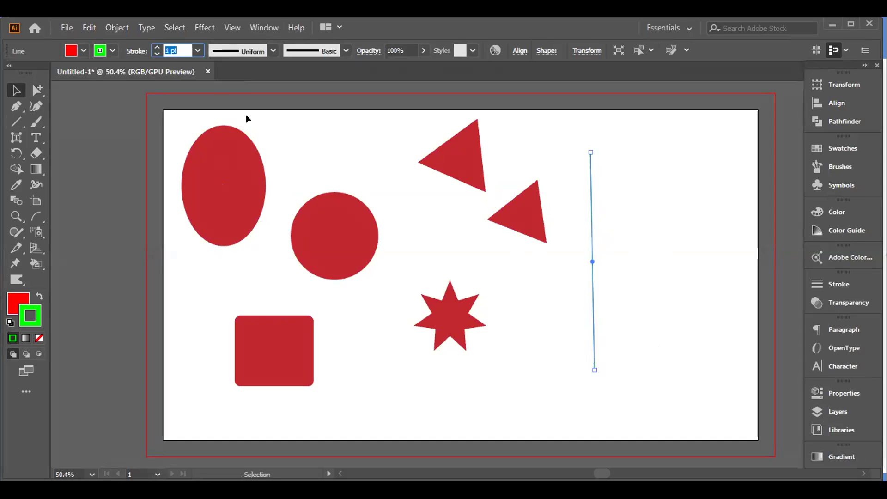
Step: Reselect the green vertical line, set its stroke to None, and deselect it
click(16, 90)
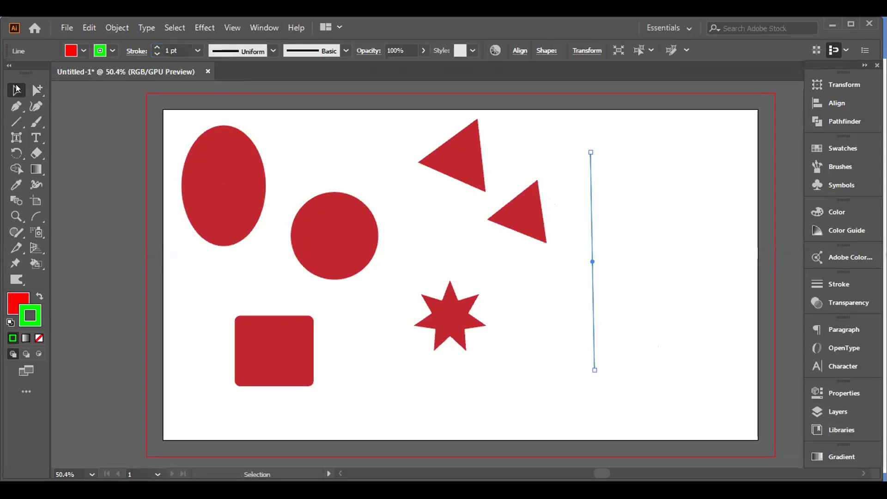
click(321, 139)
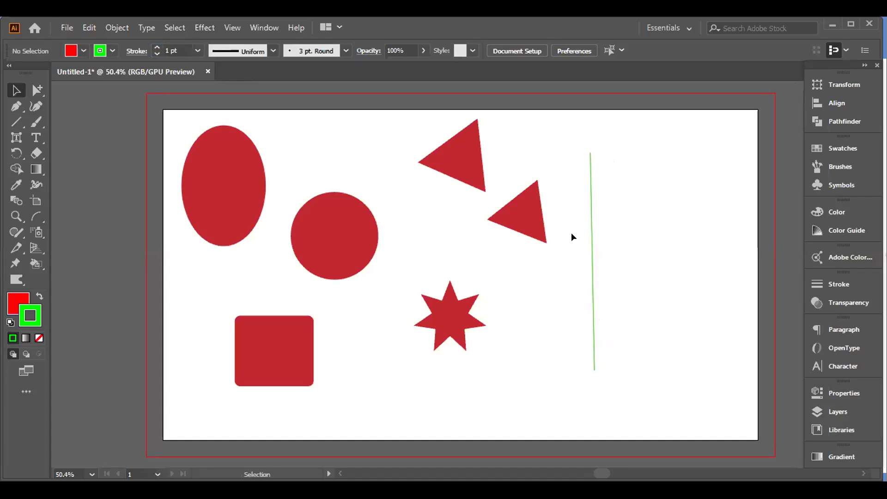
click(590, 243)
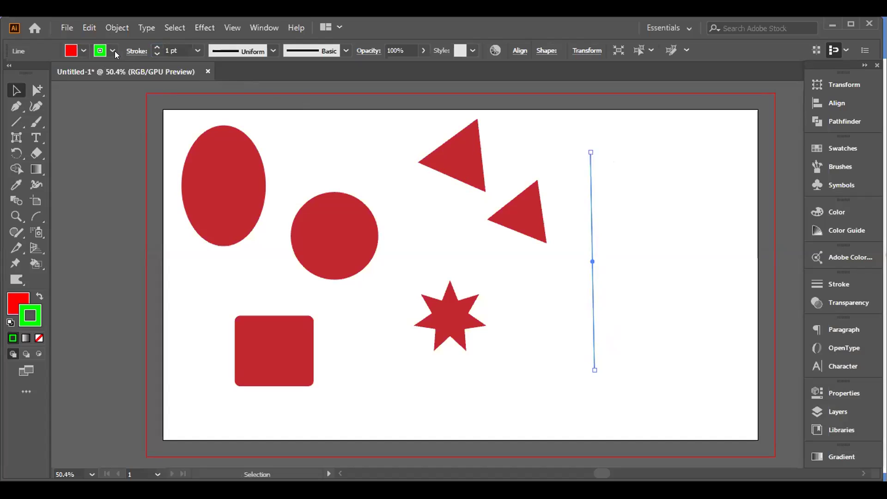
click(112, 51)
click(2, 72)
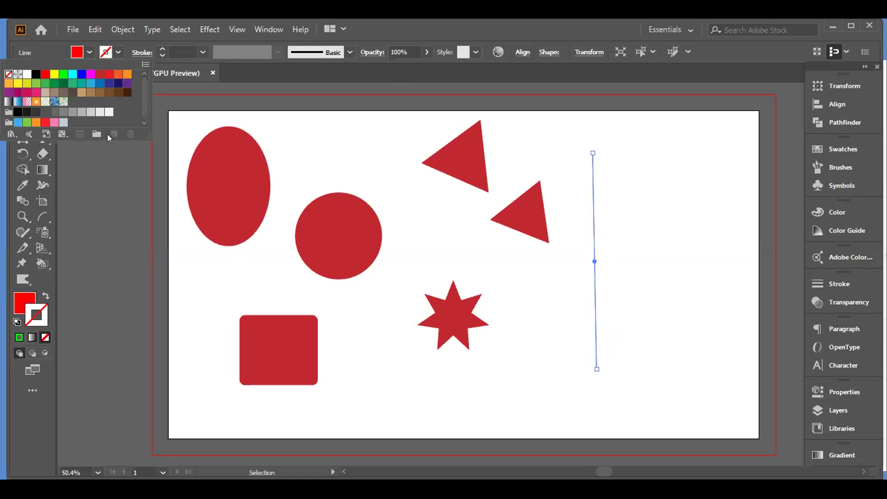
click(583, 196)
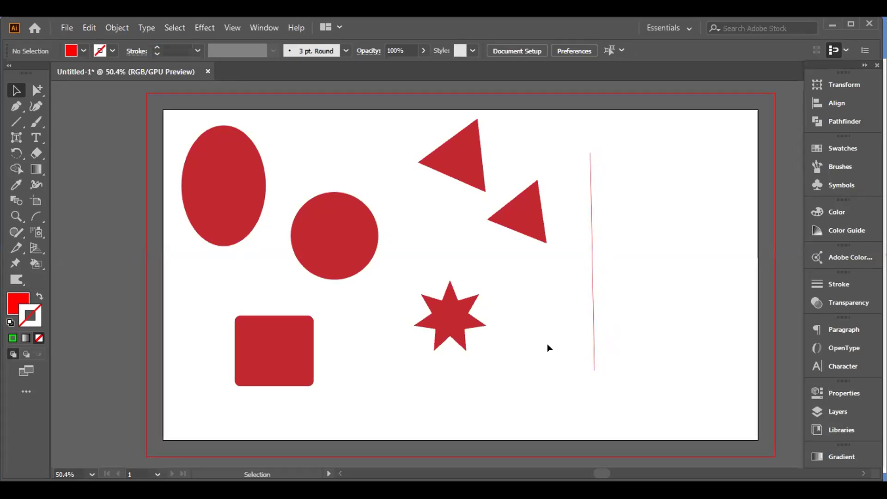
Step: Delete the line and all the remaining shapes to clear the artboard
click(592, 272)
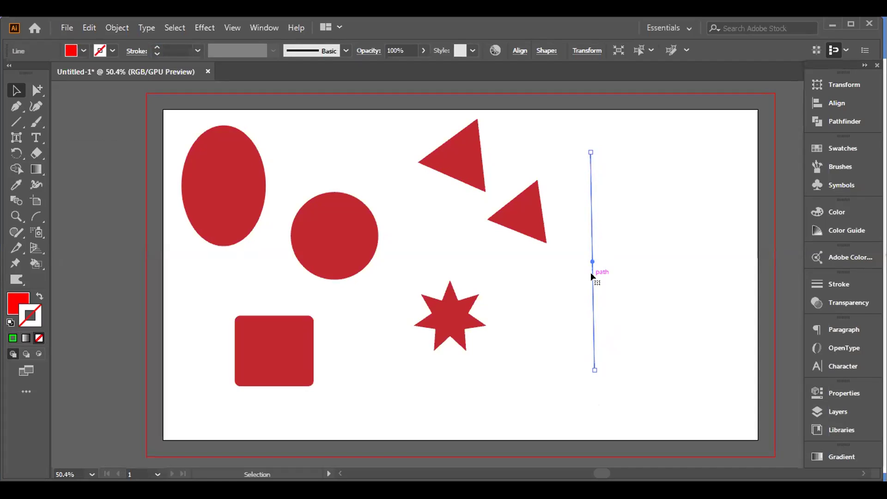
key(Delete)
drag(604, 202, 185, 334)
key(Delete)
drag(366, 135, 506, 204)
key(Delete)
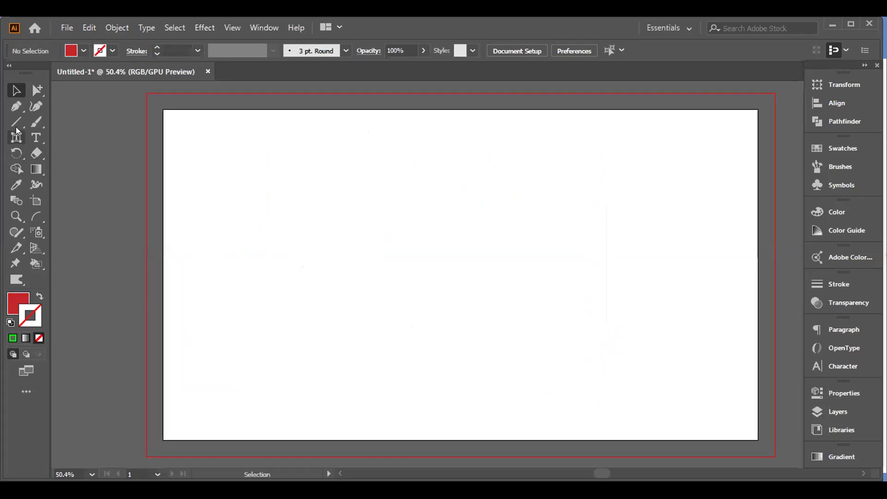
Step: Draw a large red rectangle in the upper middle of the artboard and a triangle overlapping its upper-left corner
drag(17, 121, 64, 117)
drag(249, 158, 523, 318)
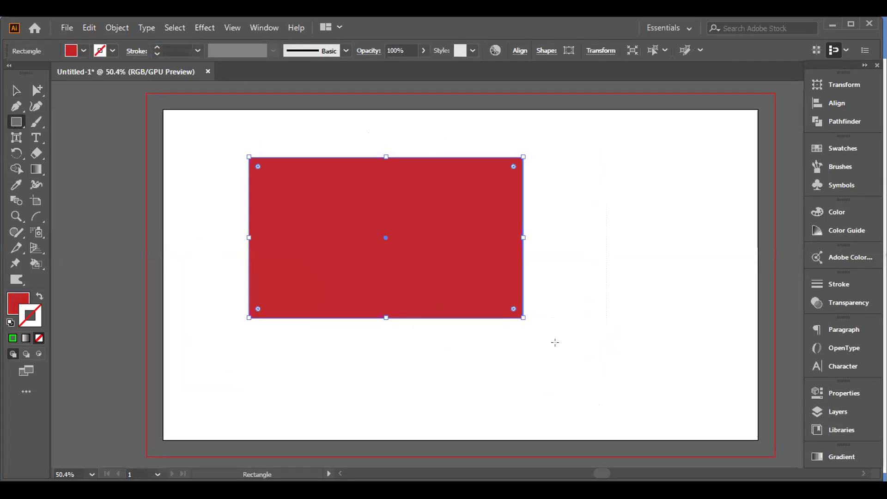
click(16, 121)
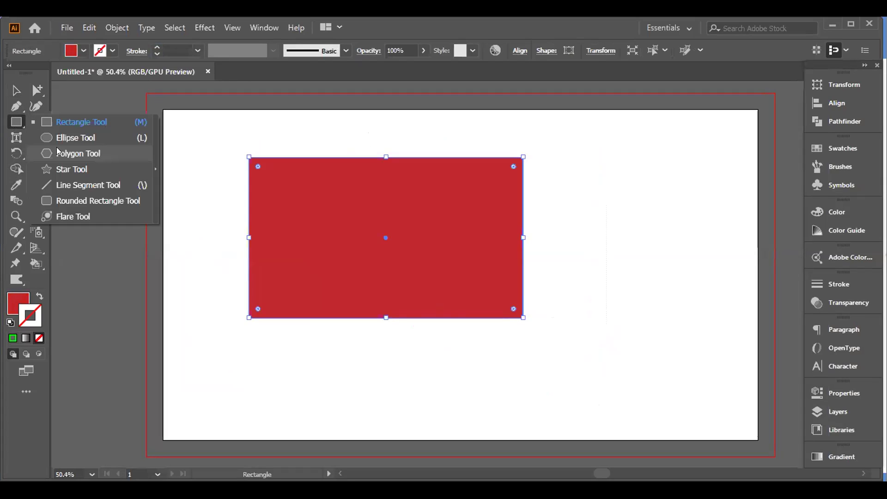
click(78, 154)
drag(211, 130, 264, 181)
click(14, 90)
drag(202, 123, 245, 174)
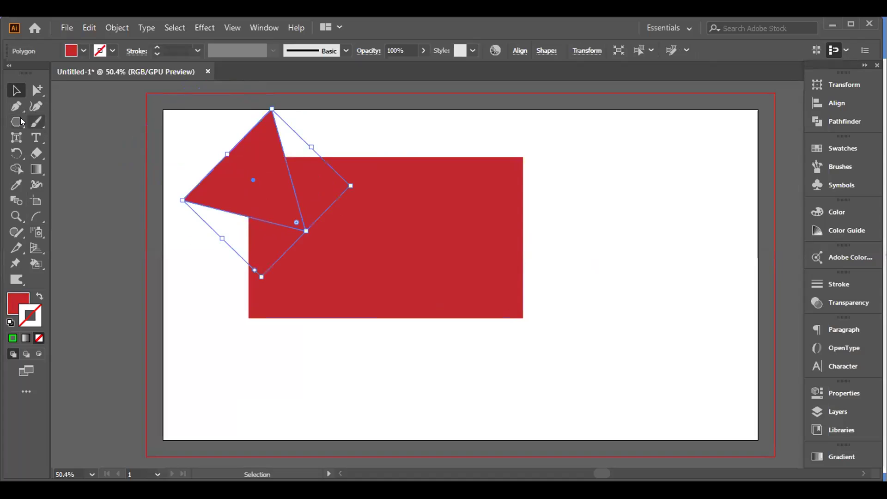
Step: Draw a large and a small star, placing the large one over the rectangle's upper-right corner and the small one over its lower-right corner
drag(21, 122, 81, 171)
drag(416, 135, 485, 185)
drag(427, 129, 473, 150)
click(13, 91)
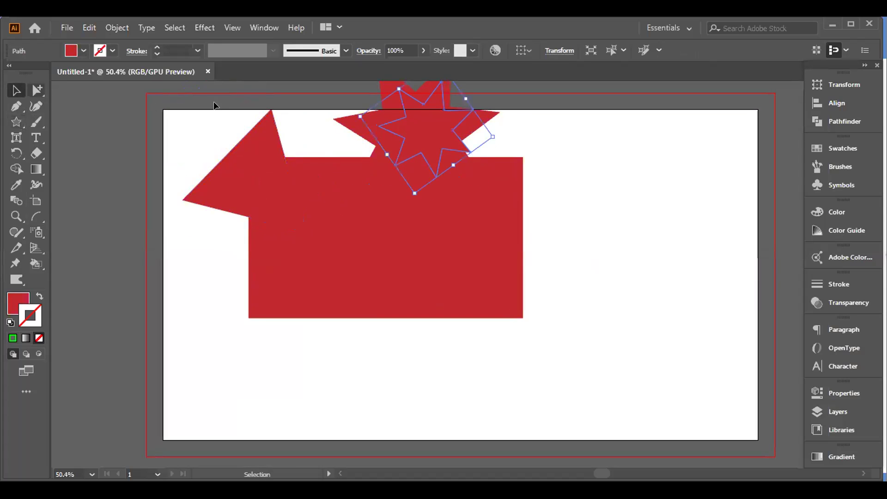
drag(415, 131, 506, 291)
drag(369, 121, 455, 170)
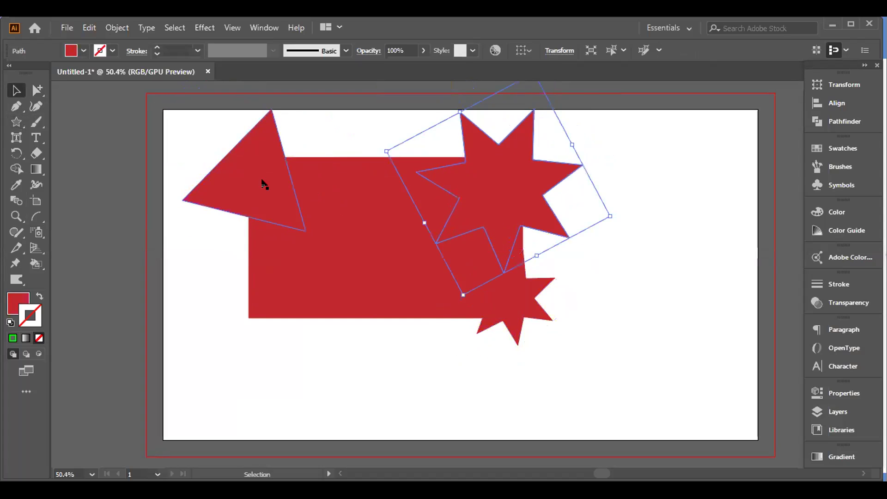
Step: Draw a circle about 3.17 in wide over the rectangle's lower-left corner
click(17, 122)
click(46, 137)
drag(213, 261, 317, 364)
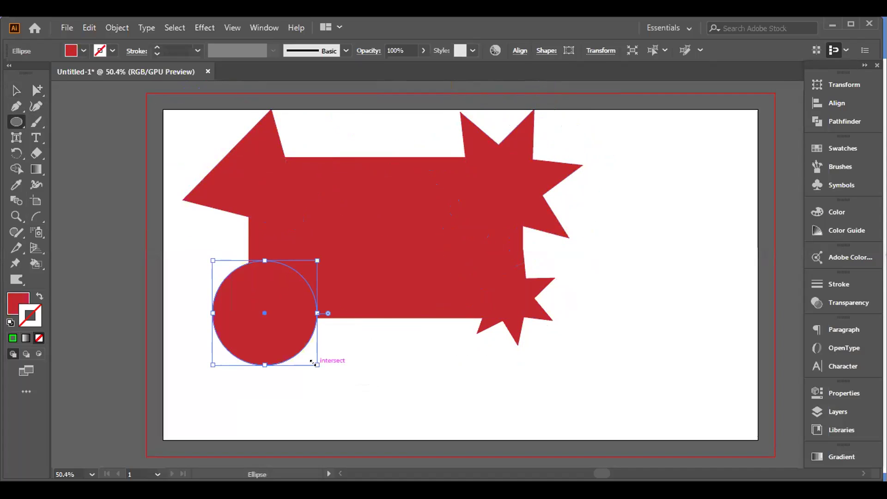
click(661, 430)
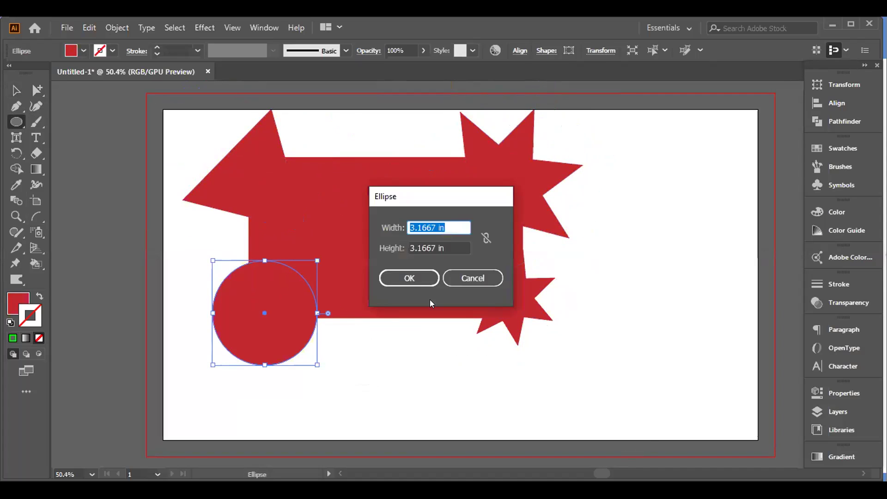
click(456, 278)
key(v)
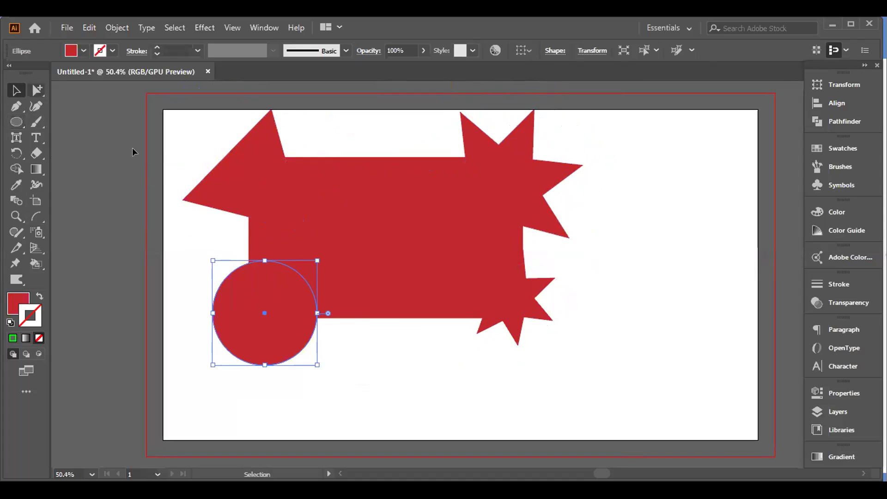
Step: Fill the circle with green, hex 2BA313
click(7, 305)
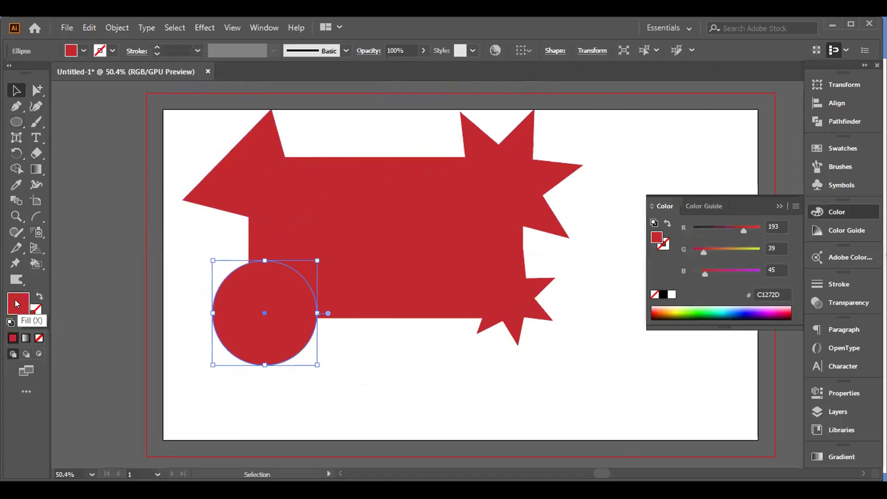
double_click(15, 299)
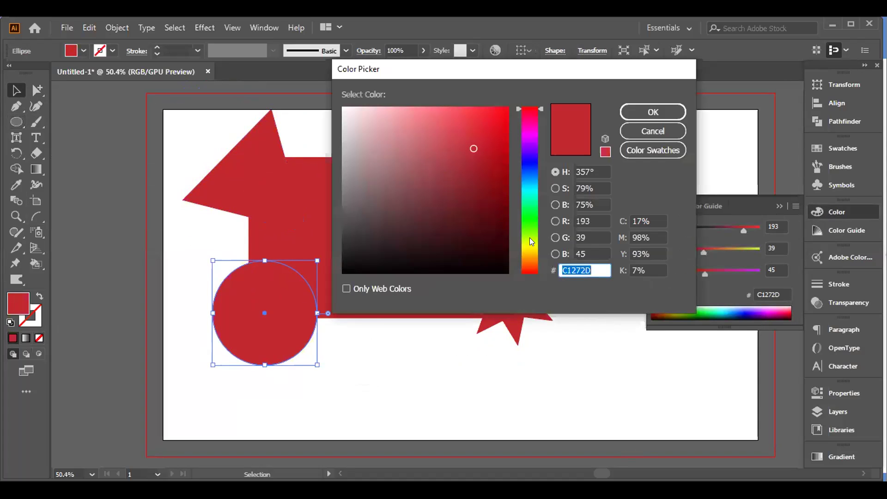
drag(530, 237, 529, 224)
click(490, 166)
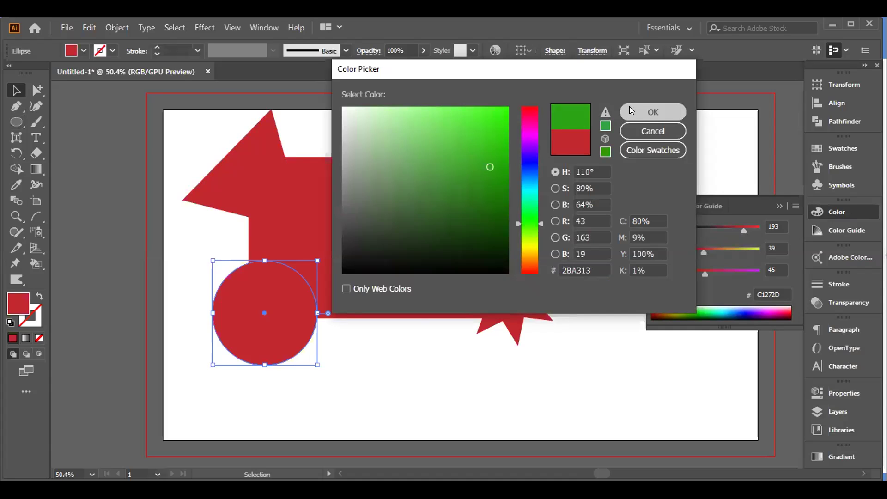
click(631, 111)
Step: Fill the triangle with blue, hex 0F60A8
click(203, 184)
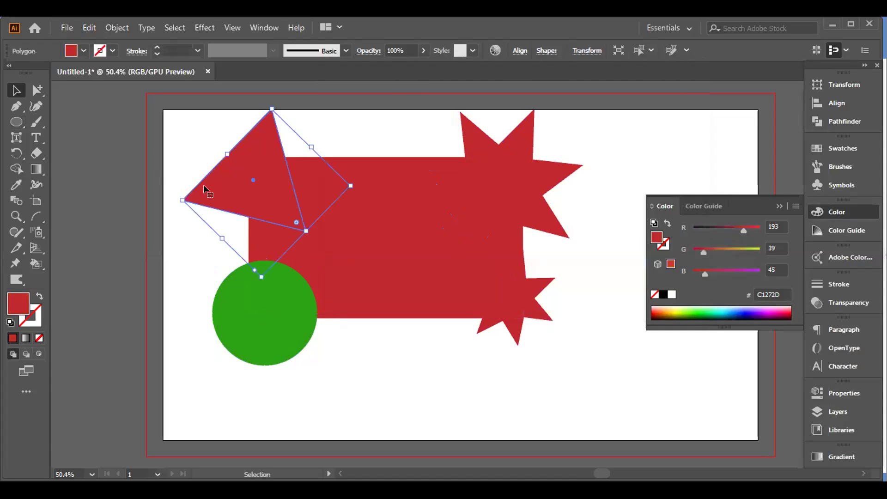
double_click(16, 301)
click(531, 177)
click(494, 164)
click(652, 112)
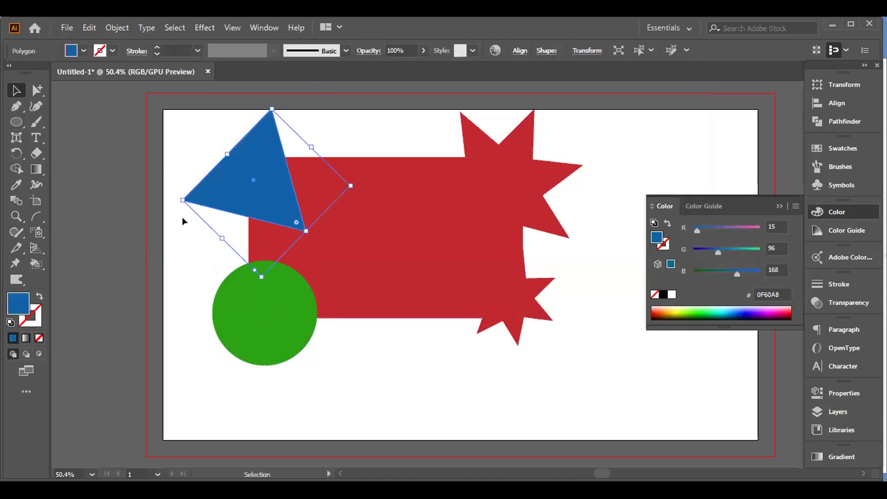
Step: Fill the large star with magenta, hex E818CF
click(493, 147)
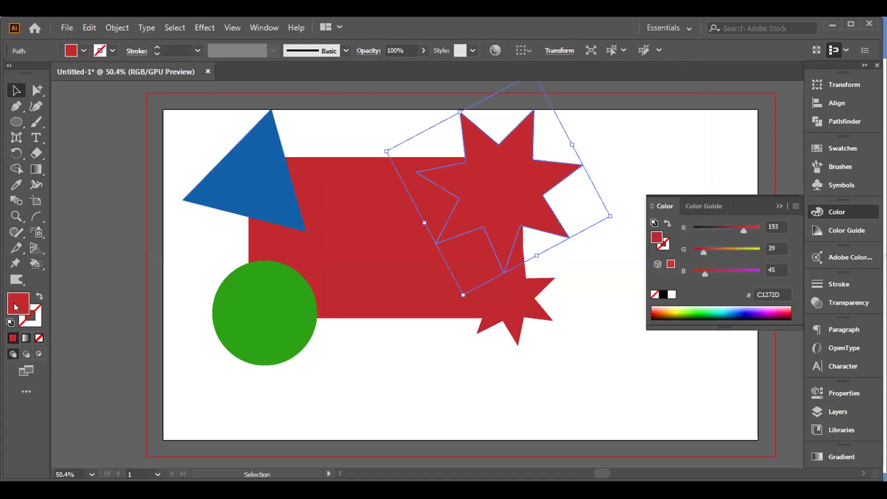
double_click(16, 307)
click(527, 130)
click(492, 122)
click(631, 109)
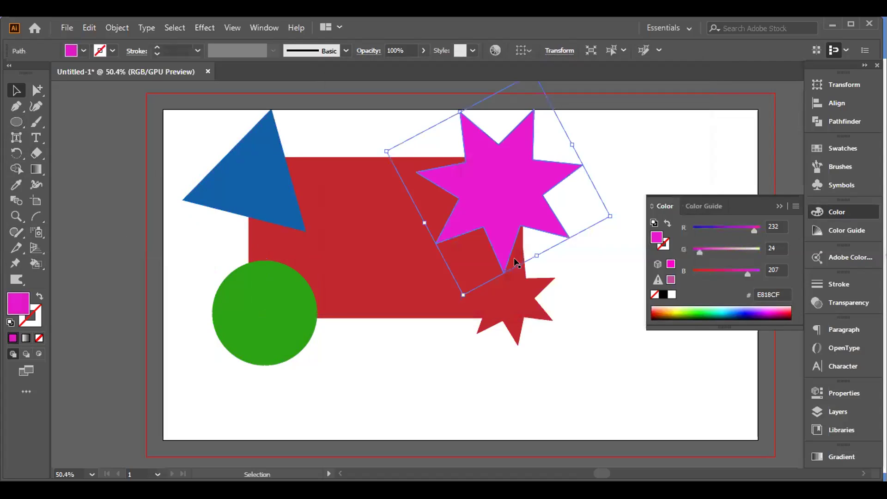
Step: Fill the small star with teal, hex 2DA59C, and deselect it
click(514, 289)
double_click(18, 306)
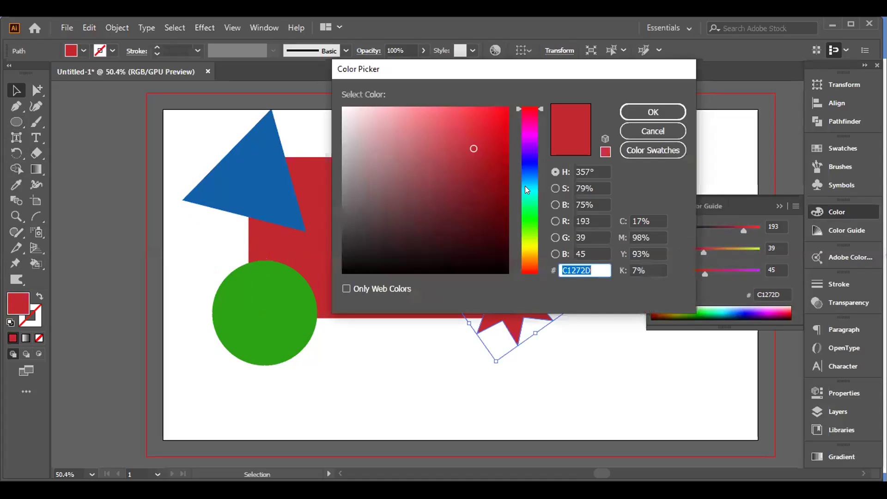
click(527, 193)
click(464, 165)
click(667, 110)
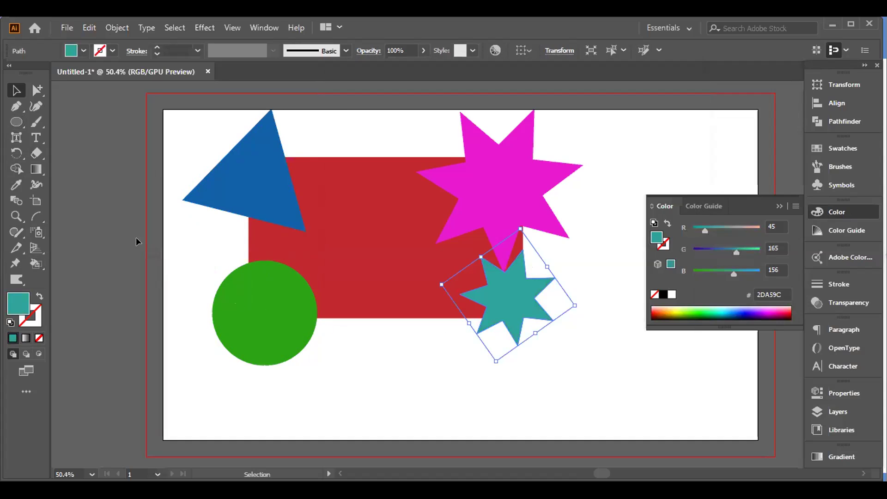
click(131, 189)
Step: Move the teal star onto the magenta star, shift the magenta star so it surrounds the teal one evenly, and deselect
drag(508, 301, 459, 308)
click(601, 353)
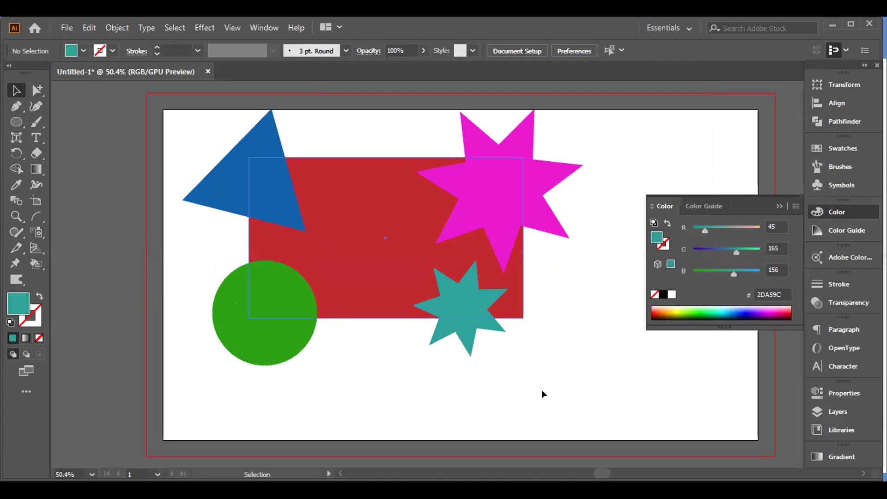
drag(447, 312, 475, 201)
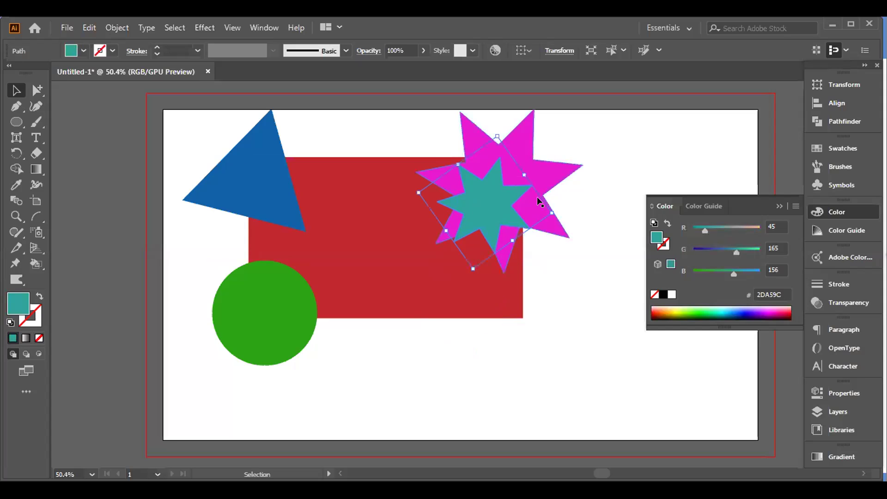
drag(527, 159, 515, 174)
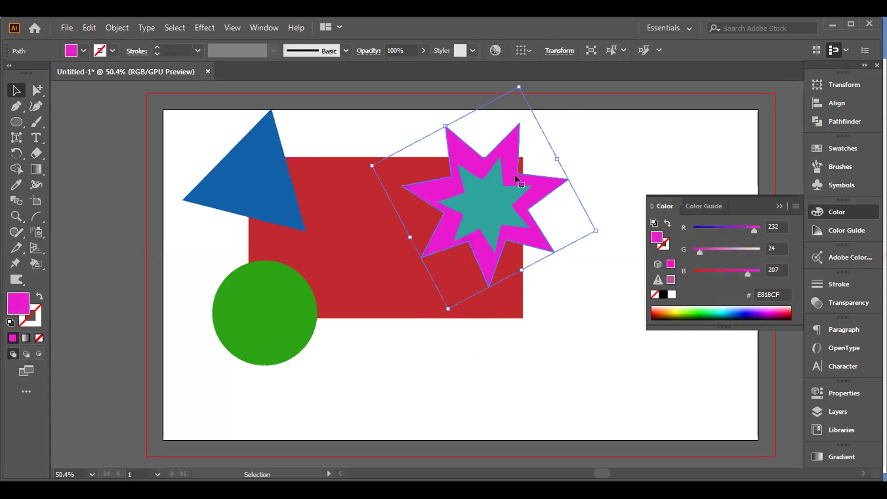
click(541, 345)
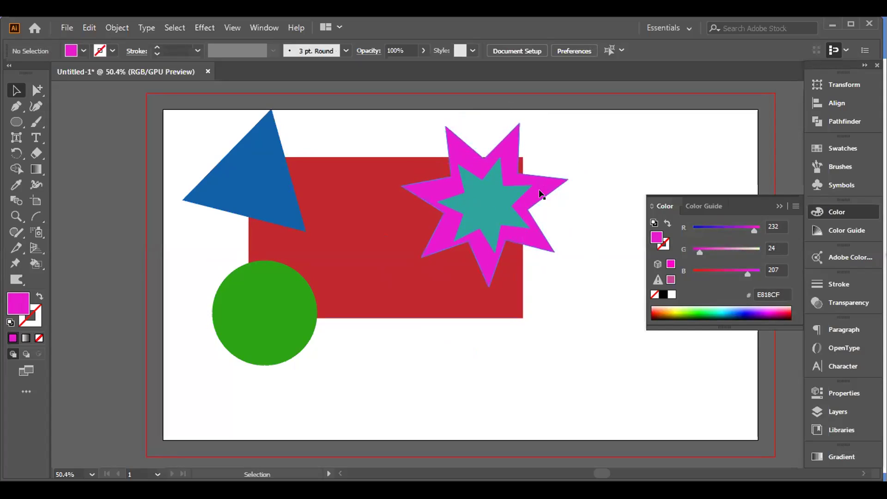
Step: Bring the magenta star to the front of the teal star, and move it aside and back to check the stacking
click(535, 238)
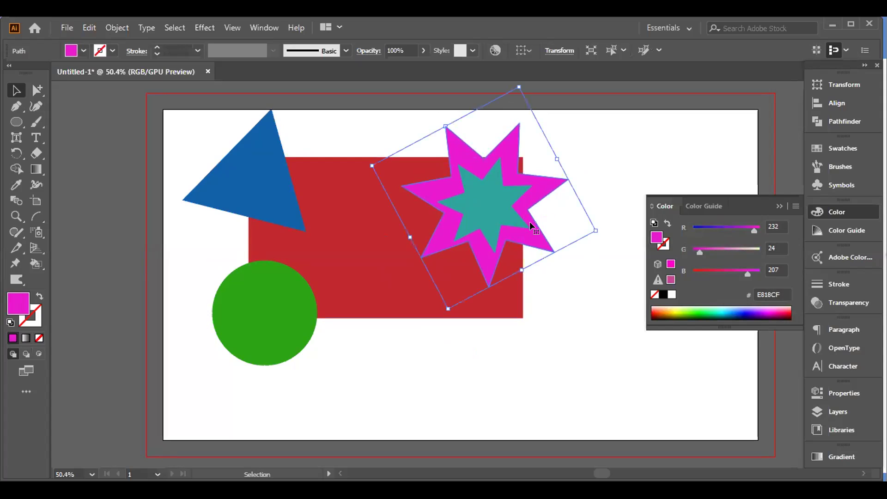
right_click(528, 232)
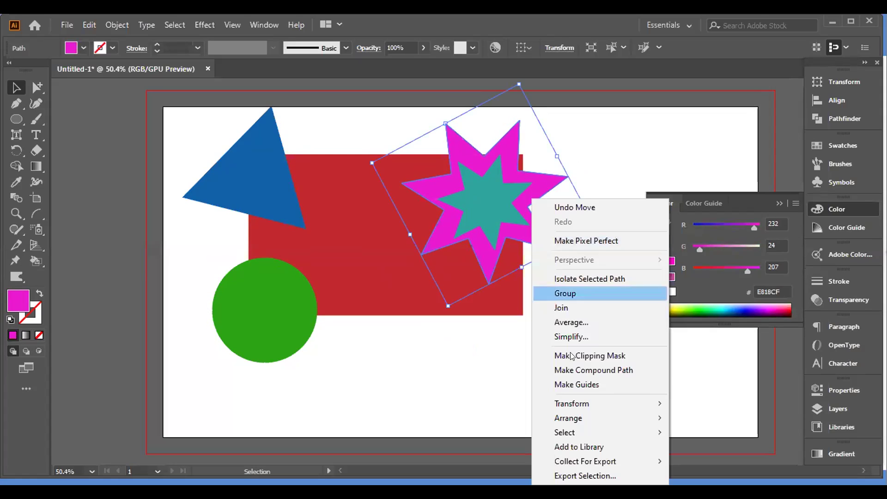
mouse_move(572, 413)
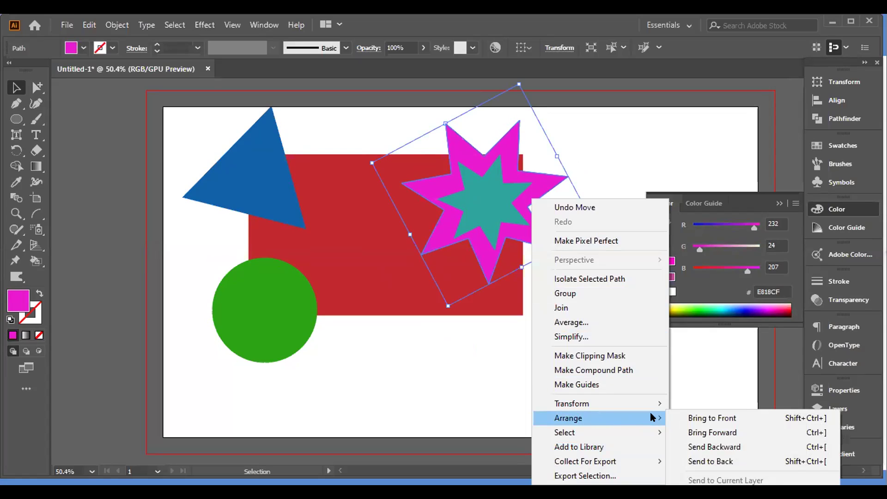
click(686, 417)
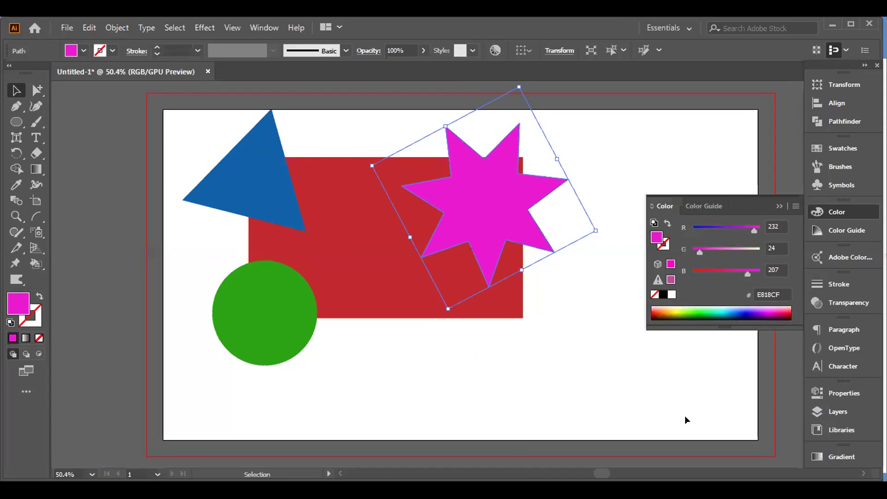
drag(479, 200, 554, 356)
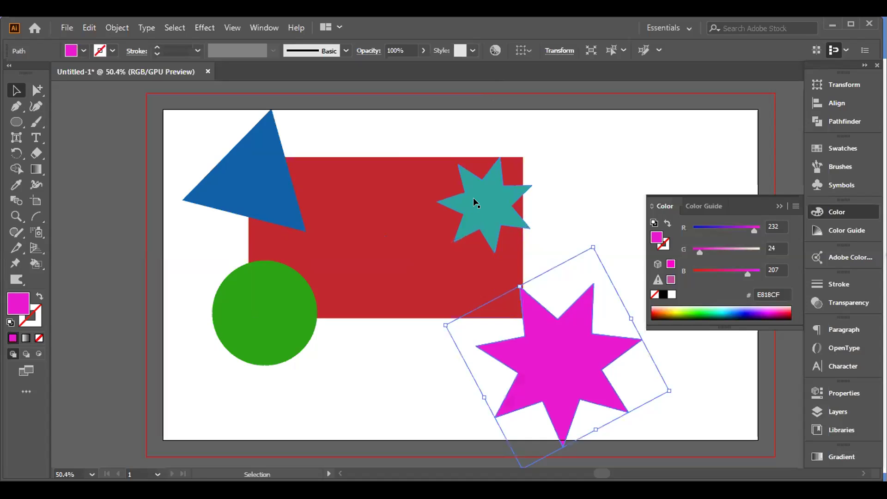
drag(579, 376, 507, 215)
Step: Send the magenta star backward two levels so it sits behind the teal star but above the red rectangle
right_click(506, 217)
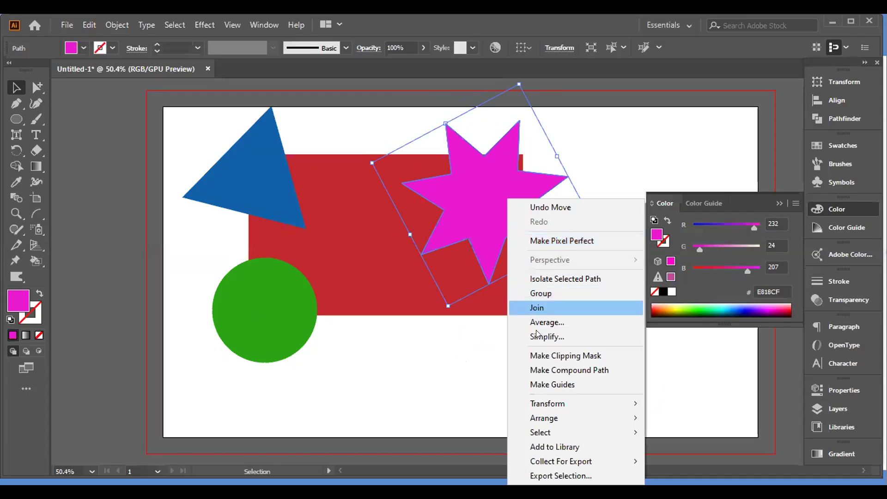
mouse_move(579, 422)
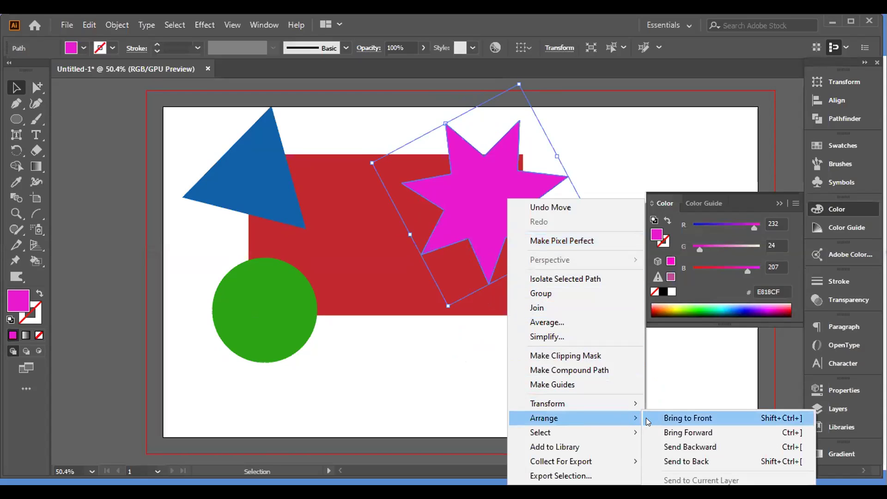
click(664, 446)
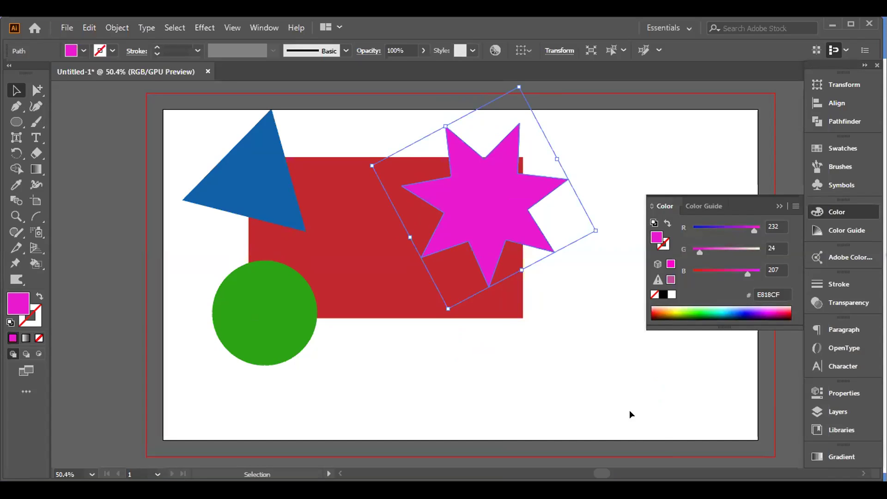
right_click(463, 210)
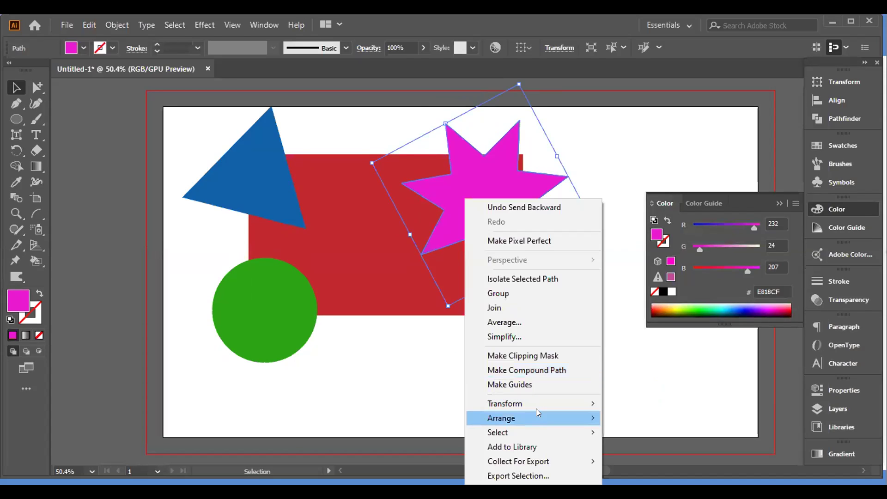
mouse_move(535, 417)
click(625, 441)
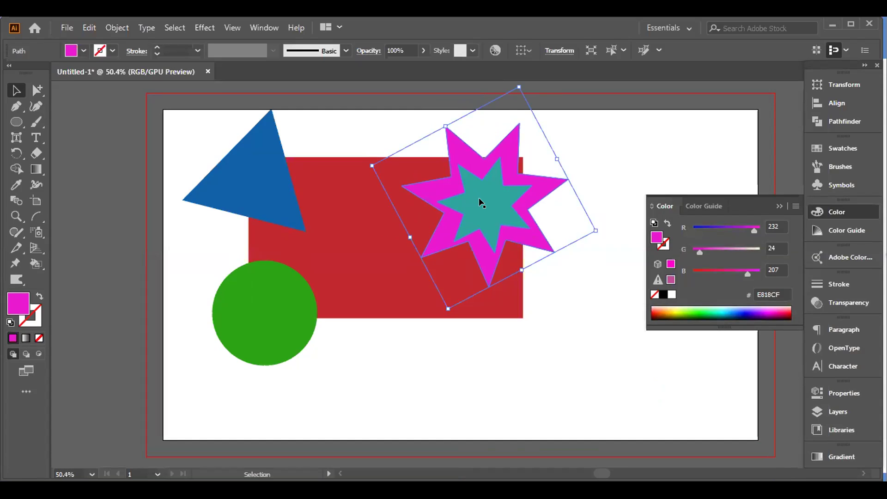
Step: Send the magenta star to the back of all shapes, and bring it forward one level, above the red rectangle
right_click(478, 198)
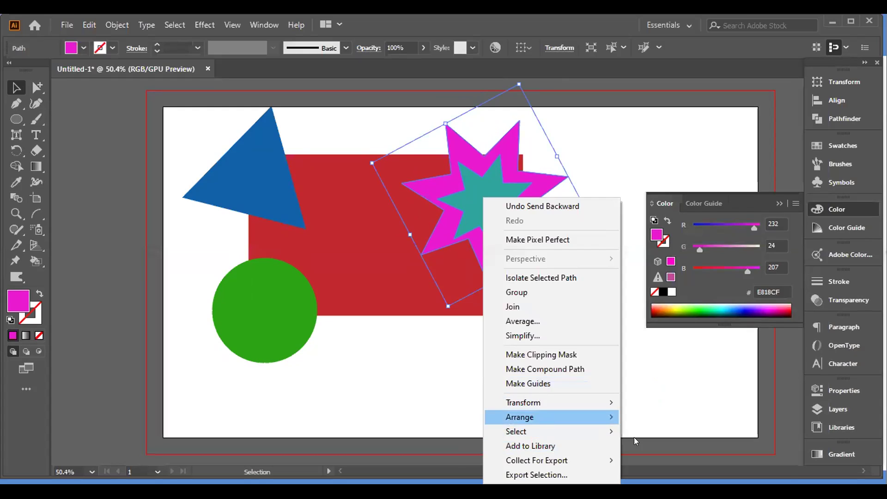
mouse_move(600, 418)
click(645, 460)
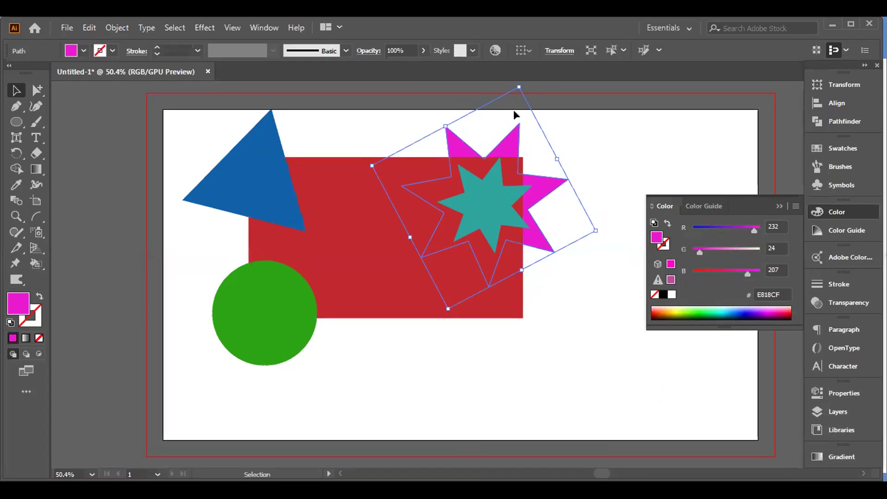
right_click(486, 198)
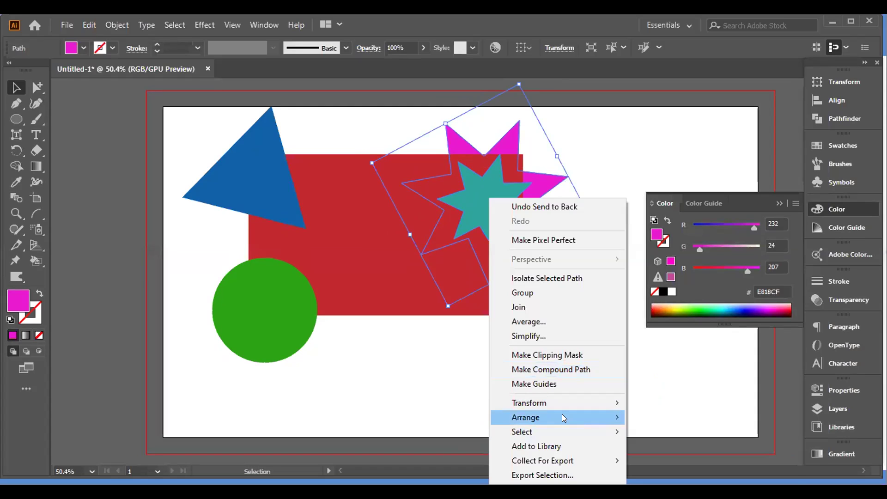
mouse_move(562, 416)
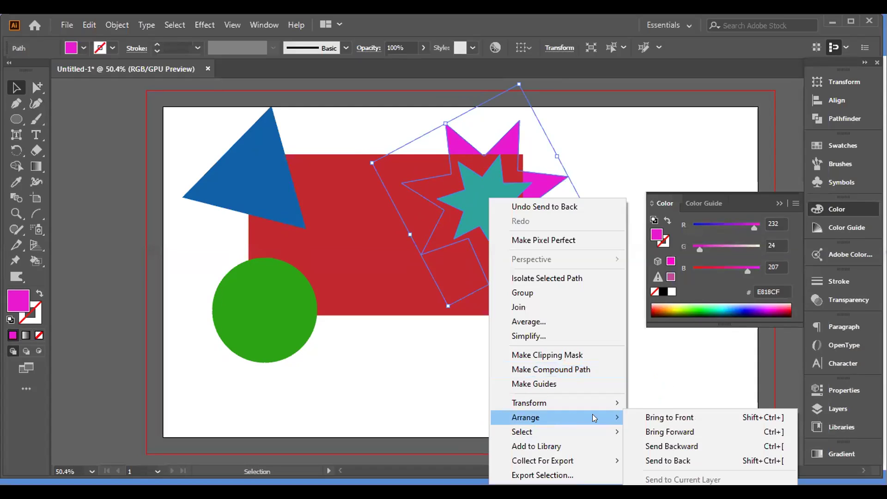
click(652, 431)
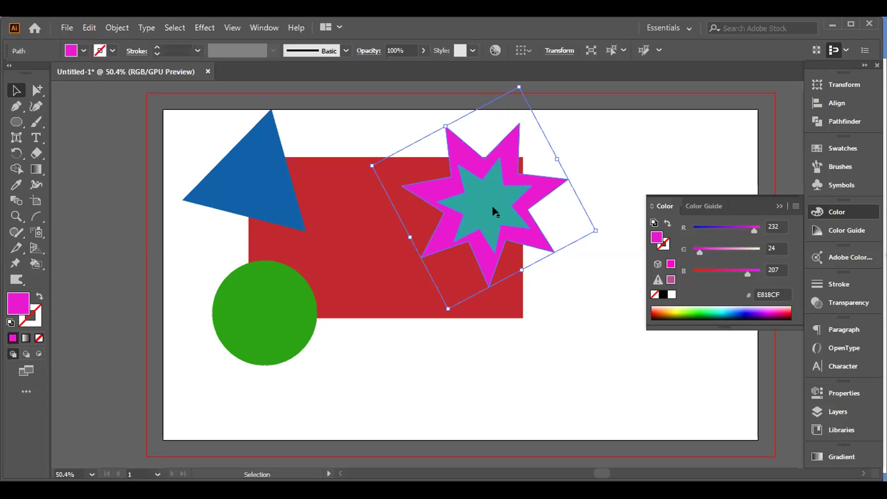
Step: Move the teal star and the magenta star off the red rectangle, side by side in the artboard's lower-right area
drag(484, 200, 591, 358)
drag(464, 215, 603, 159)
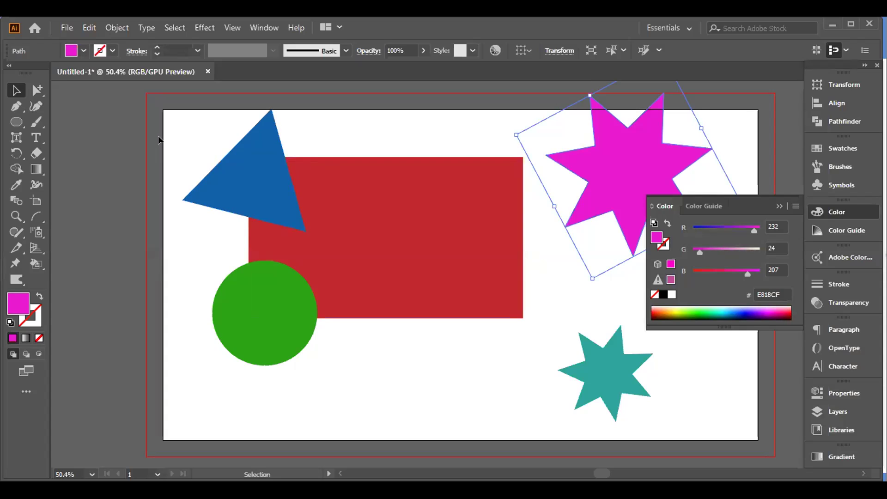
drag(164, 135, 444, 357)
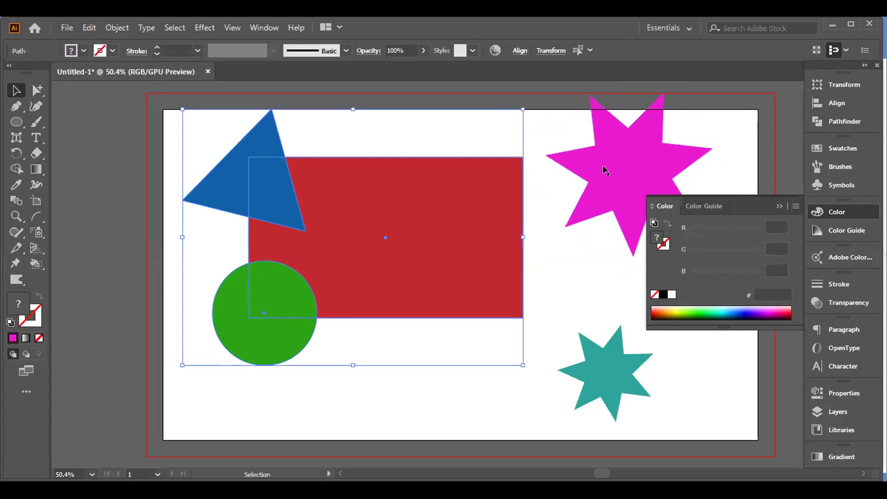
drag(603, 148, 676, 351)
Step: Select the blue triangle, red rectangle and green circle together, and try Pathfinder's Unite and Minus Front on them, undoing each
drag(141, 124, 390, 306)
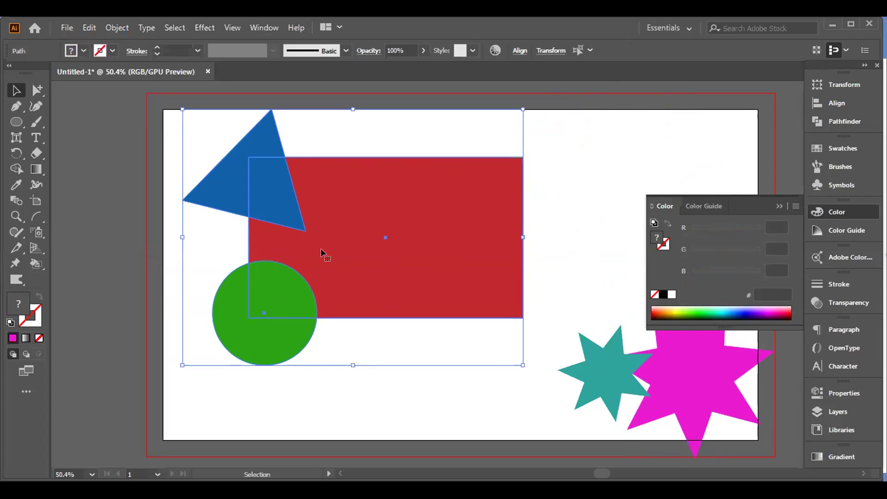
click(264, 28)
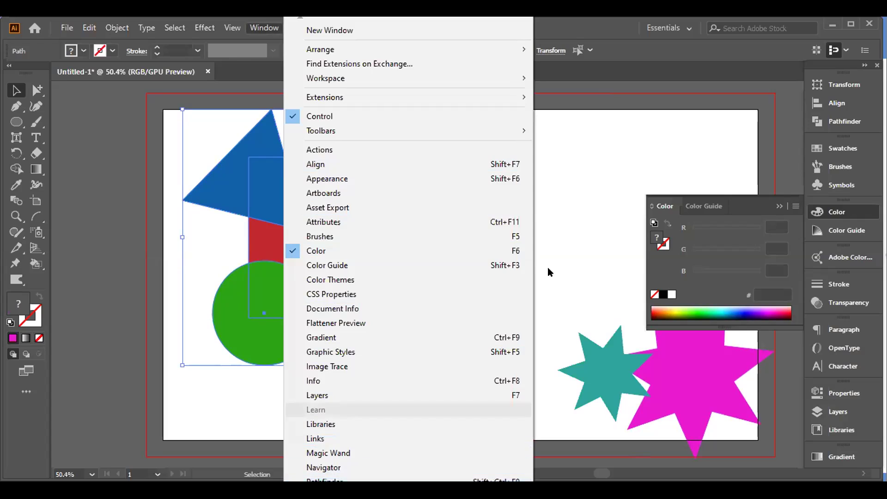
click(572, 200)
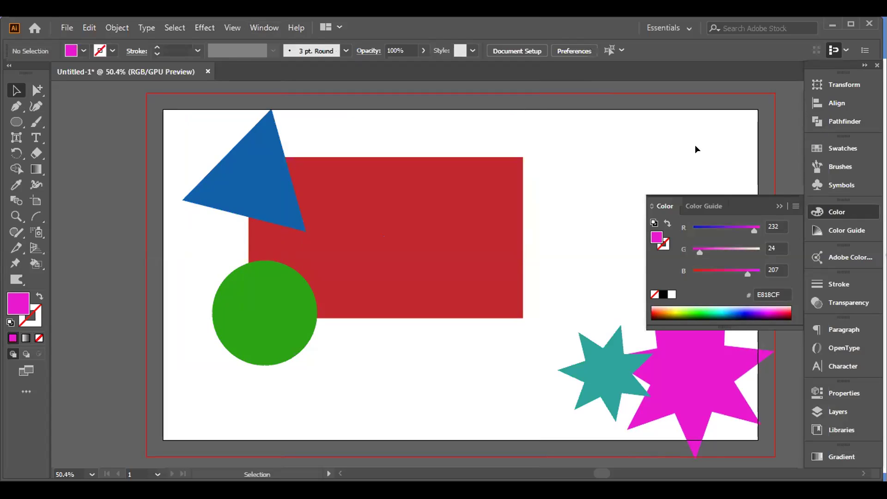
drag(561, 145, 162, 317)
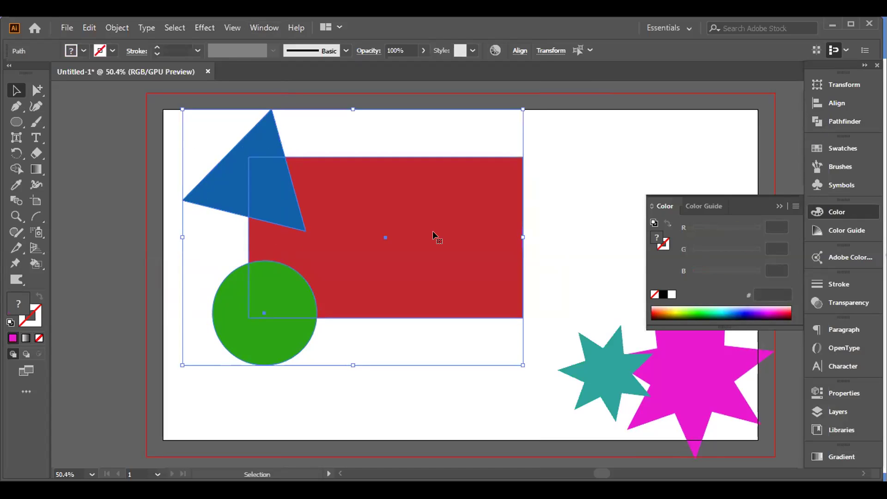
click(825, 125)
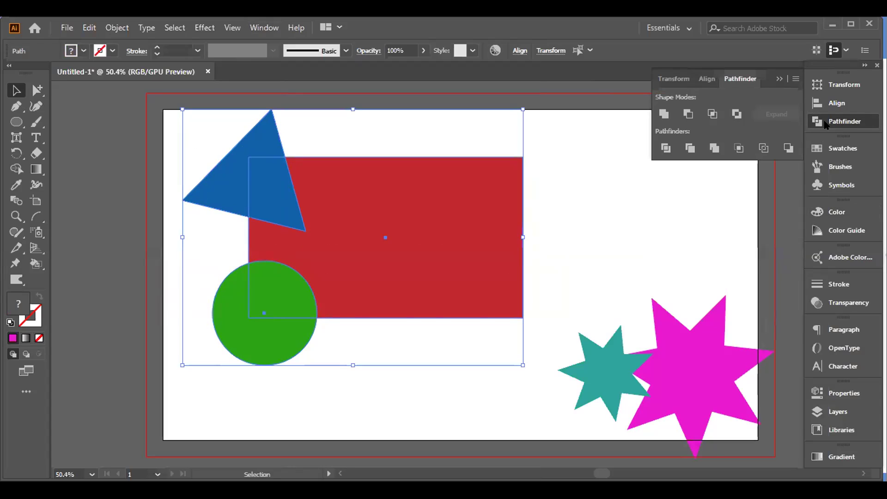
click(663, 114)
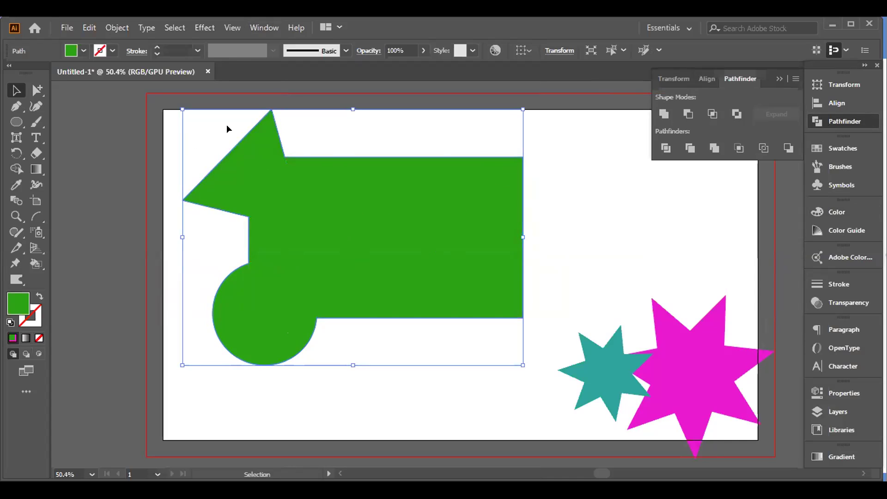
key(ctrl+z)
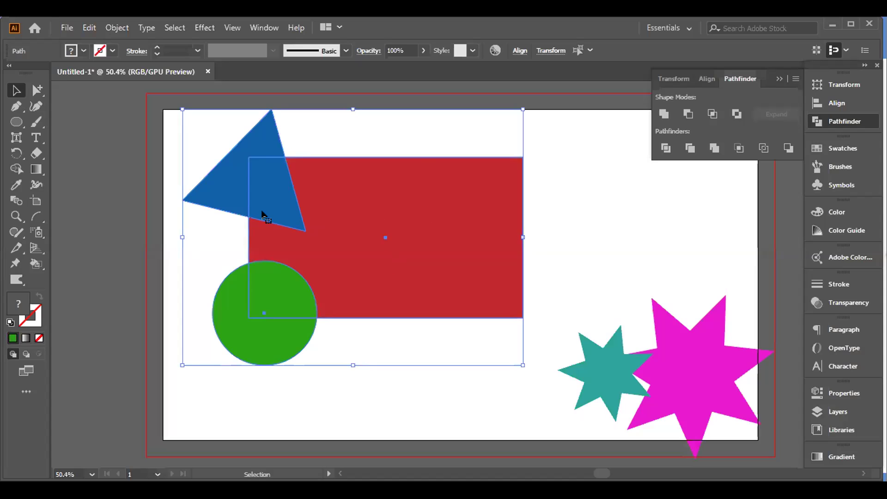
click(687, 115)
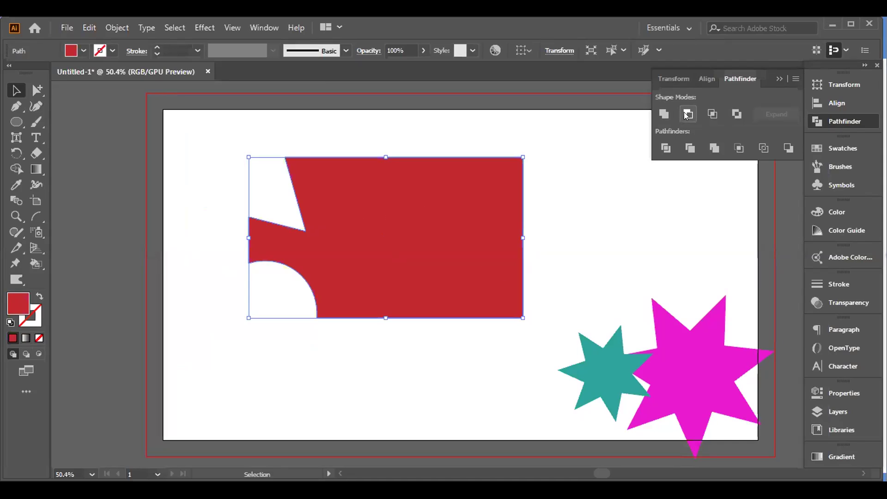
key(ctrl+z)
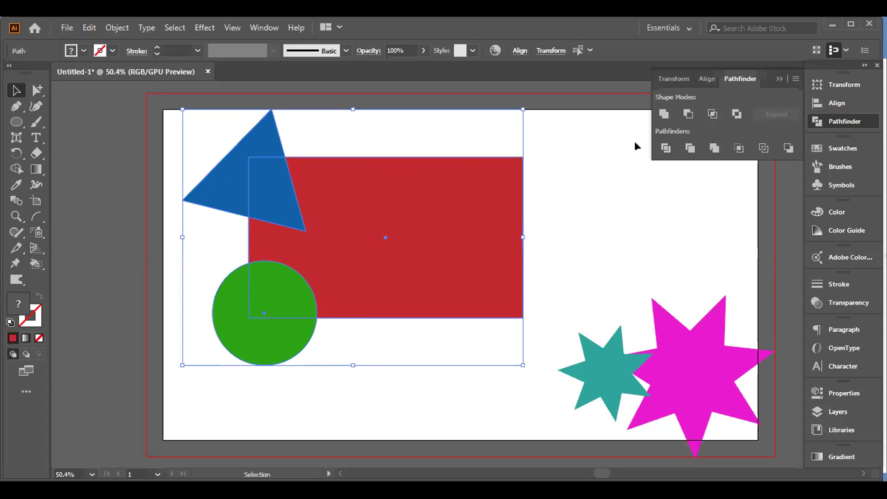
Step: Undo the magenta star's last move, place both stars over the red rectangle's right edge with the teal one centred, and deselect
click(553, 179)
key(ctrl+z)
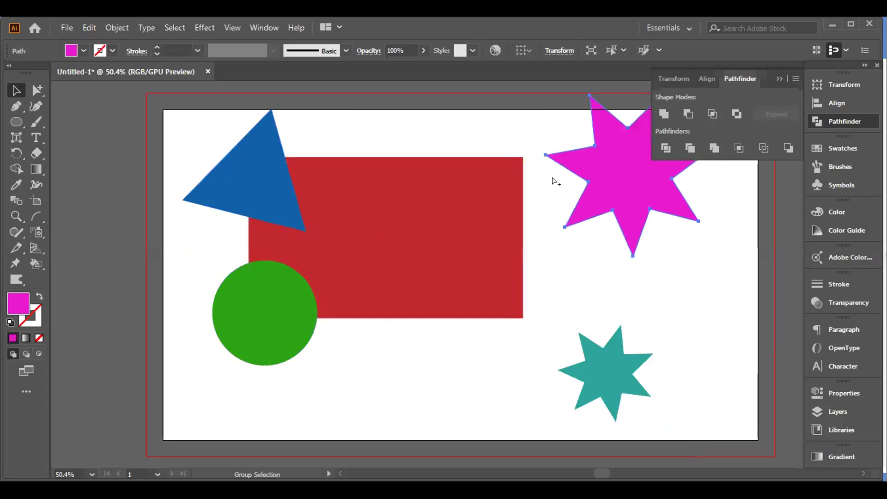
drag(598, 159, 494, 220)
click(616, 268)
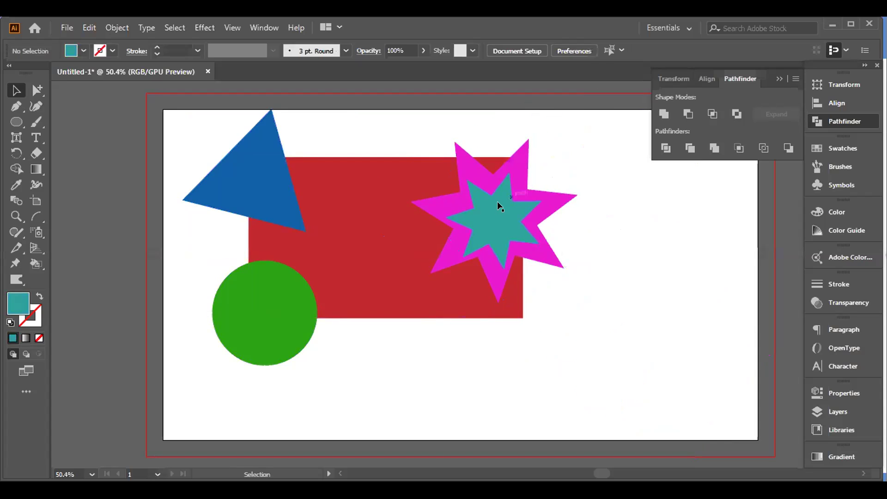
Step: Send the teal star to the back, behind all other shapes
click(487, 228)
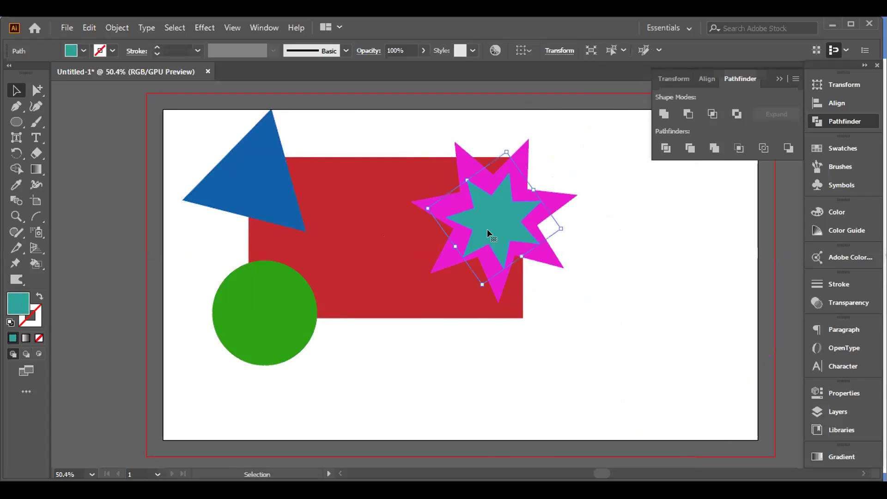
right_click(507, 218)
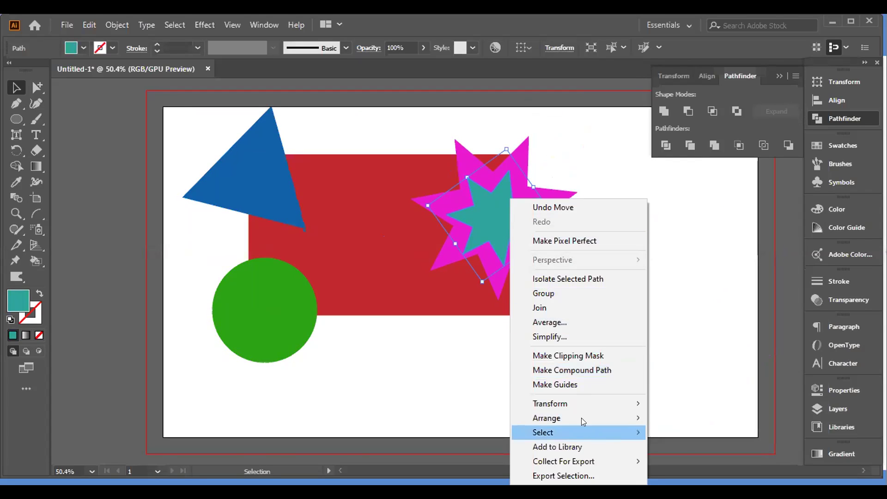
mouse_move(631, 412)
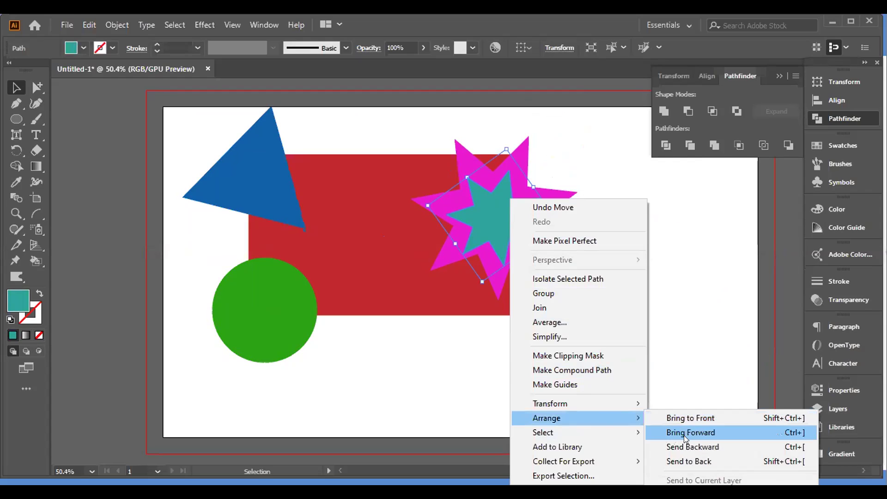
click(686, 461)
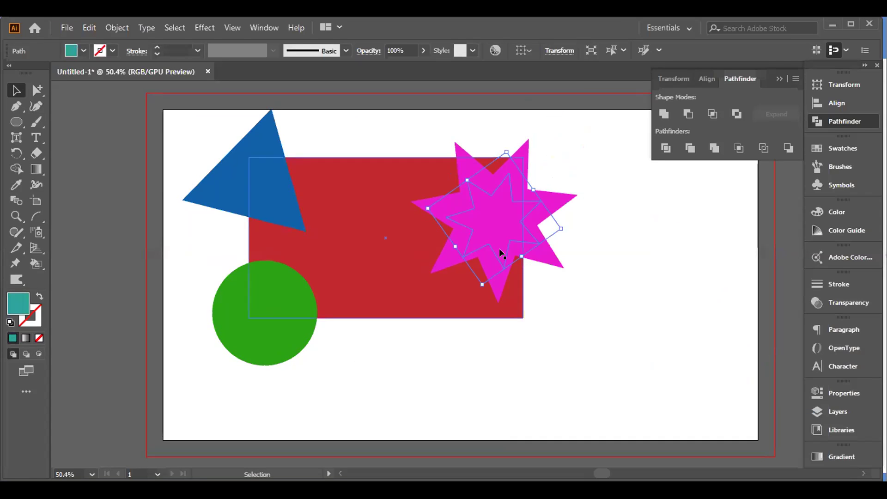
Step: Move the magenta star and the red rectangle aside to inspect what lies behind them, and undo both moves
drag(485, 232, 514, 403)
drag(415, 231, 400, 289)
key(ctrl+z)
key(ctrl+z)
key(ctrl+z)
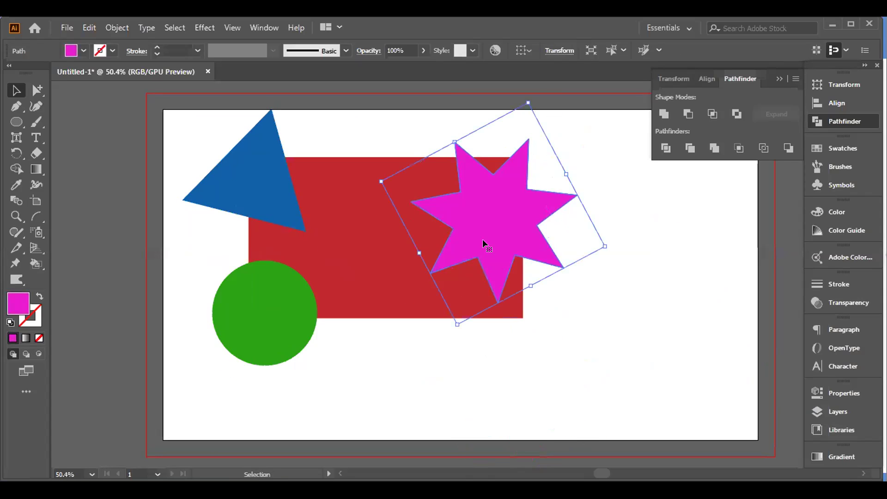
Step: Send the magenta star to the back, behind the teal star
right_click(484, 217)
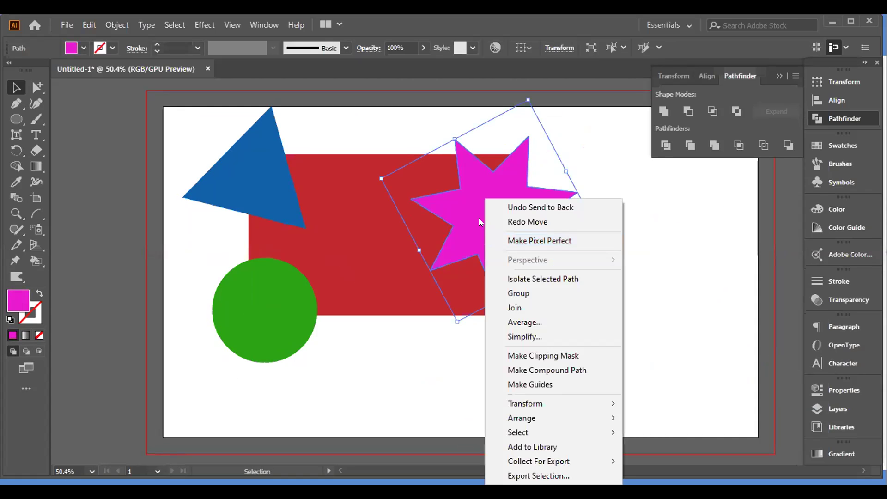
mouse_move(531, 419)
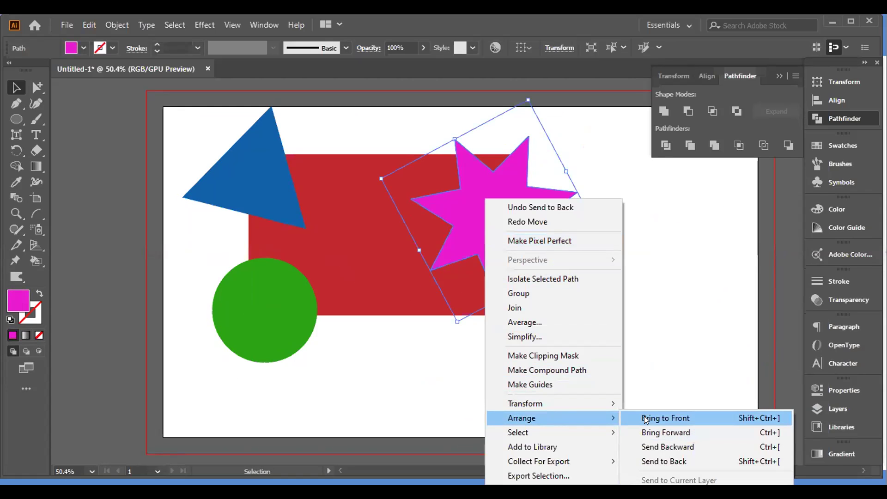
click(661, 461)
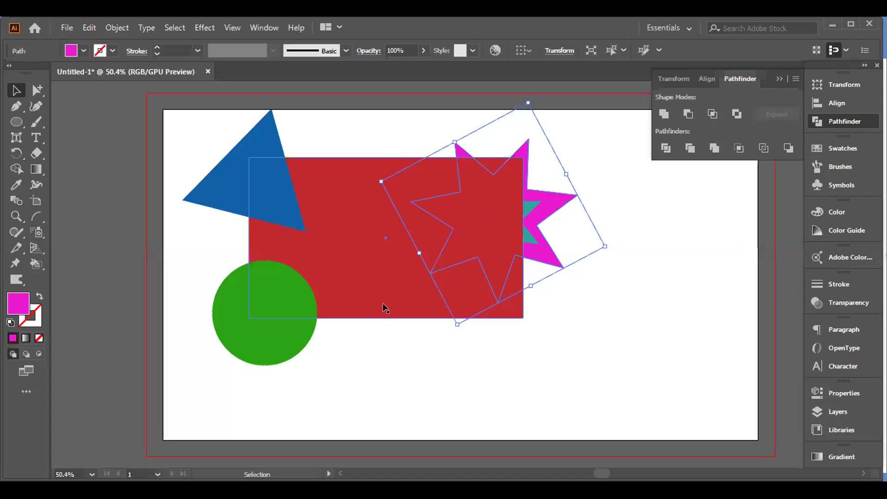
Step: Send the red rectangle to the back, behind both stars
click(446, 273)
right_click(478, 237)
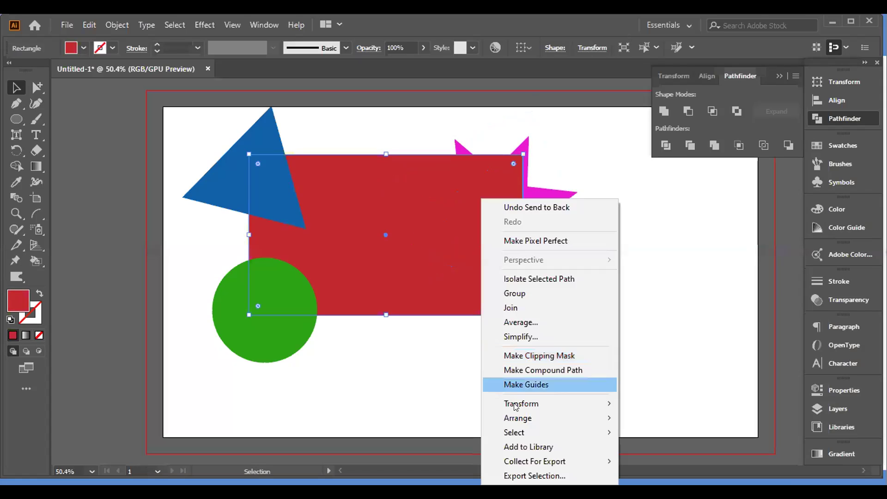
mouse_move(554, 420)
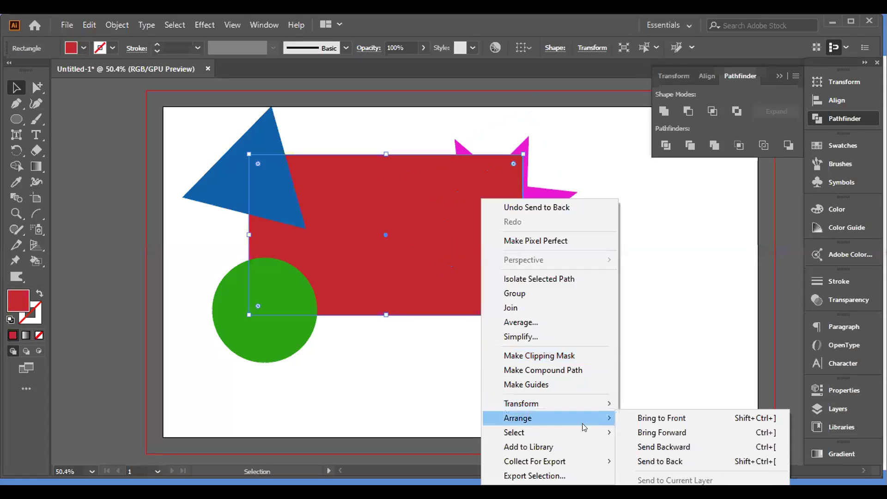
click(646, 461)
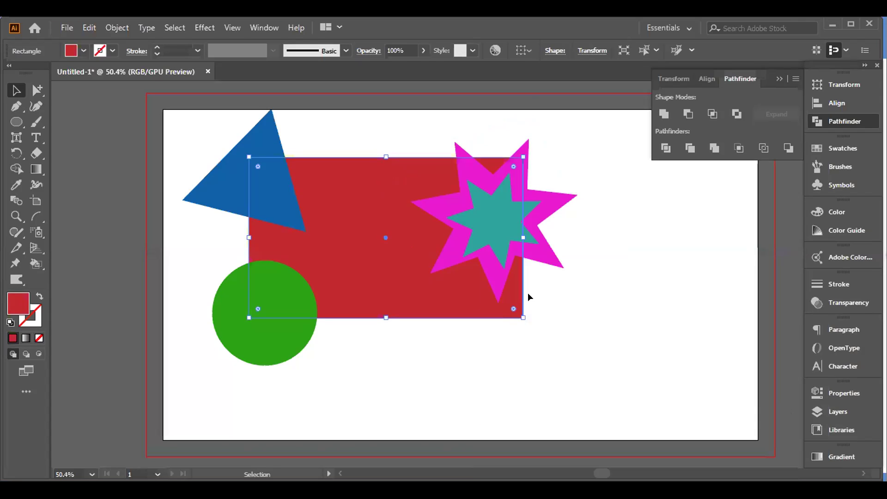
Step: Bring the red rectangle forward one level, and then bring it to the front of all the shapes
right_click(462, 294)
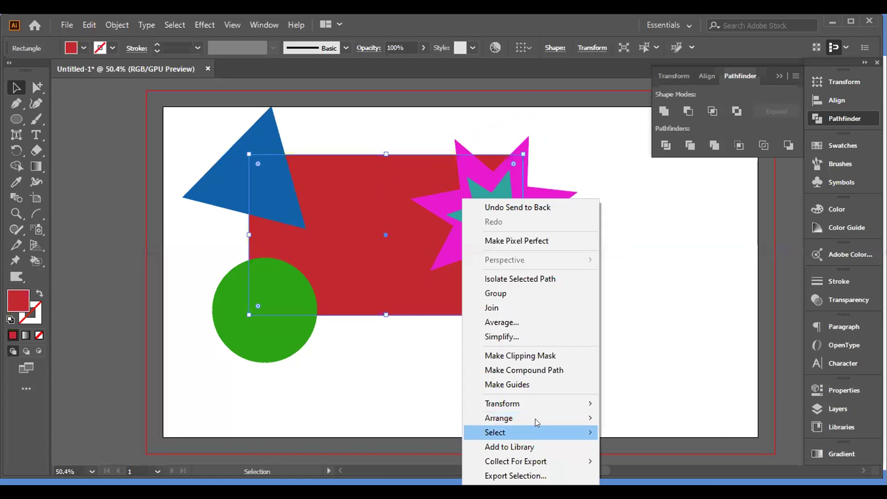
mouse_move(534, 416)
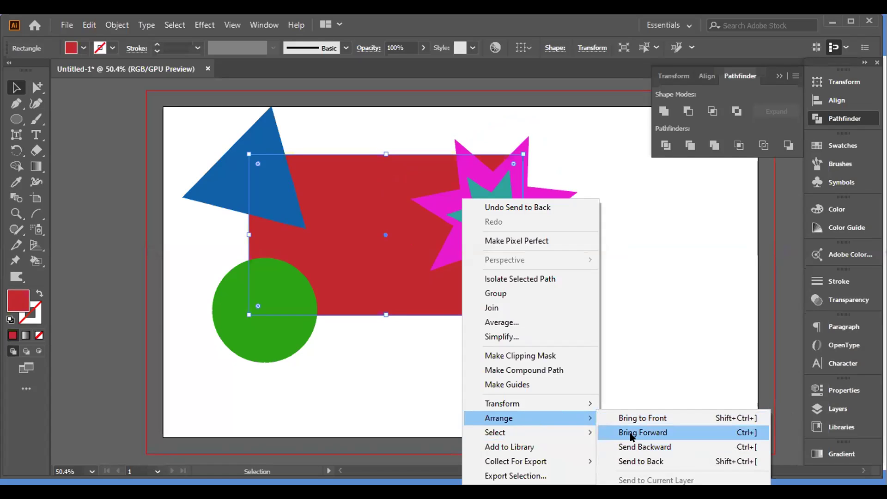
click(631, 433)
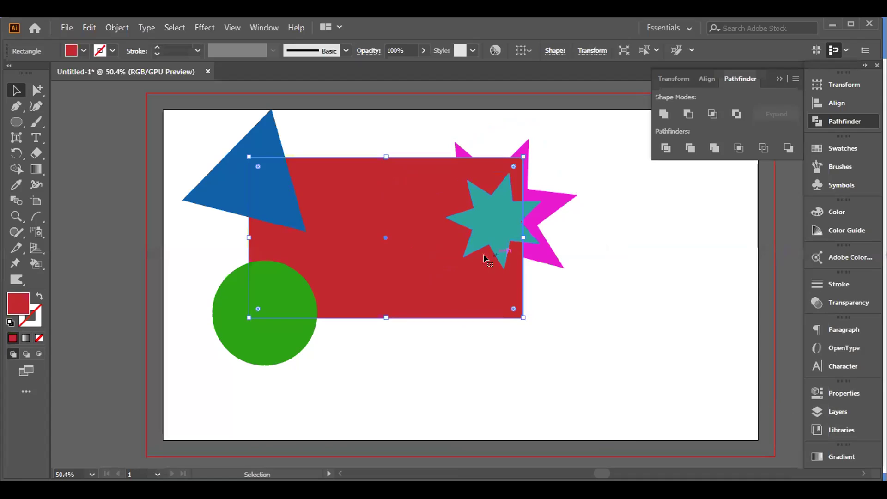
right_click(470, 262)
mouse_move(572, 418)
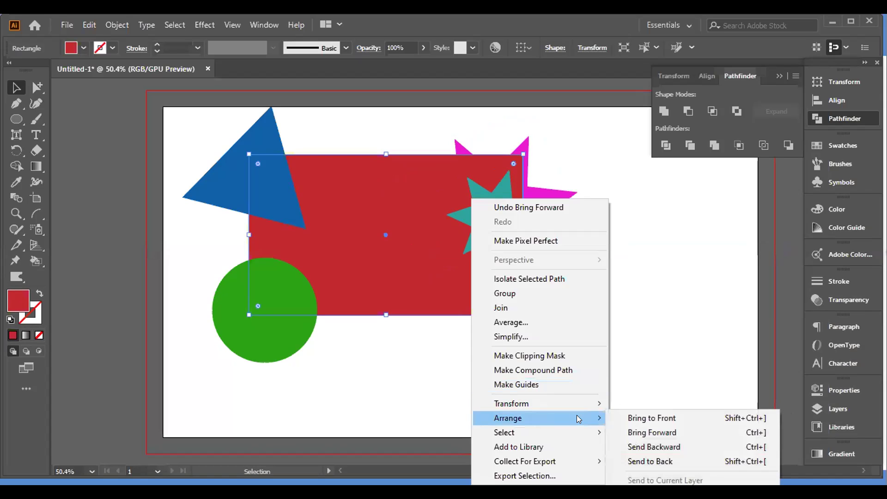
click(641, 418)
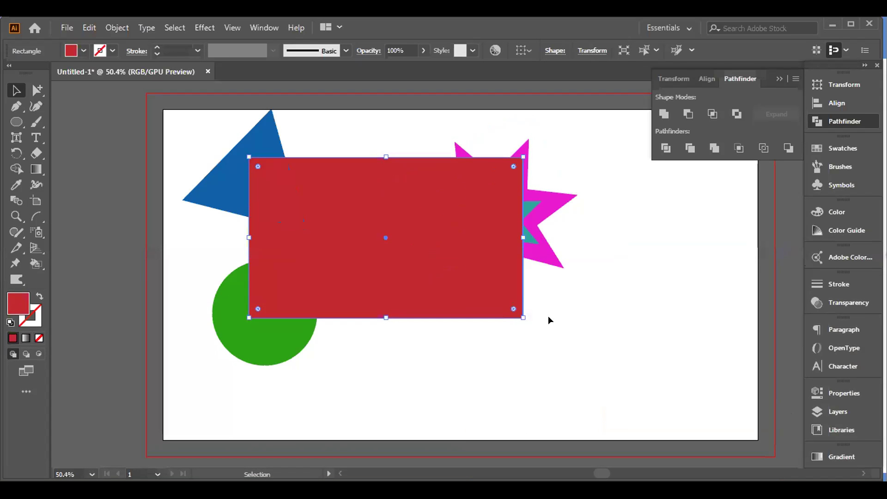
Step: Send the red rectangle to the back, behind all the other shapes, and deselect it
right_click(477, 248)
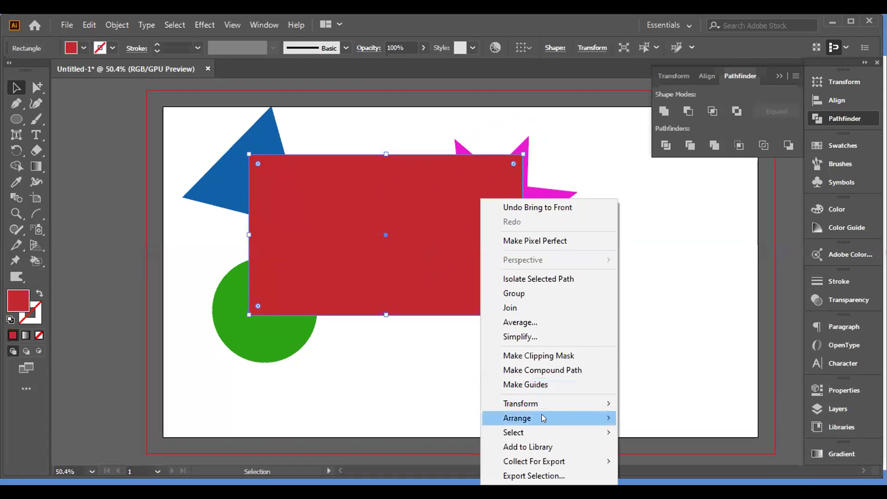
mouse_move(571, 417)
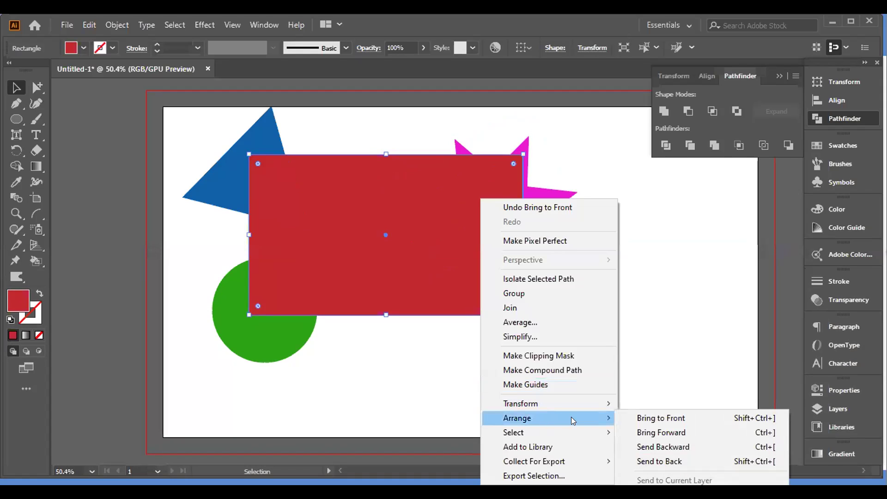
click(654, 462)
click(625, 361)
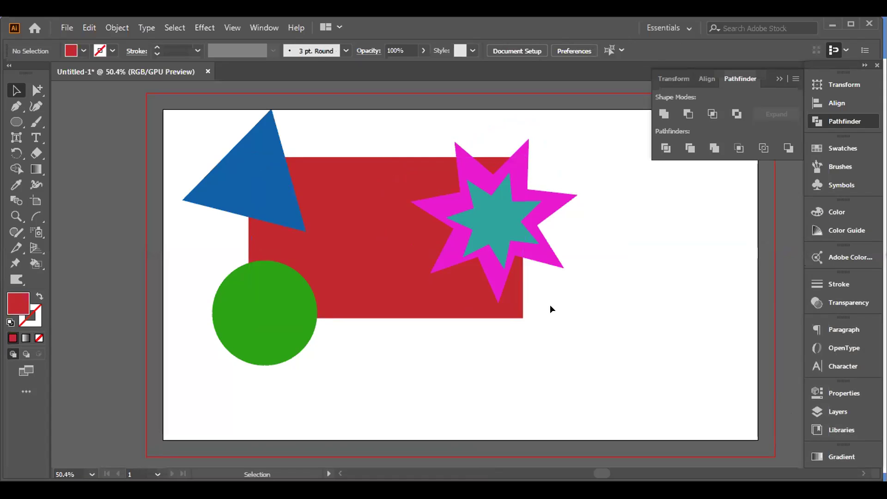
Step: Move the magenta and teal stars off the red rectangle to the lower-right area of the artboard
click(475, 214)
drag(474, 212, 631, 314)
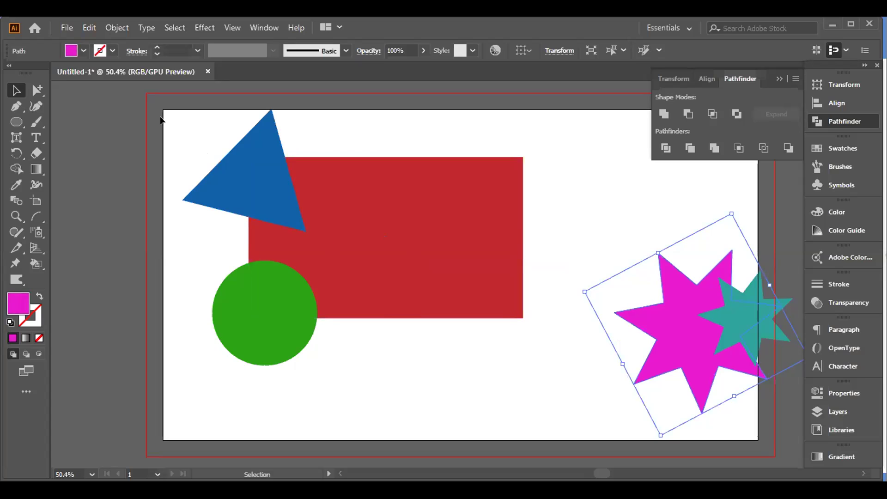
Step: Try Pathfinder's Unite and Minus Front in turn on the blue triangle, red rectangle and green circle, undoing each result
drag(157, 112, 421, 358)
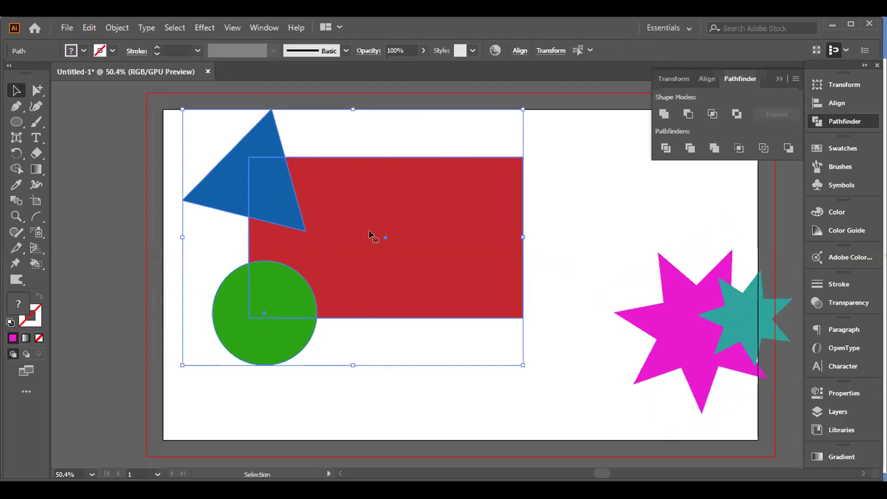
click(664, 112)
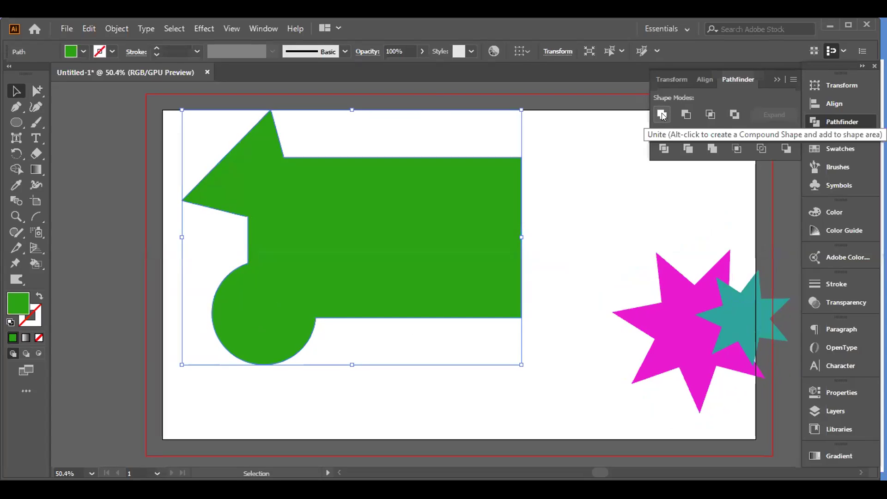
key(ctrl+z)
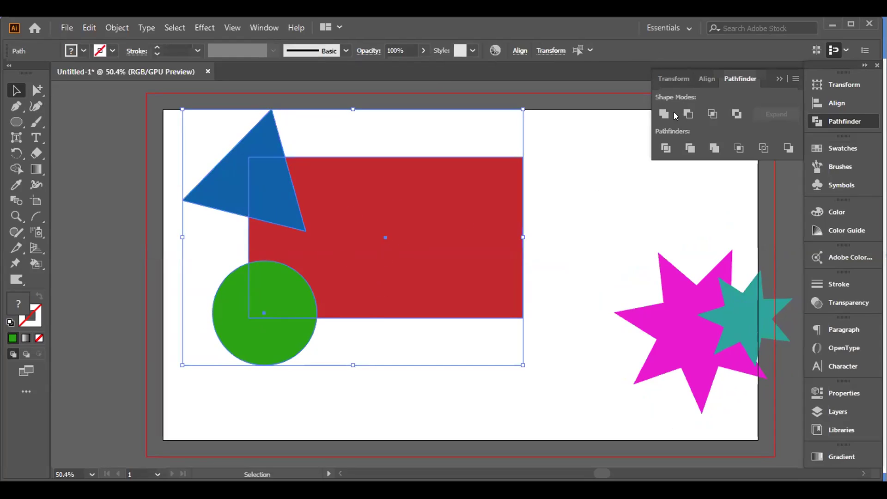
click(686, 115)
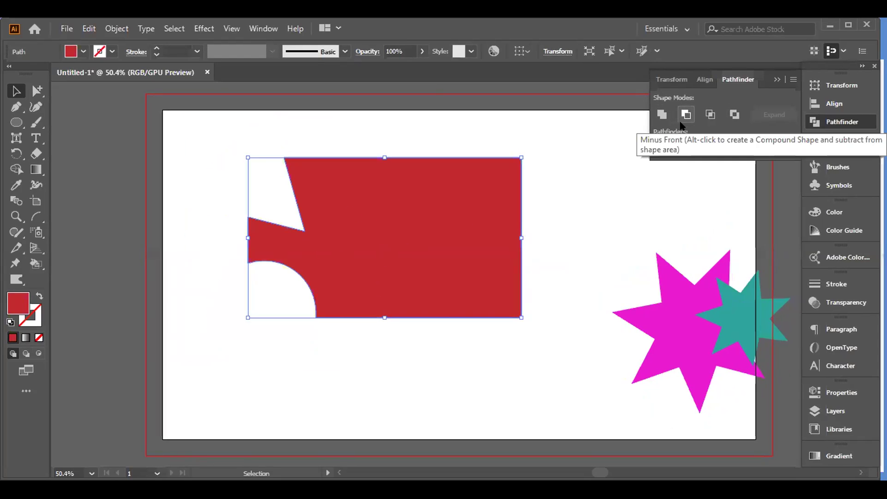
key(ctrl+z)
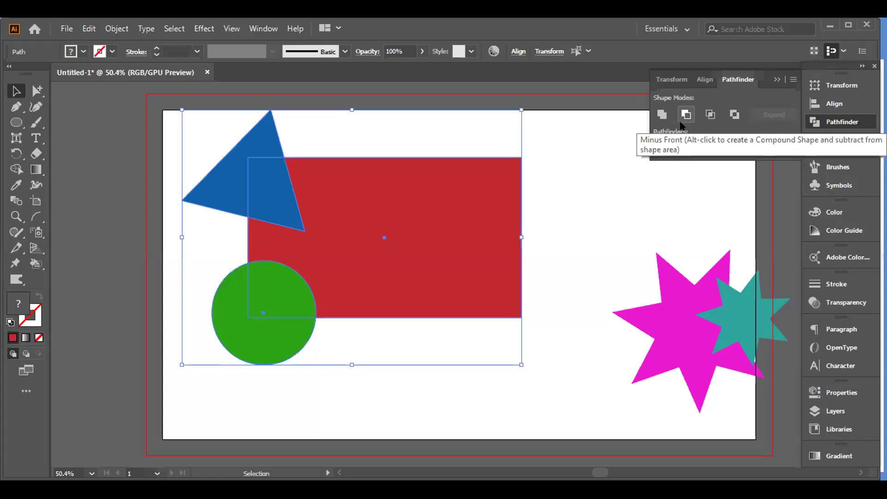
Step: Try Pathfinder's Intersect on the triangle, rectangle and circle together, and clear the selection
click(711, 115)
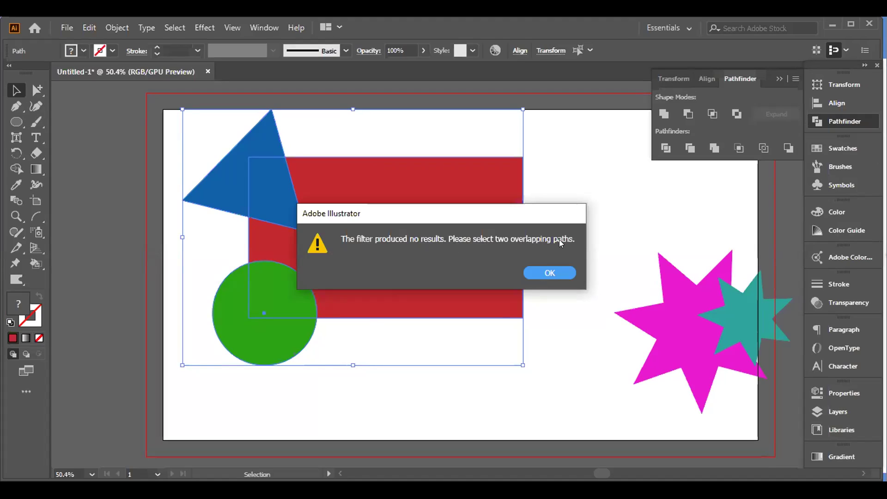
click(541, 272)
click(391, 368)
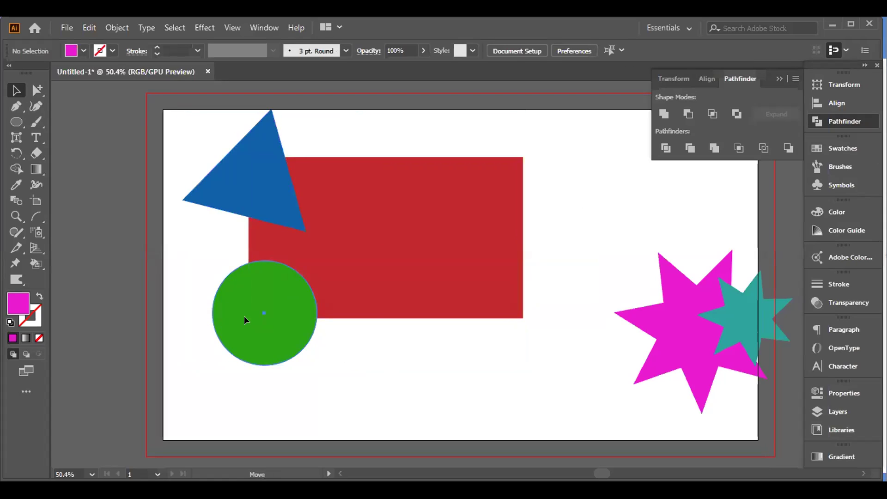
Step: Move the green circle clear of the rectangle, try Intersect on only the triangle and rectangle, and undo the intersection
drag(233, 303, 361, 407)
click(444, 280)
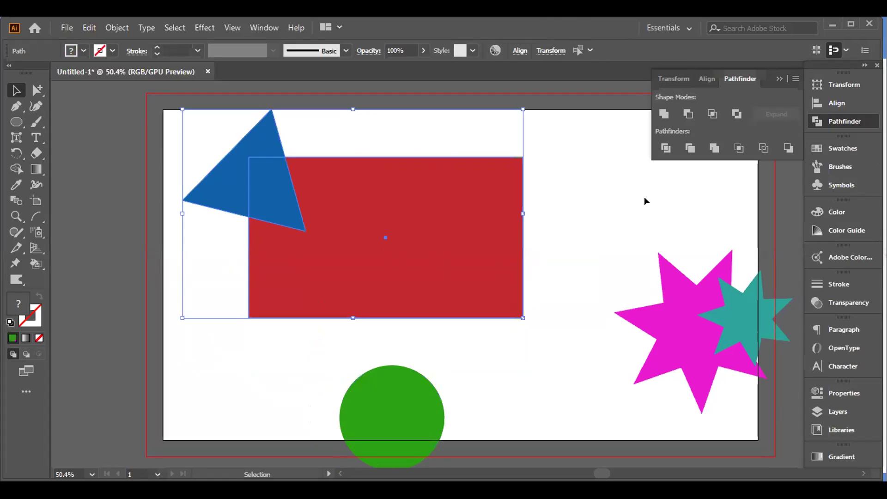
click(712, 114)
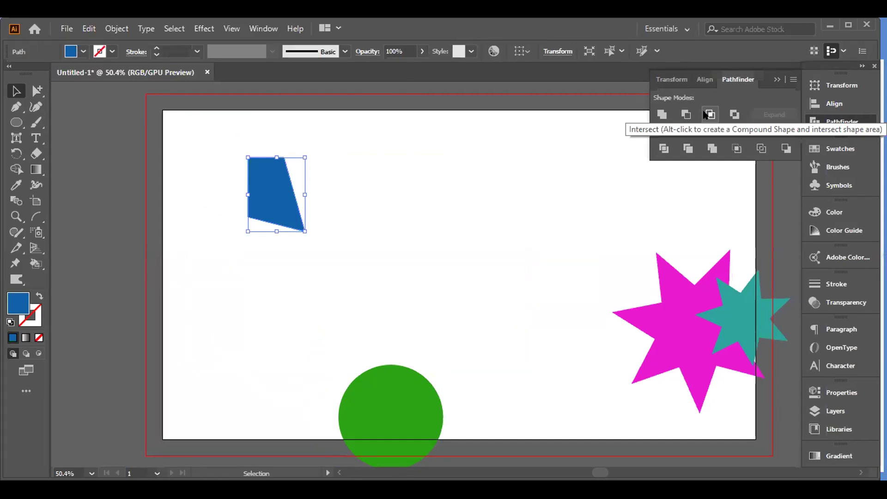
key(ctrl+z)
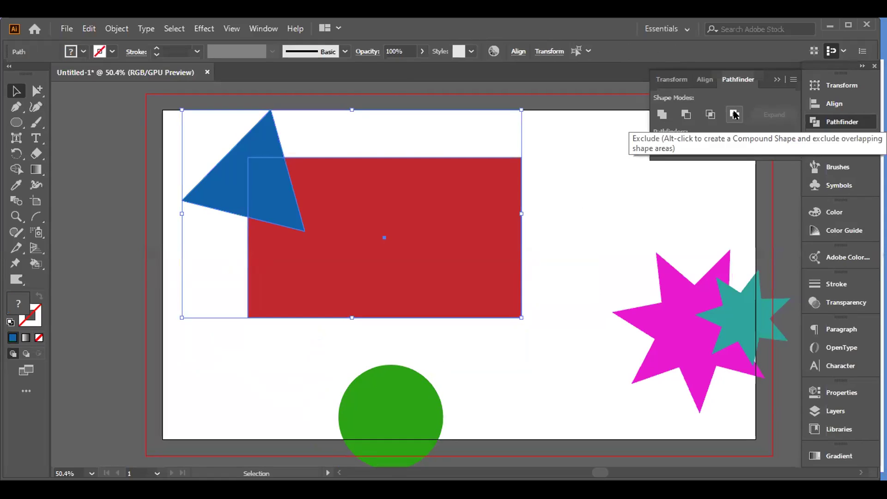
Step: Try Exclude on the triangle and rectangle, and undo both the exclusion and the green circle's move
click(735, 115)
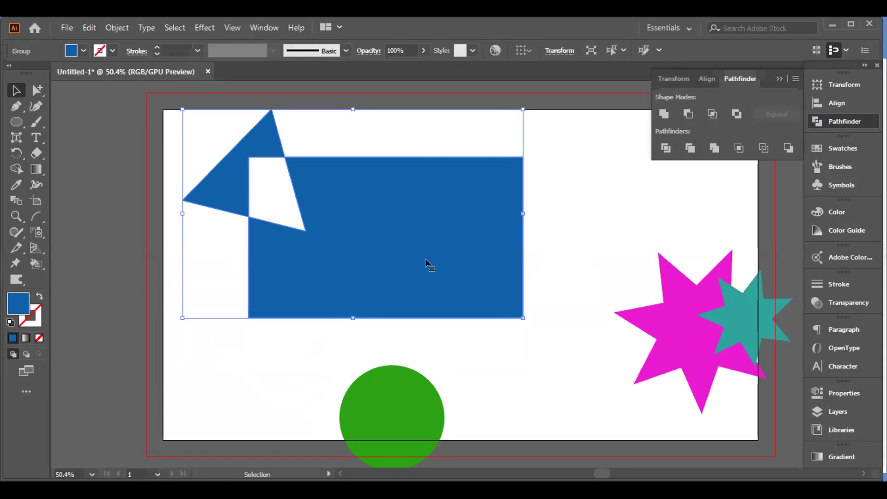
key(ctrl)
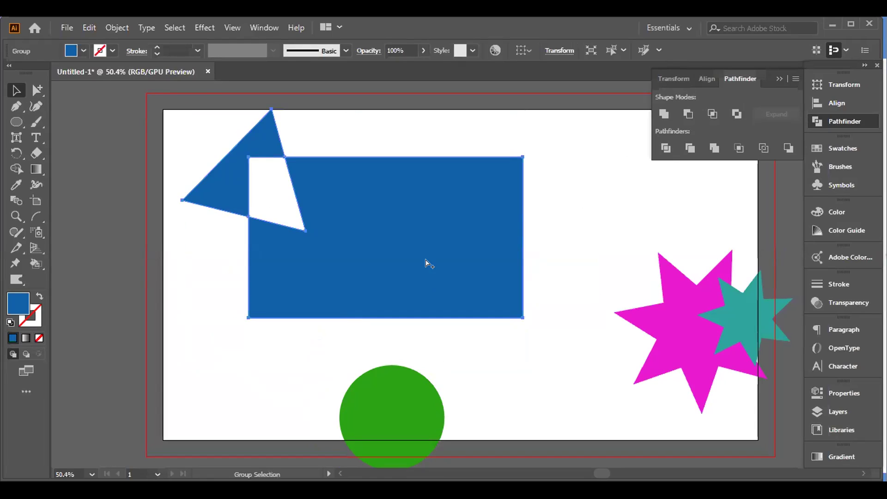
key(ctrl+z)
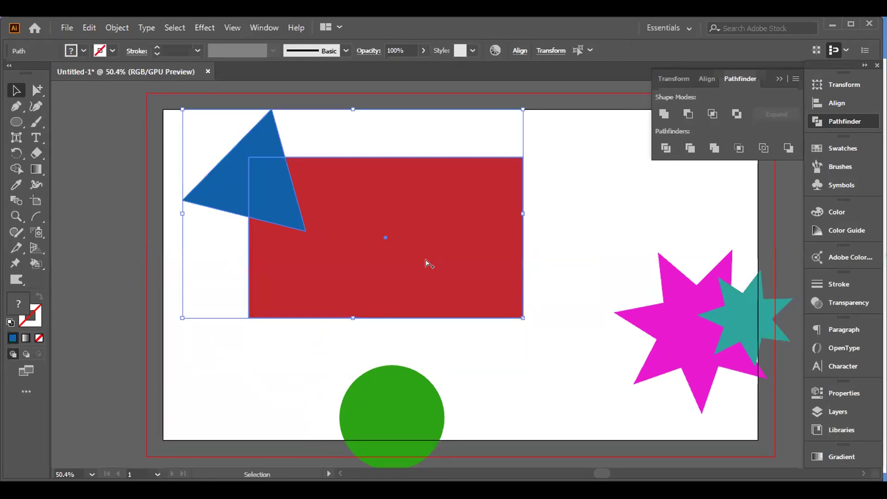
key(ctrl+z)
click(426, 423)
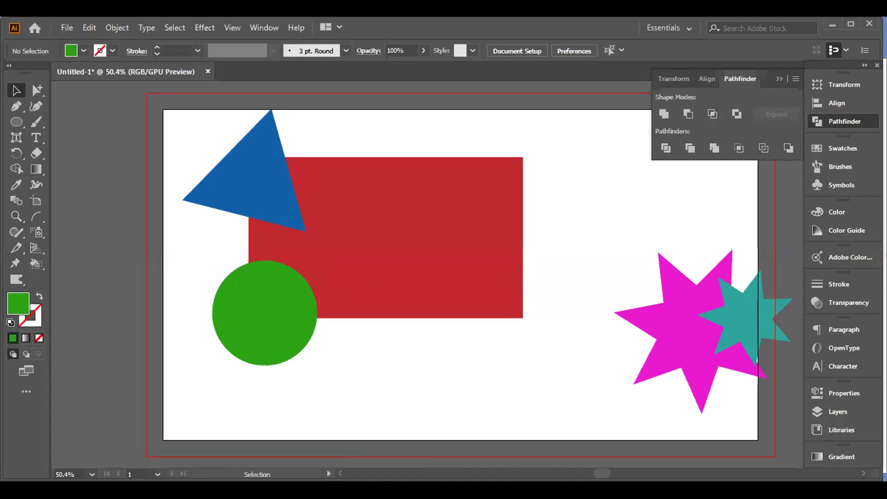
Step: Divide the triangle, rectangle and circle along their overlaps with Pathfinder, and ungroup the resulting pieces
drag(164, 125, 557, 359)
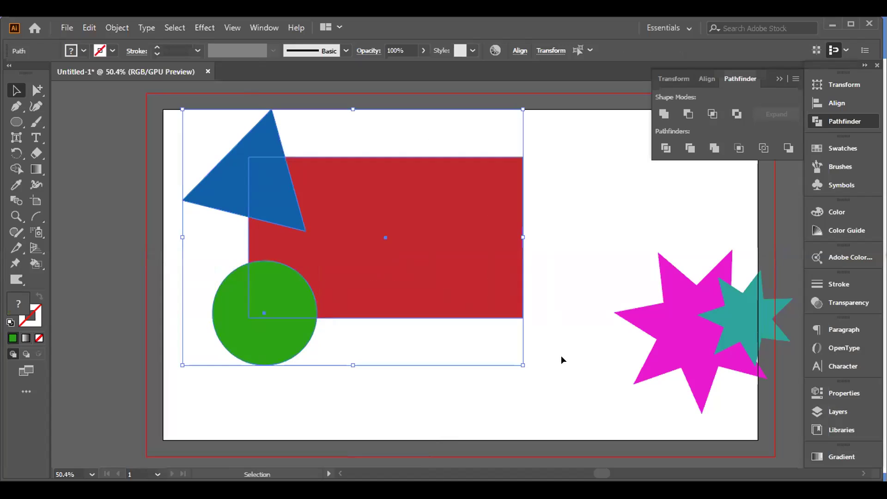
click(665, 148)
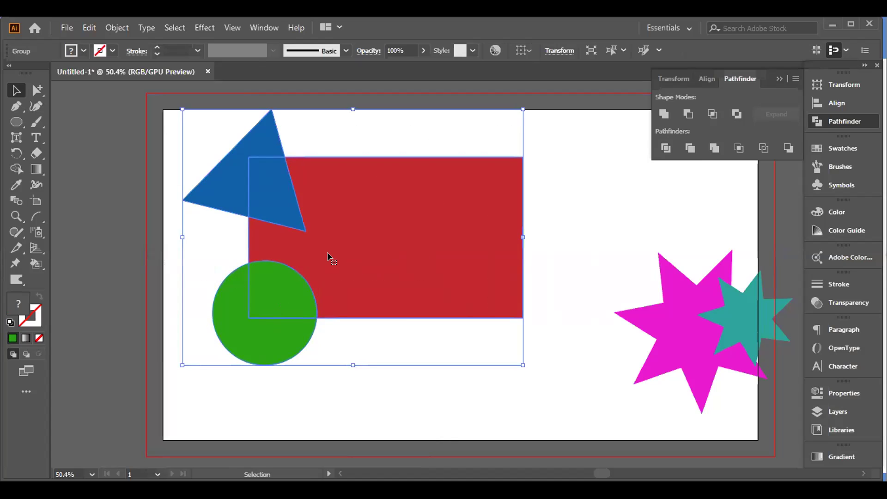
right_click(305, 230)
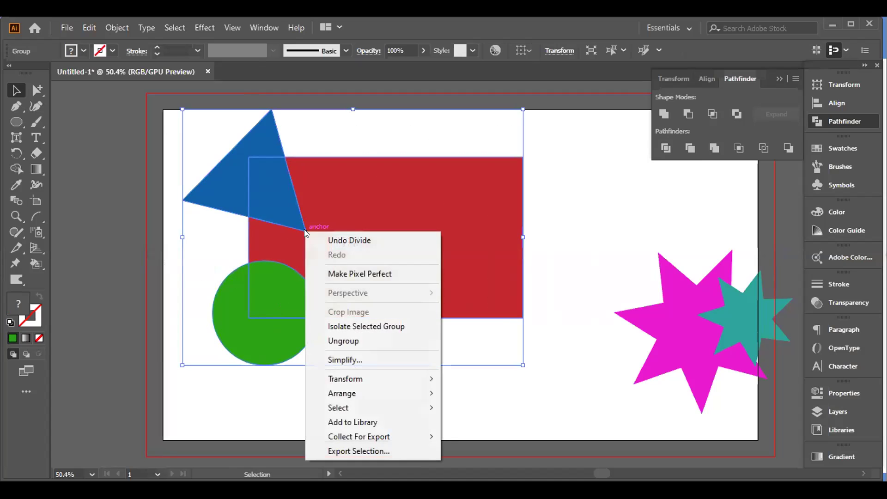
click(361, 341)
click(360, 378)
Step: Pull the two green circle pieces and the two blue triangle pieces away from the red rectangle
drag(248, 336, 248, 386)
drag(279, 295, 376, 358)
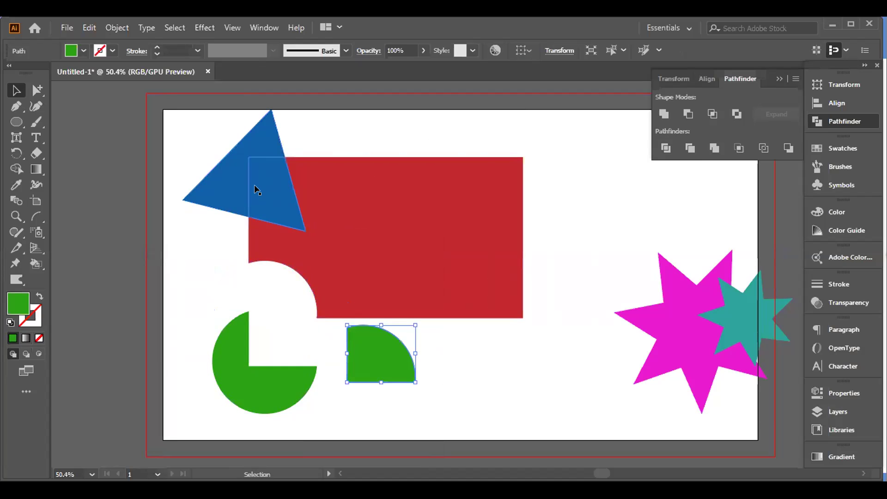
drag(256, 179, 364, 94)
drag(252, 143, 209, 108)
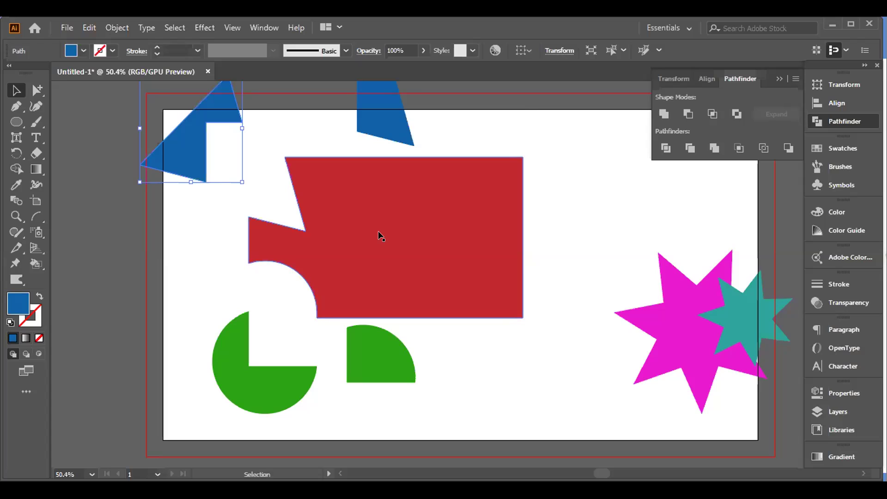
Step: Undo the moved pieces, the ungrouping and the Divide operation to restore the three whole shapes
key(ctrl)
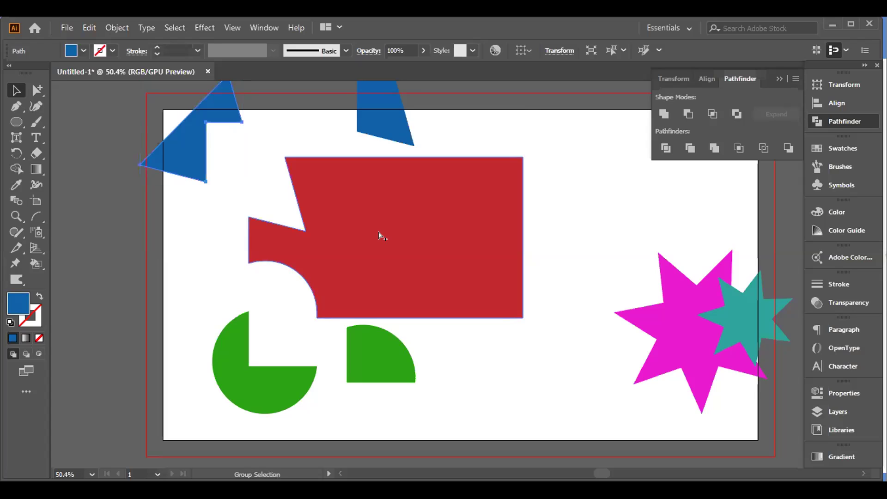
key(ctrl+z)
key(ctrl+z)
key(ctrl+z)
key(ctrl+z)
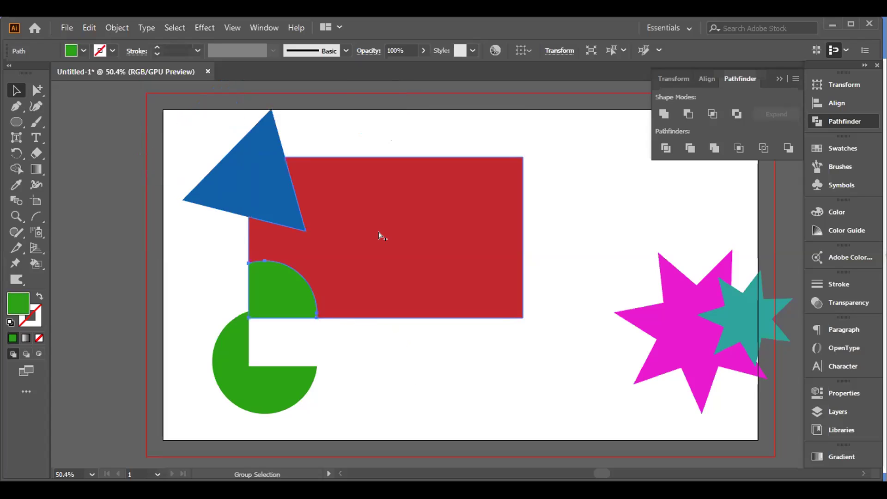
key(ctrl+z)
key(ctrl)
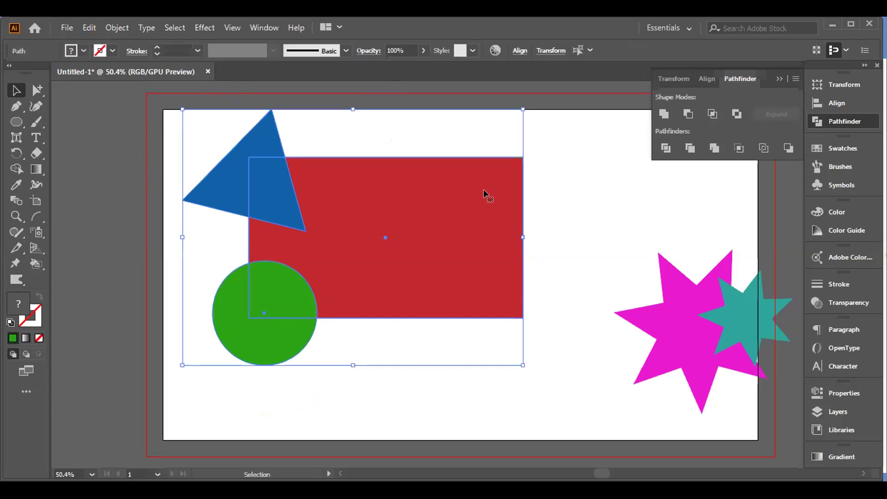
Step: Apply Pathfinder's Trim to the triangle, rectangle and circle, and shift the trimmed group slightly up and left
click(690, 149)
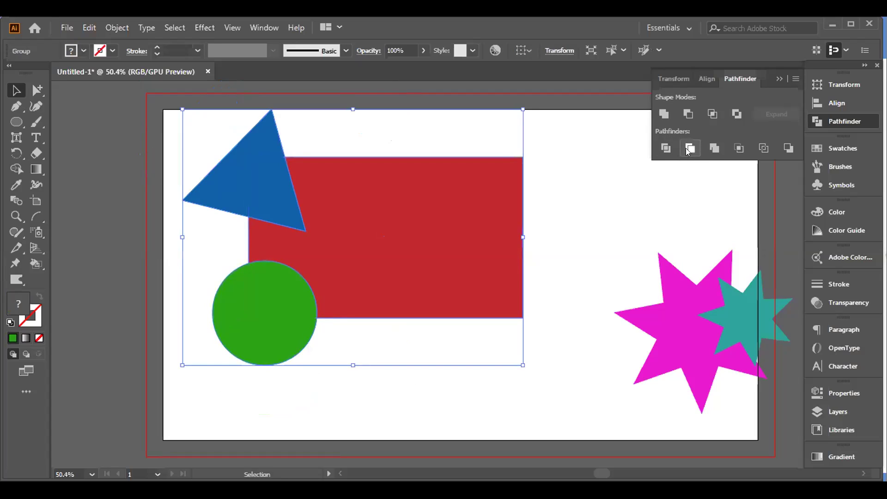
click(566, 214)
drag(247, 191, 231, 180)
Step: Ungroup the trimmed shapes and move the blue triangle off the rectangle, and undo both the move and the ungrouping
right_click(236, 180)
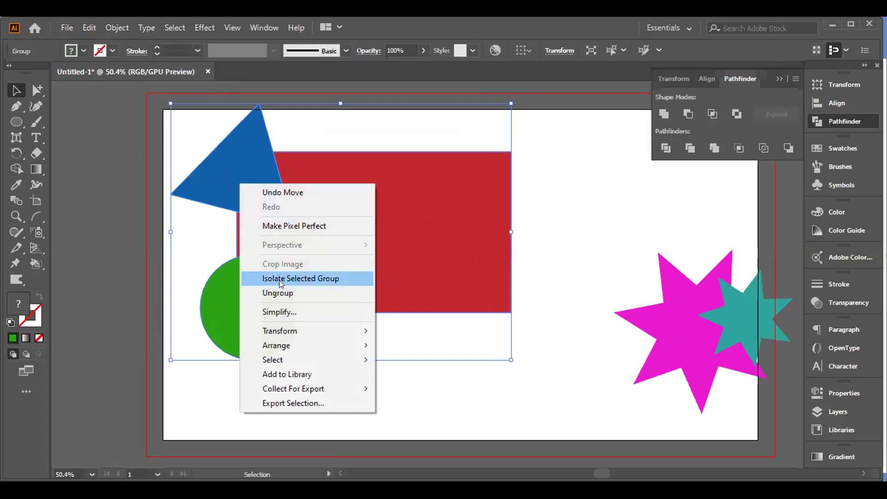
click(282, 293)
click(309, 372)
drag(265, 182, 217, 157)
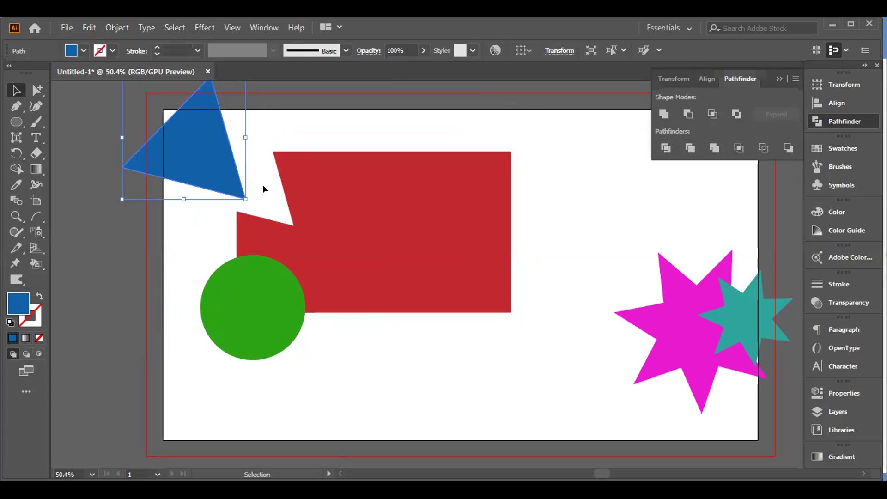
key(ctrl+z)
key(ctrl+z)
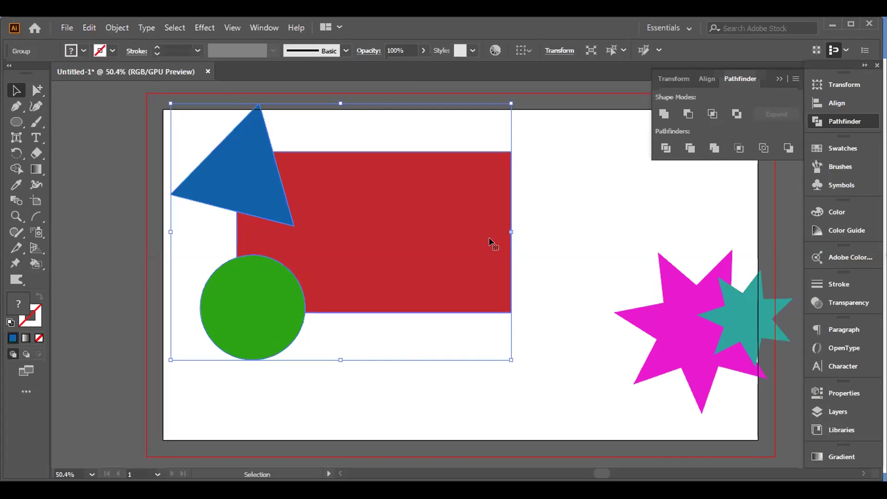
Step: Move the trimmed group down and right on the artboard, and undo the second move that follows
drag(436, 224, 456, 261)
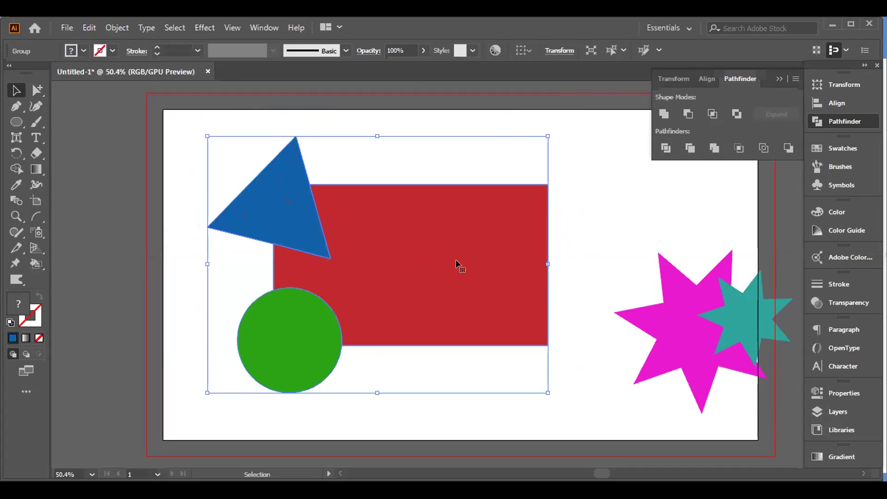
right_click(446, 263)
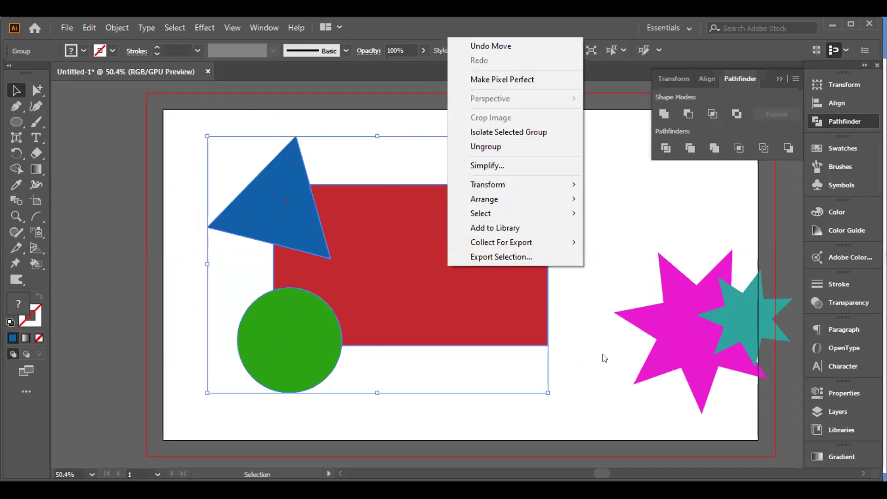
click(600, 337)
drag(324, 298, 370, 257)
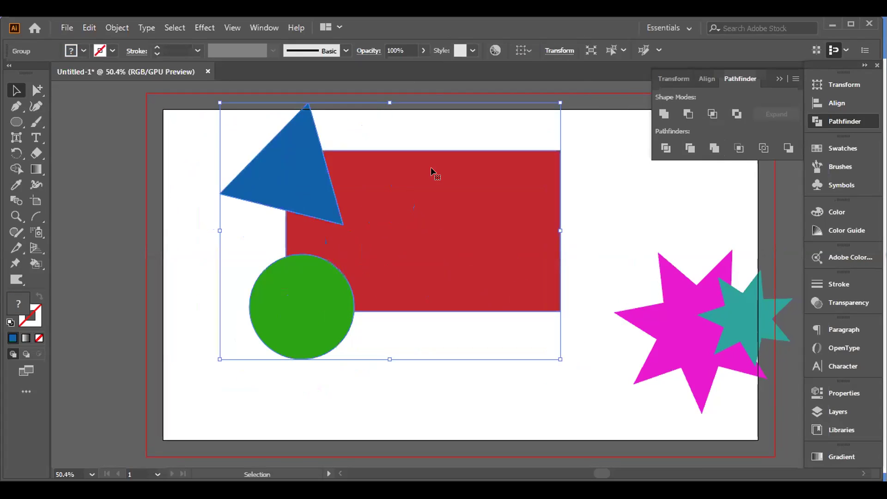
key(ctrl+z)
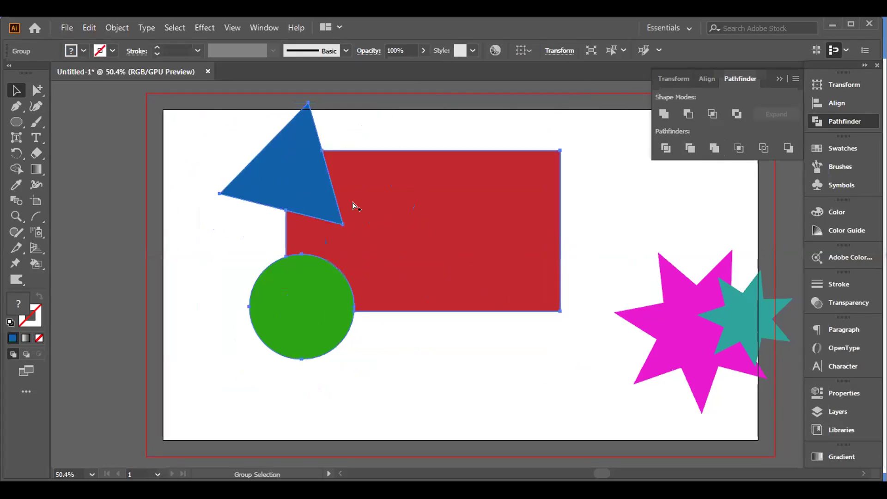
Step: Apply Pathfinder's Crop to the trimmed triangle, rectangle and circle, and undo it
click(738, 149)
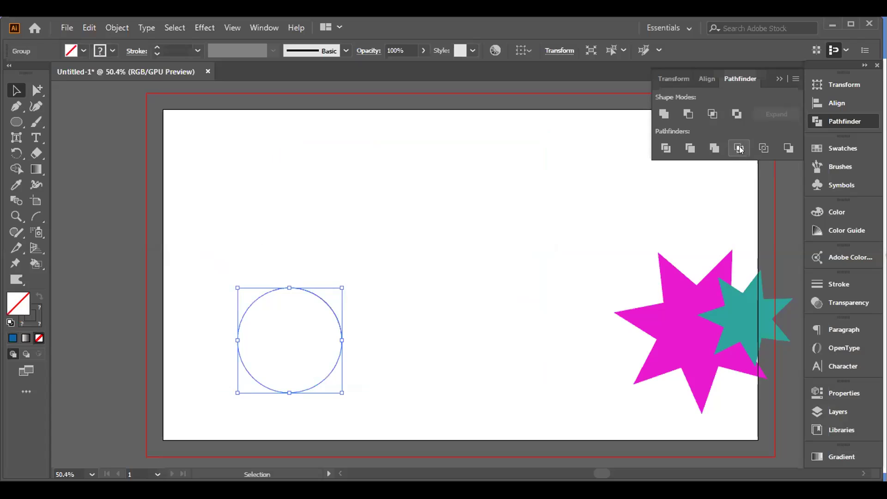
key(ctrl+z)
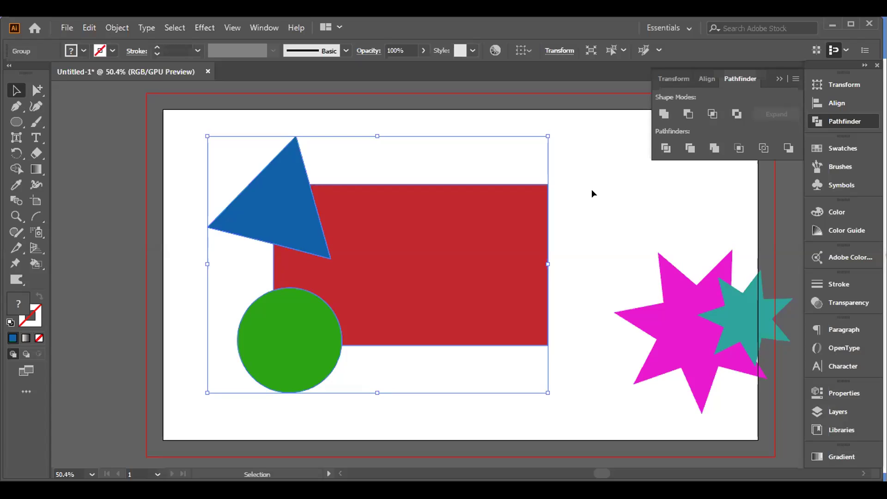
Step: Delete the trimmed group and the two overlapping stars to empty the artboard
key(Delete)
drag(571, 188, 746, 357)
key(Delete)
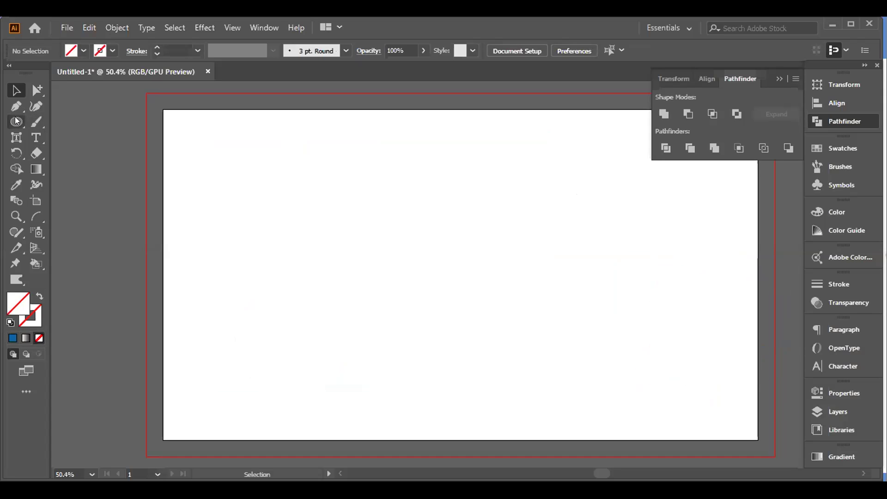
Step: Draw a wide ellipse with no fill and no stroke in the artboard's upper-left area
drag(16, 121, 159, 169)
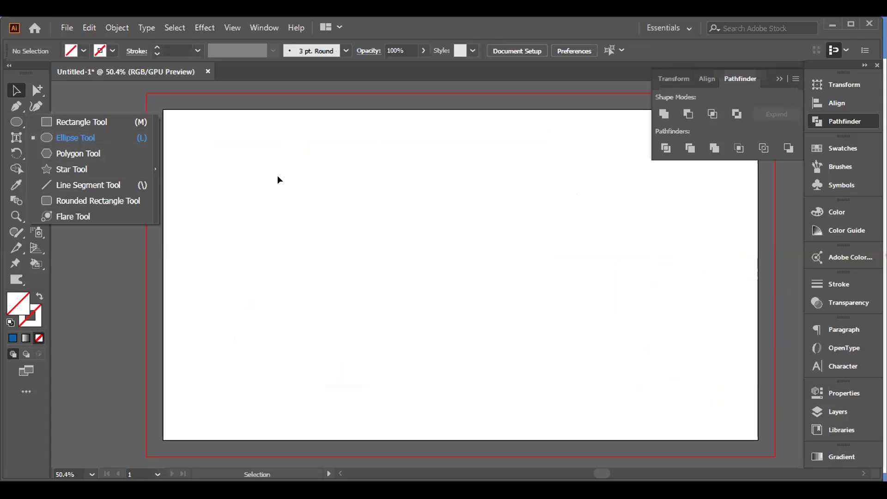
click(377, 260)
click(16, 122)
drag(202, 147, 402, 293)
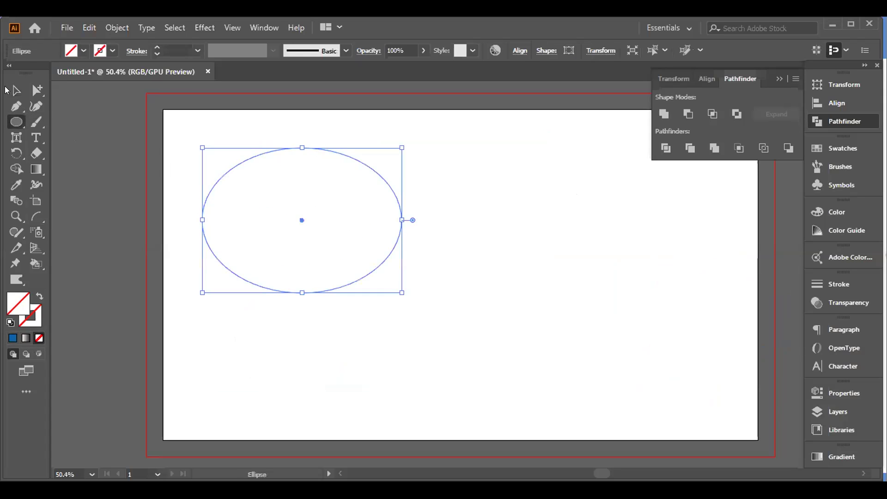
Step: Practise deselecting the unfilled ellipse and reselecting it with a selection marquee, and delete it
click(15, 91)
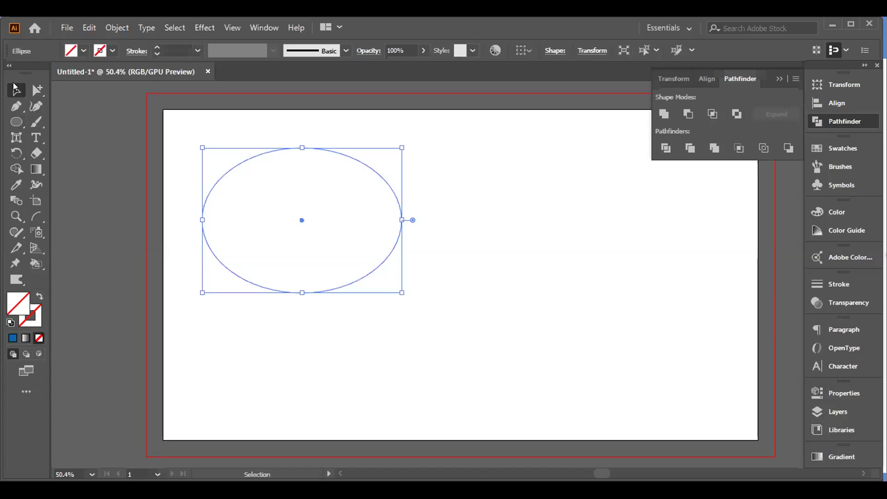
click(255, 160)
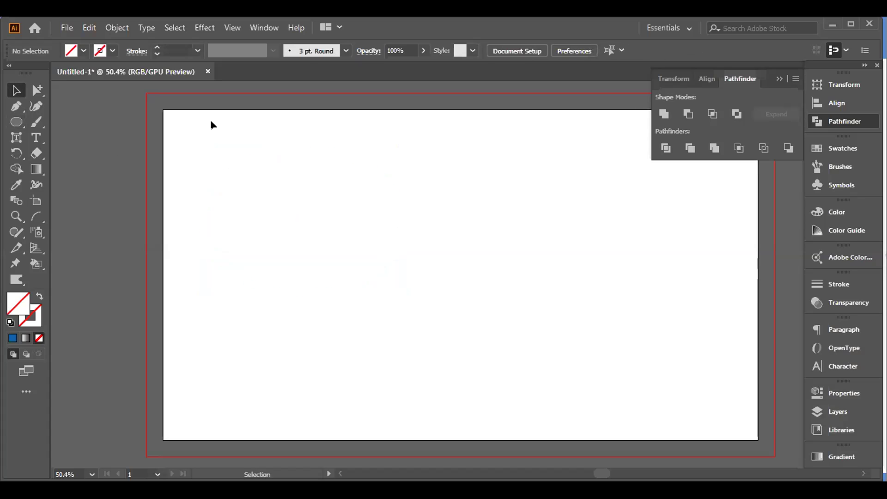
drag(191, 123, 342, 210)
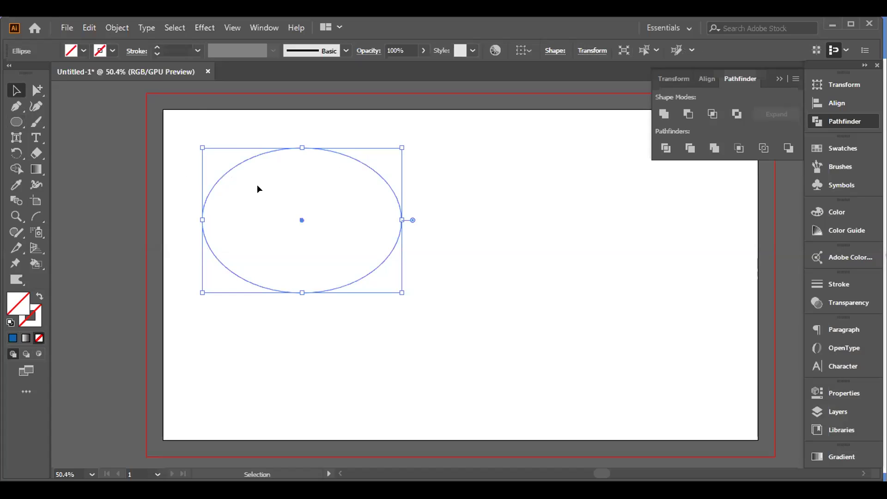
click(458, 181)
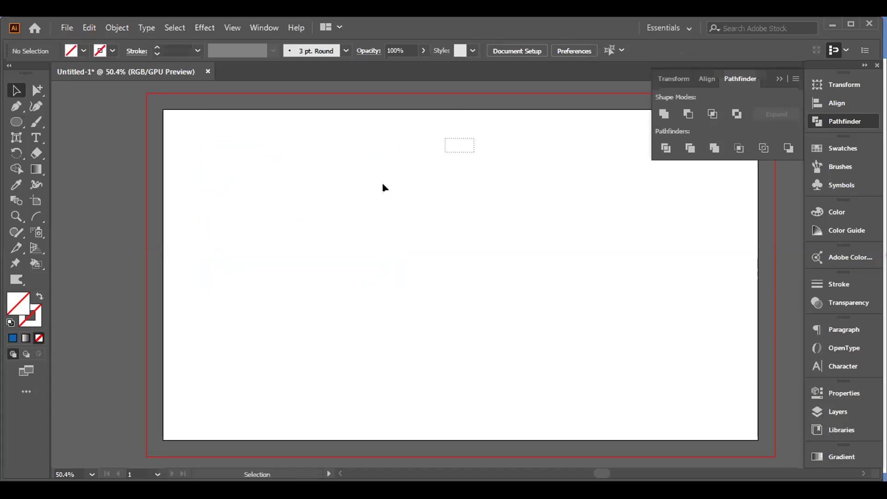
drag(415, 170, 283, 235)
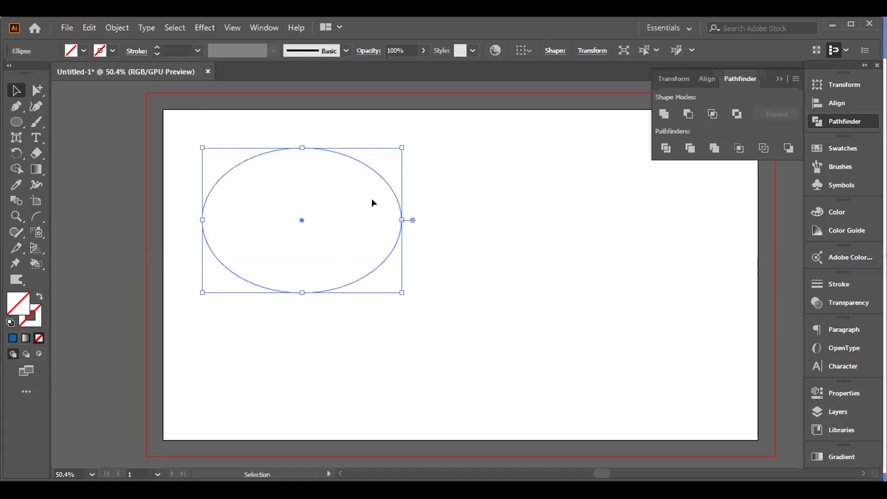
click(493, 196)
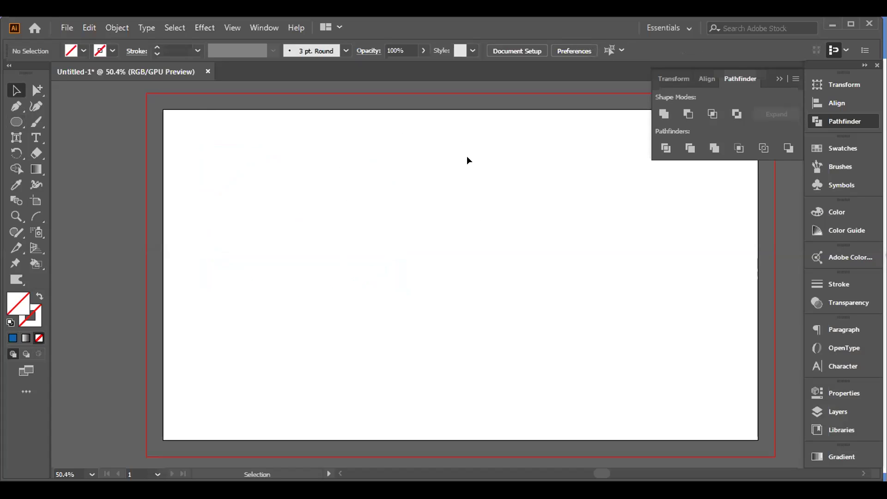
drag(456, 177, 246, 226)
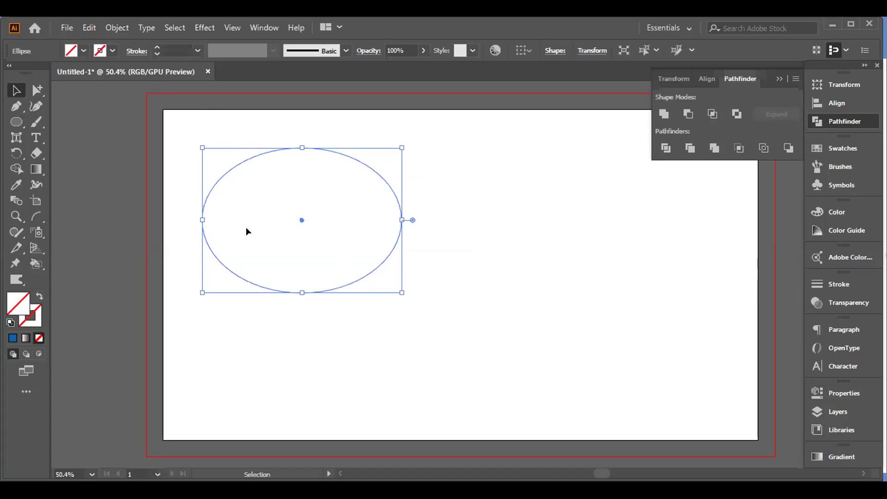
key(Delete)
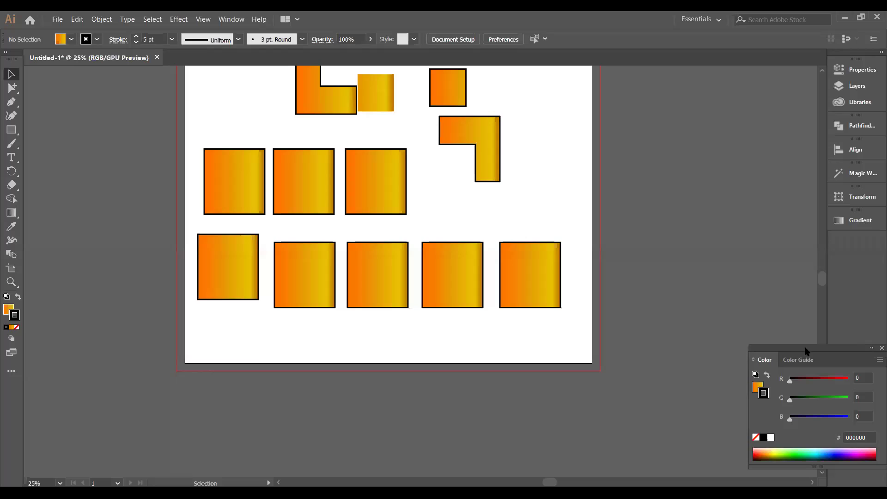
Step: Dock the floating Color and Color Guide panels, collapse them to icons and place them beneath Gradient
drag(806, 351, 825, 278)
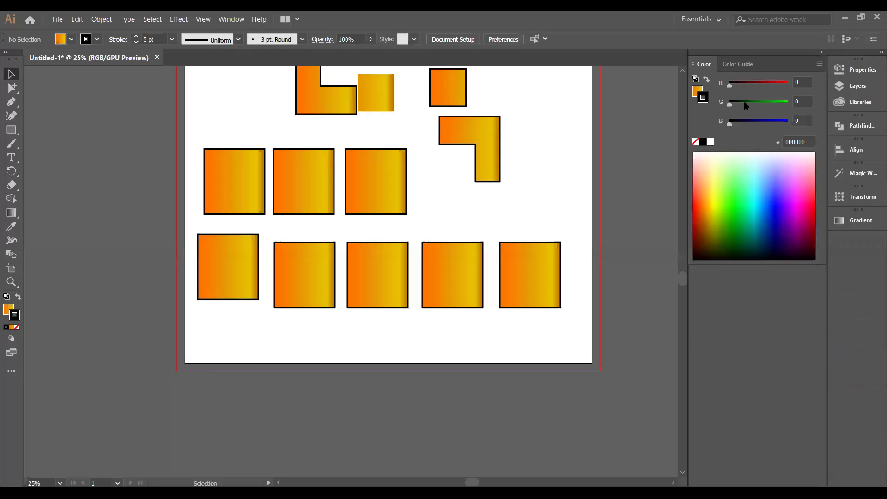
click(821, 52)
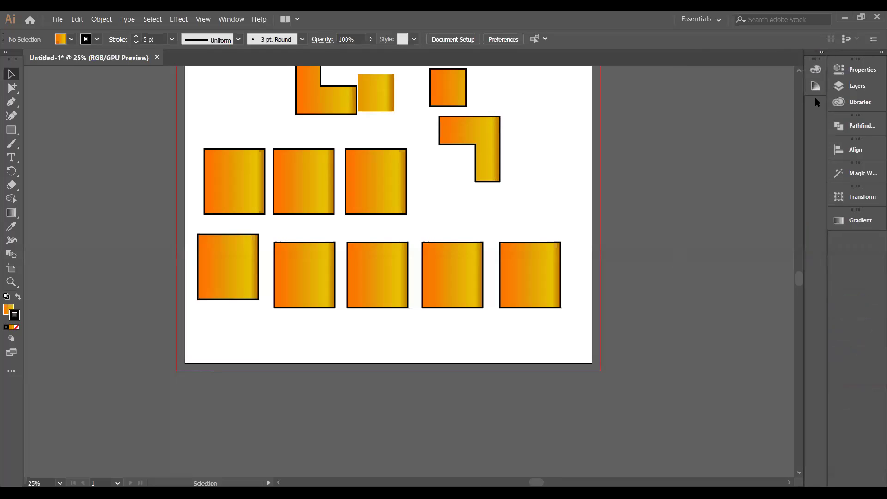
drag(821, 70, 862, 235)
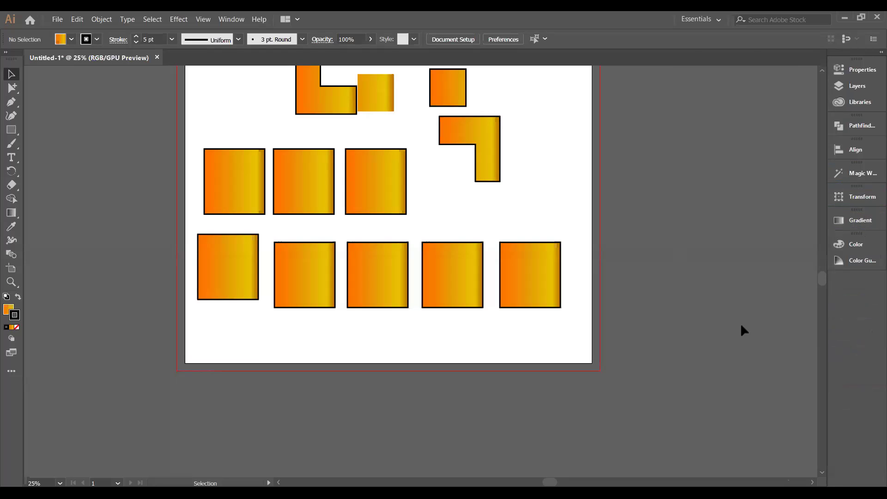
Step: Select all the orange gradient shapes on the artboard and delete them
scroll(430, 261, up, 5)
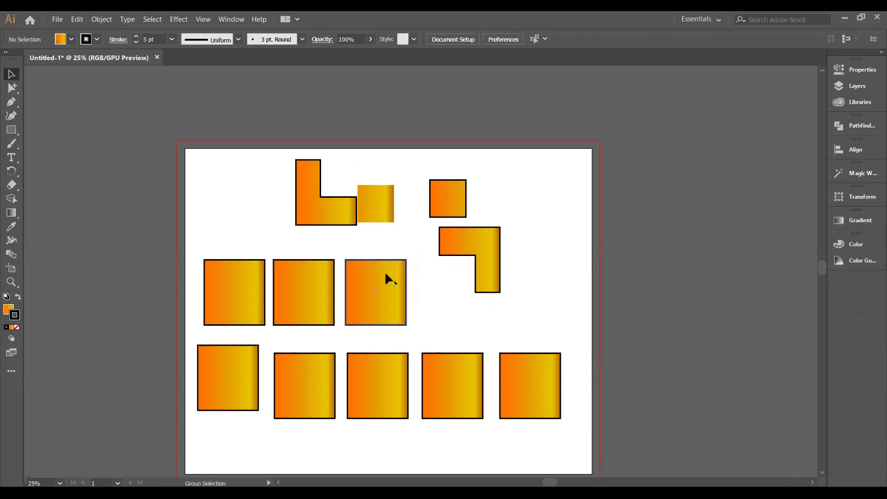
key(ctrl+a)
key(Delete)
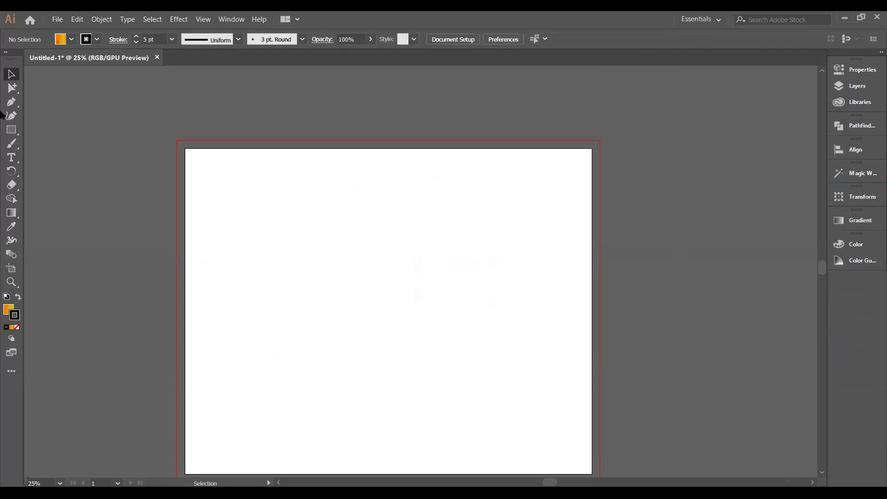
Step: Draw a rectangle about 14 in wide and 7.7 in high near the artboard's centre
click(11, 130)
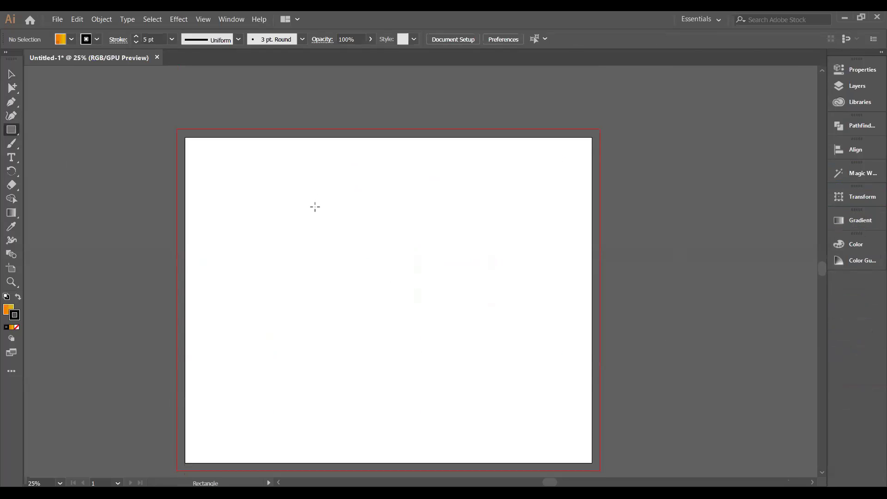
drag(269, 210, 497, 335)
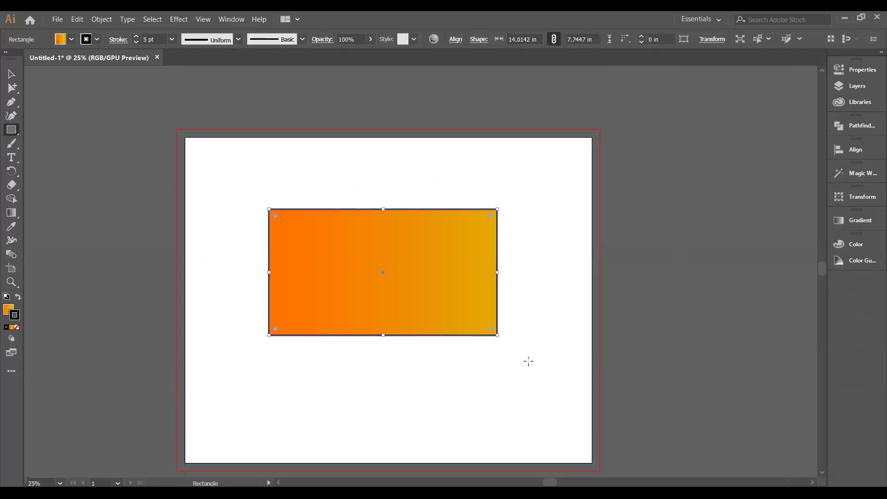
click(53, 126)
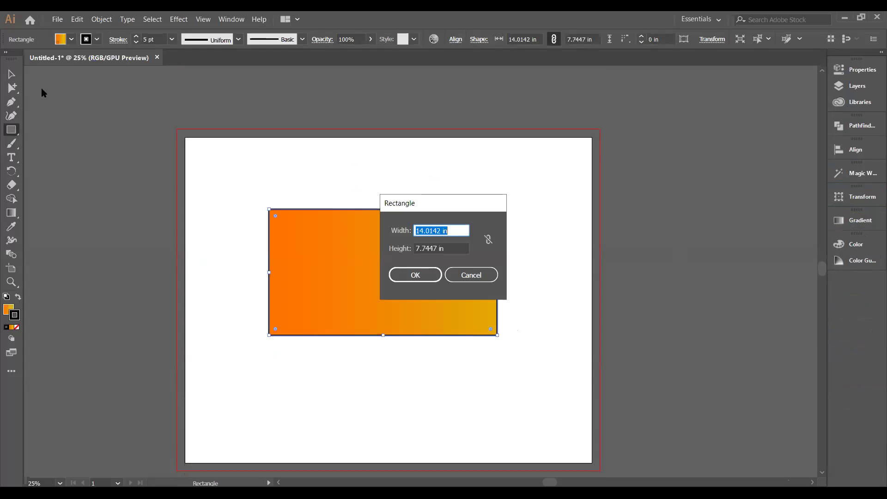
click(422, 274)
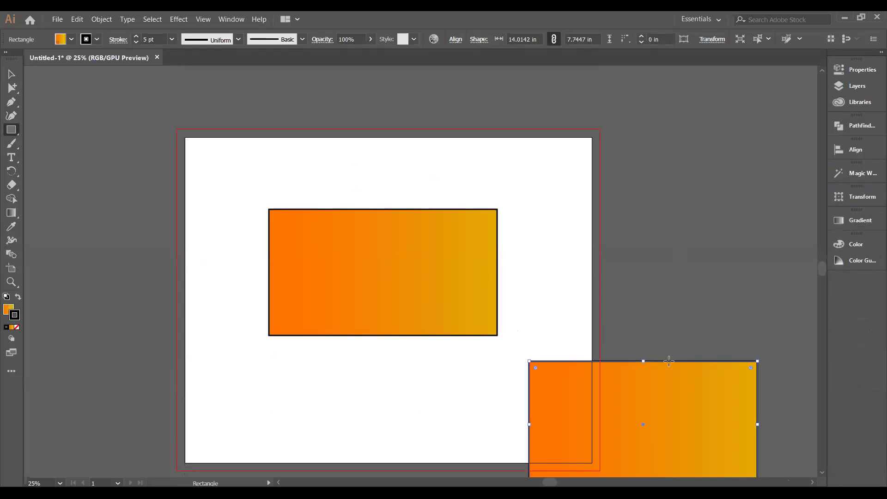
key(Delete)
click(10, 74)
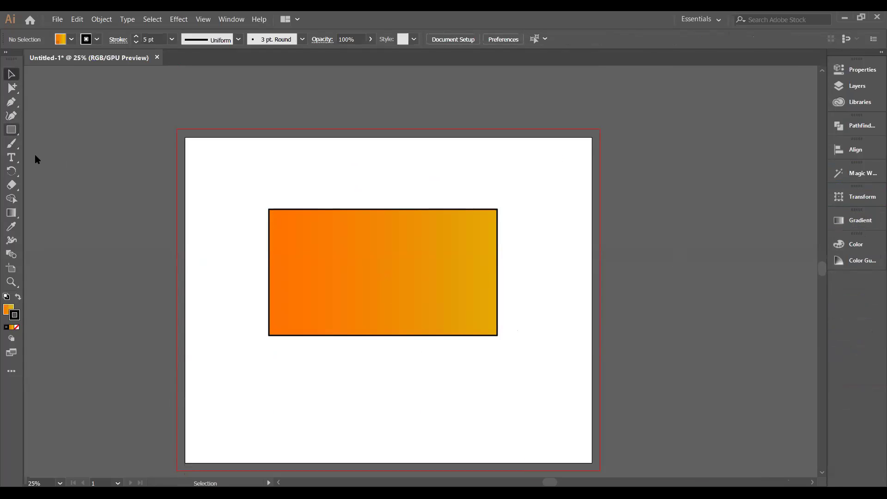
Step: Draw a seven-sided polygon about 3.4 in across over the rectangle's lower-left corner, adjusting its number of sides while drawing
click(11, 131)
click(51, 157)
scroll(385, 239, down, 2)
scroll(385, 238, down, 1)
drag(291, 323, 312, 341)
key(Up)
key(Up)
key(Up)
key(Up)
key(Up)
key(Up)
key(Up)
key(Up)
key(Up)
key(Up)
key(Up)
key(Up)
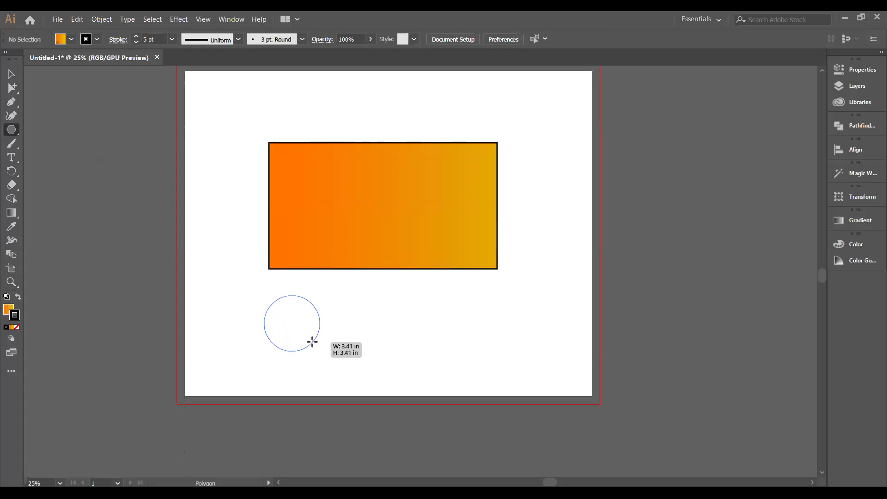
drag(312, 341, 276, 271)
key(Down)
key(Down)
key(Down)
key(Down)
key(Down)
key(Down)
key(Down)
key(Down)
key(Down)
key(Down)
key(Down)
key(Down)
key(Down)
key(Down)
key(Down)
key(Up)
key(Up)
key(Up)
key(Up)
key(Up)
key(Down)
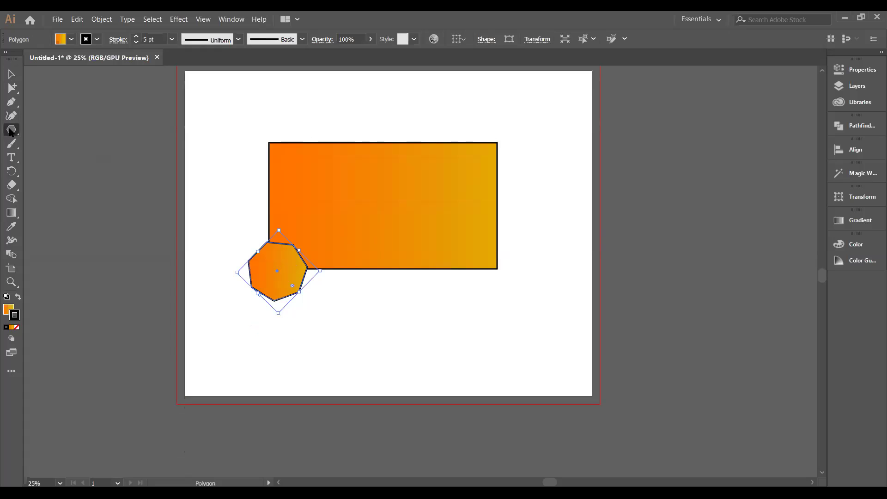
Step: Draw a many-pointed star about 5.4 in wide overlapping the rectangle's bottom edge, increasing its number of points while drawing
drag(12, 131, 61, 171)
drag(424, 307, 455, 338)
key(Down)
key(Down)
key(Up)
key(Up)
key(Up)
key(Up)
key(Up)
key(Up)
key(Up)
key(Up)
key(Up)
key(Up)
key(Up)
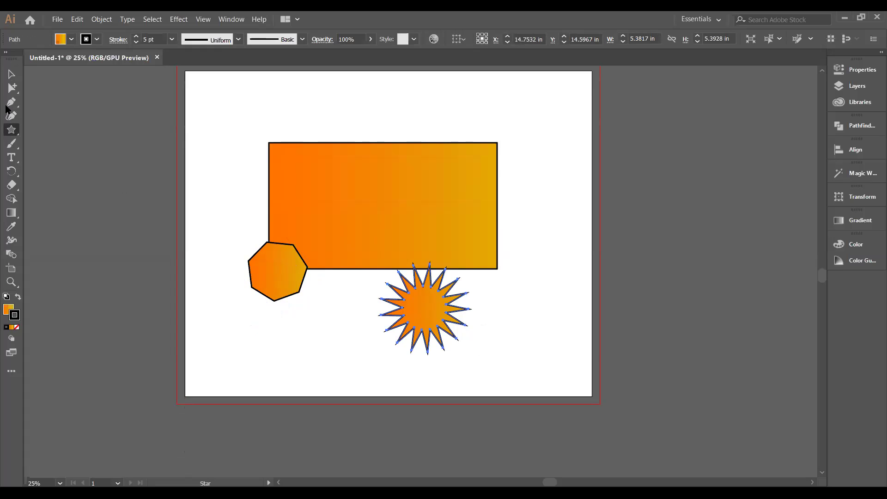
Step: Draw an ellipse about 6.35 in wide and 2.9 in high over the rectangle's upper-left corner
drag(13, 132, 67, 144)
drag(230, 131, 333, 176)
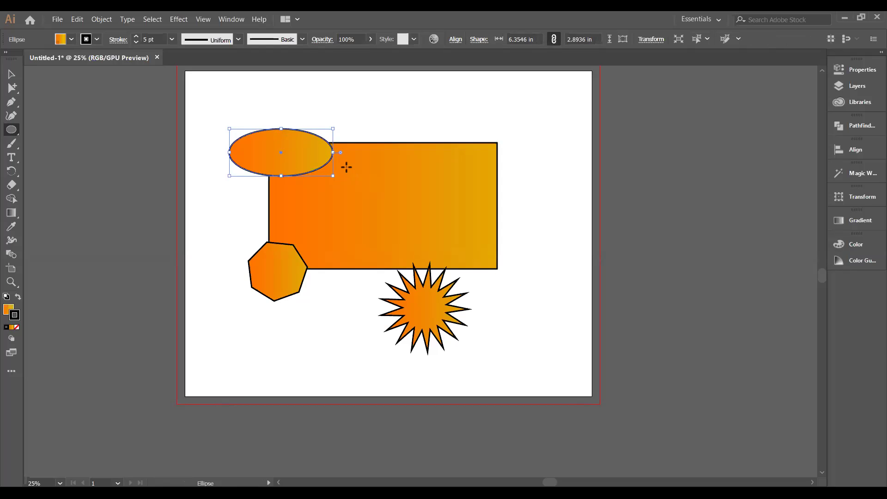
click(10, 131)
Step: Send the ellipse to the back, behind the rectangle, with Arrange
click(11, 74)
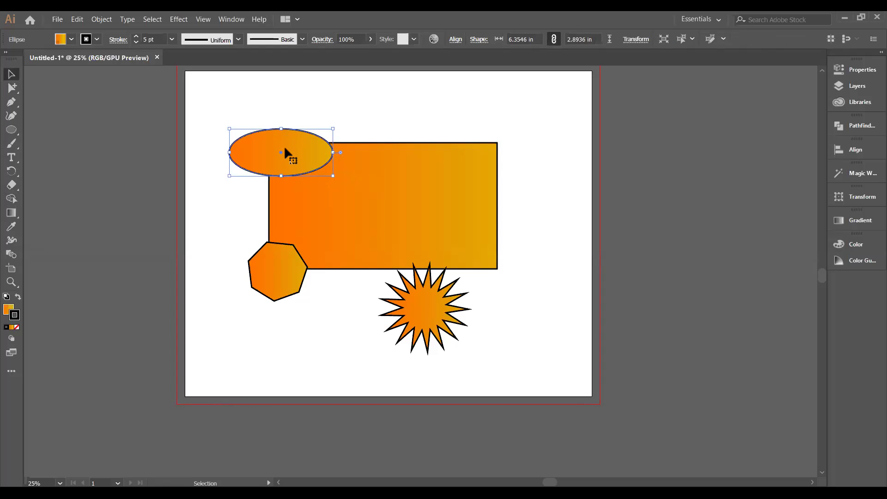
right_click(285, 149)
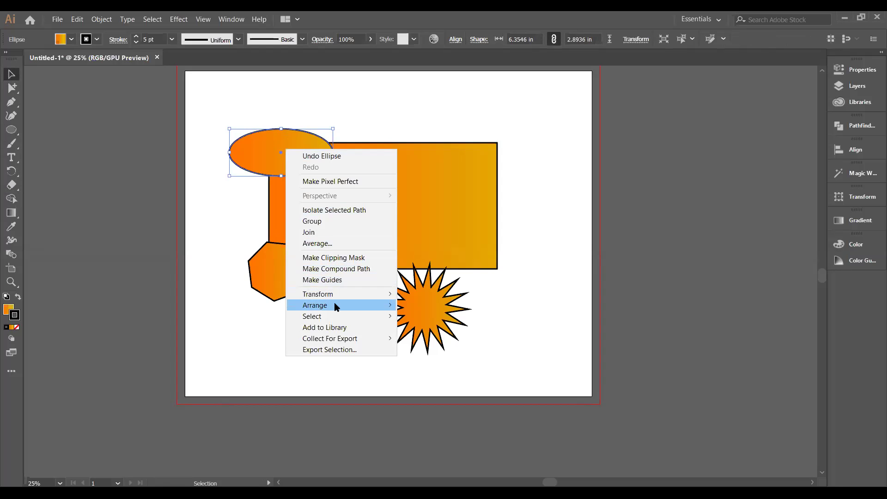
mouse_move(374, 305)
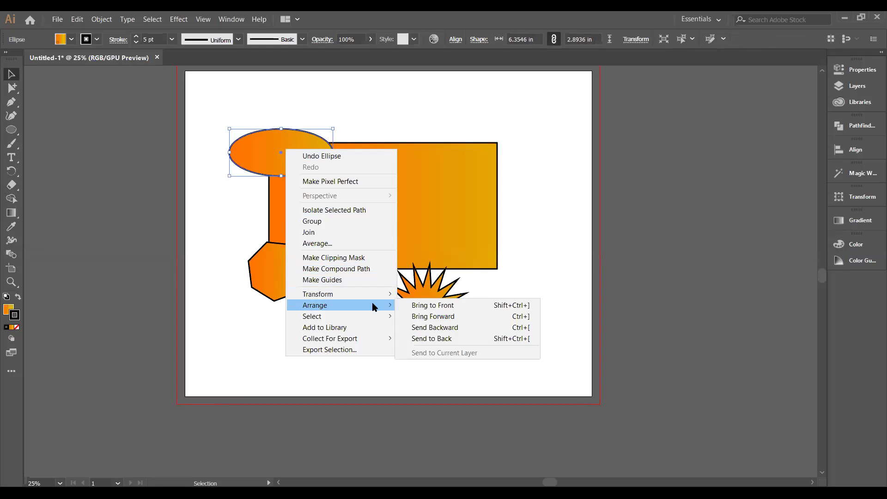
click(438, 339)
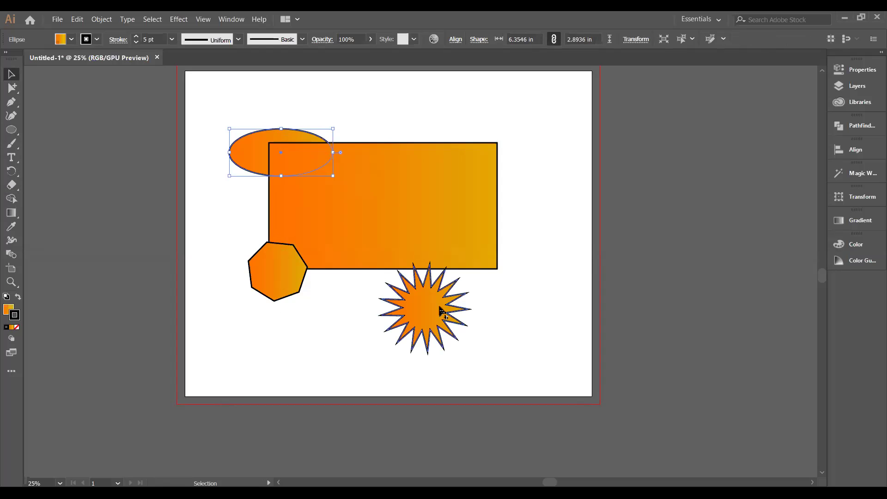
Step: Isolate the star path for editing, deselect it, and return to the Layer 1 isolation level
double_click(421, 306)
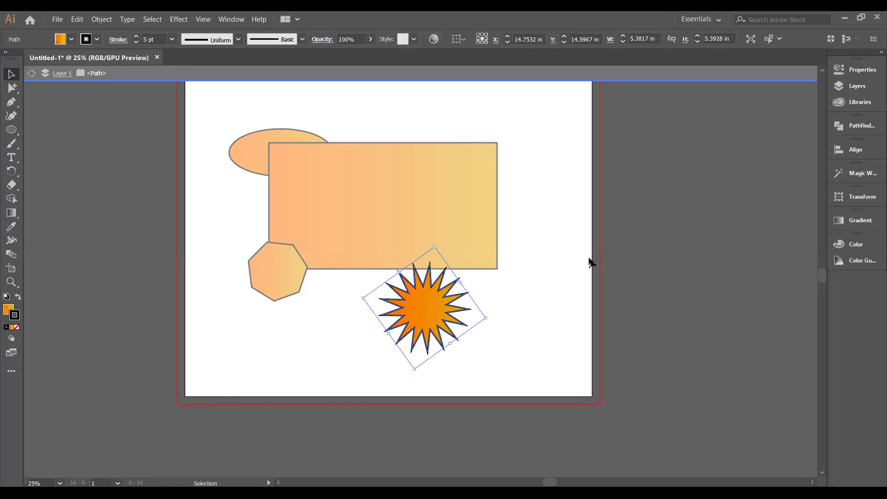
scroll(123, 87, down, 2)
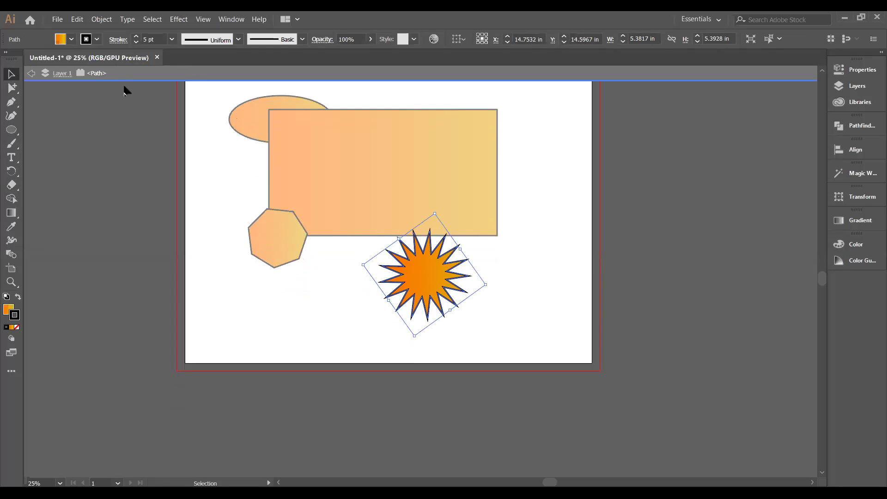
scroll(245, 175, up, 3)
click(376, 241)
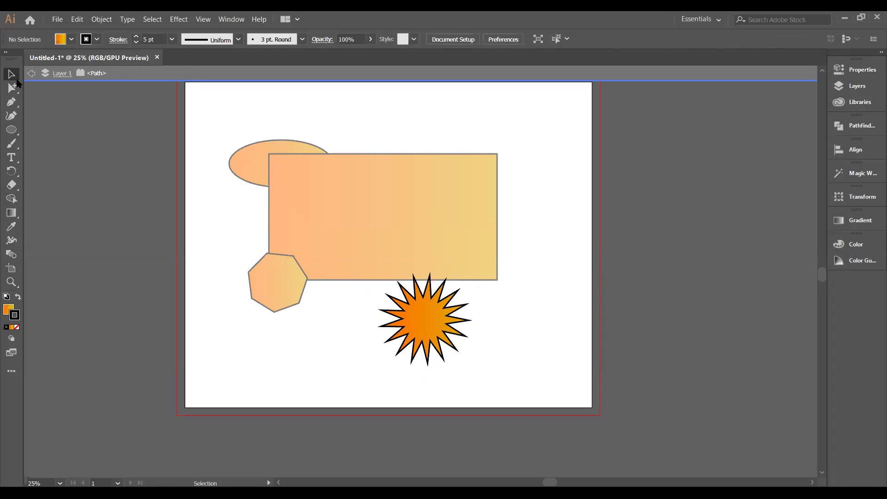
double_click(267, 231)
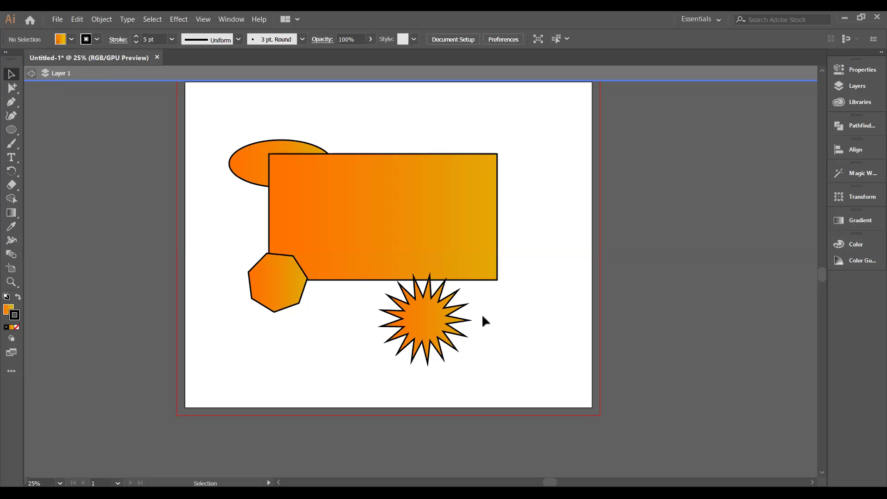
Step: Move the star up about 6.3 in onto the rectangle's right half and move the heptagon down clear of the rectangle
click(429, 320)
drag(429, 320, 429, 216)
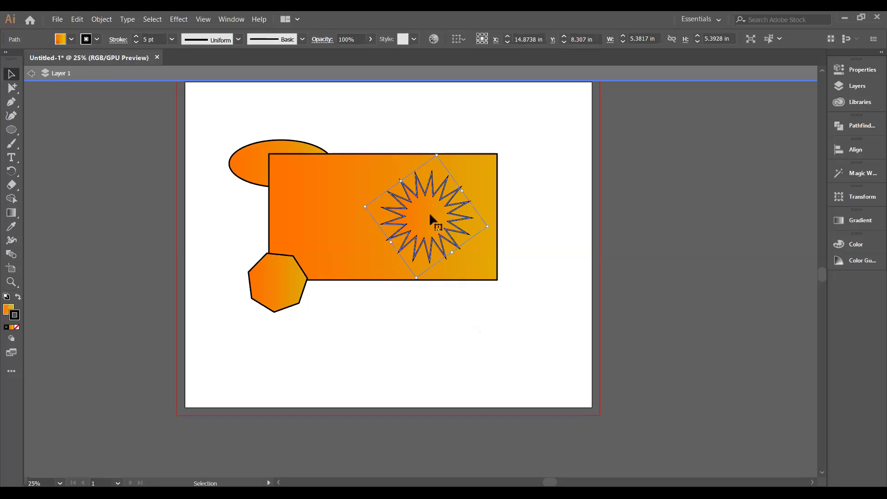
drag(292, 278, 284, 318)
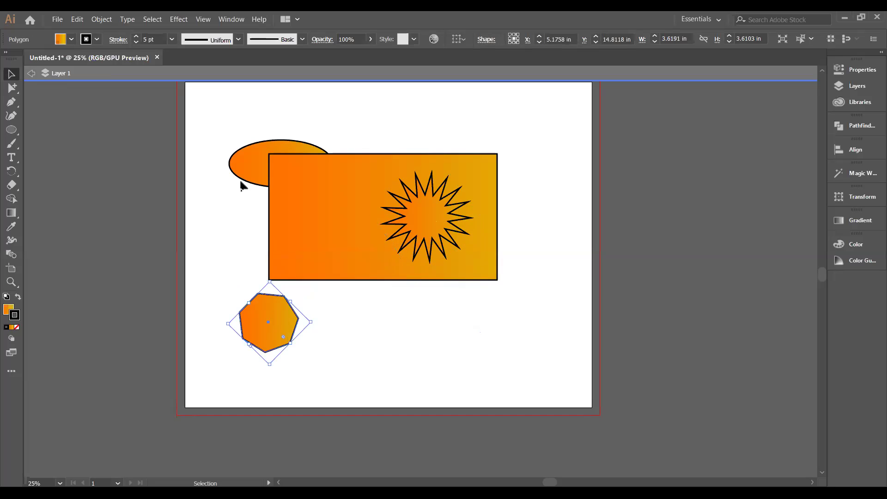
Step: Isolate the ellipse, move it up and left clear of the rectangle, and return to the Layer 1 level
double_click(254, 162)
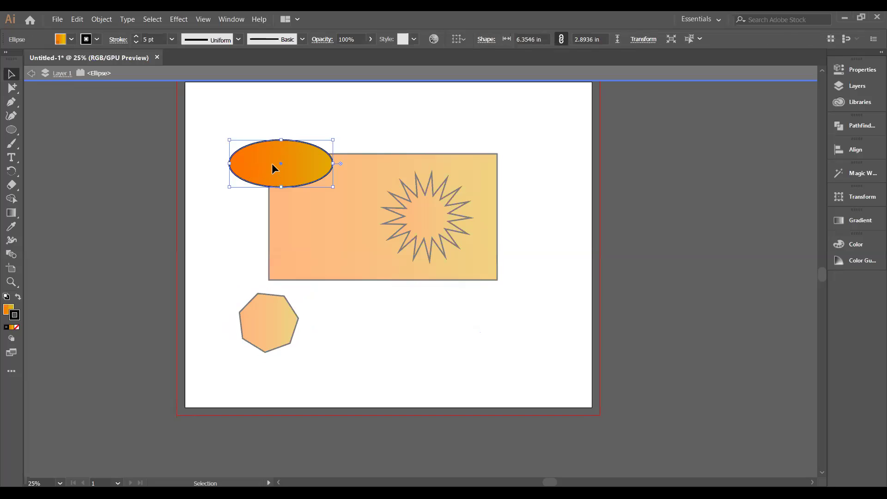
drag(267, 162, 241, 118)
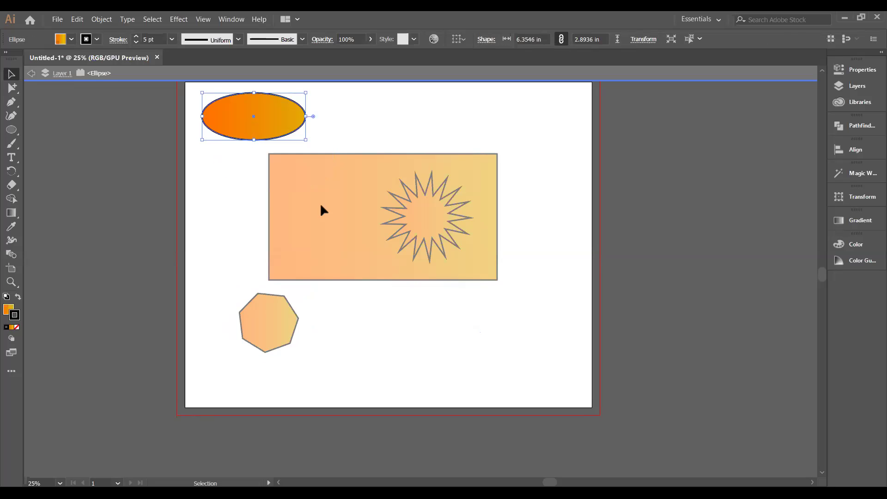
click(198, 166)
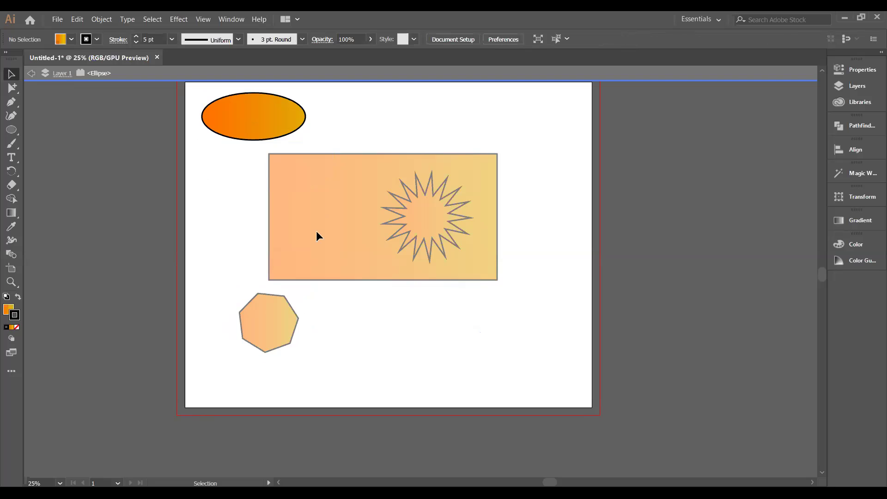
click(31, 73)
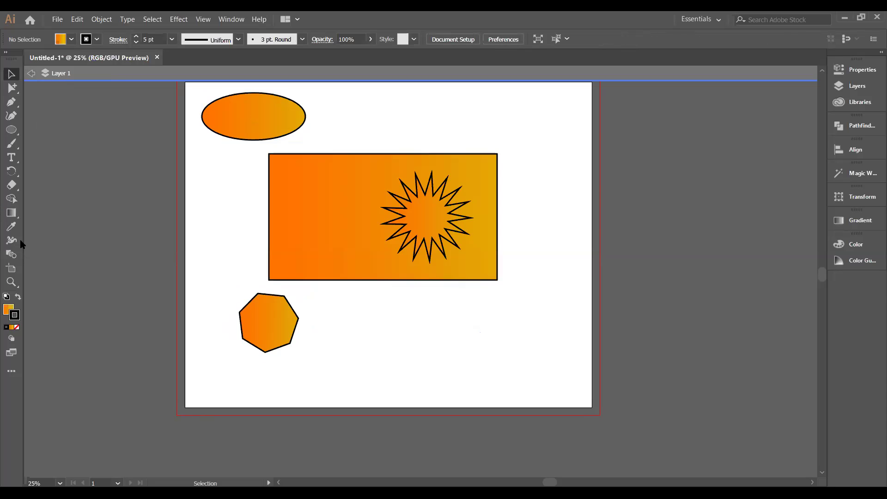
Step: Select the rectangle together with the star lying on it and open the Pathfinder operations
click(322, 228)
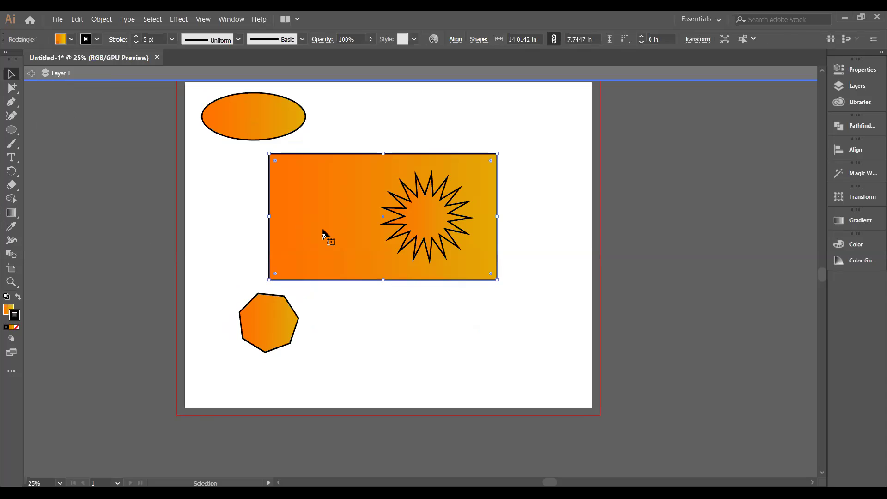
drag(518, 312, 376, 139)
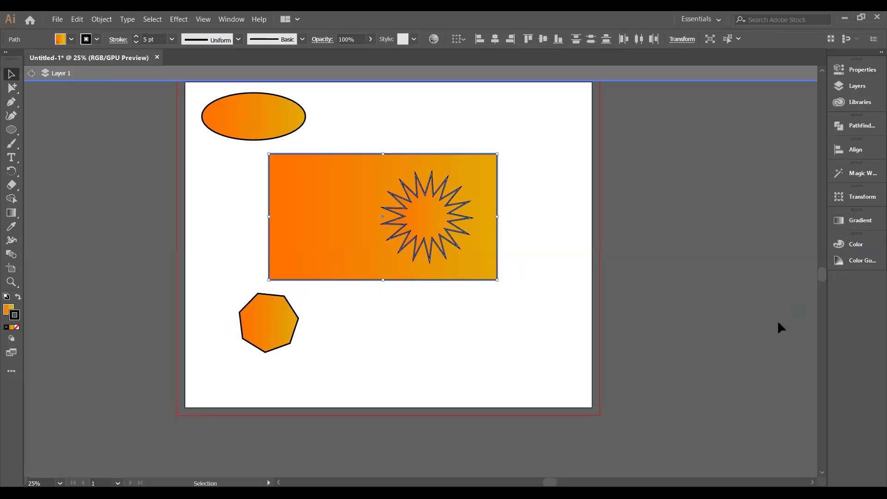
click(858, 127)
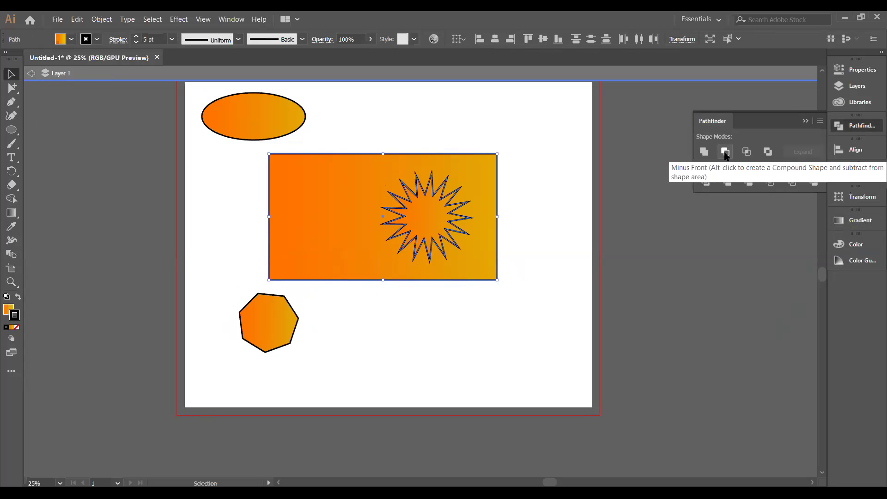
Step: Try Minus Front and Intersect on the star and rectangle, undoing each operation
click(725, 153)
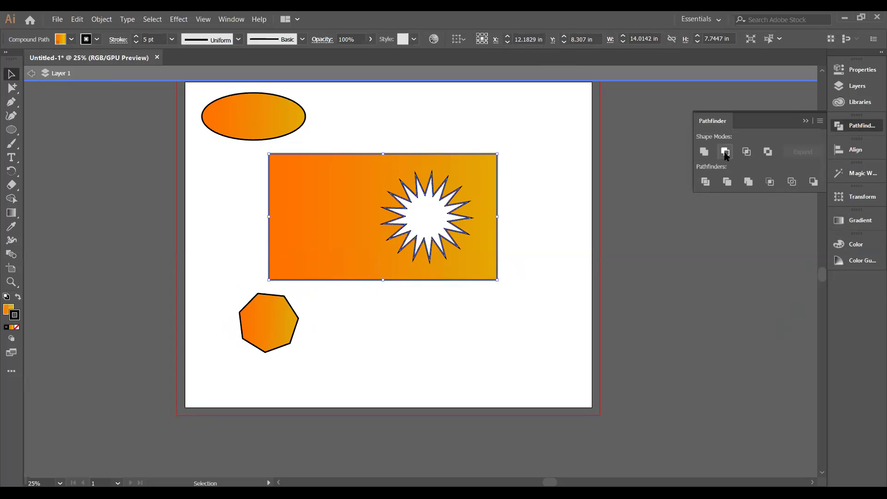
key(ctrl+z)
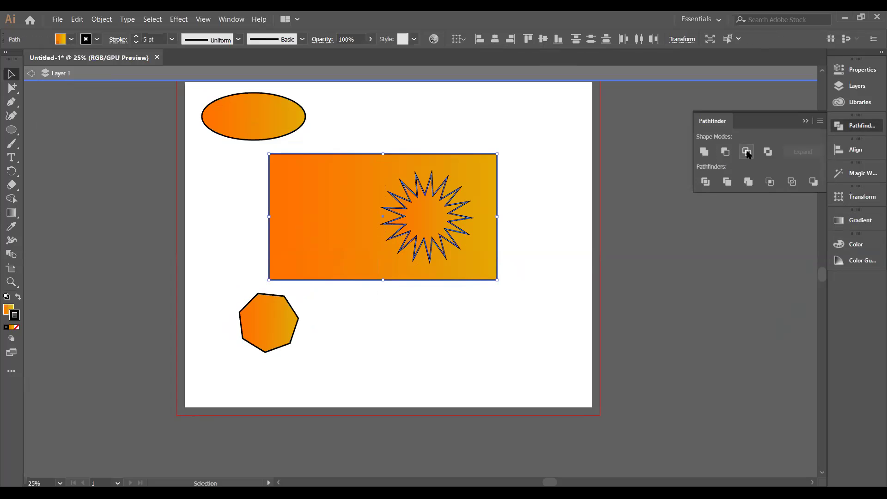
click(747, 152)
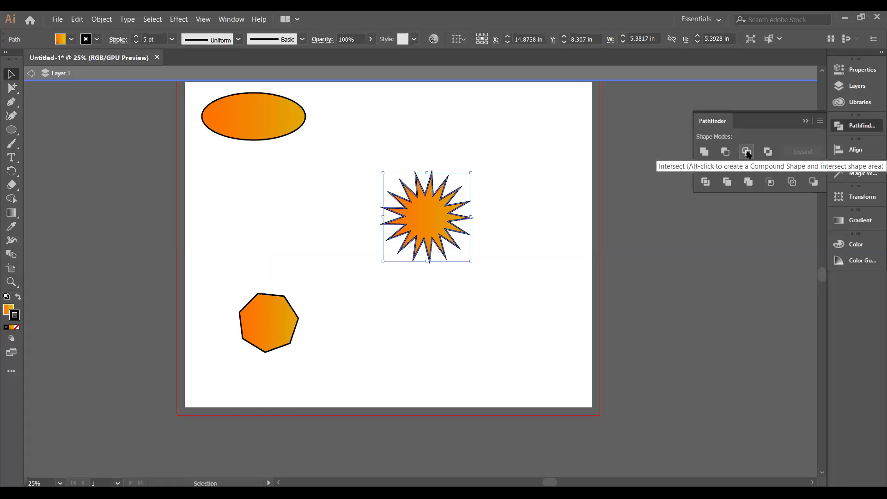
key(ctrl+z)
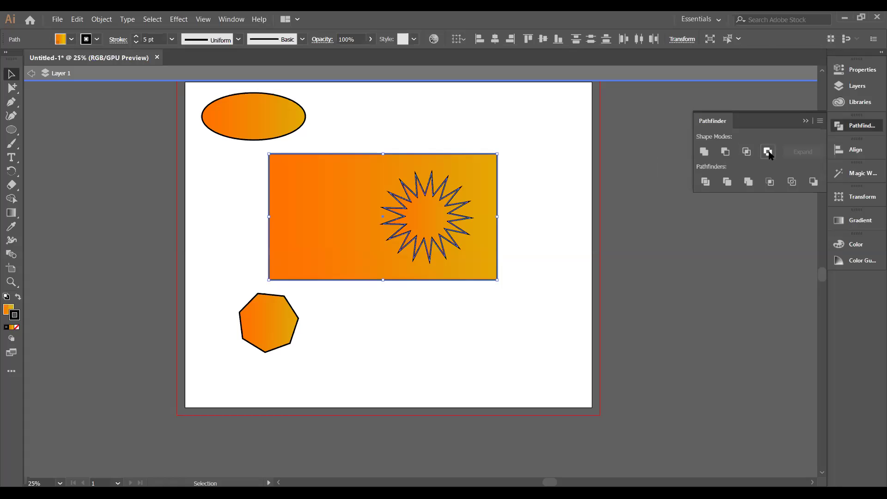
Step: Try Exclude and Crop on the star and rectangle, undoing each operation
click(768, 152)
key(ctrl+z)
click(770, 182)
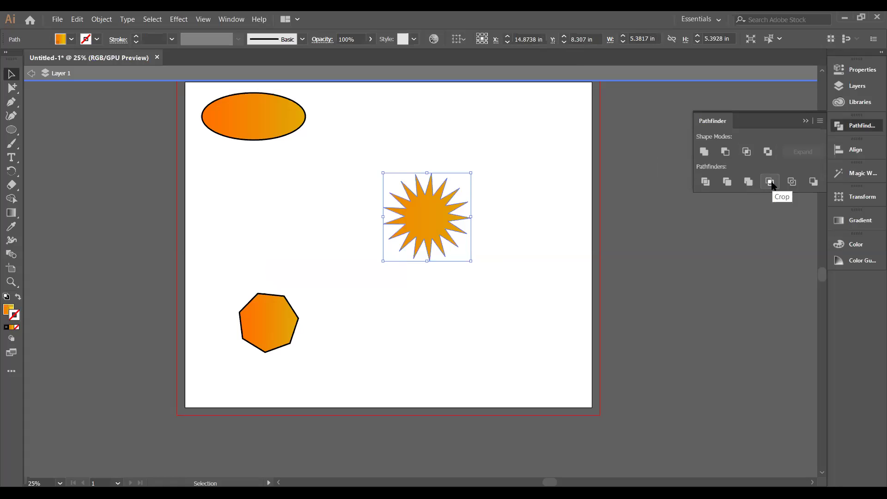
key(ctrl+z)
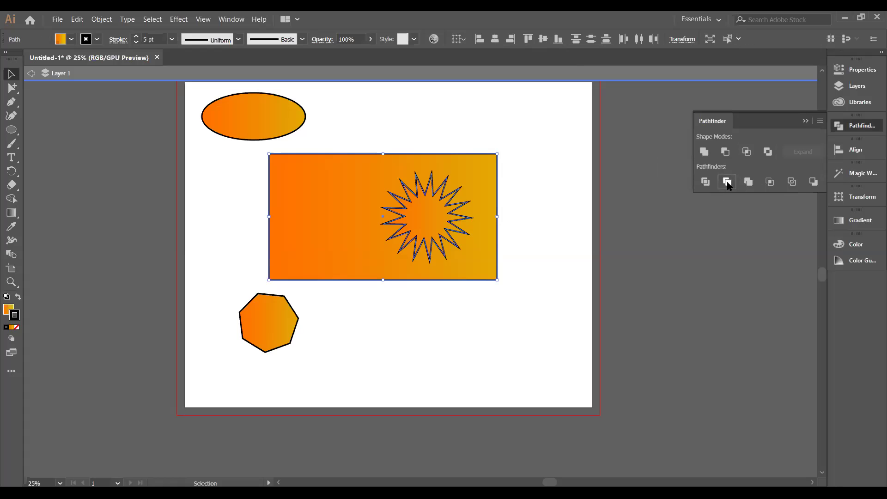
Step: Apply Pathfinder Trim to the star and rectangle and drag the star area down
click(727, 182)
drag(417, 213, 463, 342)
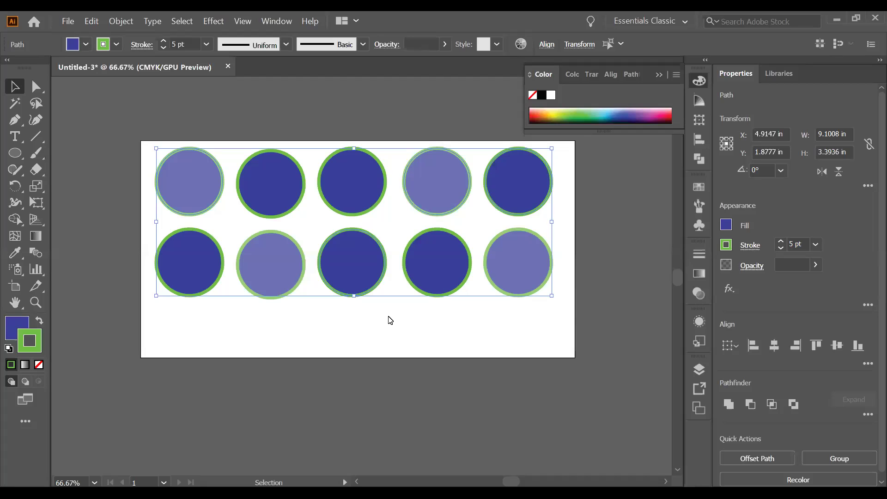
Step: Clear the selection and select the upper-left, lower-middle and upper-right circles together
click(303, 229)
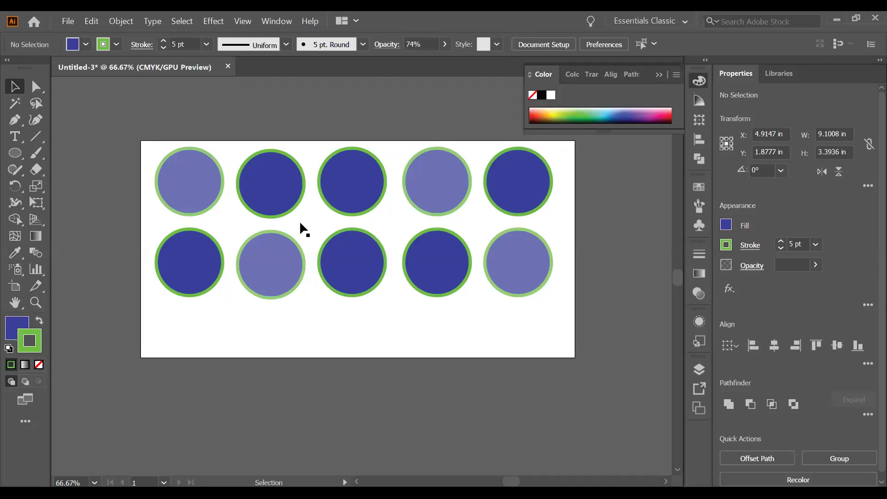
click(198, 182)
shift+click(350, 252)
shift+click(527, 186)
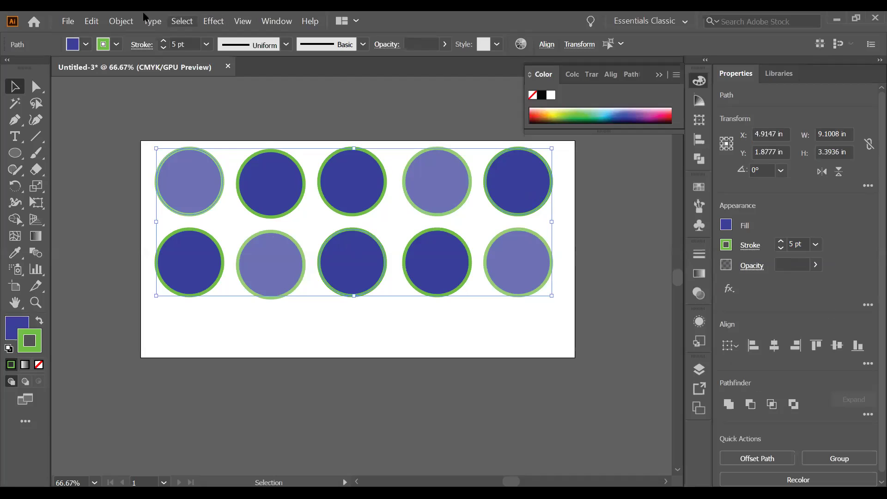
click(242, 20)
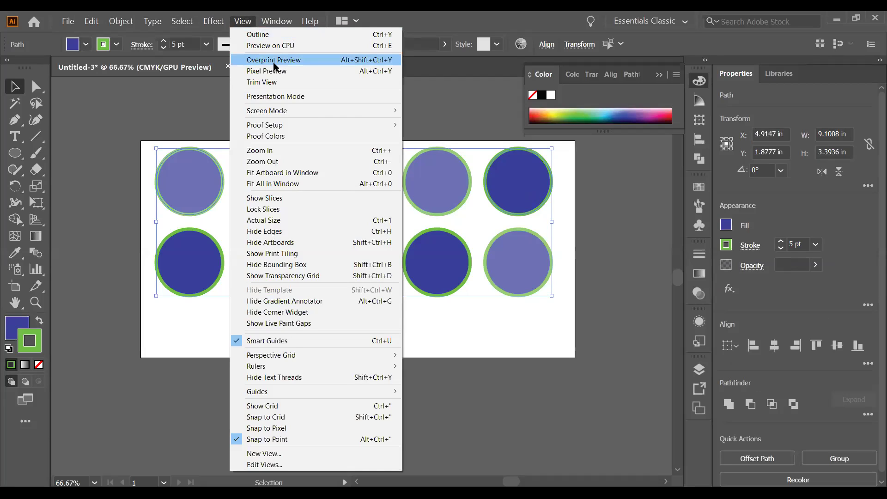
mouse_move(280, 113)
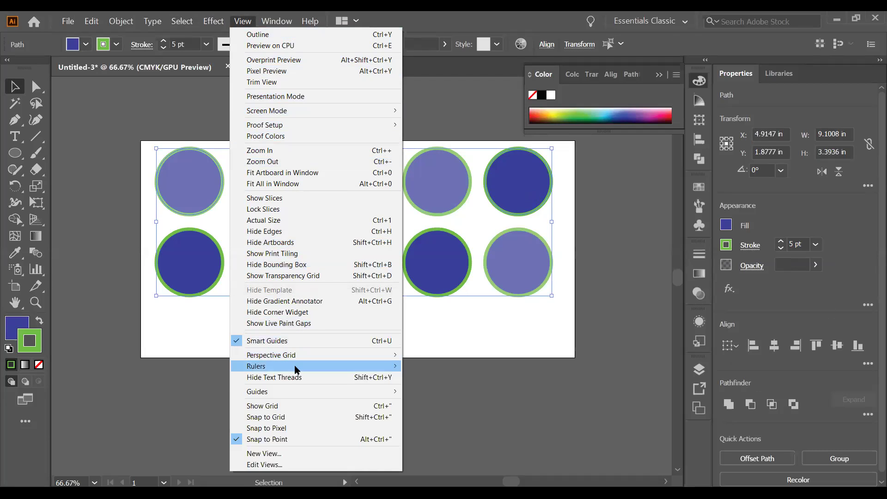
mouse_move(295, 371)
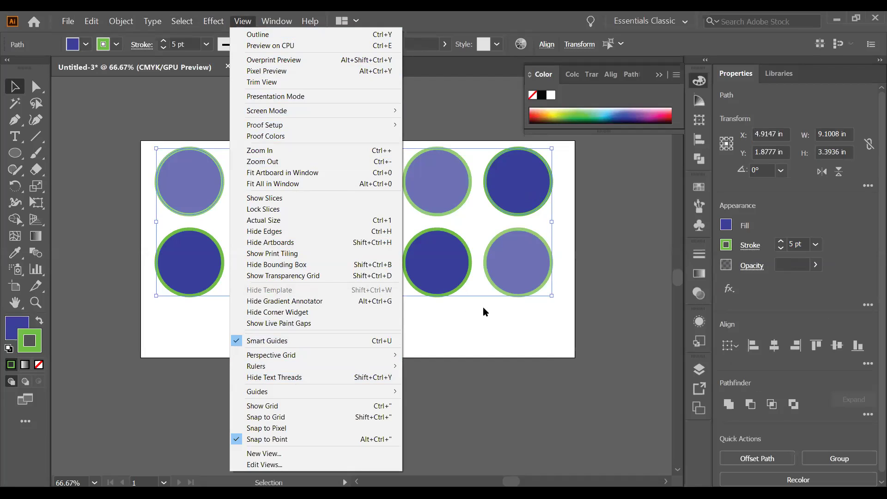
click(484, 327)
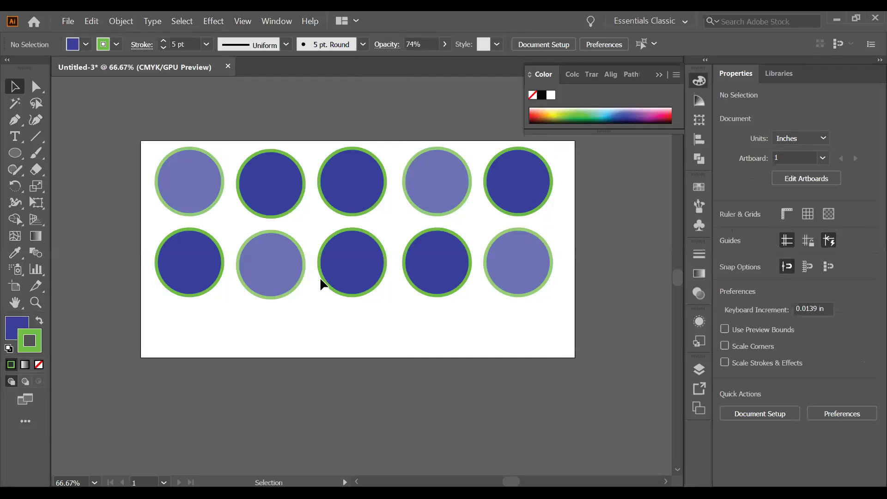
click(213, 202)
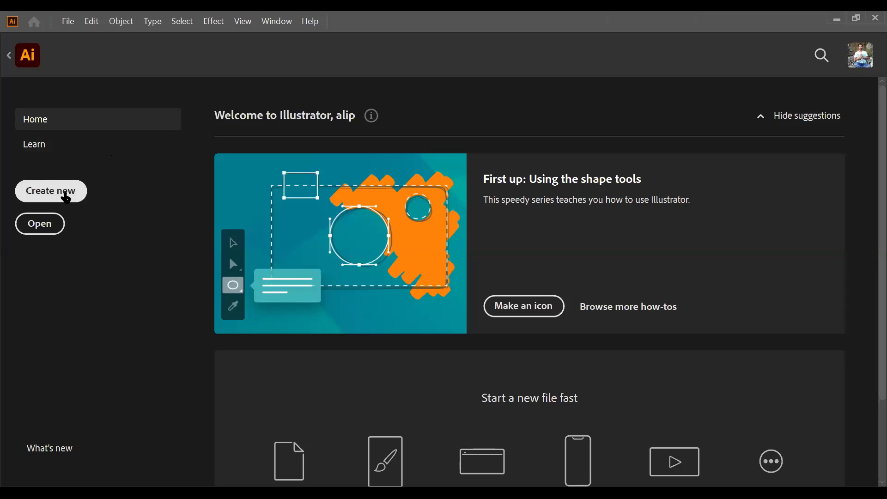
Step: Start a new 10 x 5 in document with inches as its unit and name it hdthcf
key(ctrl+n)
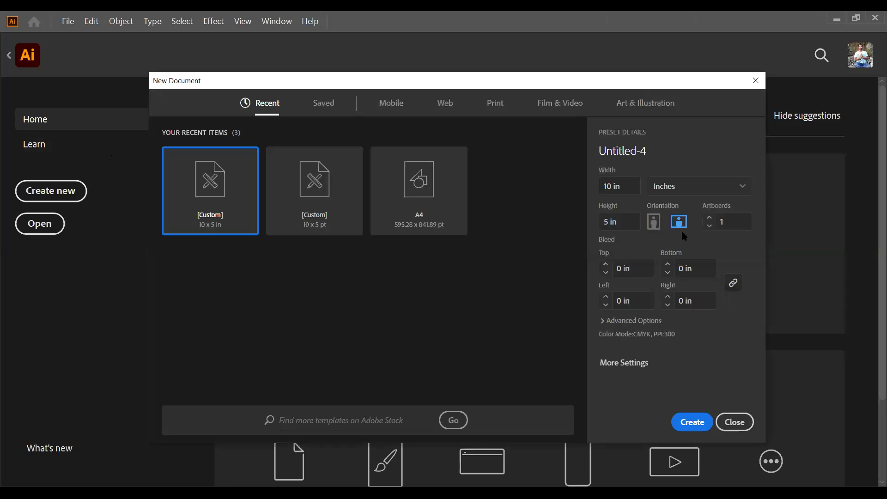
click(741, 186)
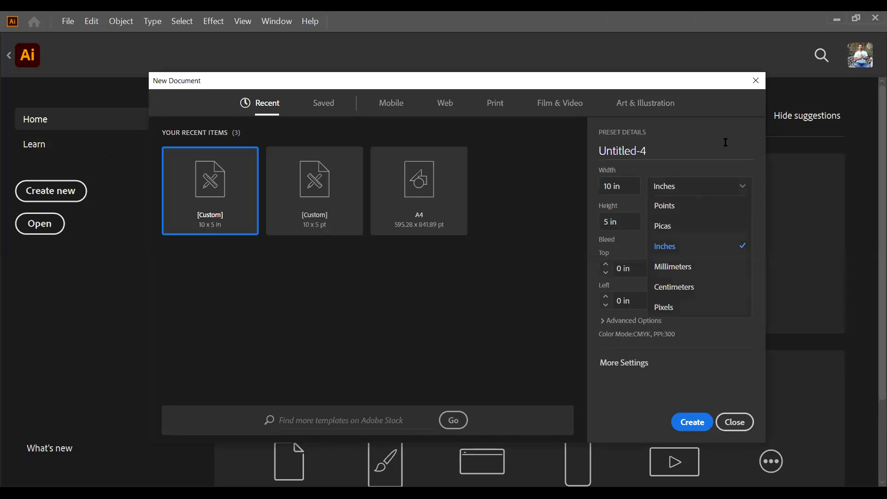
click(651, 153)
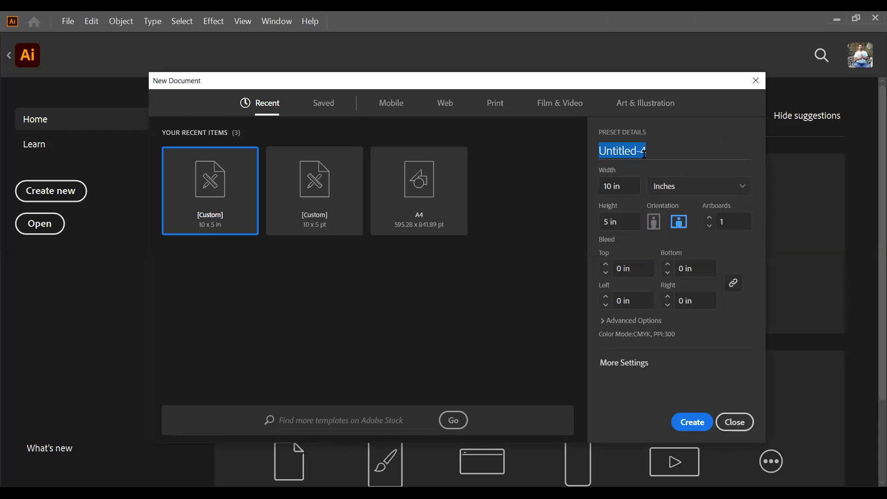
text(hdthcf)
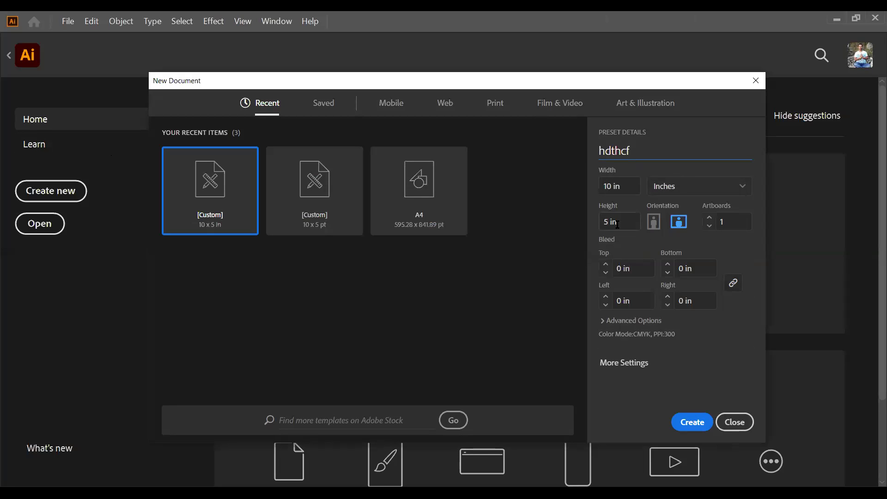
Step: Set the new document's bleed to 0.25 in on all four sides
click(609, 187)
click(613, 229)
click(619, 271)
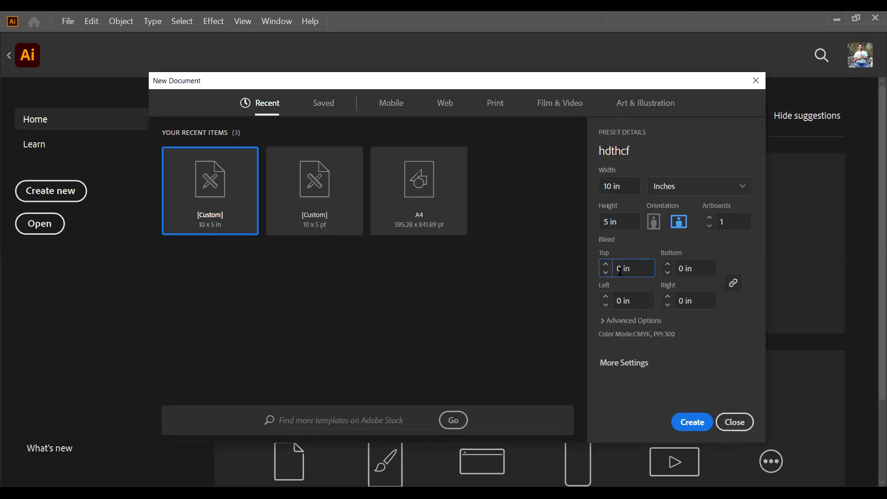
drag(624, 274, 611, 275)
text(.25)
click(641, 284)
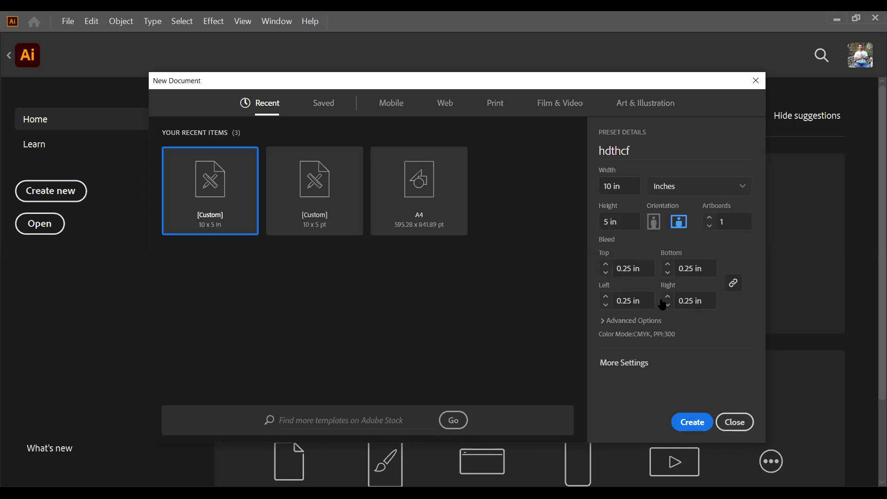
Step: Review the advanced options and create the document with CMYK Color and High (300 ppi) raster effects
click(641, 327)
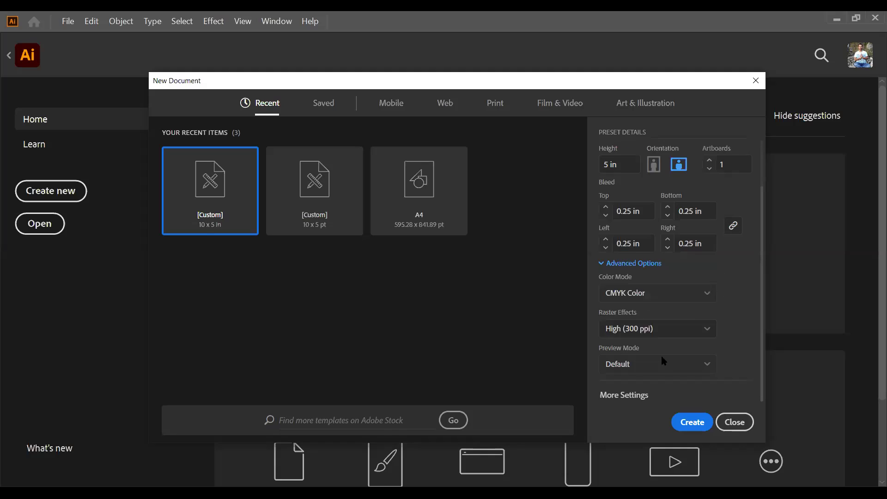
click(695, 293)
click(667, 339)
scroll(655, 164, up, 2)
scroll(655, 171, down, 2)
click(692, 422)
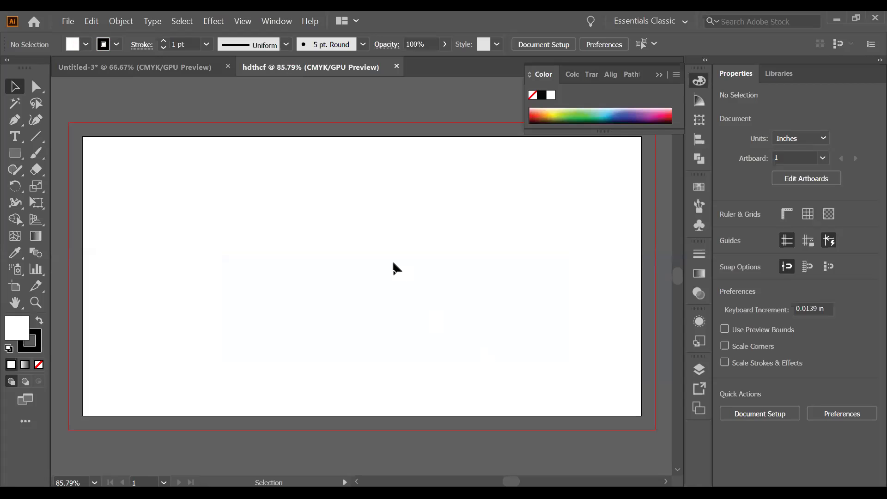
Step: Examine the new artboard and its bleed border at several zoom levels and positions
scroll(394, 266, down, 3)
scroll(395, 272, up, 1)
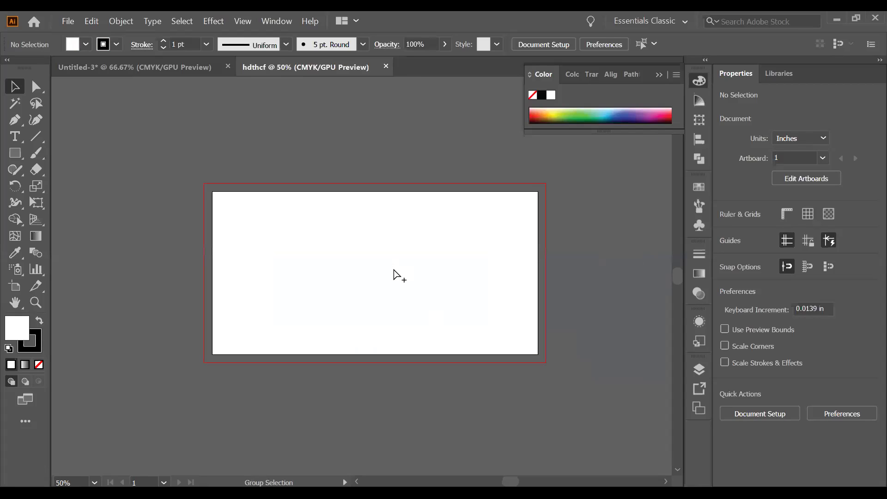
scroll(394, 272, up, 1)
drag(396, 270, 412, 256)
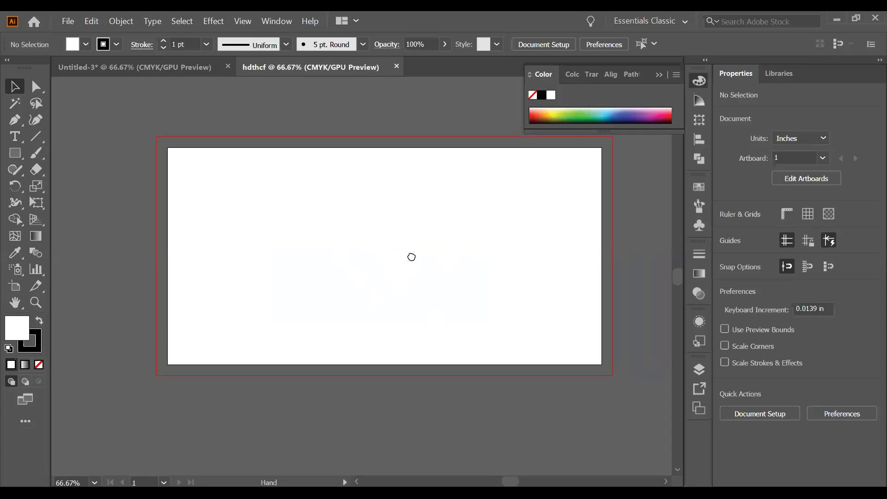
key(ctrl+1)
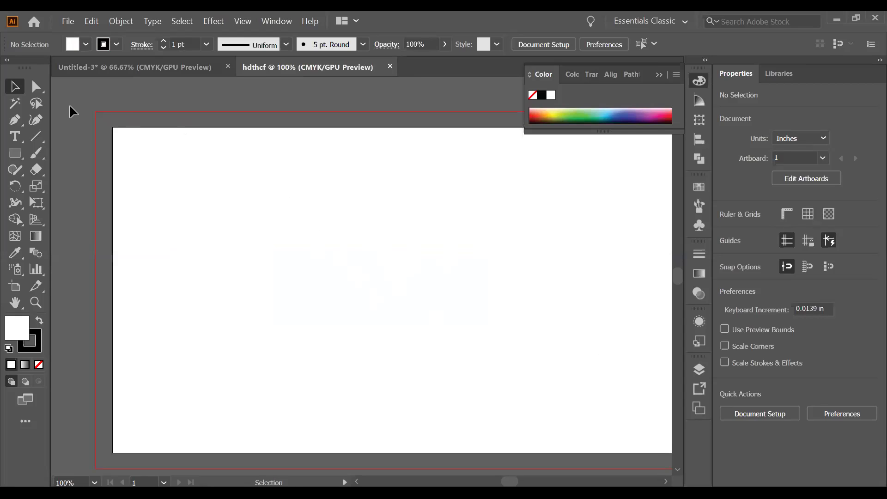
key(ctrl+alt)
scroll(462, 231, down, 2)
scroll(451, 251, right, 2)
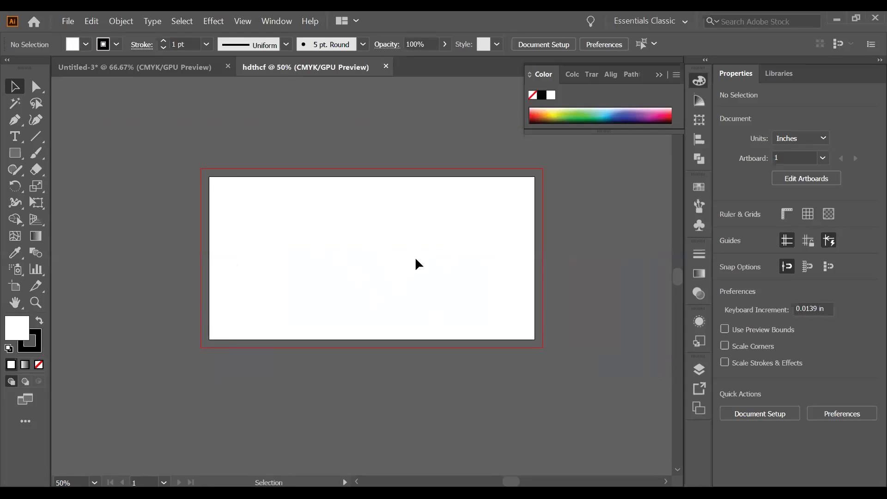
scroll(452, 242, up, 1)
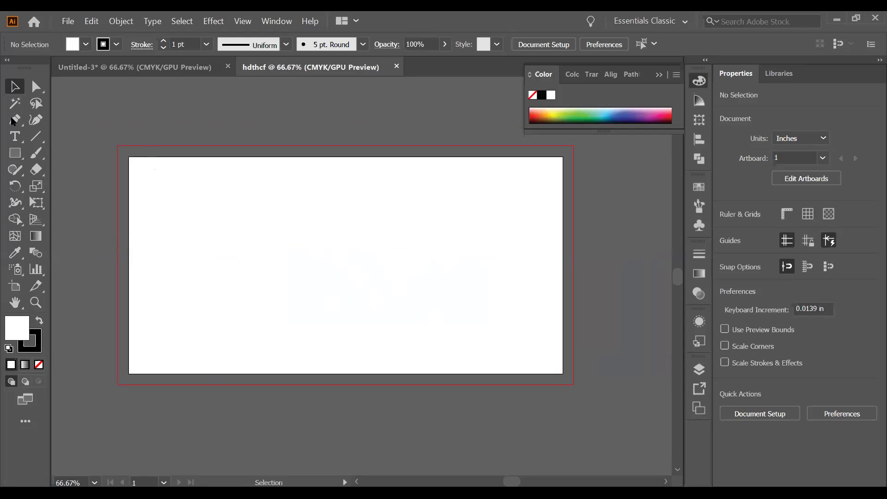
Step: Draw a rectangle about 3.96 x 2.28 in on the upper part of the artboard and fill it orange from the CMYK spectrum
click(18, 157)
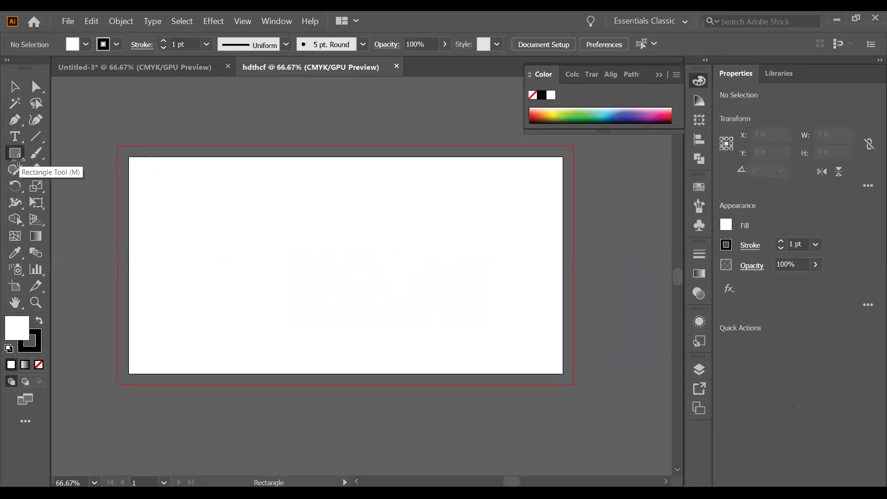
drag(206, 195, 379, 293)
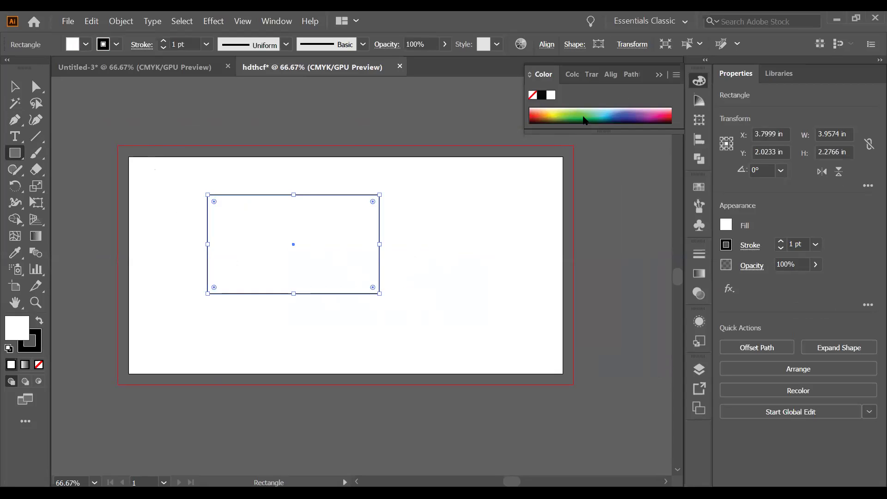
click(540, 113)
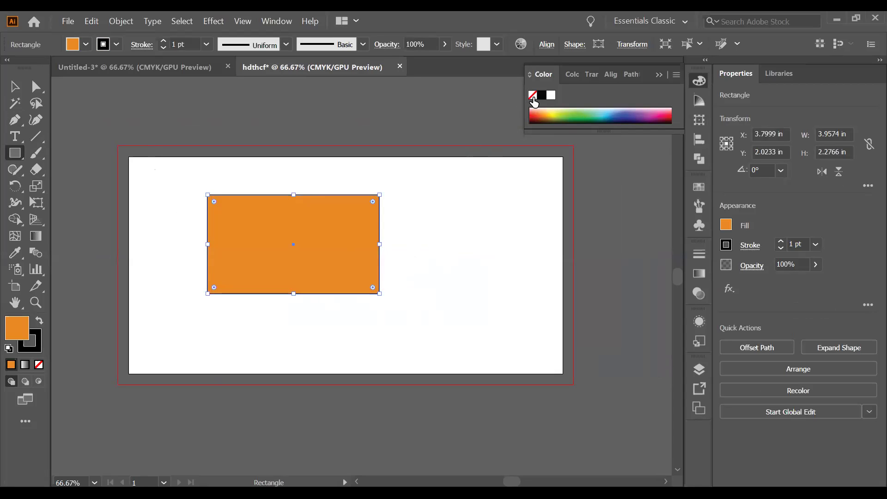
click(533, 95)
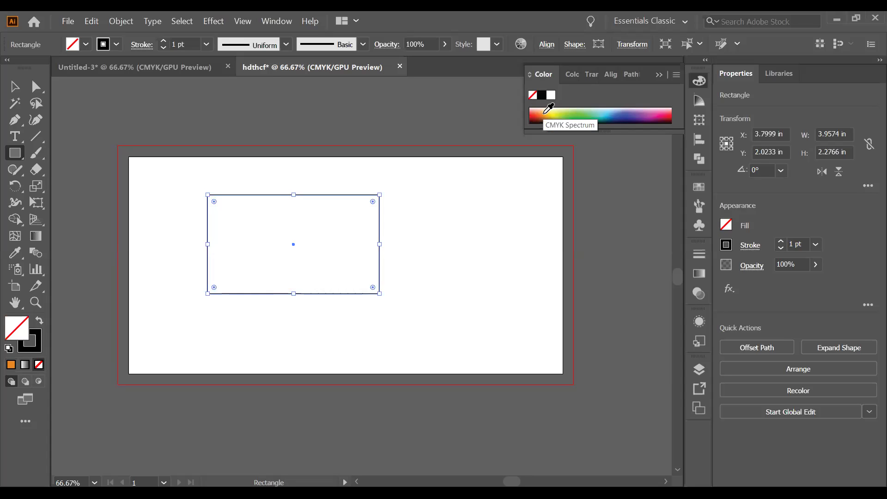
click(539, 113)
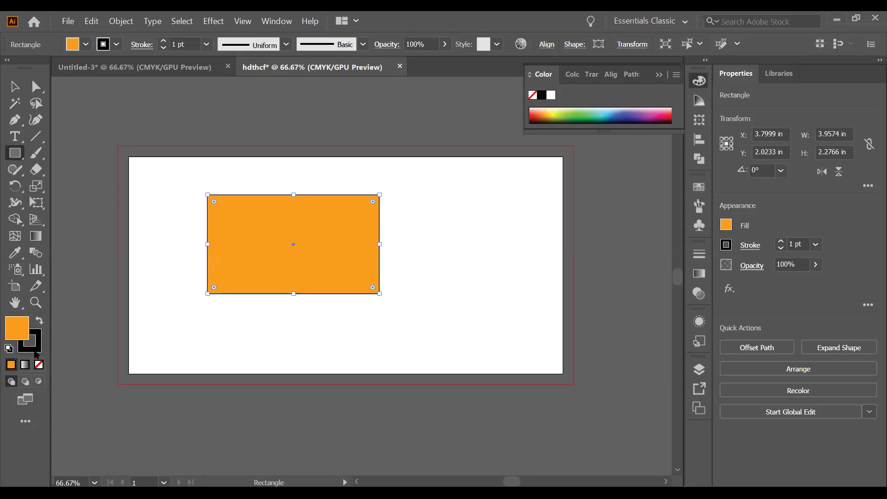
Step: Give the rectangle a dark brown stroke with a weight of 5 pt
click(36, 352)
click(533, 96)
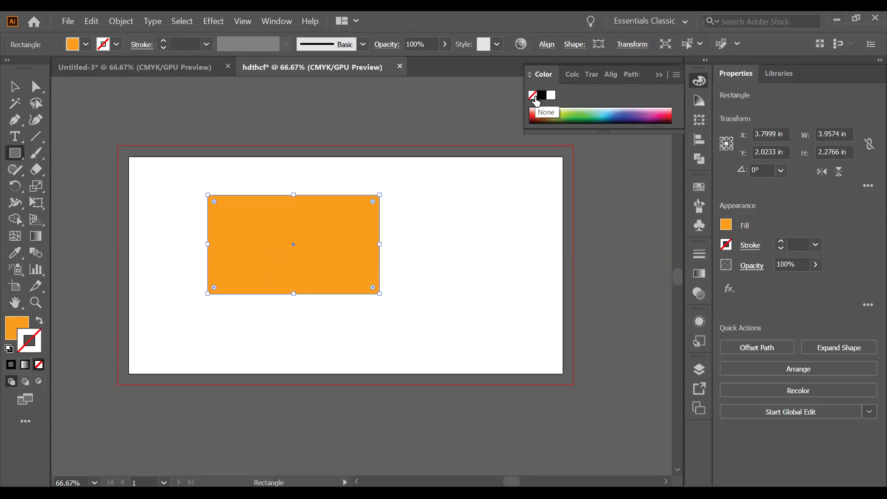
click(539, 114)
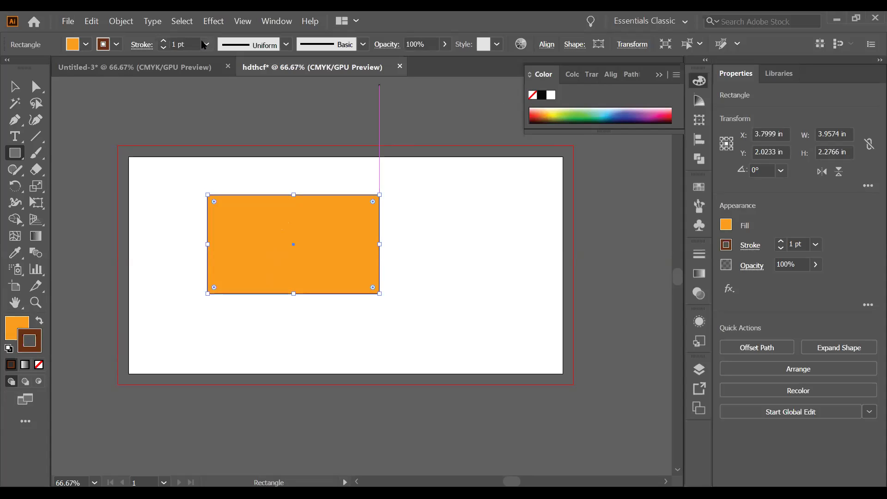
click(205, 44)
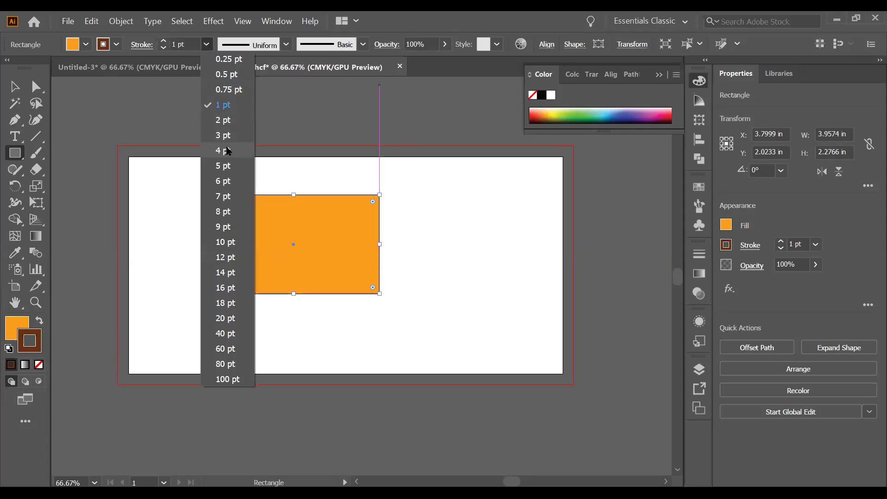
click(227, 165)
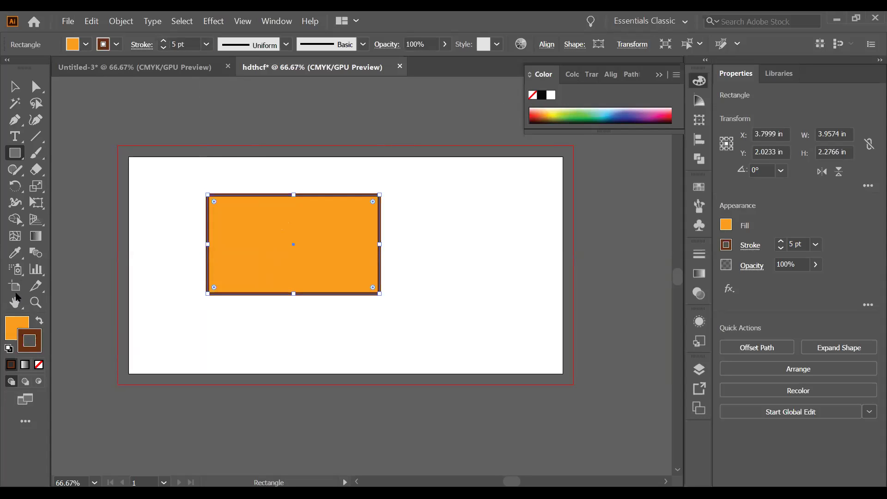
Step: Make the fill active, remove the rectangle's fill and recolour it olive from the CMYK spectrum
key(x)
click(36, 343)
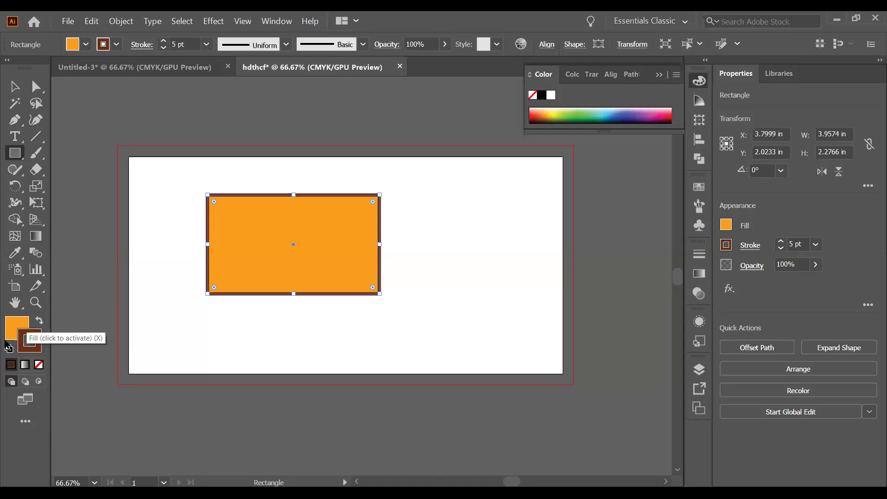
click(20, 328)
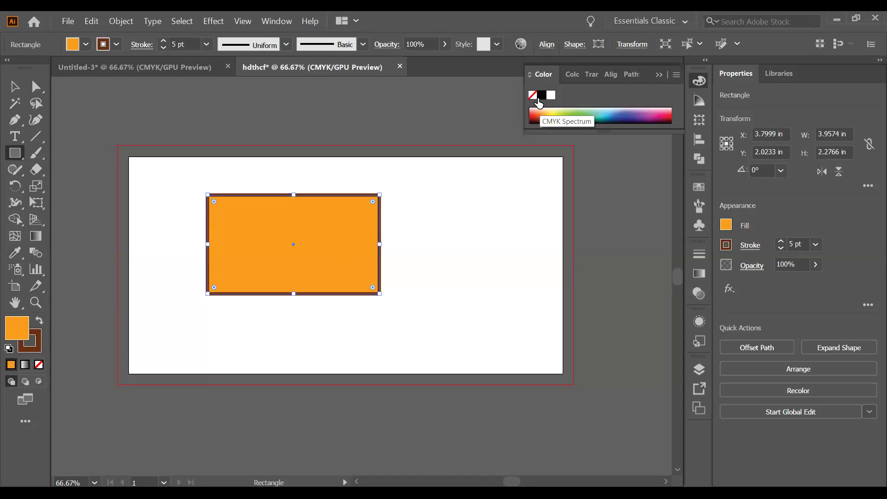
click(534, 96)
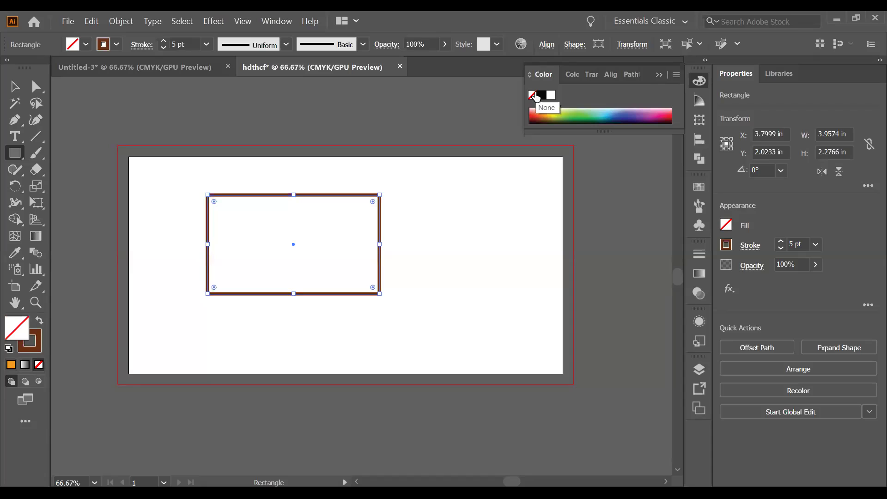
click(551, 114)
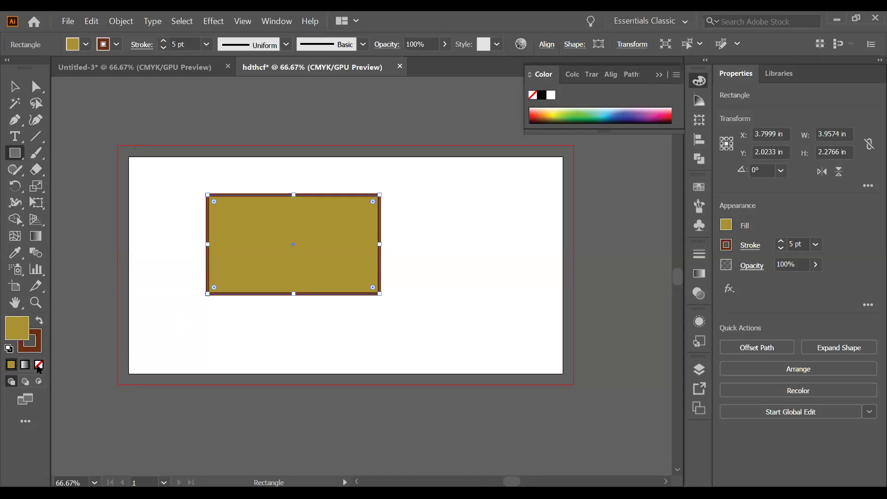
Step: Fill the rectangle with the Orange, Yellow gradient preset and put the gradient settings away
click(26, 366)
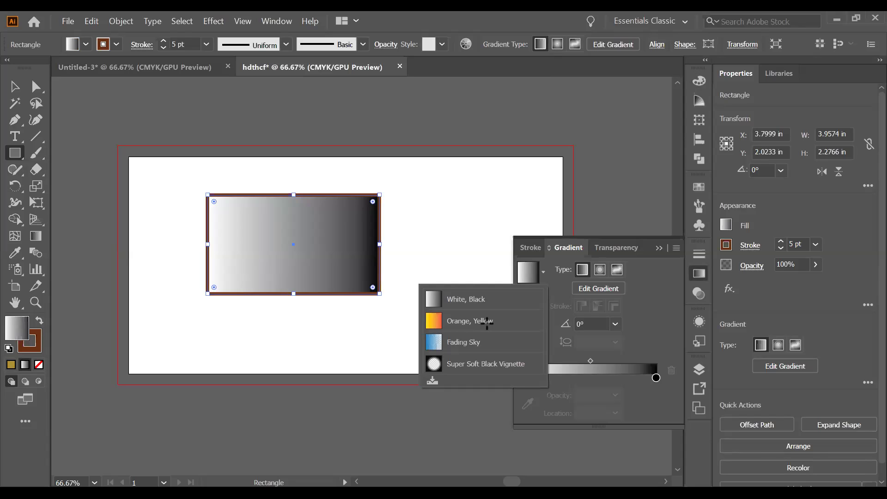
click(488, 327)
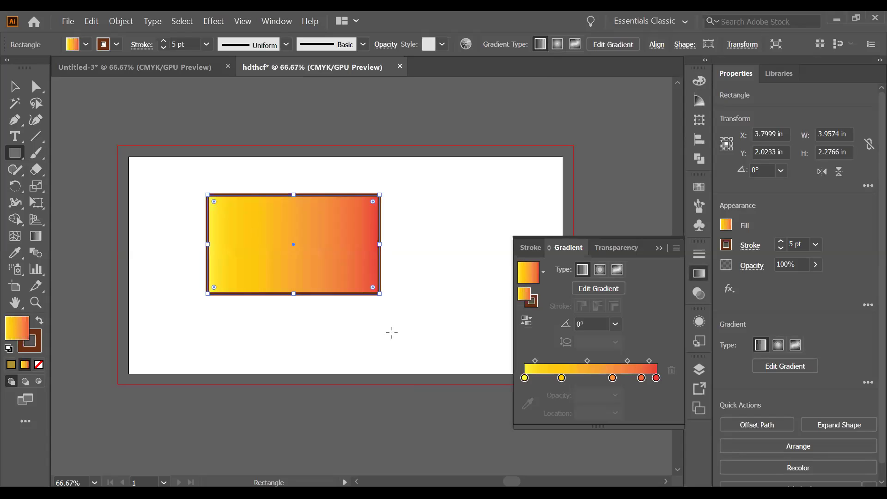
click(661, 249)
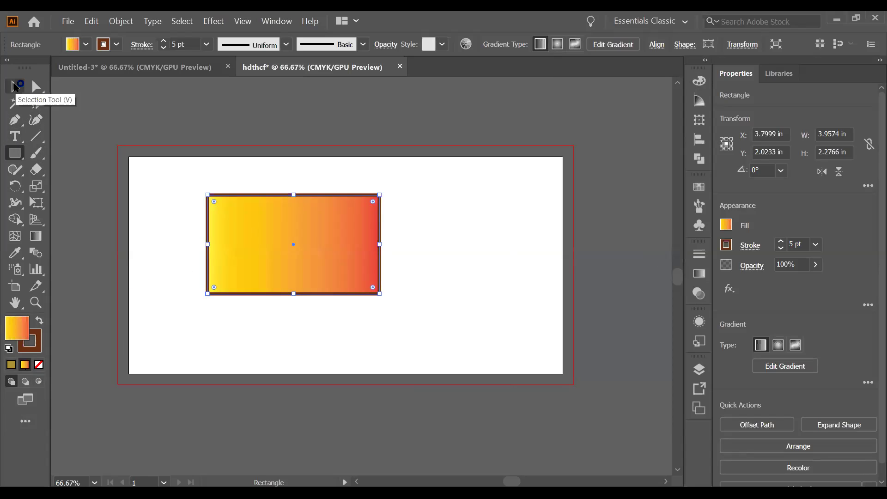
Step: Reposition the whole rectangle with the Selection and Direct Selection tools until its centre is at about X 4.82 in, Y 1.93 in
click(16, 86)
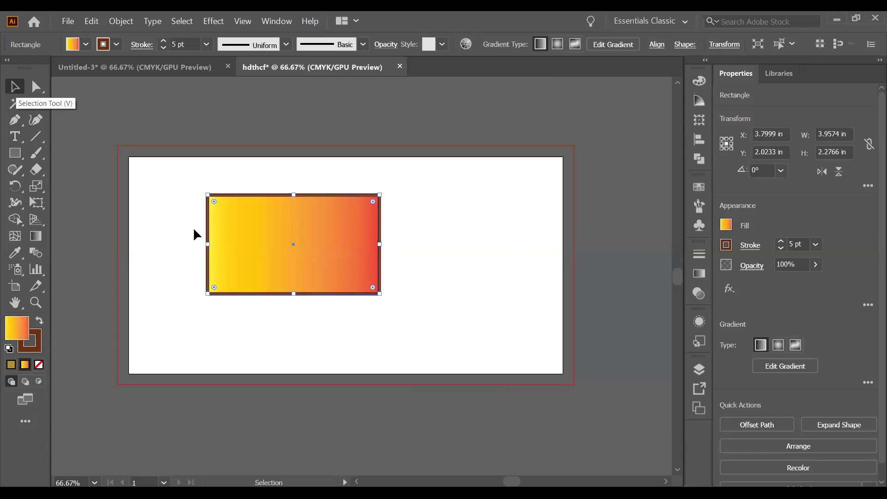
drag(293, 234, 325, 239)
drag(368, 214, 338, 218)
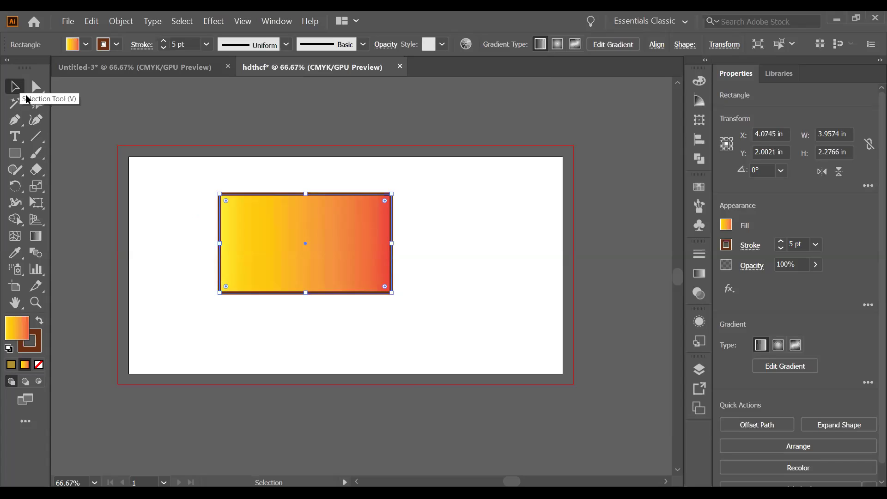
drag(236, 237, 303, 255)
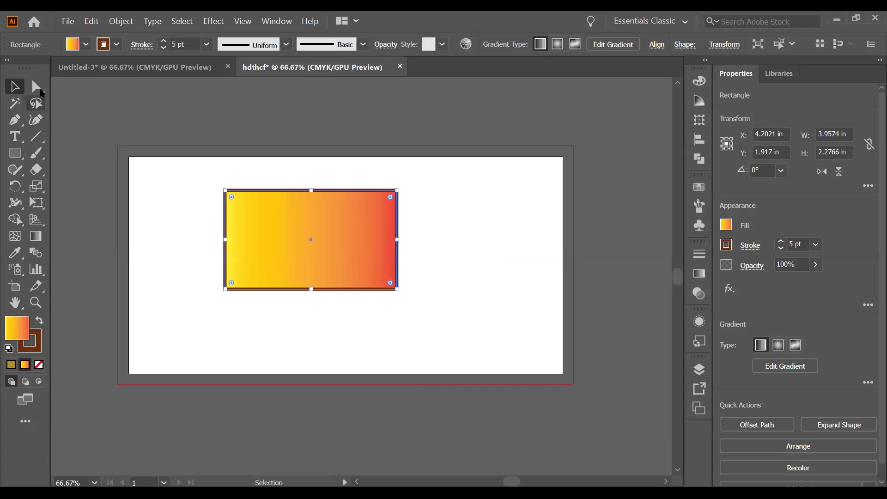
click(39, 89)
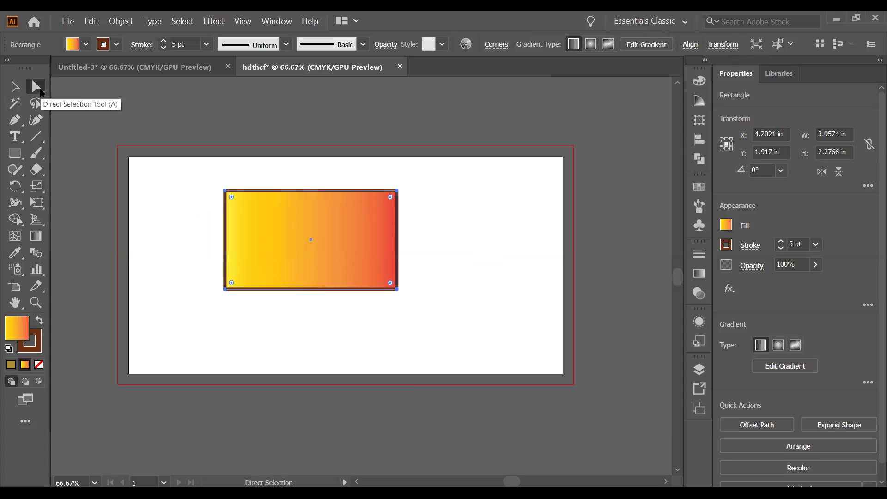
drag(261, 224, 341, 236)
Step: Round all four corners of the rectangle to the maximum radius with the Selection tool and deselect it
click(14, 87)
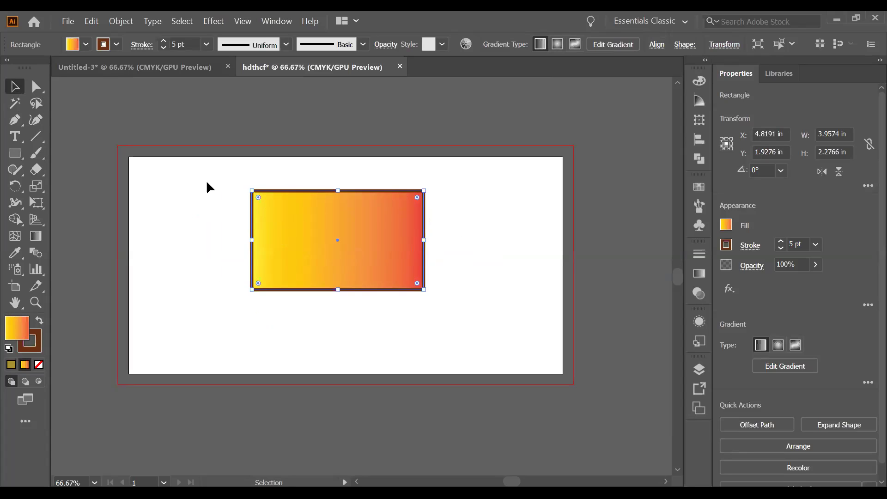
click(206, 179)
click(259, 197)
drag(256, 195, 358, 235)
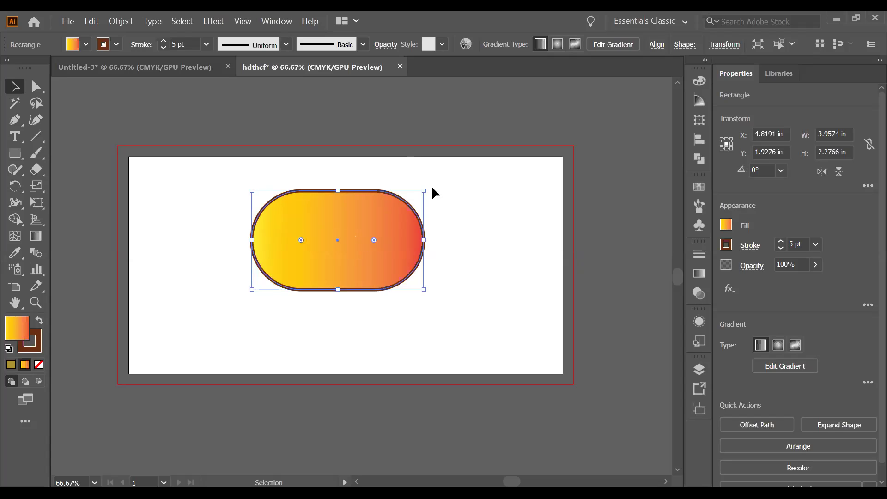
click(246, 179)
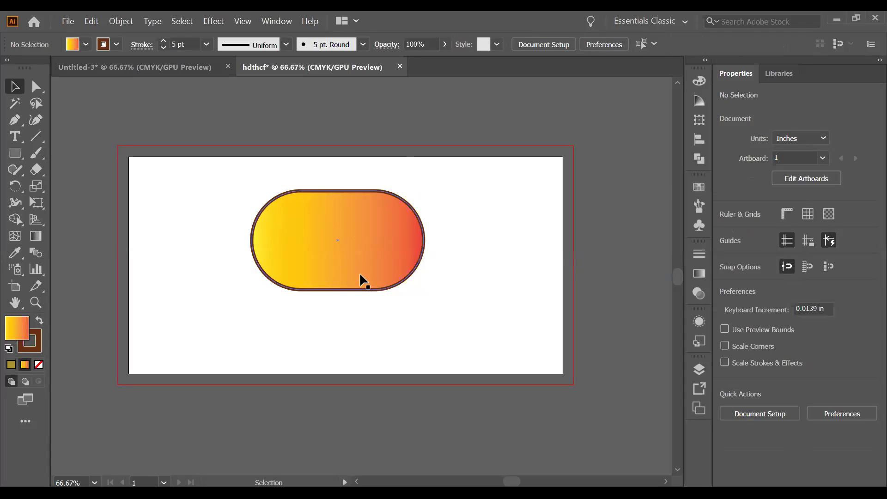
Step: Reduce the corner rounding on all four corners until the rectangle is square-cornered again
click(290, 227)
drag(298, 237, 287, 220)
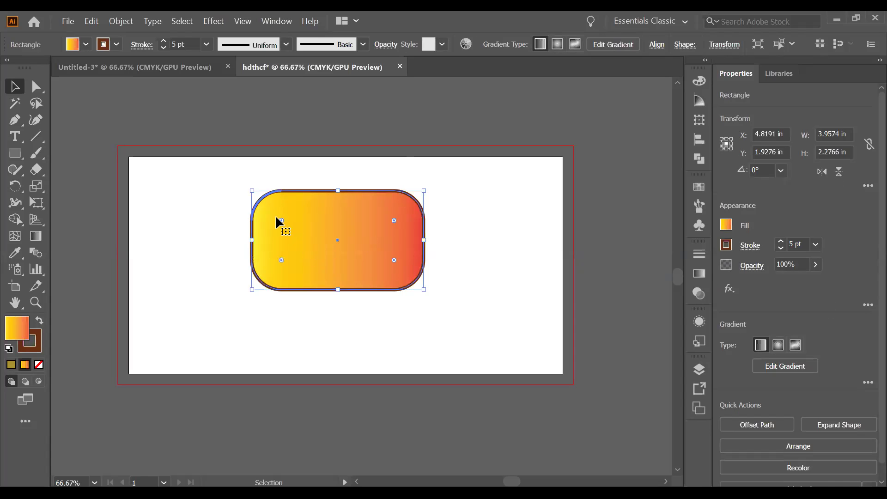
drag(281, 222, 249, 179)
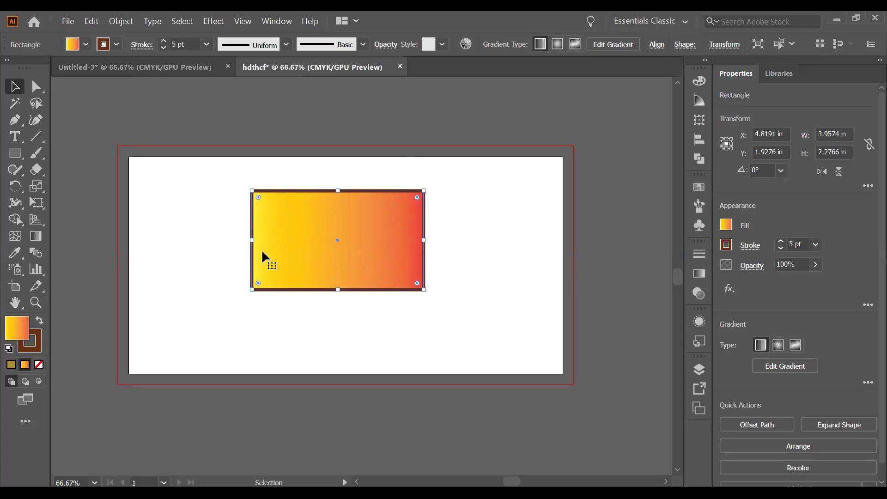
Step: Round only the rectangle's upper-left corner with the Direct Selection tool to a radius of about 2.28 in and deselect it
click(38, 86)
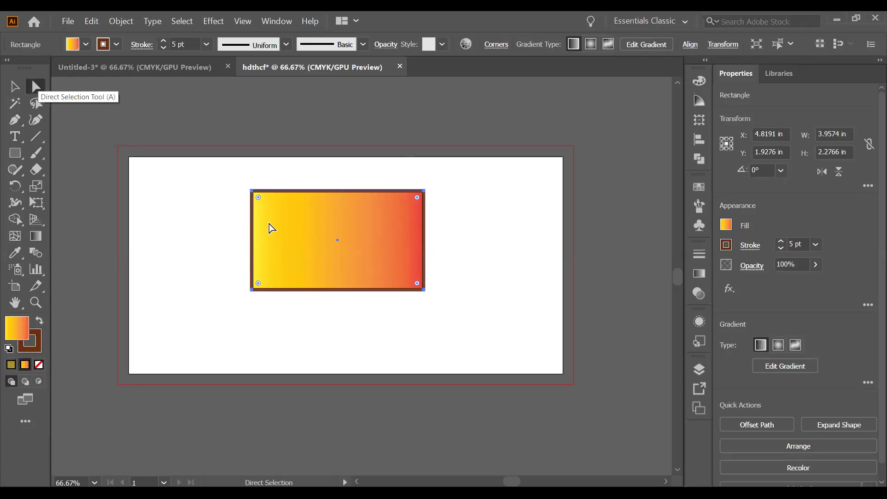
click(254, 193)
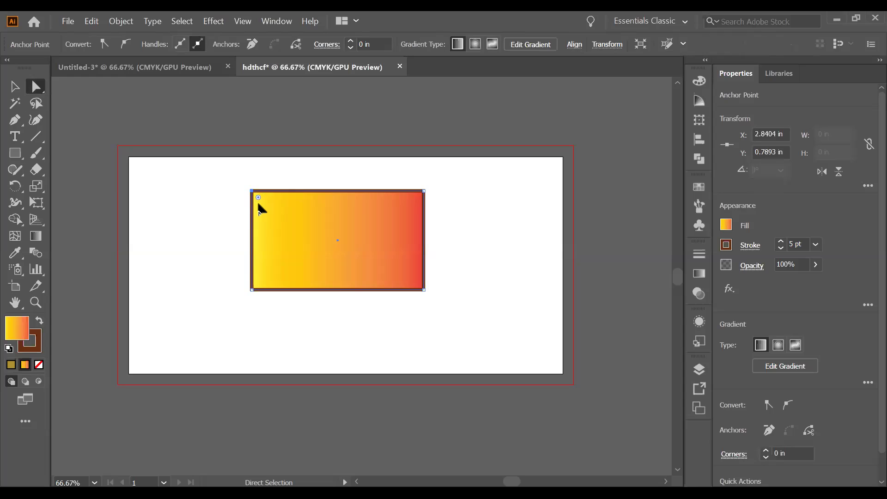
drag(258, 197, 367, 280)
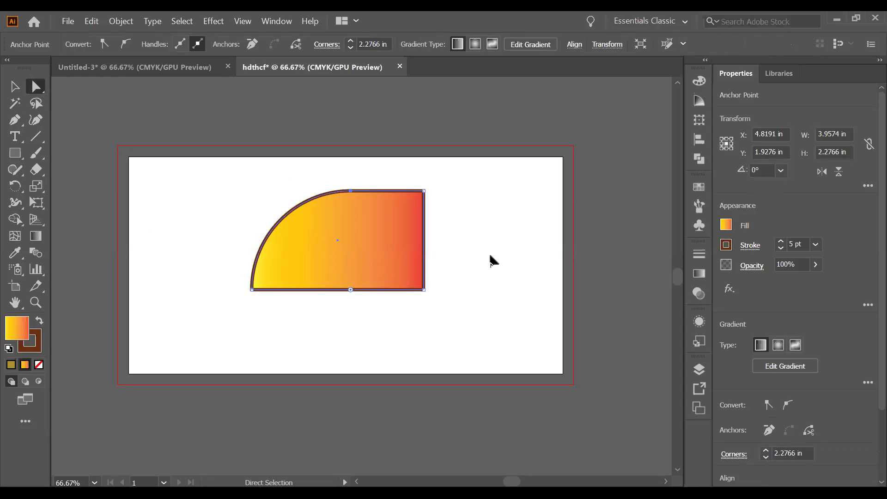
click(453, 294)
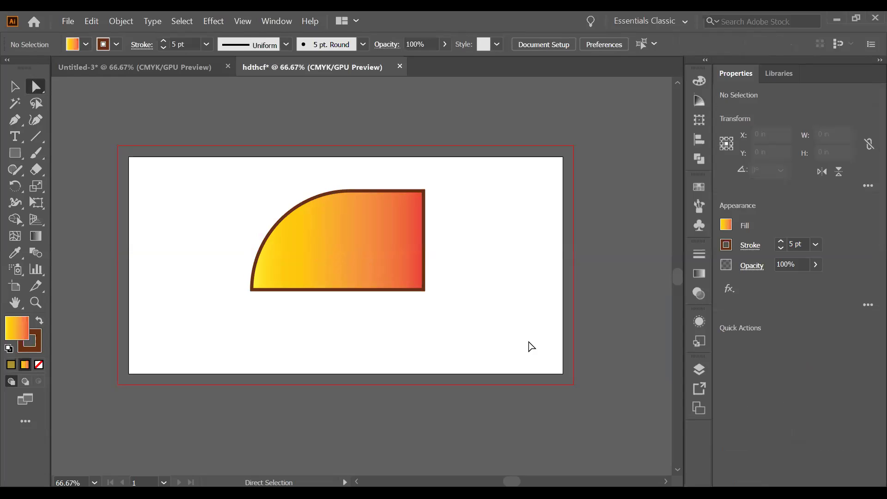
Step: Round only the lower-right corner to about 2.28 in and move the leaf shape's centre to about X 4.86 in, Y 2.03 in
drag(465, 306, 387, 268)
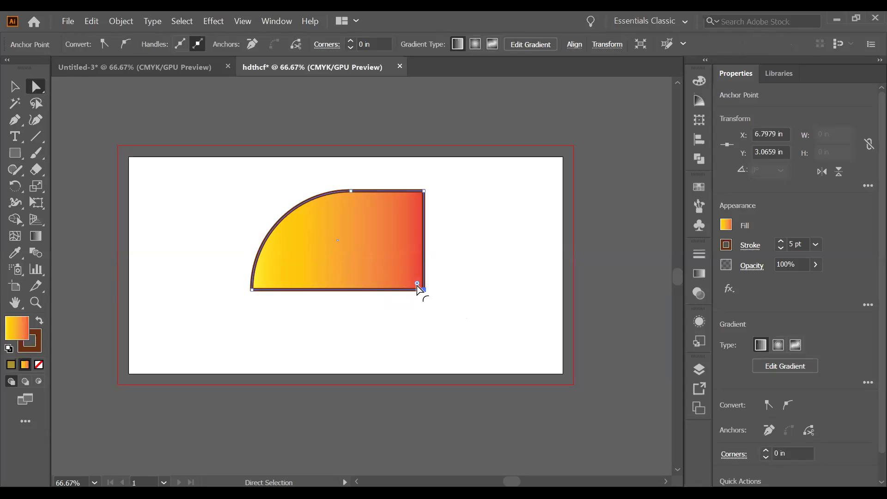
drag(417, 284, 284, 213)
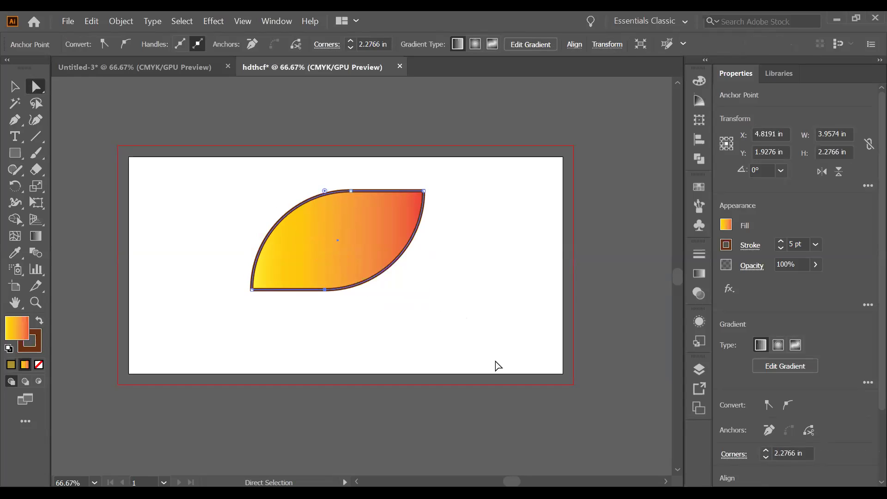
click(493, 301)
mouse_move(383, 225)
mouse_down()
mouse_move(347, 221)
mouse_move(388, 225)
mouse_up()
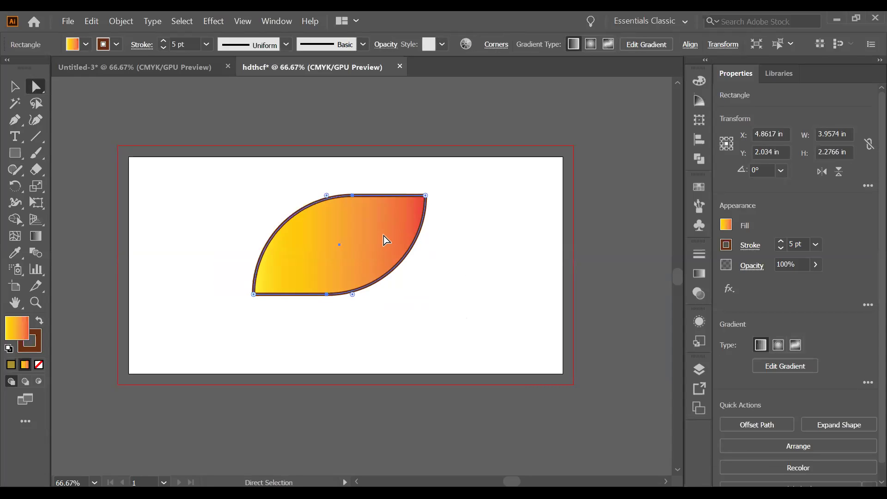